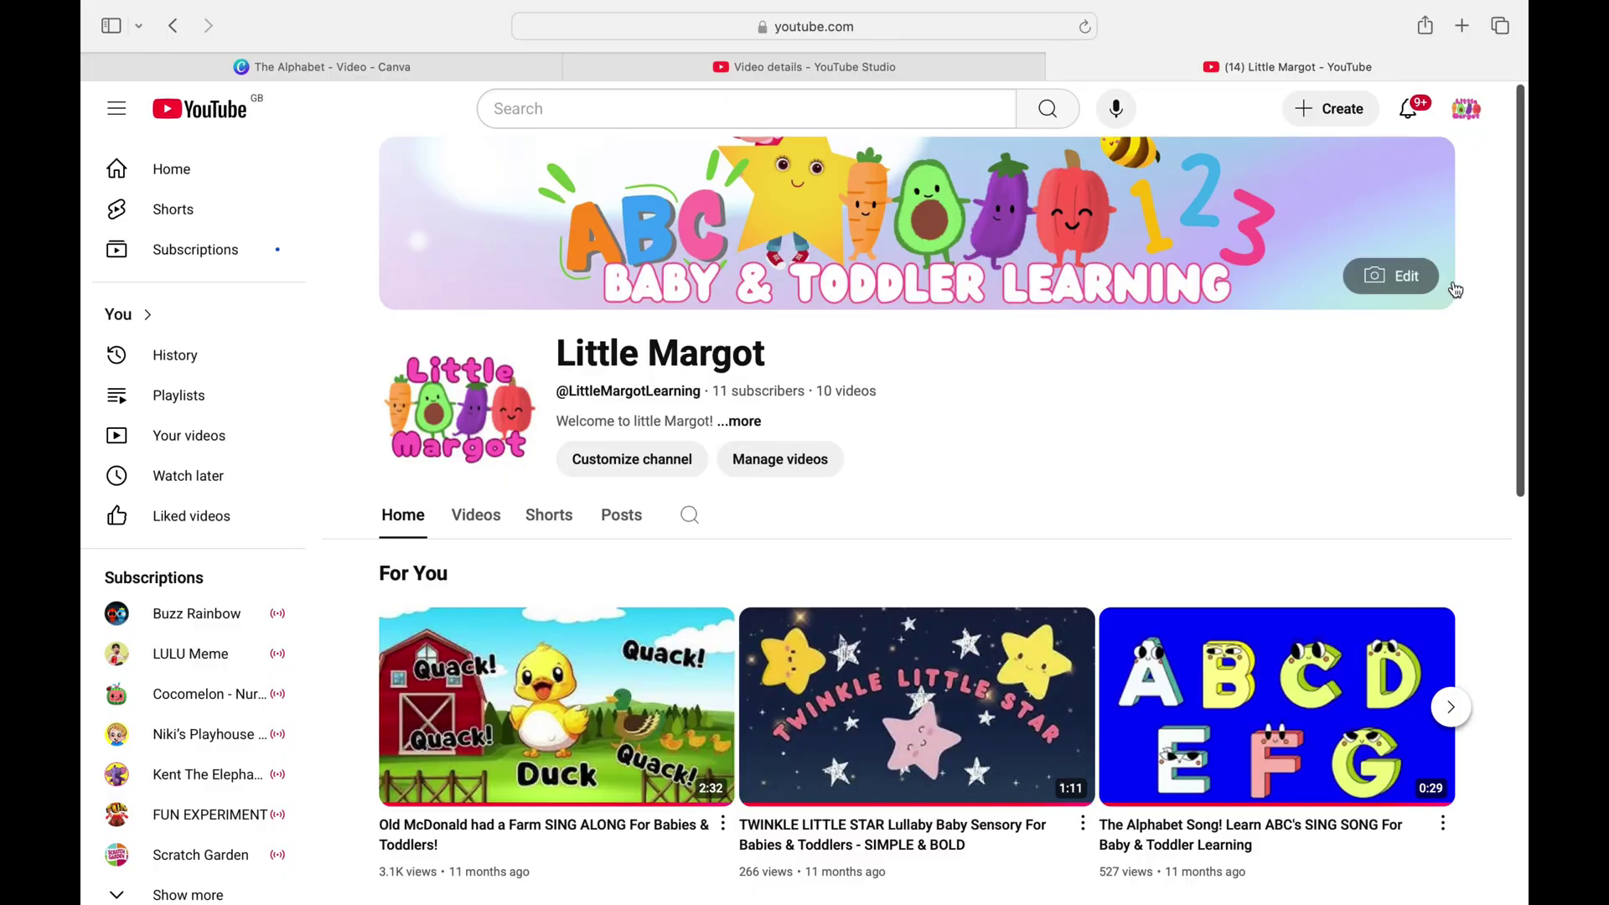
# Step: Look through the Little Margot channel page, examining its featured videos, its video list and its Shorts
pyautogui.moveTo(1516, 216); pyautogui.dragTo(1516, 362)
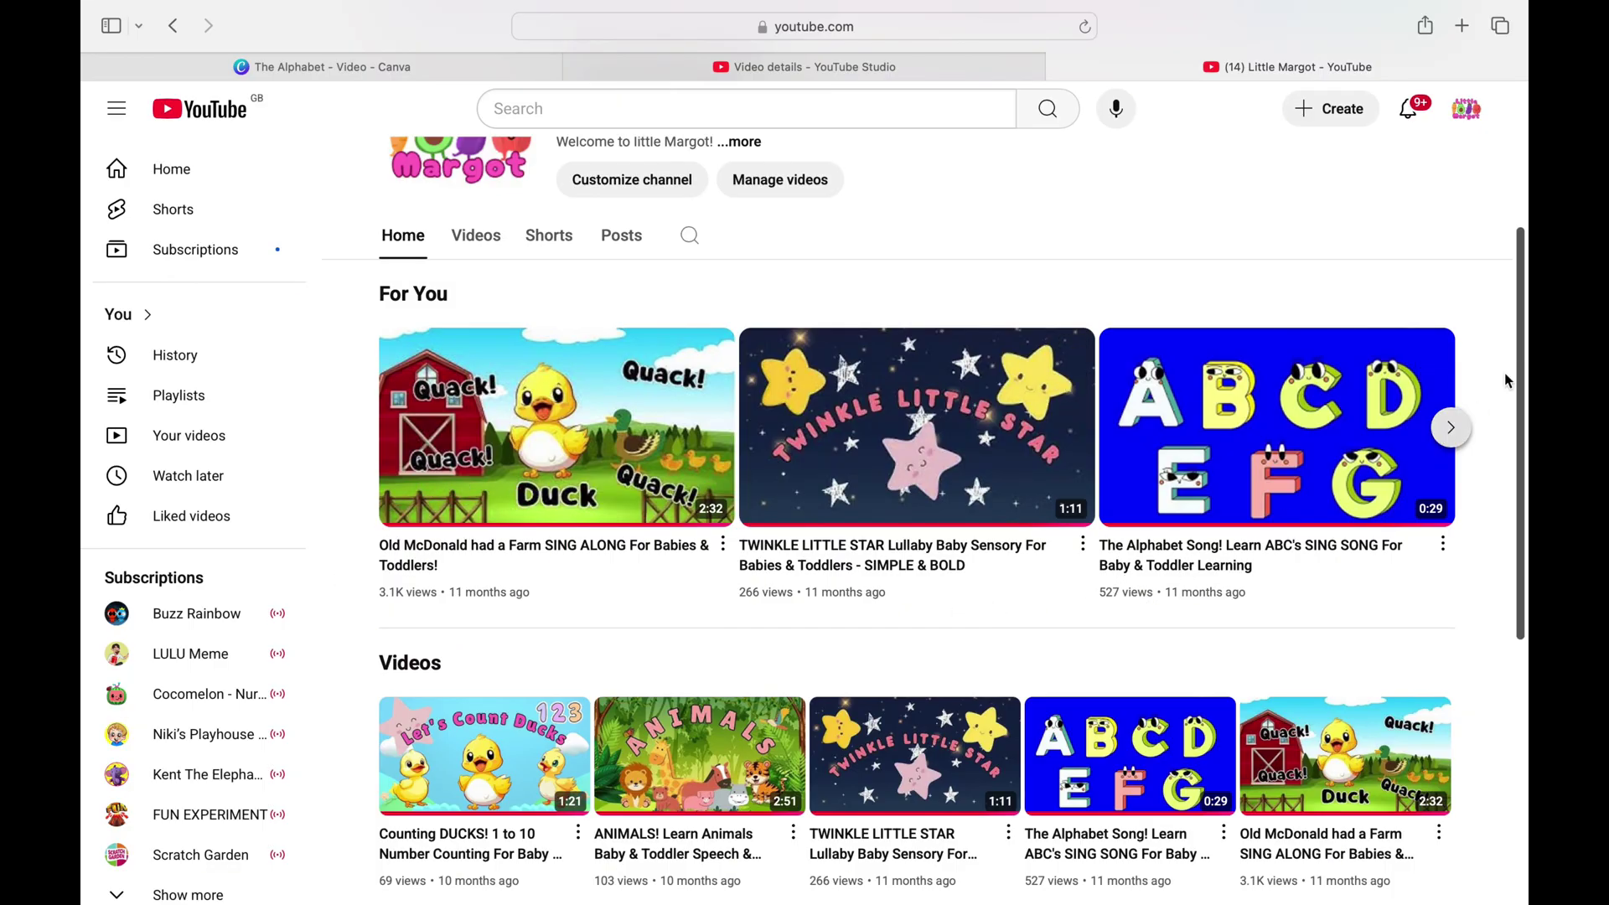
pyautogui.scroll(-2, 1516, 402)
pyautogui.moveTo(1516, 400); pyautogui.dragTo(1514, 624)
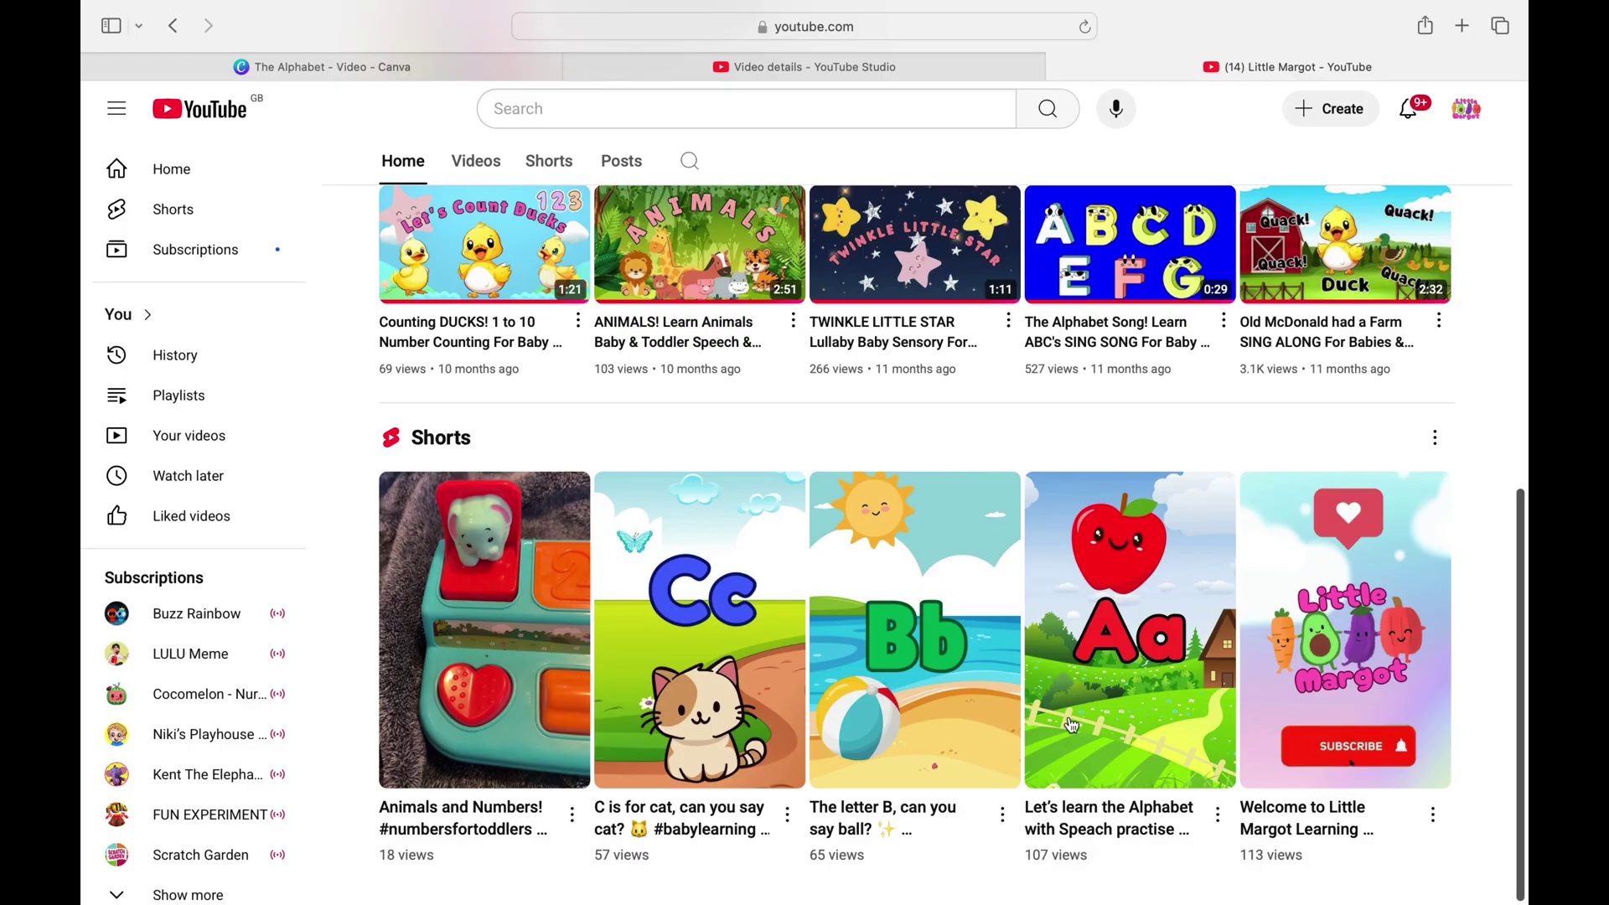
pyautogui.moveTo(1521, 559); pyautogui.dragTo(1519, 443)
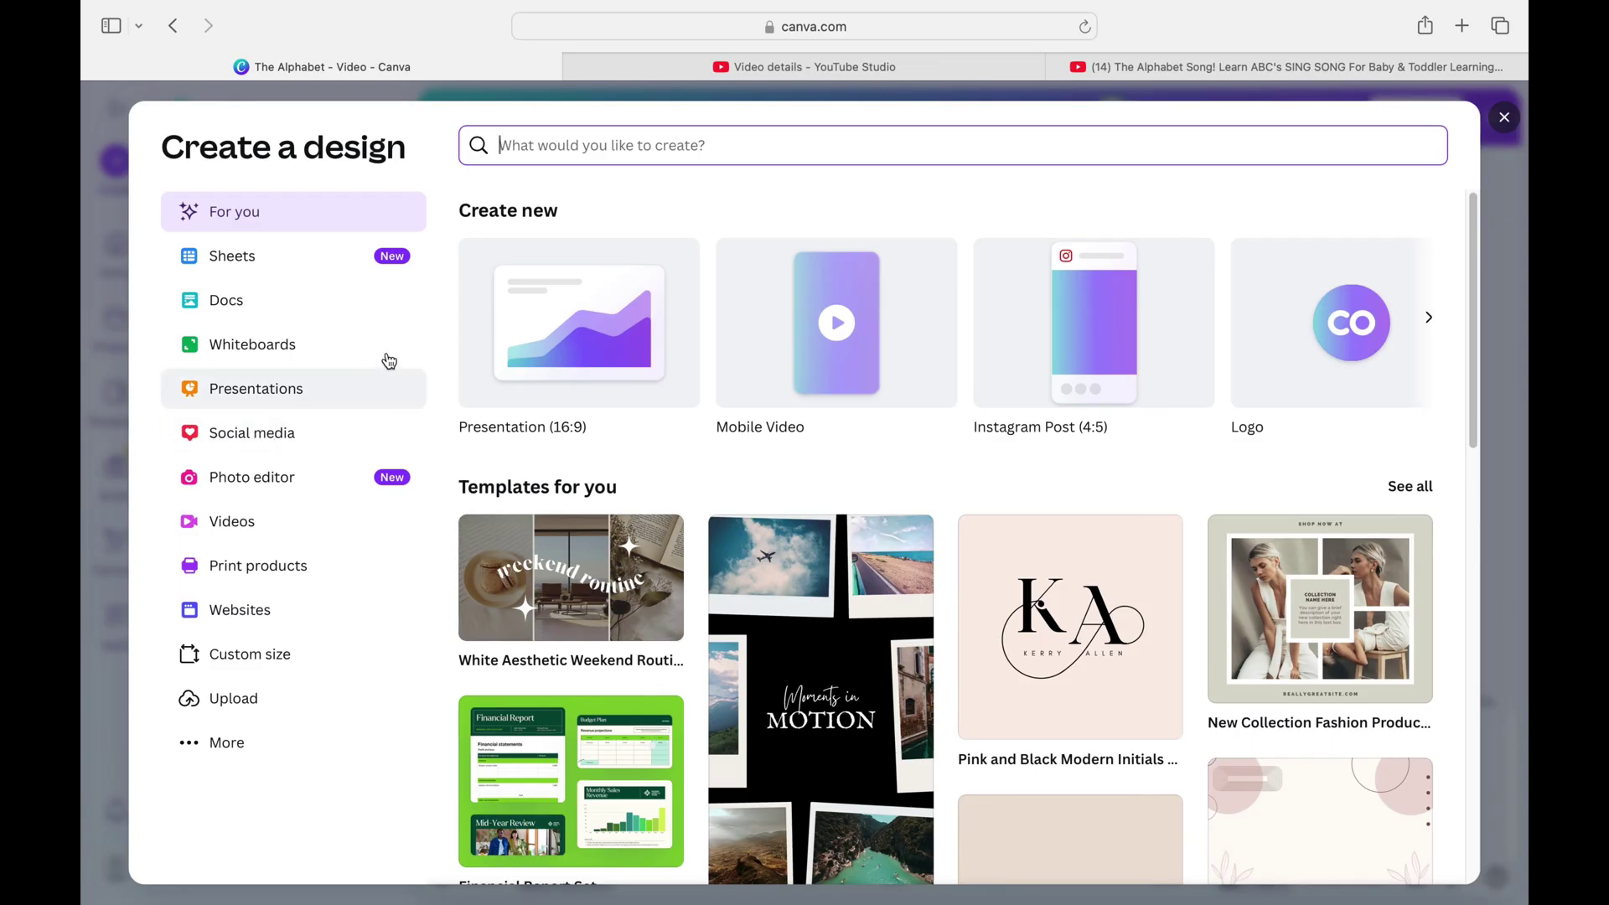
# Step: Search the design types for "YouTube video"
pyautogui.write('you')
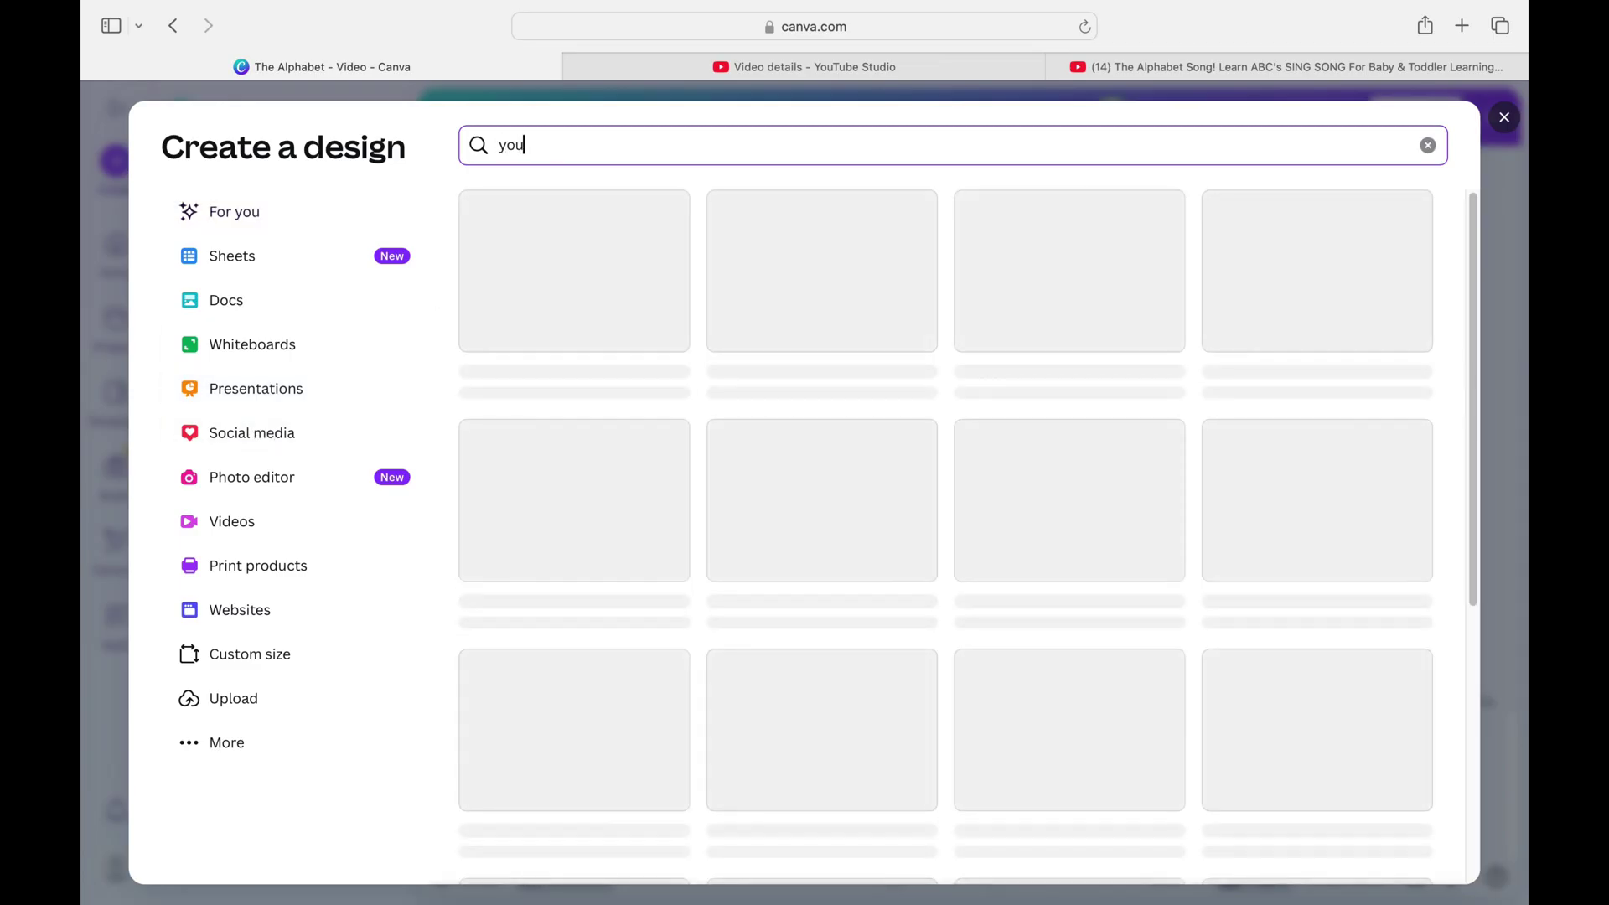
pyautogui.write('tube')
pyautogui.press('Return')
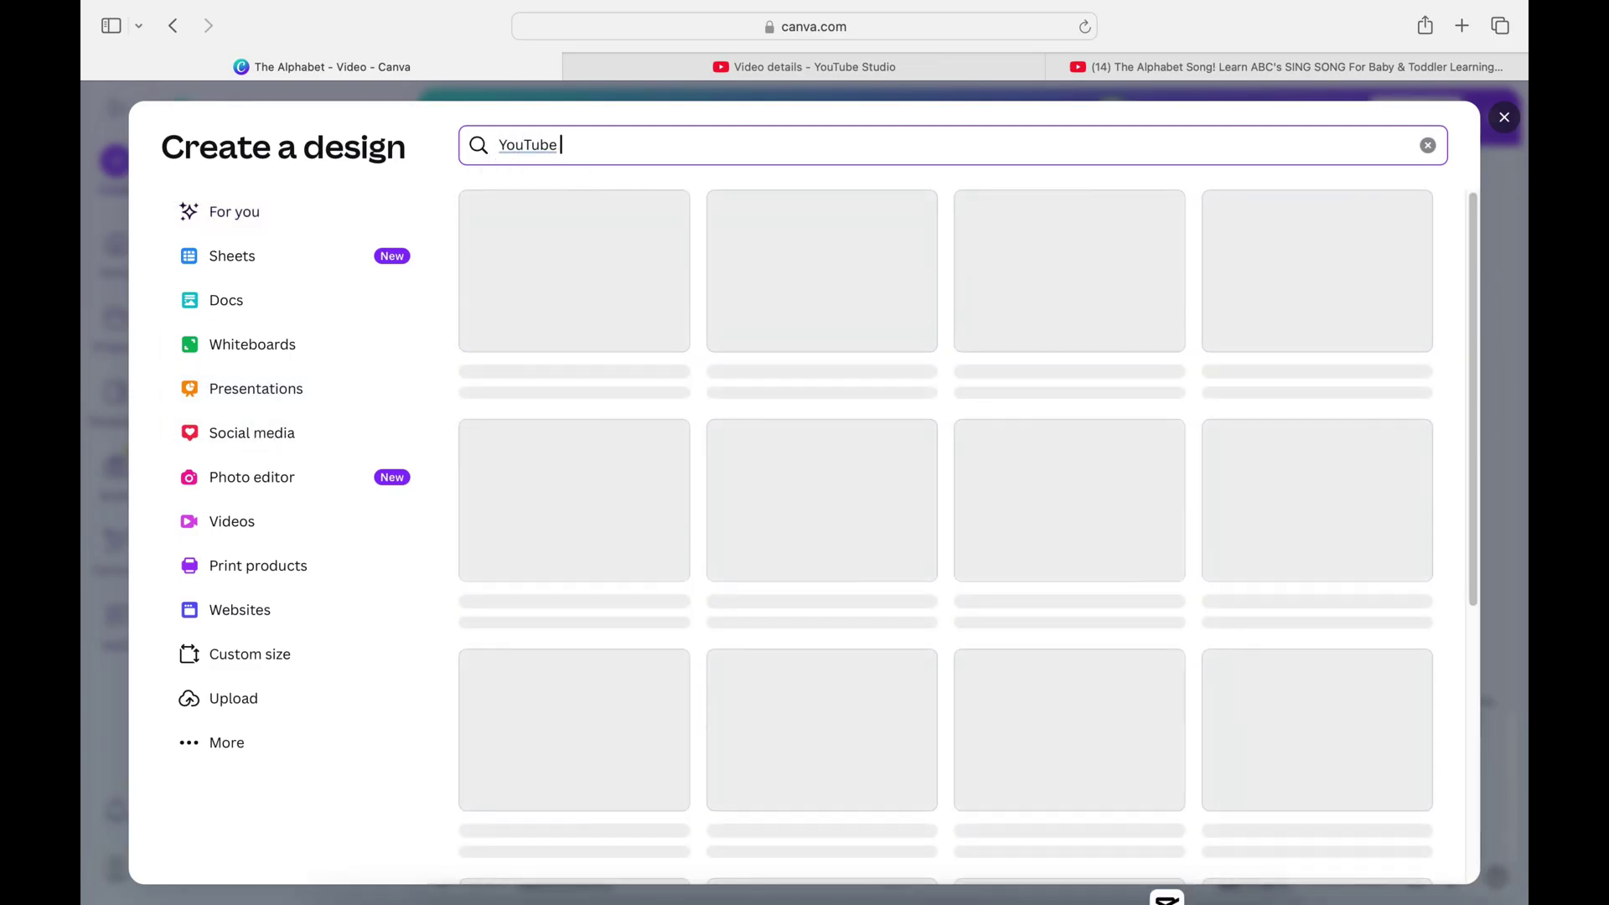
pyautogui.write('video')
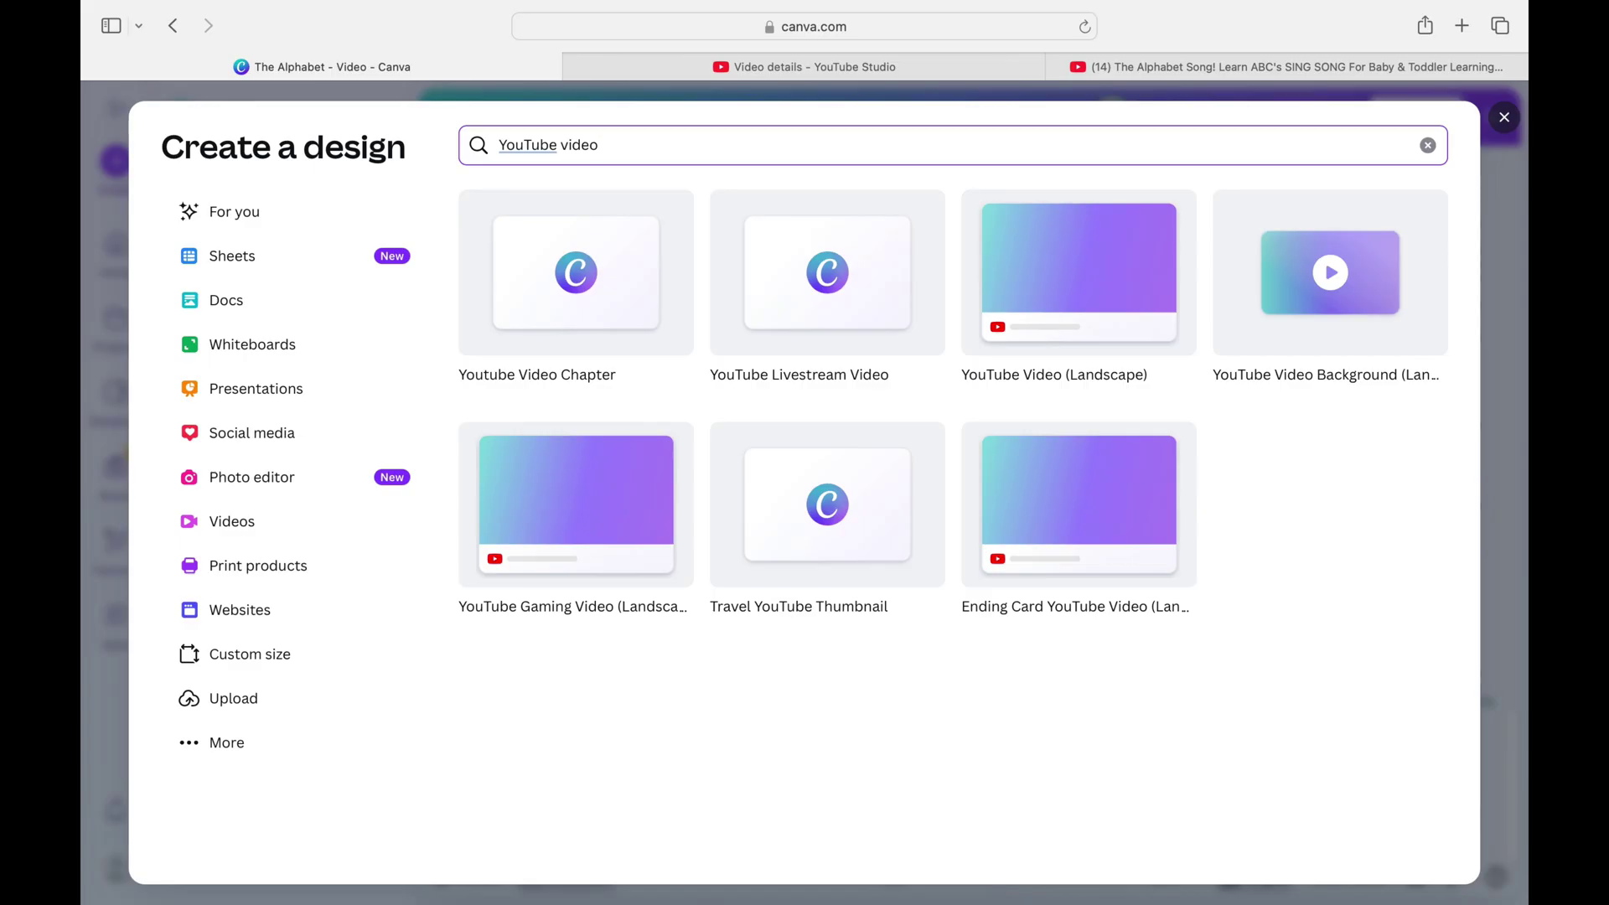
# Step: Change the design search to "YouTube short" and create a blank YouTube Shorts design
pyautogui.press('BackSpace')
pyautogui.press('BackSpace')
pyautogui.press('BackSpace')
pyautogui.press('BackSpace')
pyautogui.press('BackSpace')
pyautogui.write('short')
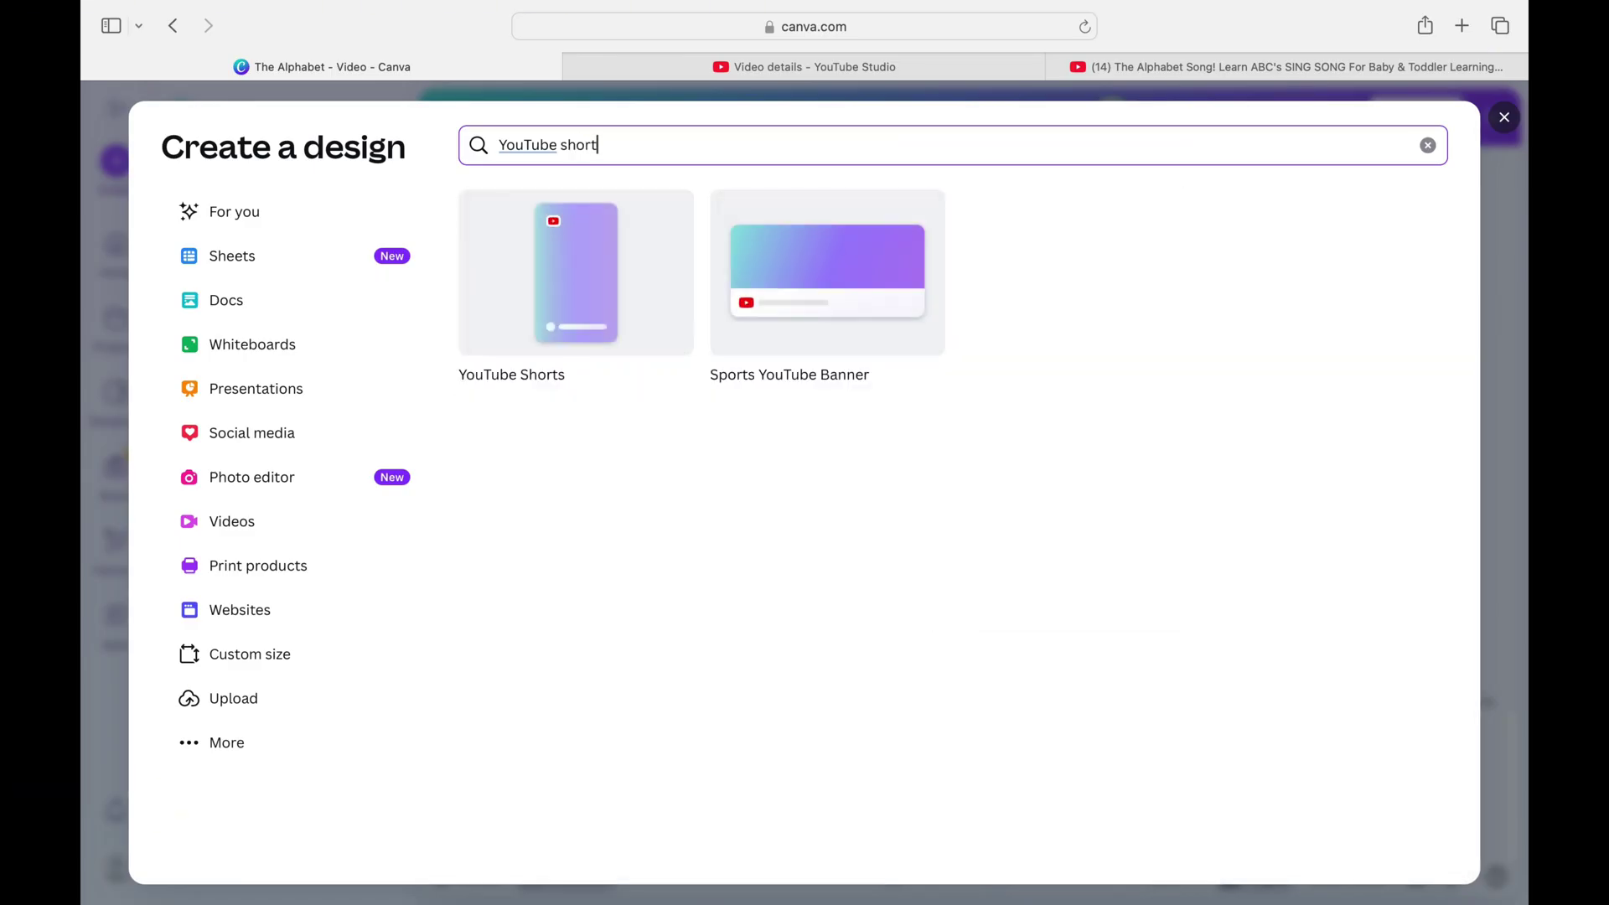
pyautogui.click(535, 245)
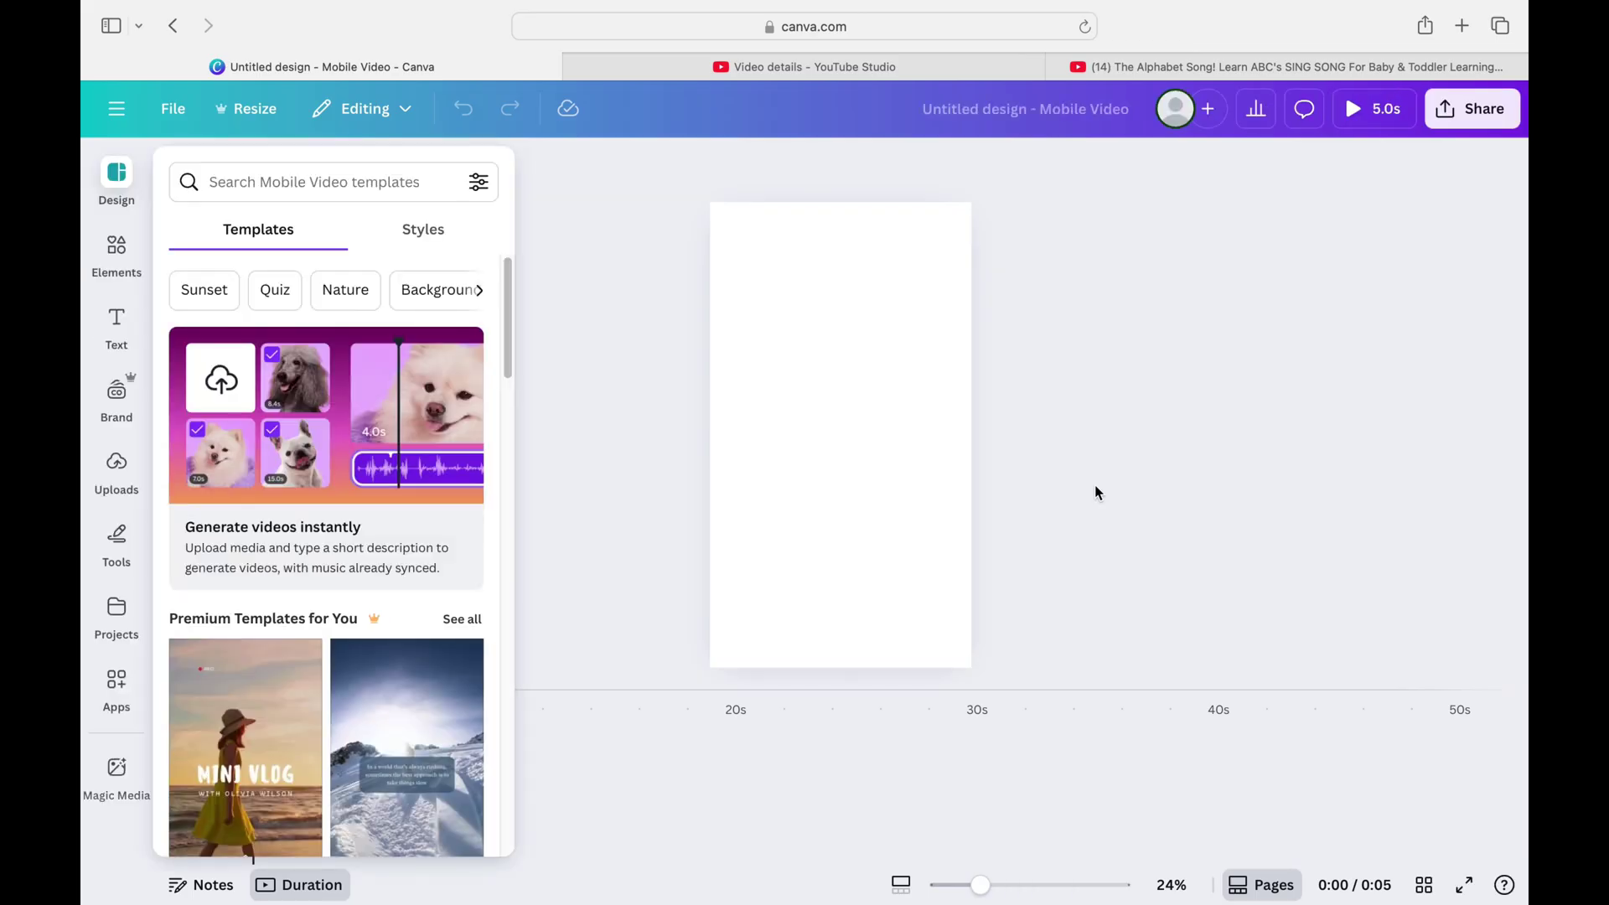
# Step: Search the elements for "kids animals" and show all of the matching graphics
pyautogui.click(120, 254)
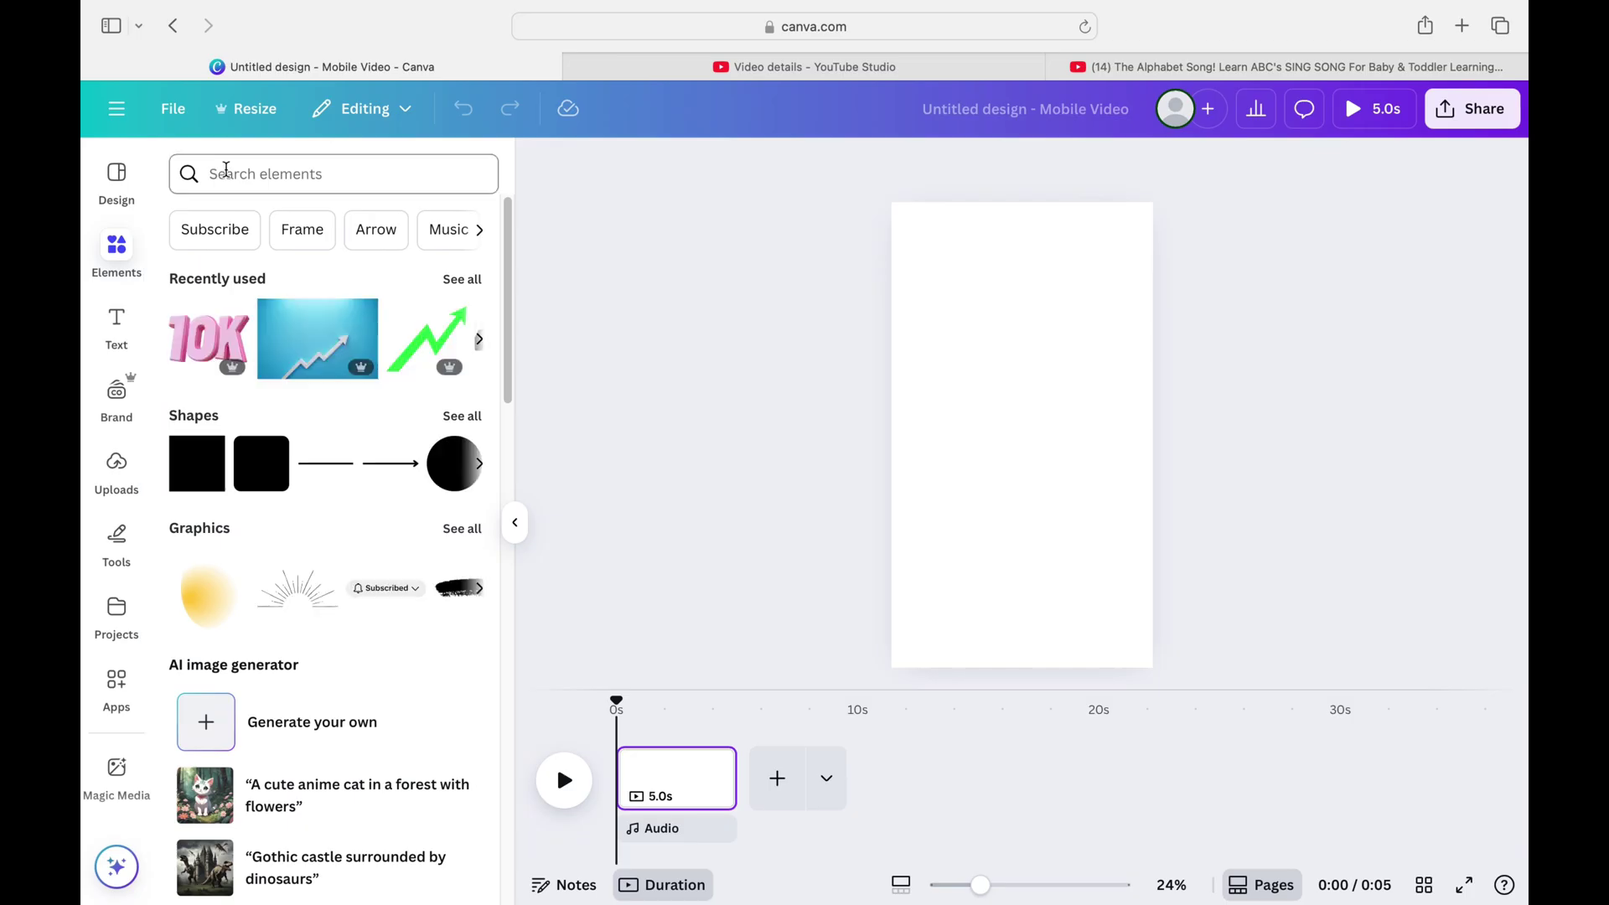
pyautogui.click(227, 172)
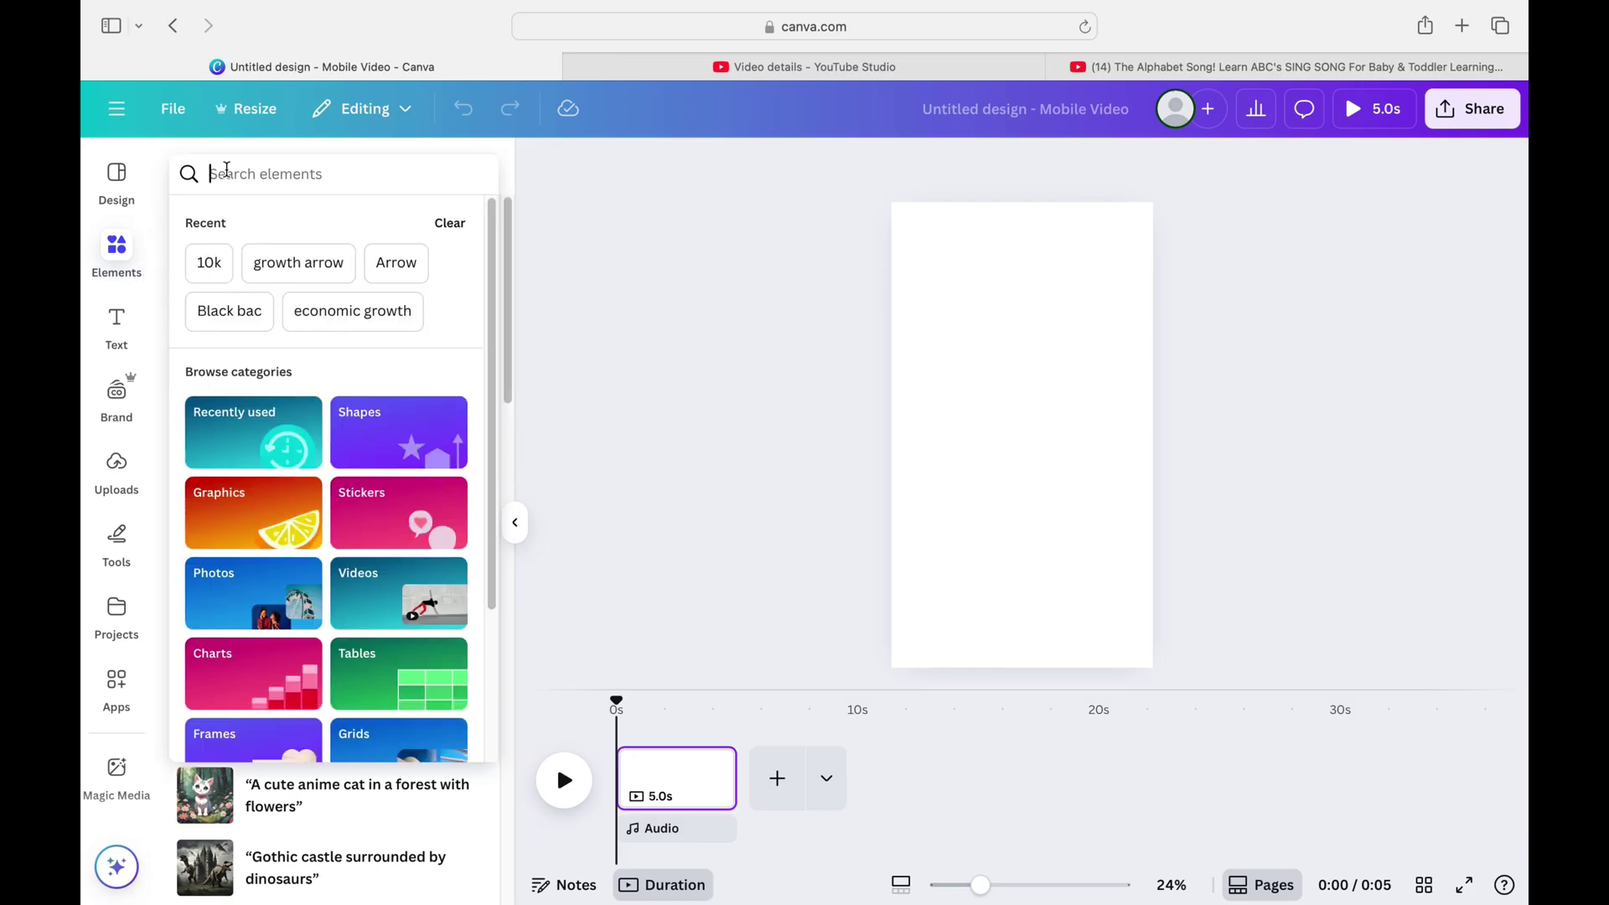
pyautogui.write('animal')
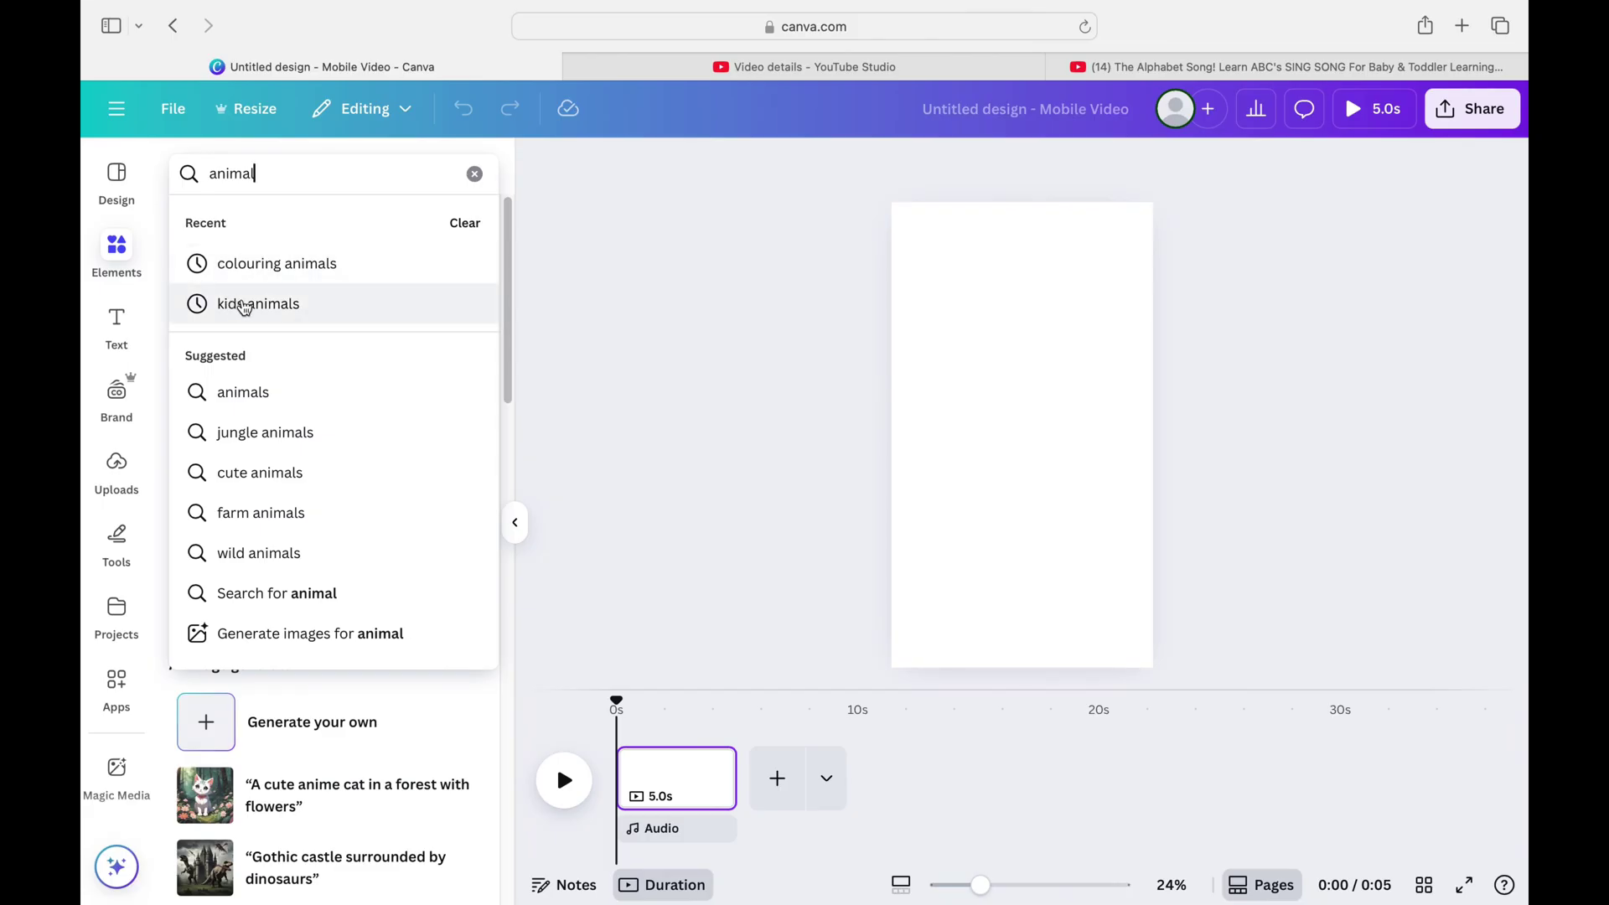
pyautogui.click(270, 317)
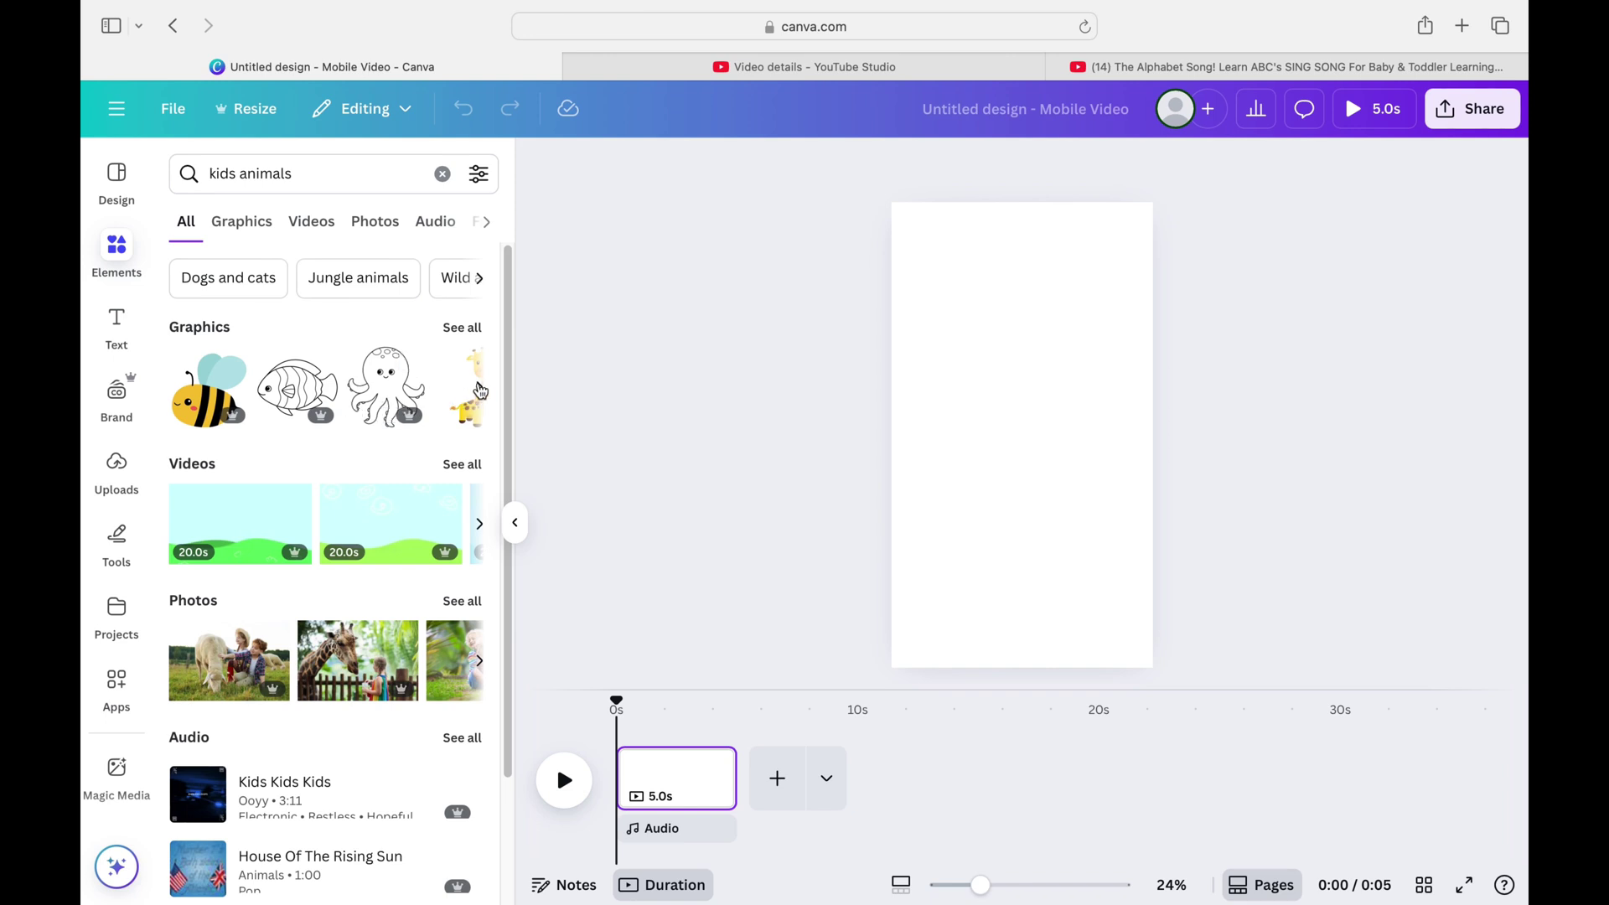
pyautogui.click(466, 328)
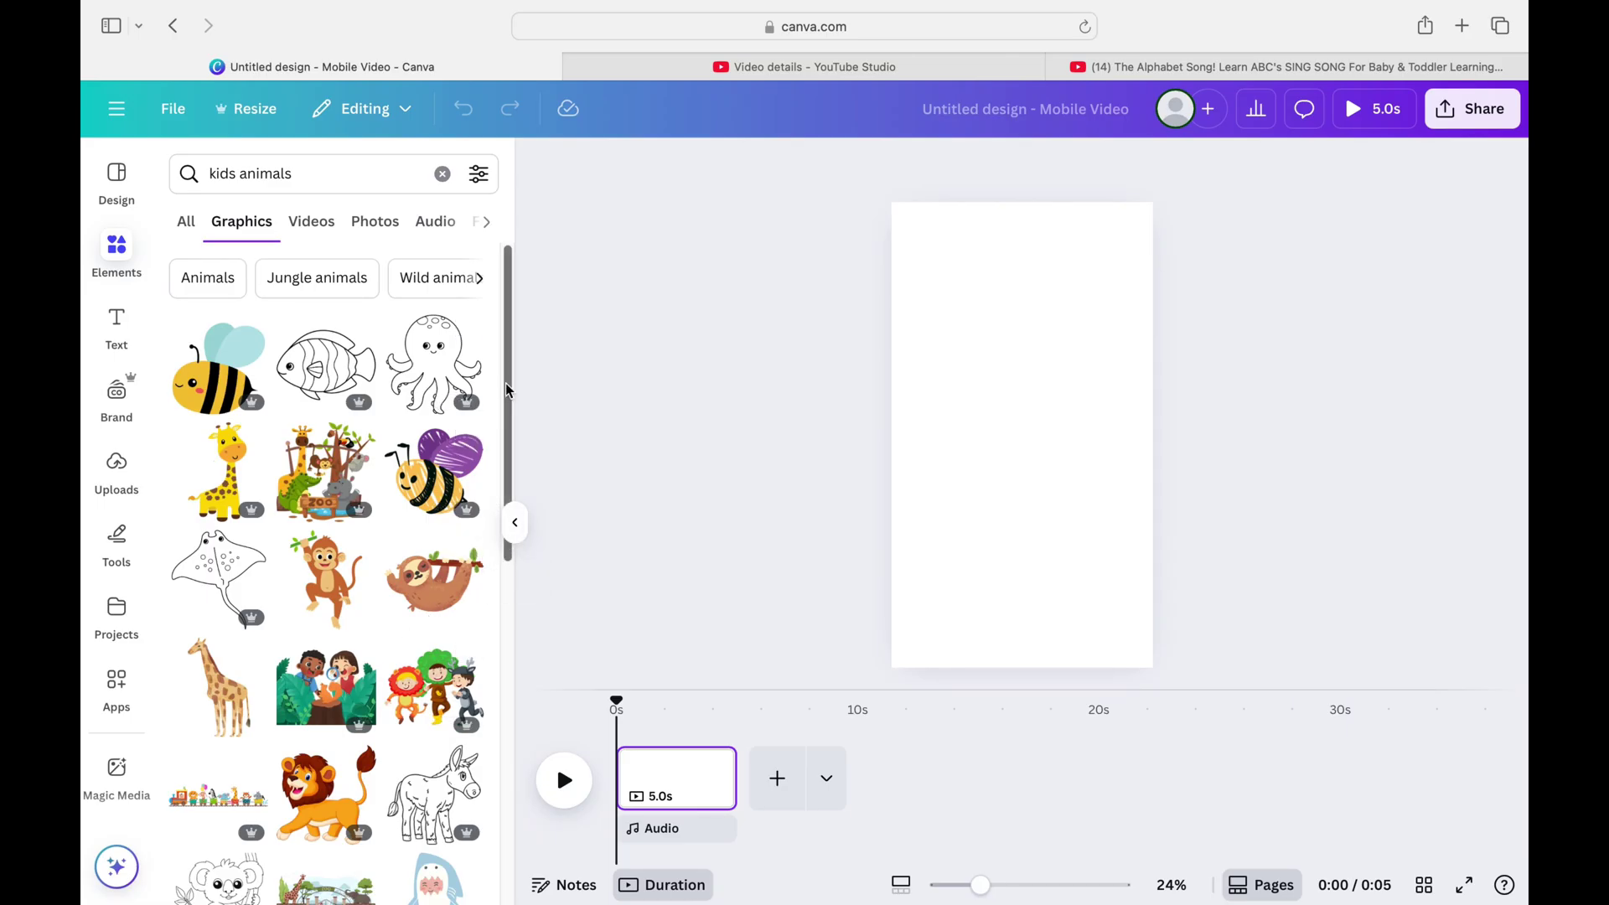
# Step: Add the yellow and black bee graphic to the page, make it smaller and place it near the page's right edge
pyautogui.moveTo(507, 390); pyautogui.dragTo(482, 592)
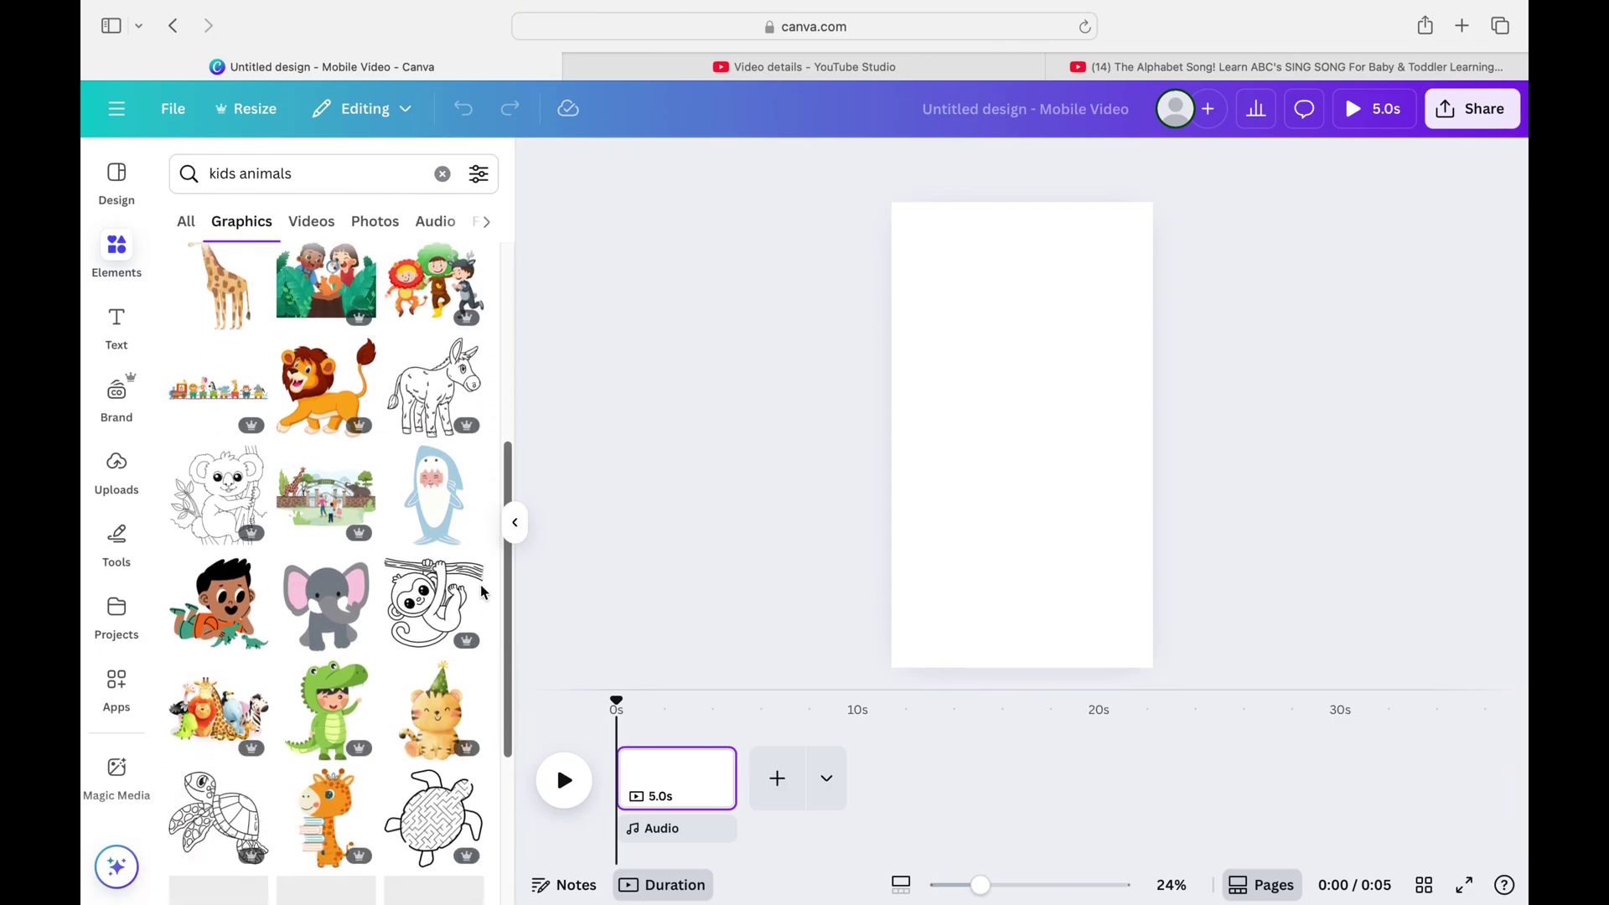
pyautogui.scroll(-5, 482, 592)
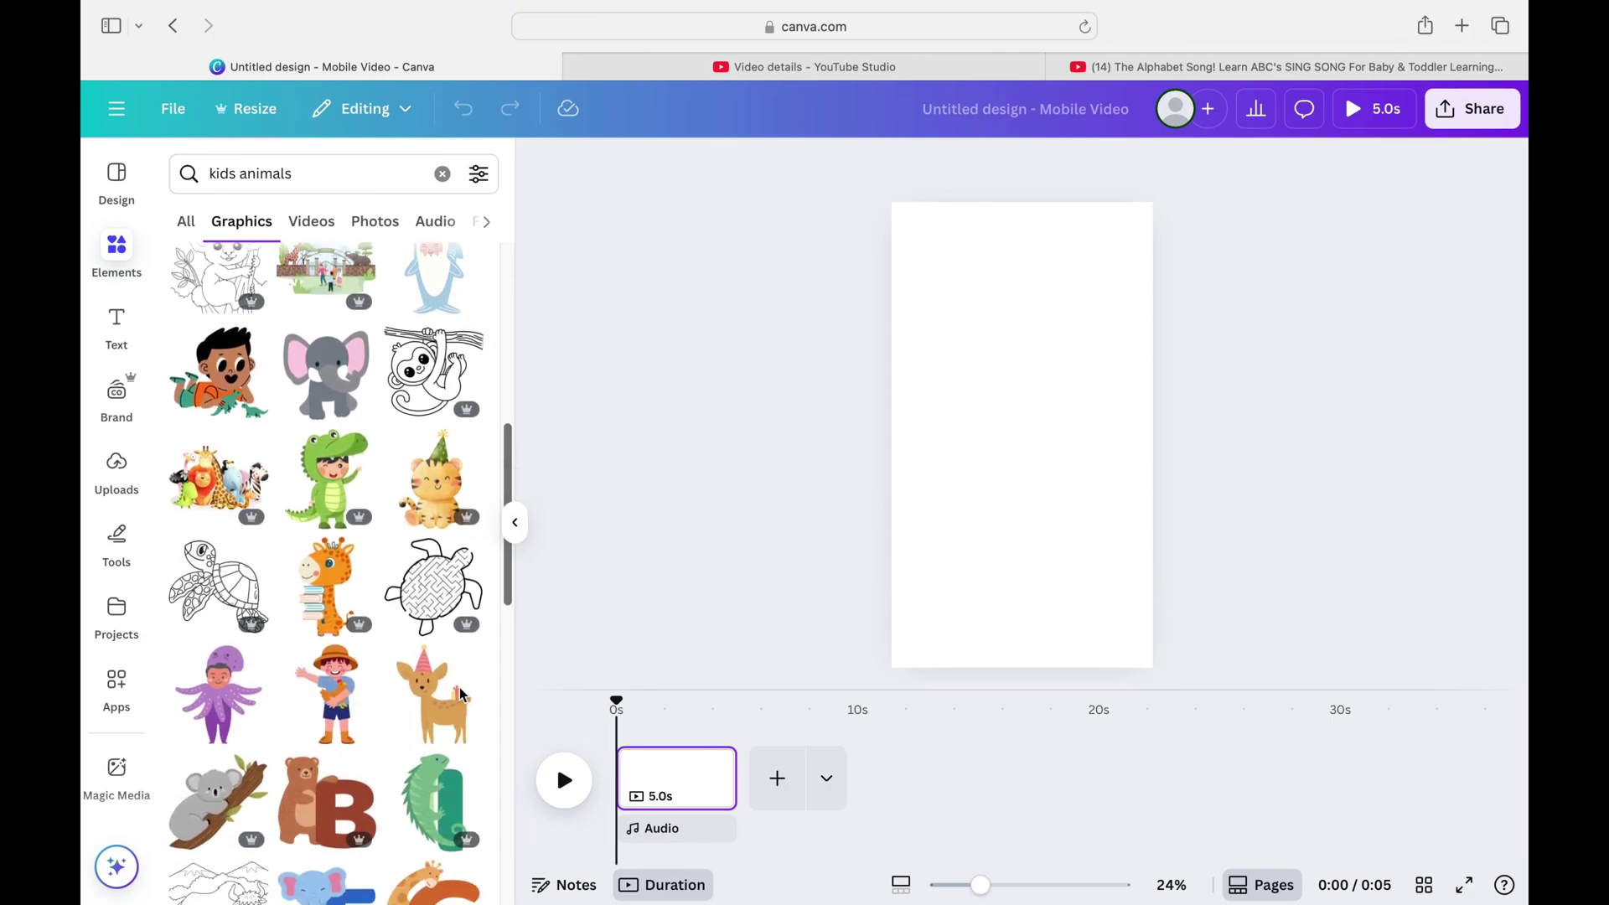
pyautogui.scroll(-5, 460, 694)
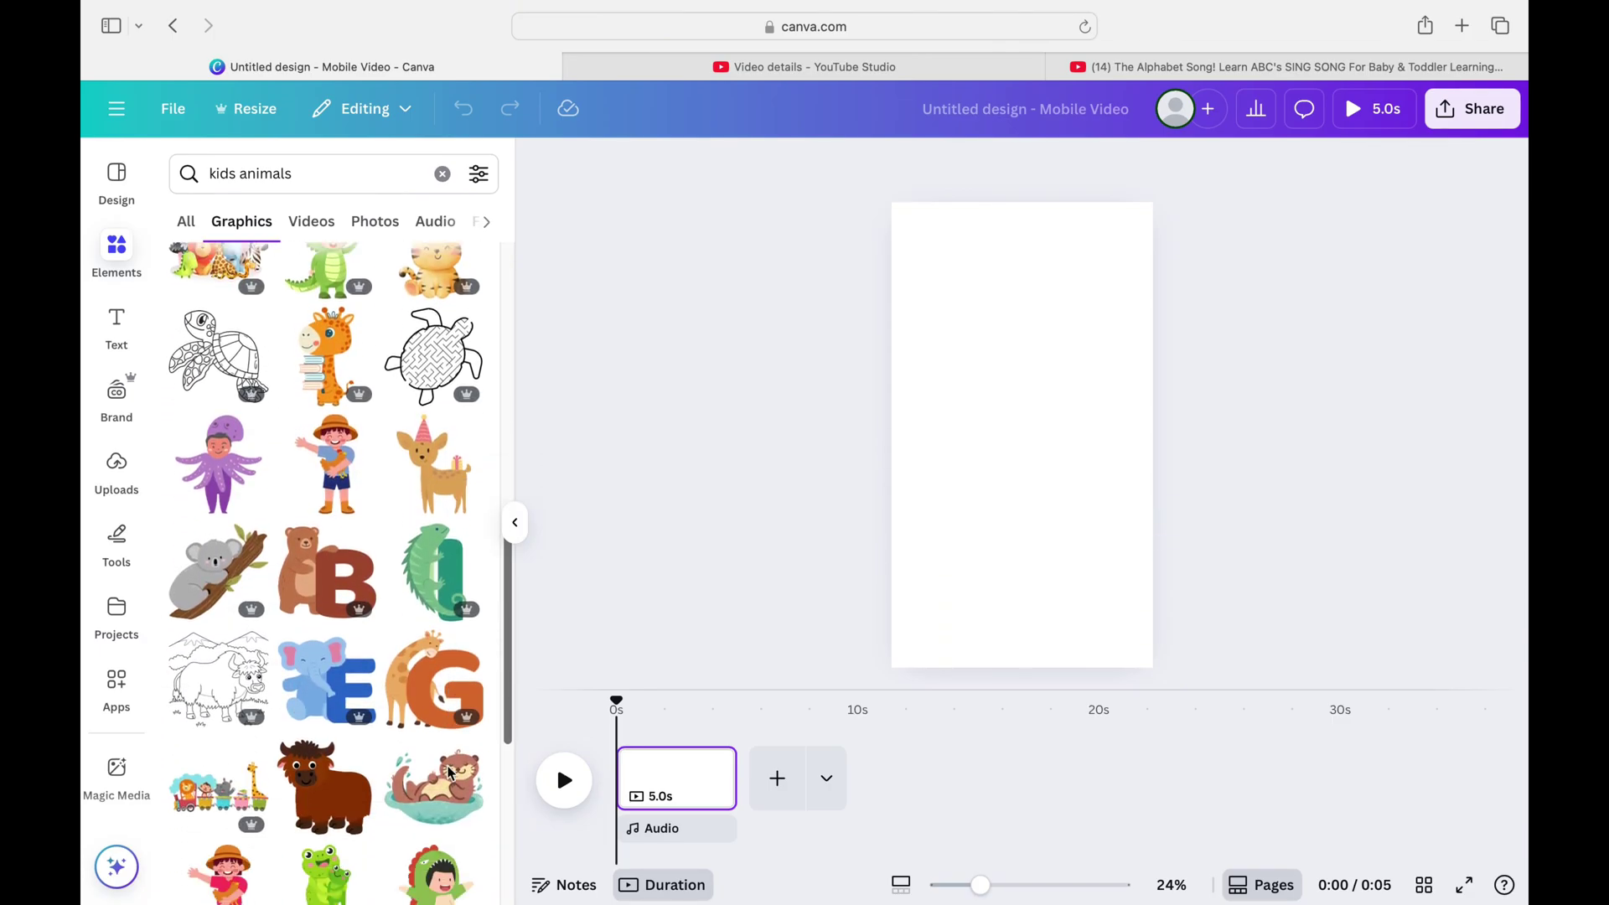
pyautogui.scroll(-5, 447, 770)
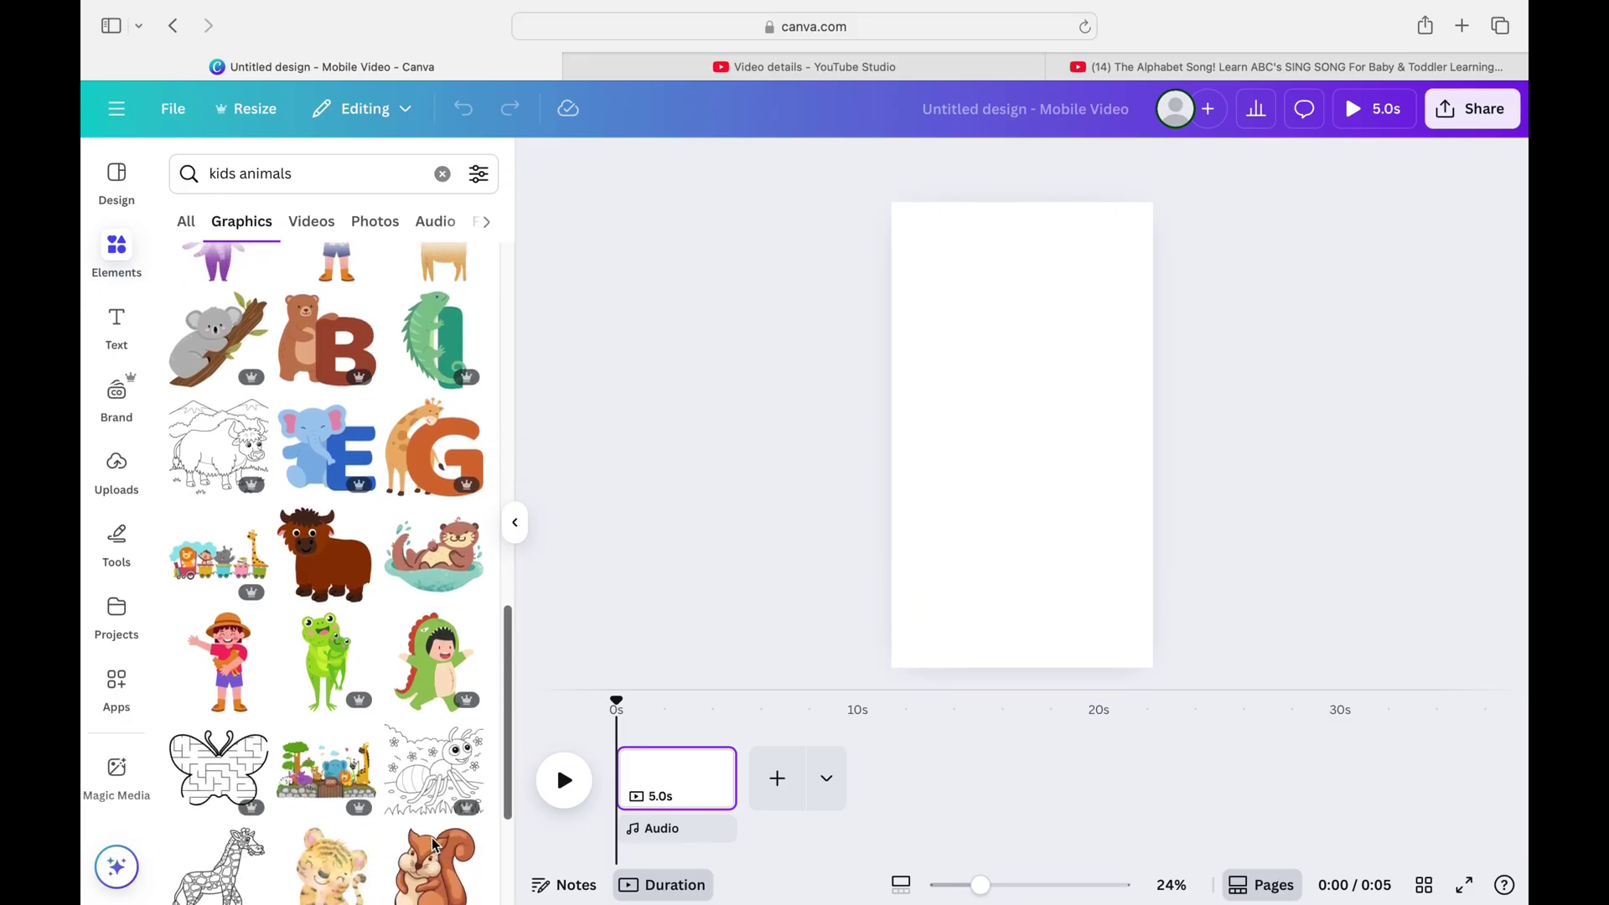
pyautogui.scroll(15, 433, 844)
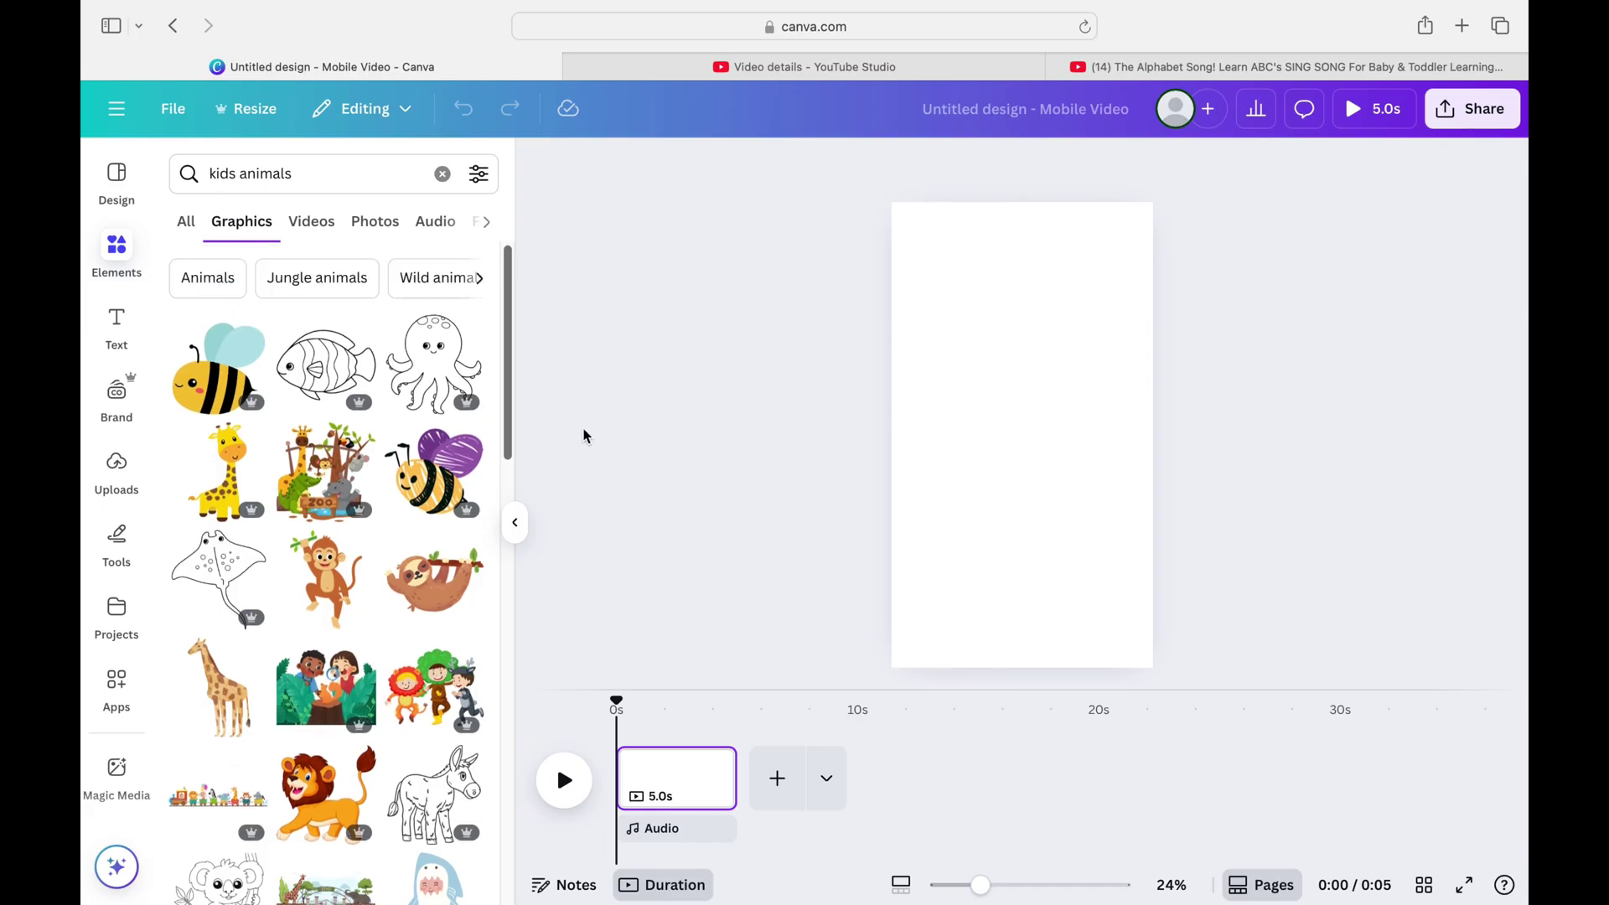
pyautogui.click(216, 369)
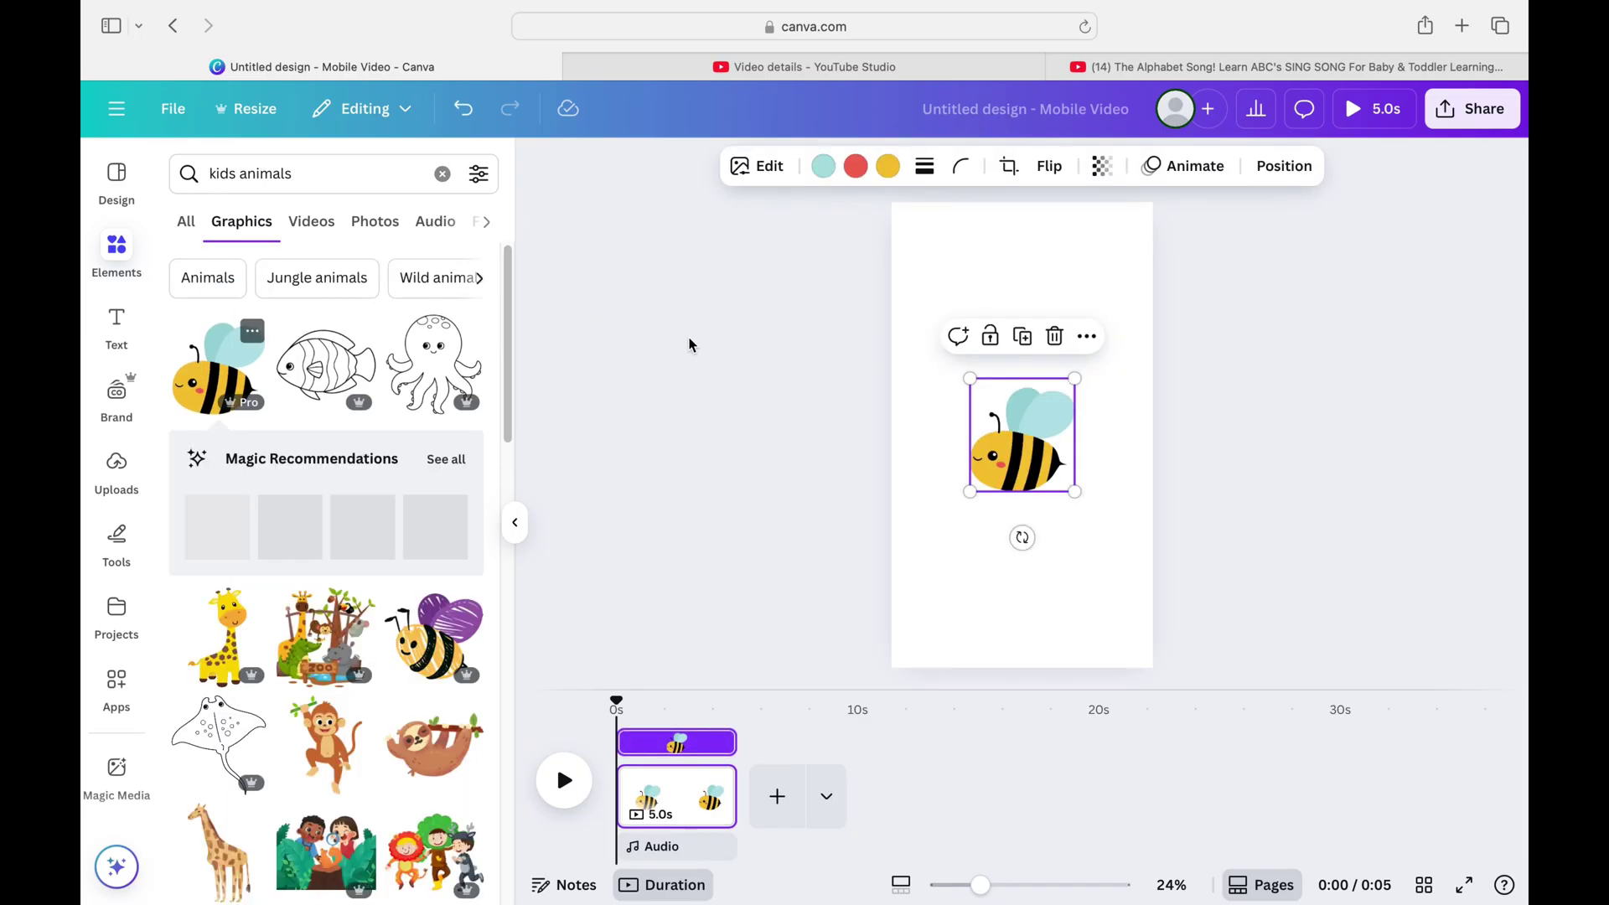
pyautogui.moveTo(1075, 378); pyautogui.dragTo(1114, 410)
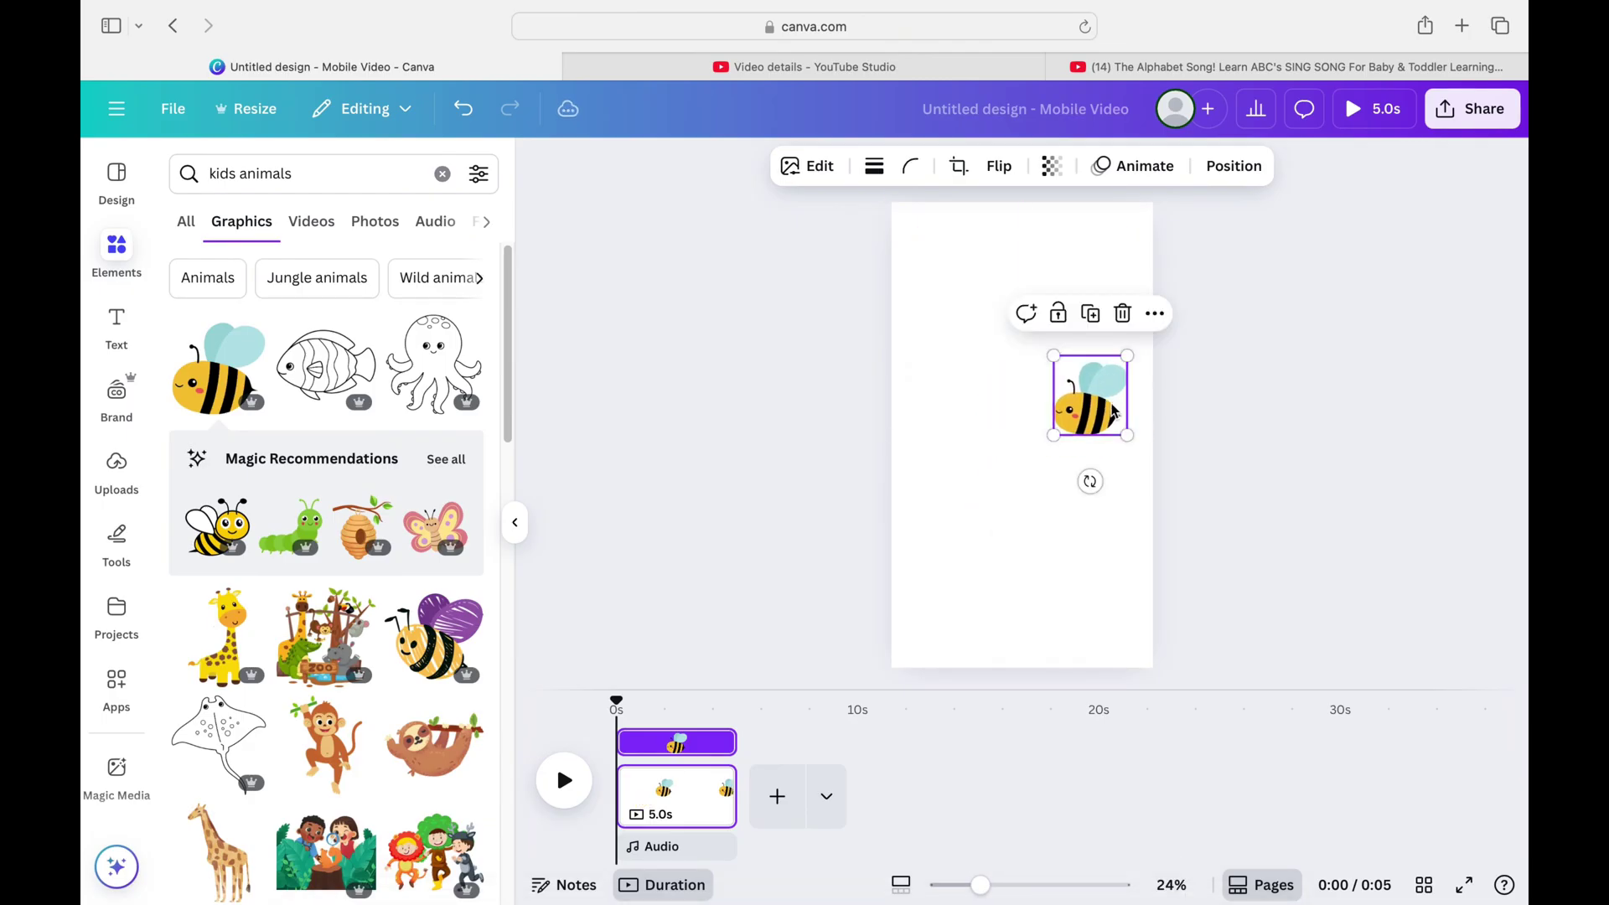
pyautogui.click(1200, 266)
pyautogui.click(1111, 357)
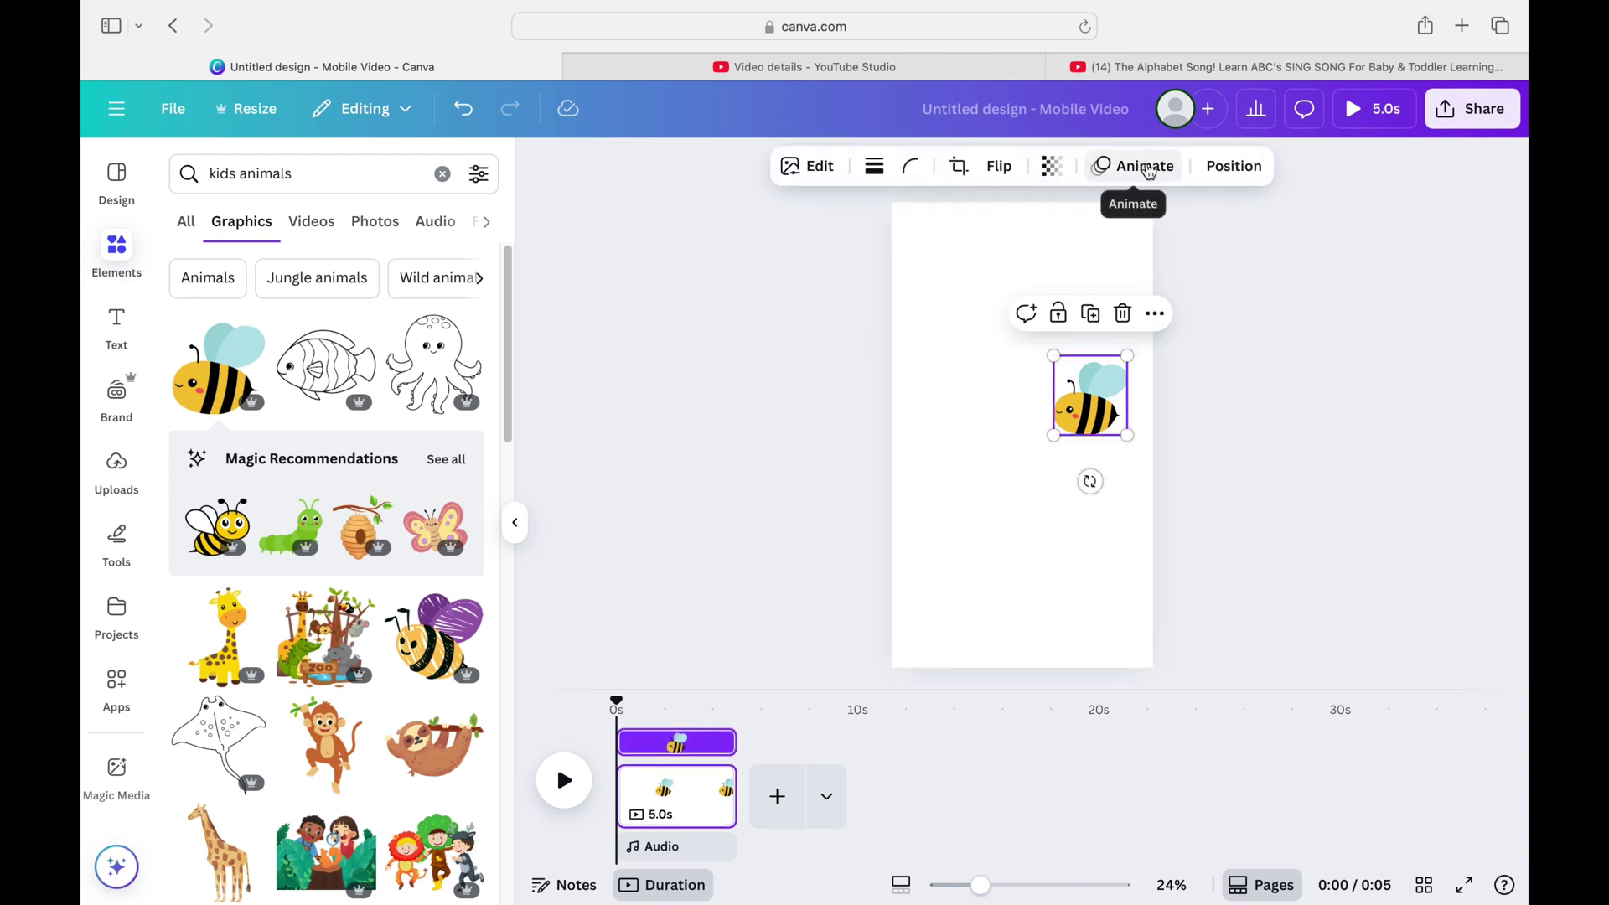
# Step: Apply the Wiggle add-on effect to the bee
pyautogui.click(1147, 166)
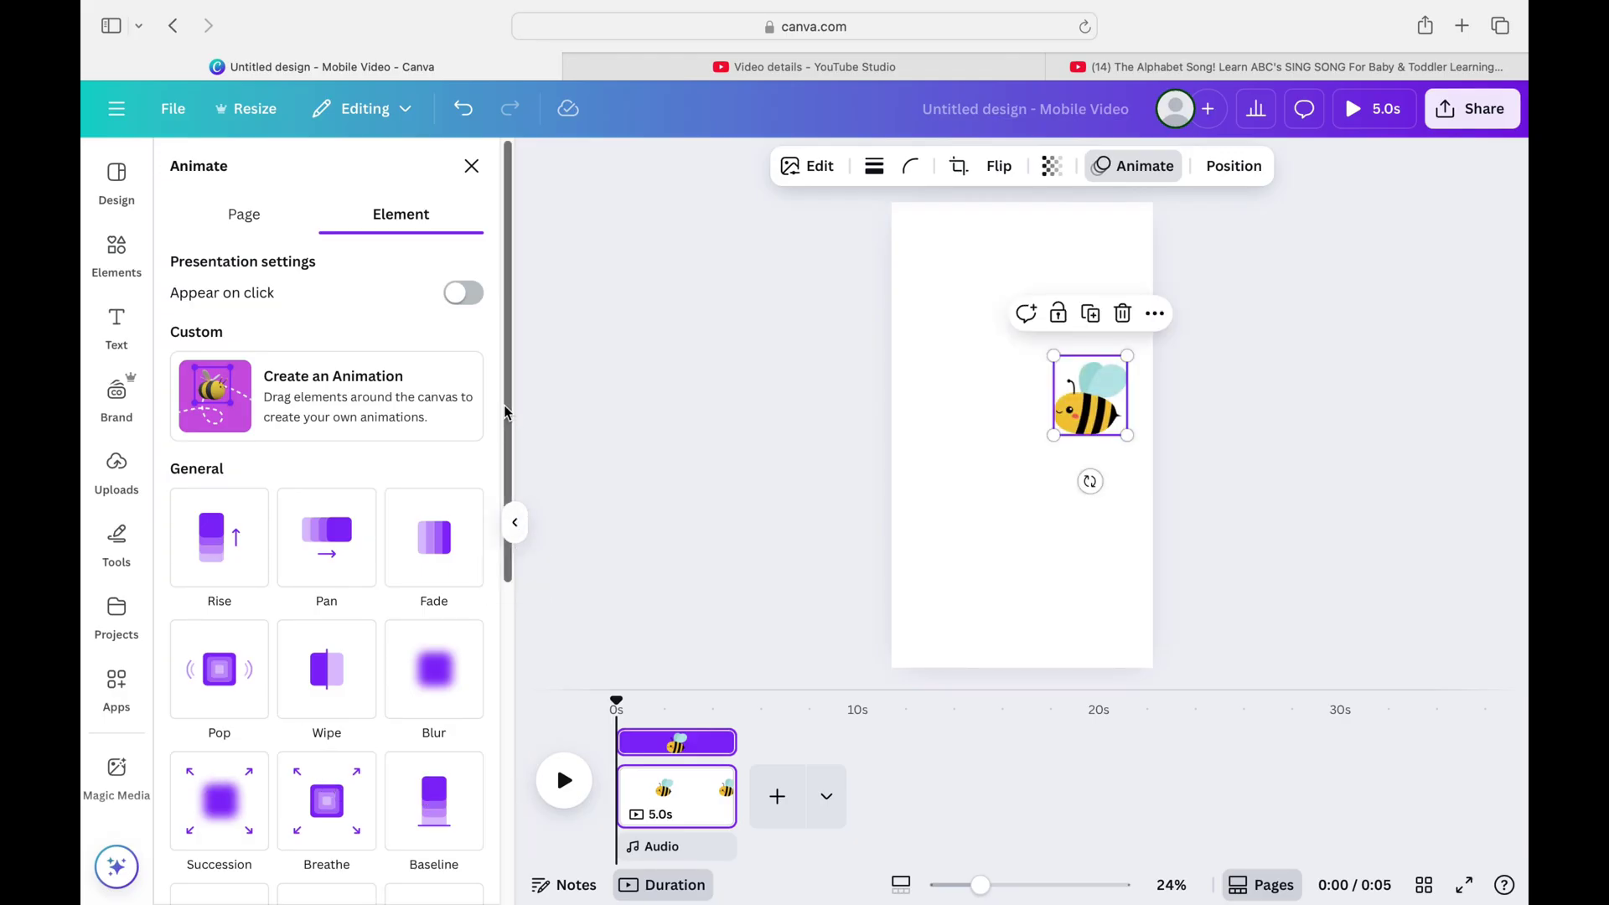
pyautogui.scroll(-7, 478, 629)
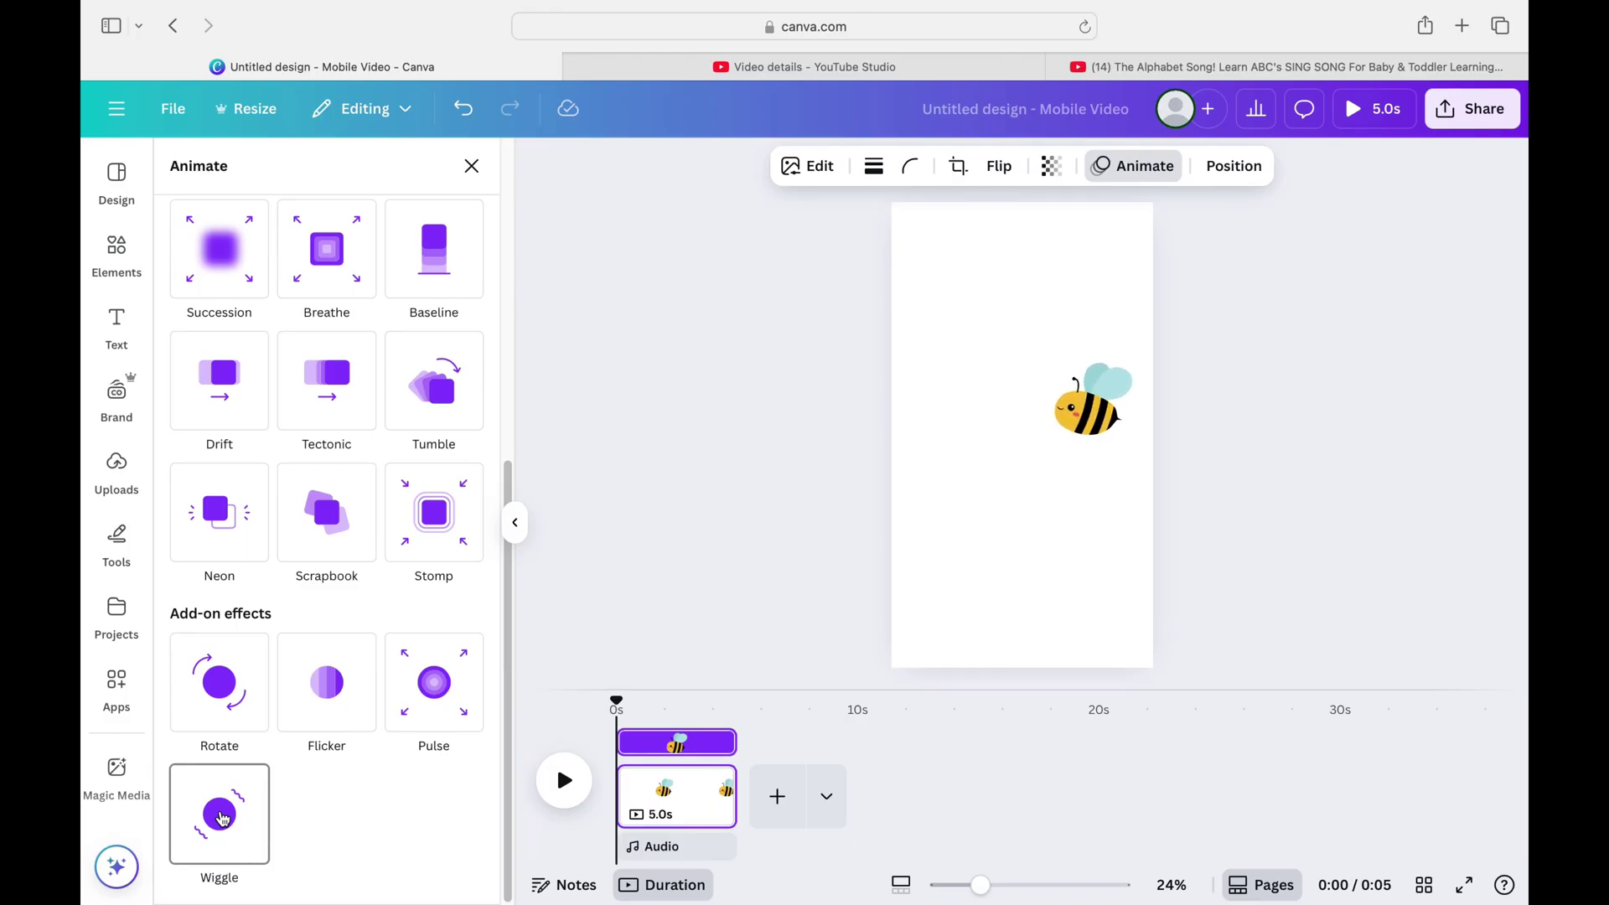
pyautogui.click(222, 817)
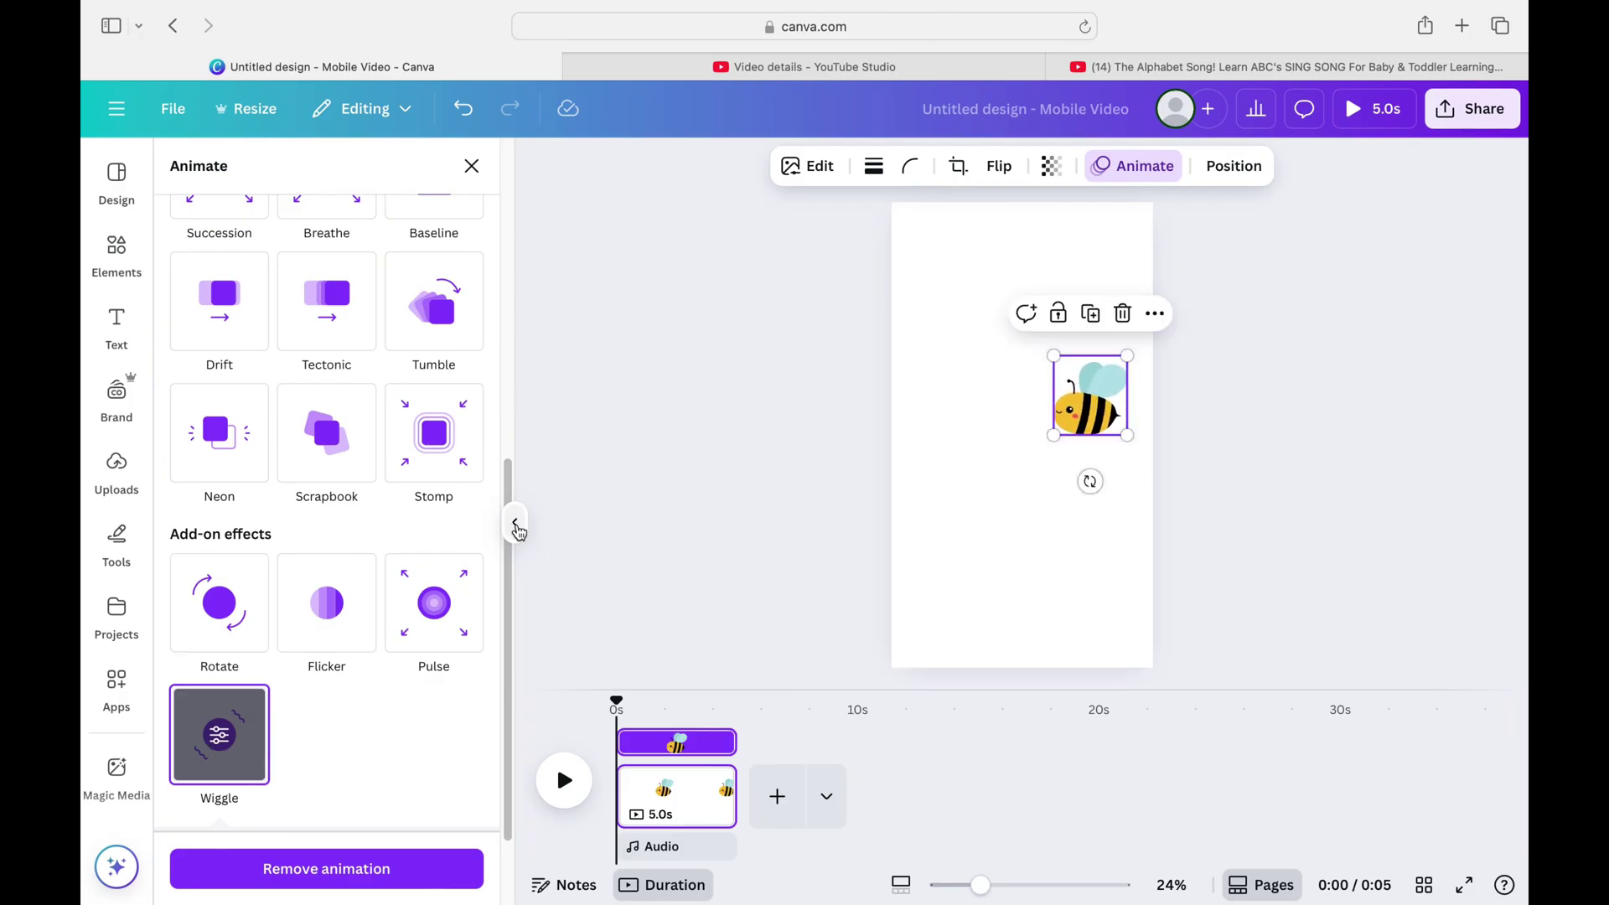
# Step: Try high and very low intensities for the bee's Wiggle effect, and set it to roughly a fifth of the range
pyautogui.scroll(-2, 504, 610)
pyautogui.scroll(-1, 503, 610)
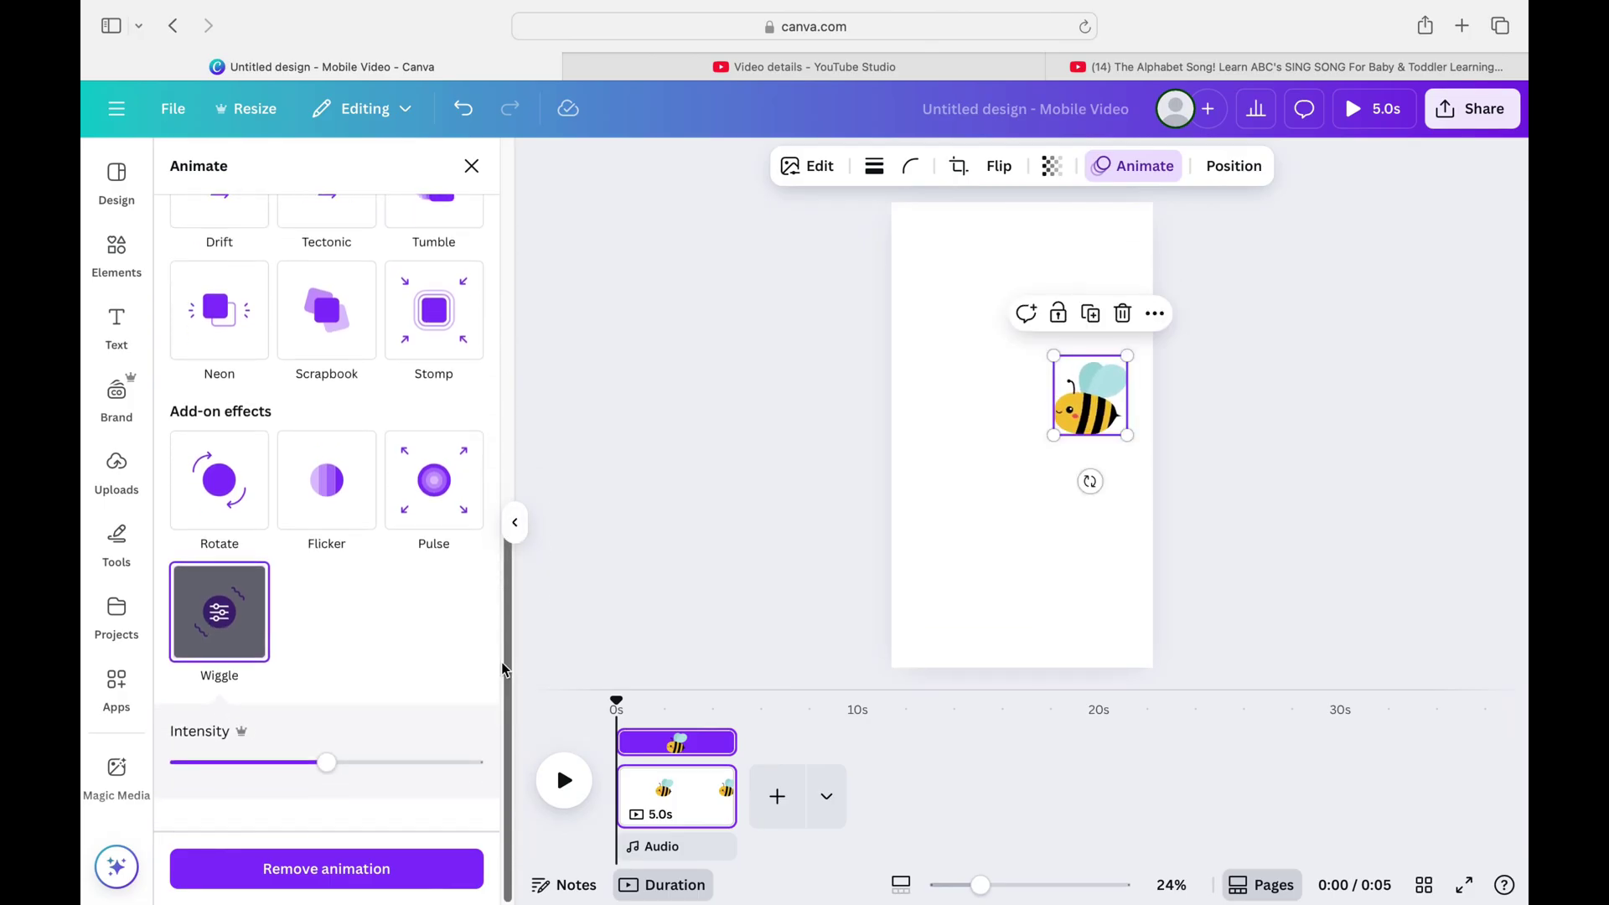
pyautogui.moveTo(326, 766); pyautogui.dragTo(456, 772)
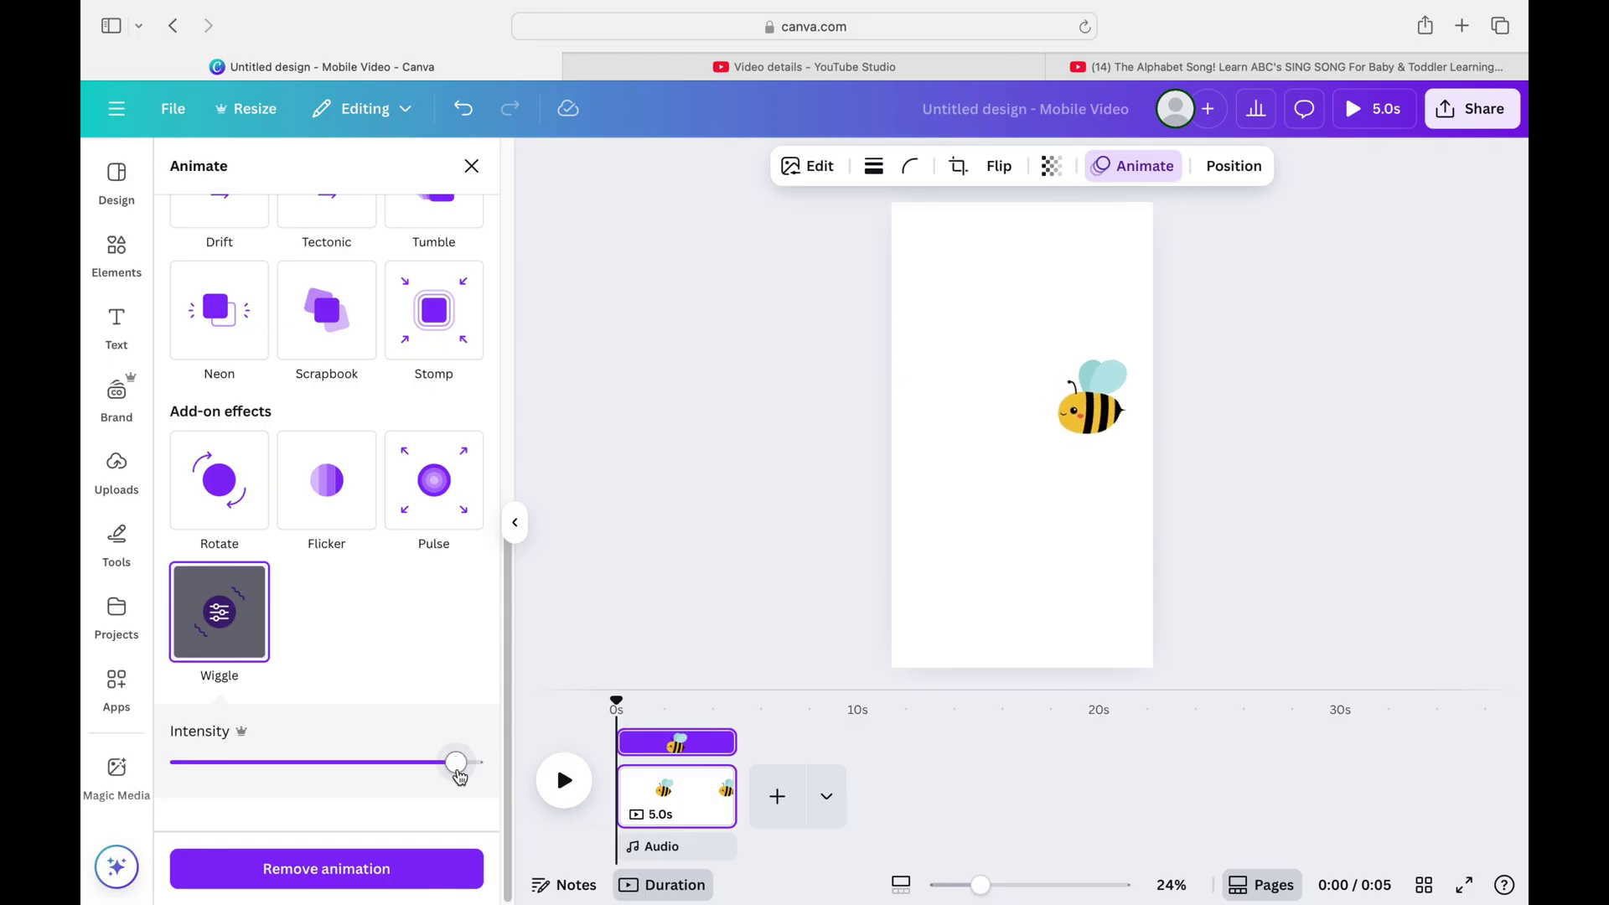
pyautogui.moveTo(459, 775); pyautogui.dragTo(178, 765)
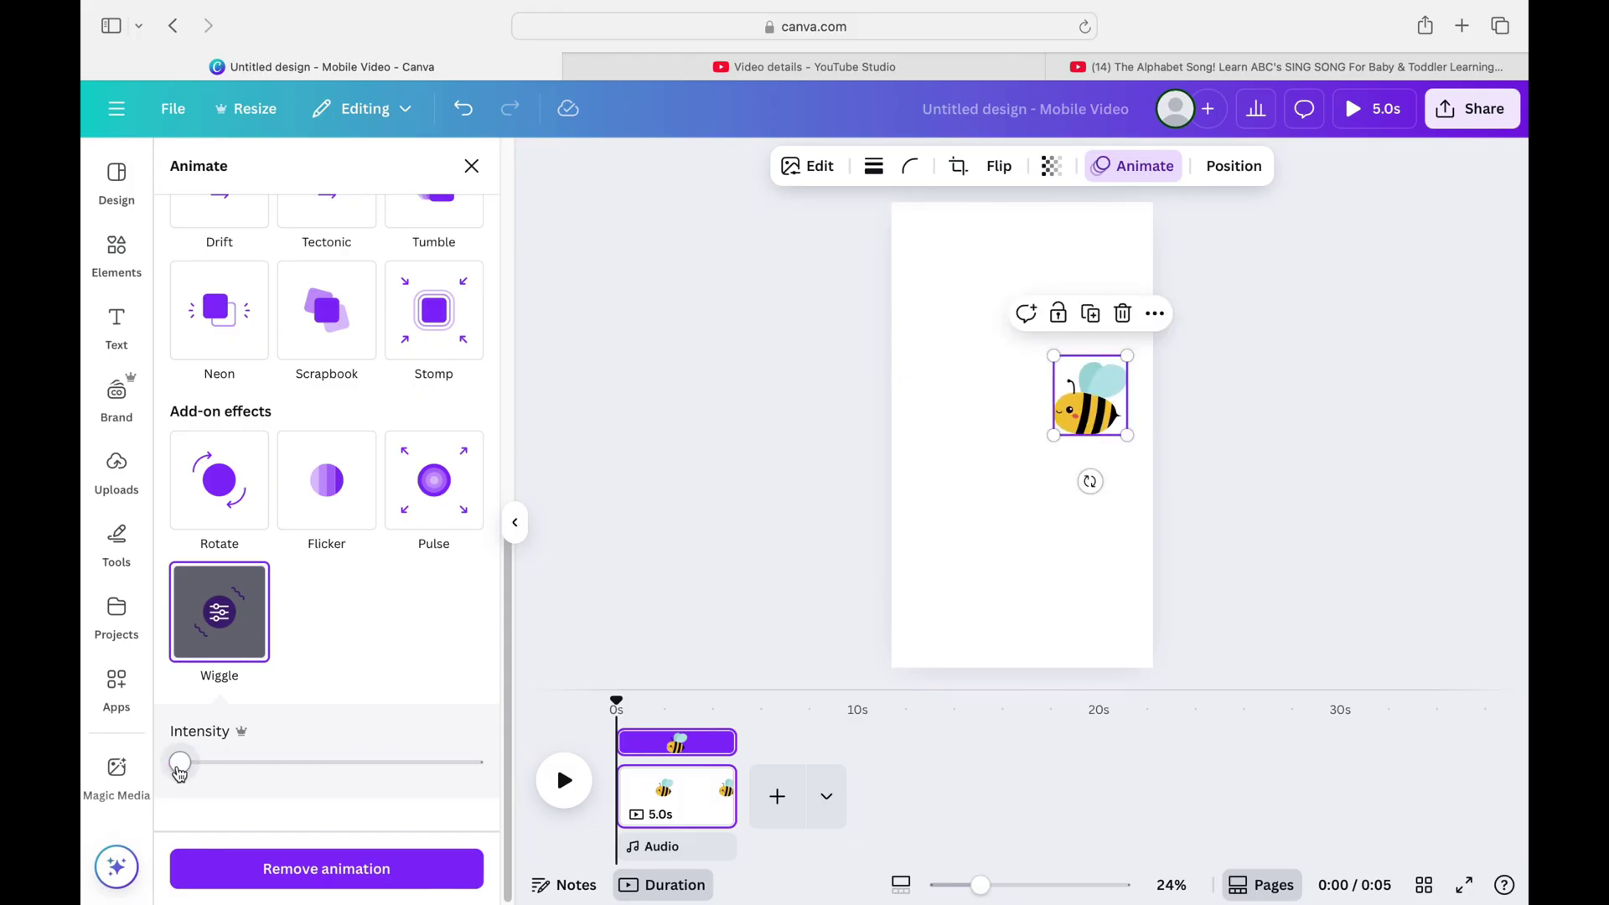
pyautogui.click(1145, 165)
pyautogui.click(1147, 167)
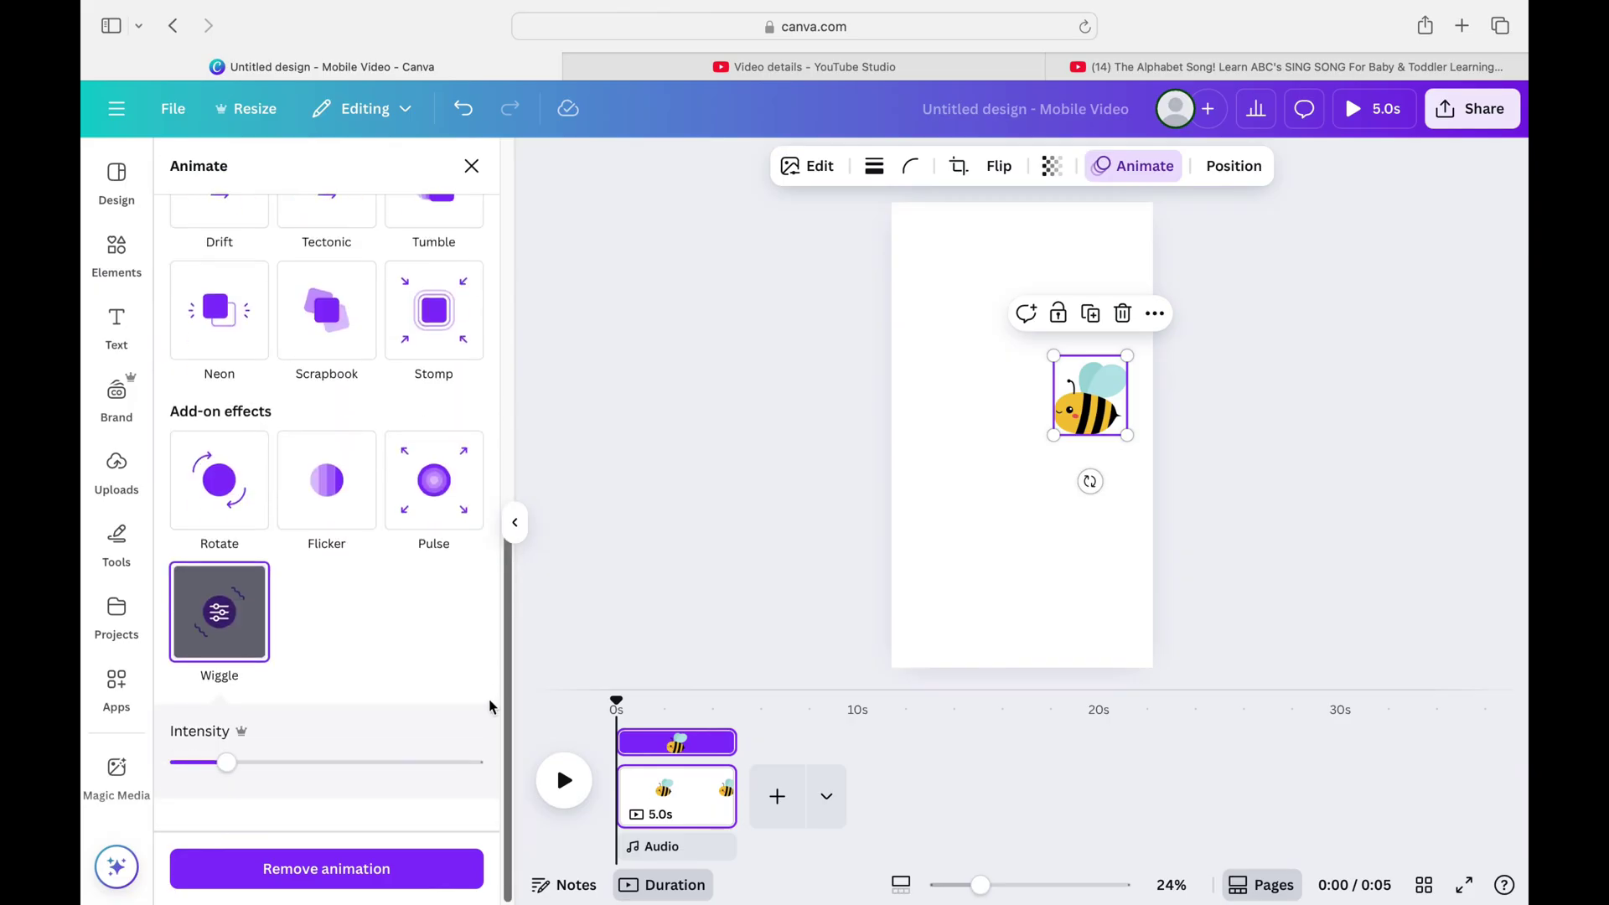
# Step: Create a custom animation moving the bee in loops off the page's left edge, try a faster speed and return to the slowest
pyautogui.scroll(5, 509, 570)
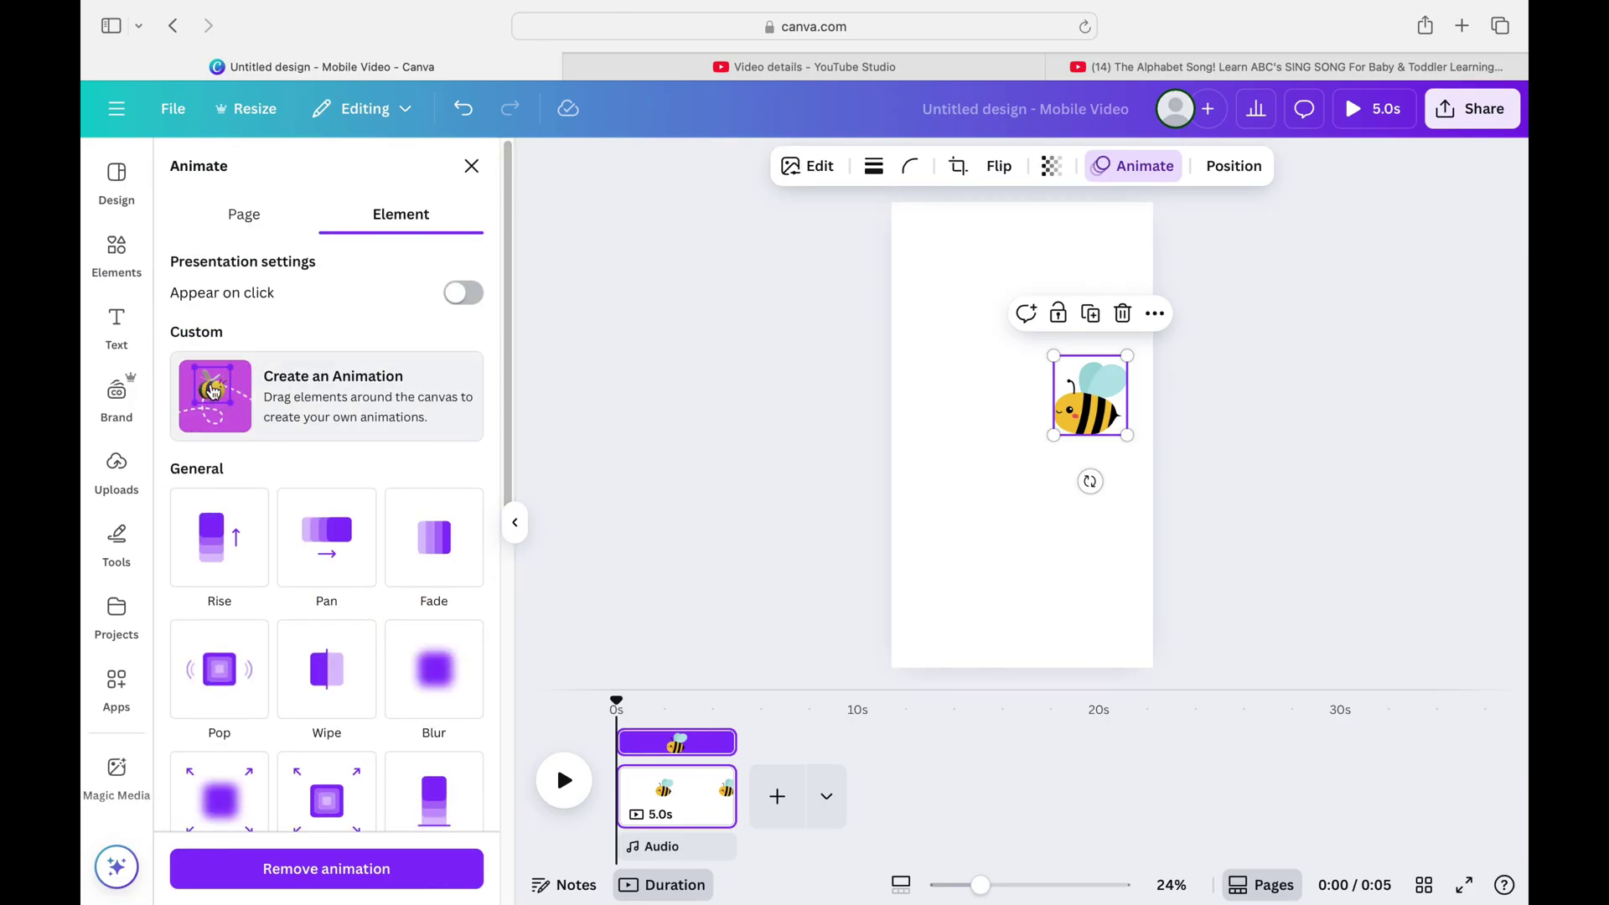
pyautogui.click(268, 399)
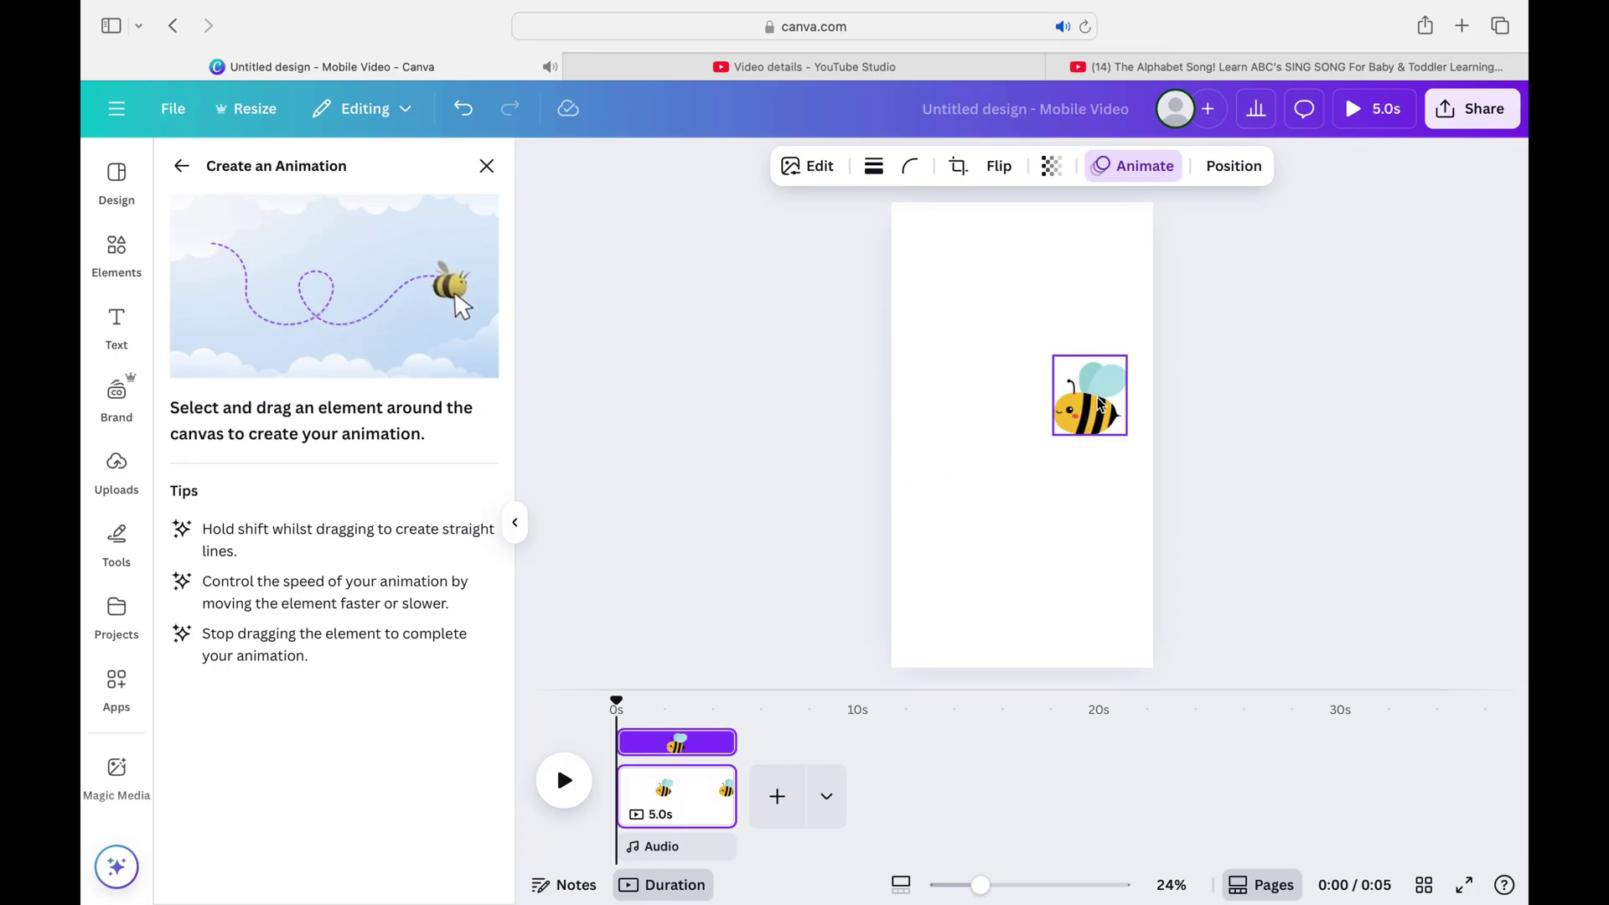
pyautogui.moveTo(1100, 402)
pyautogui.mouseDown()
pyautogui.moveTo(1035, 394)
pyautogui.moveTo(1057, 370)
pyautogui.moveTo(1058, 406)
pyautogui.moveTo(1014, 394)
pyautogui.moveTo(1048, 334)
pyautogui.moveTo(1035, 316)
pyautogui.moveTo(1009, 319)
pyautogui.moveTo(1033, 398)
pyautogui.moveTo(1014, 438)
pyautogui.moveTo(967, 446)
pyautogui.moveTo(957, 382)
pyautogui.moveTo(986, 365)
pyautogui.moveTo(1007, 376)
pyautogui.moveTo(1011, 391)
pyautogui.moveTo(972, 391)
pyautogui.moveTo(854, 353)
pyautogui.mouseUp()
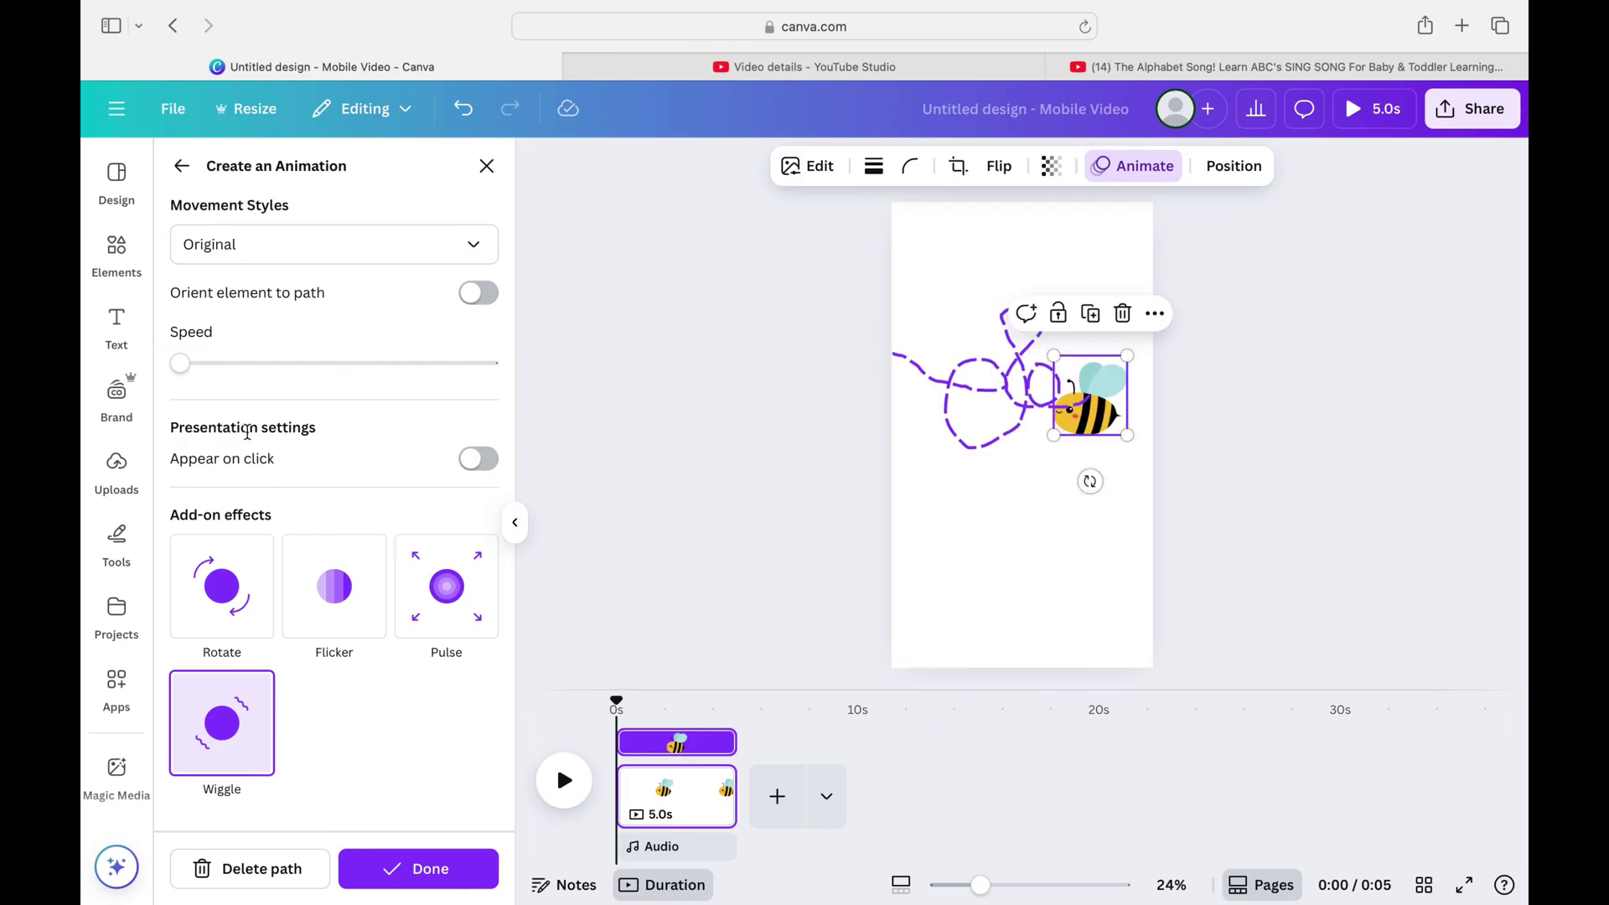
pyautogui.moveTo(242, 367); pyautogui.dragTo(347, 370)
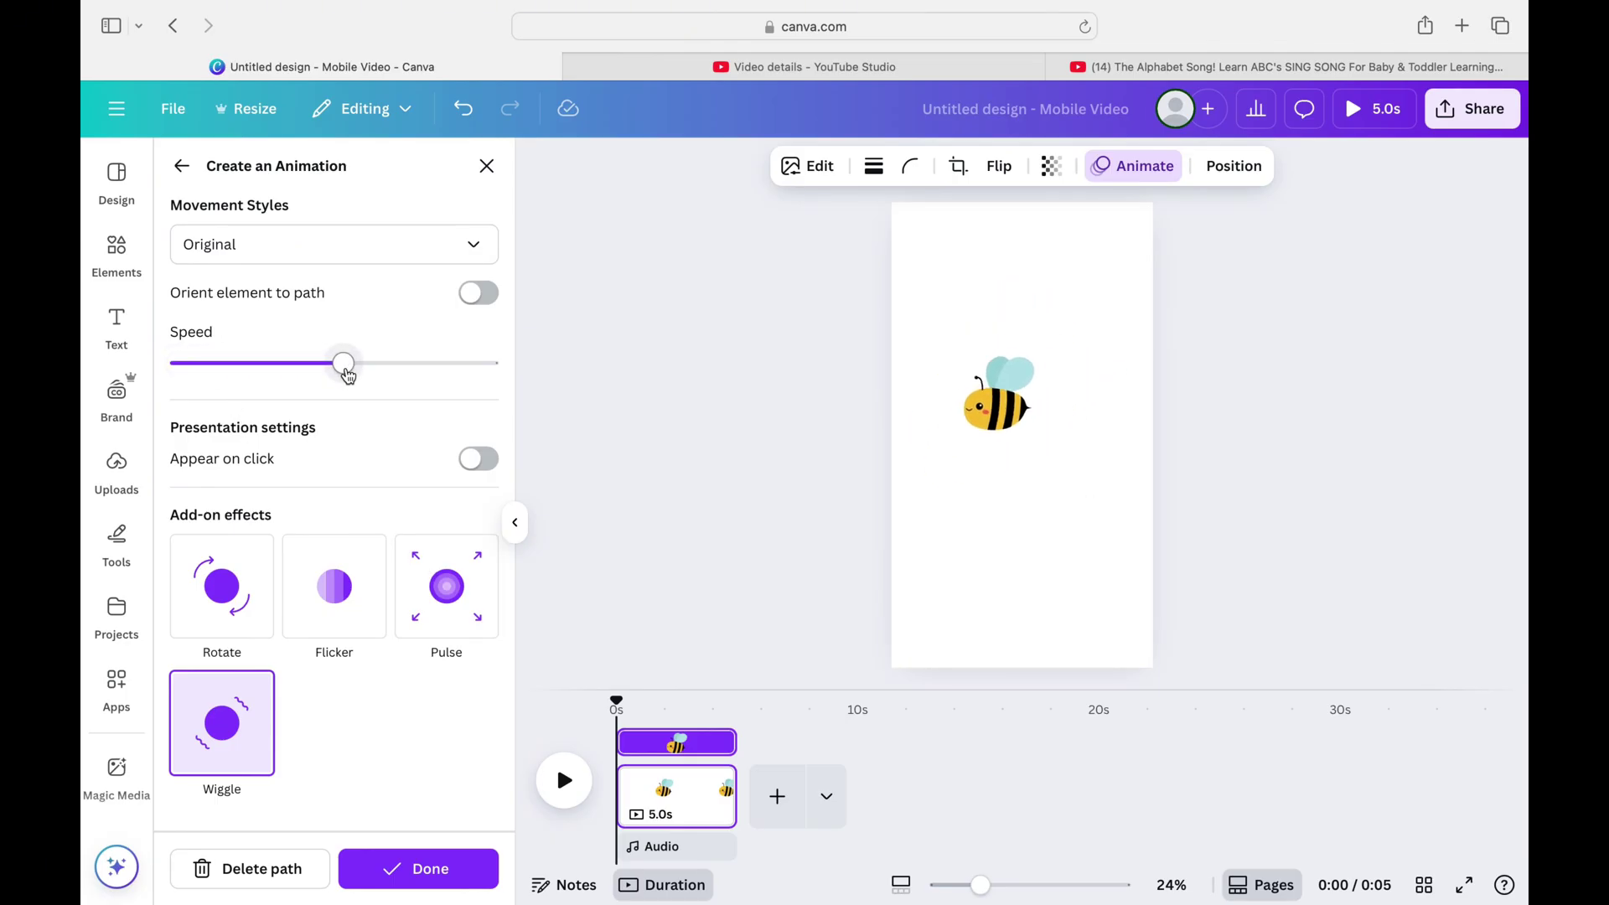
pyautogui.moveTo(345, 369); pyautogui.dragTo(181, 371)
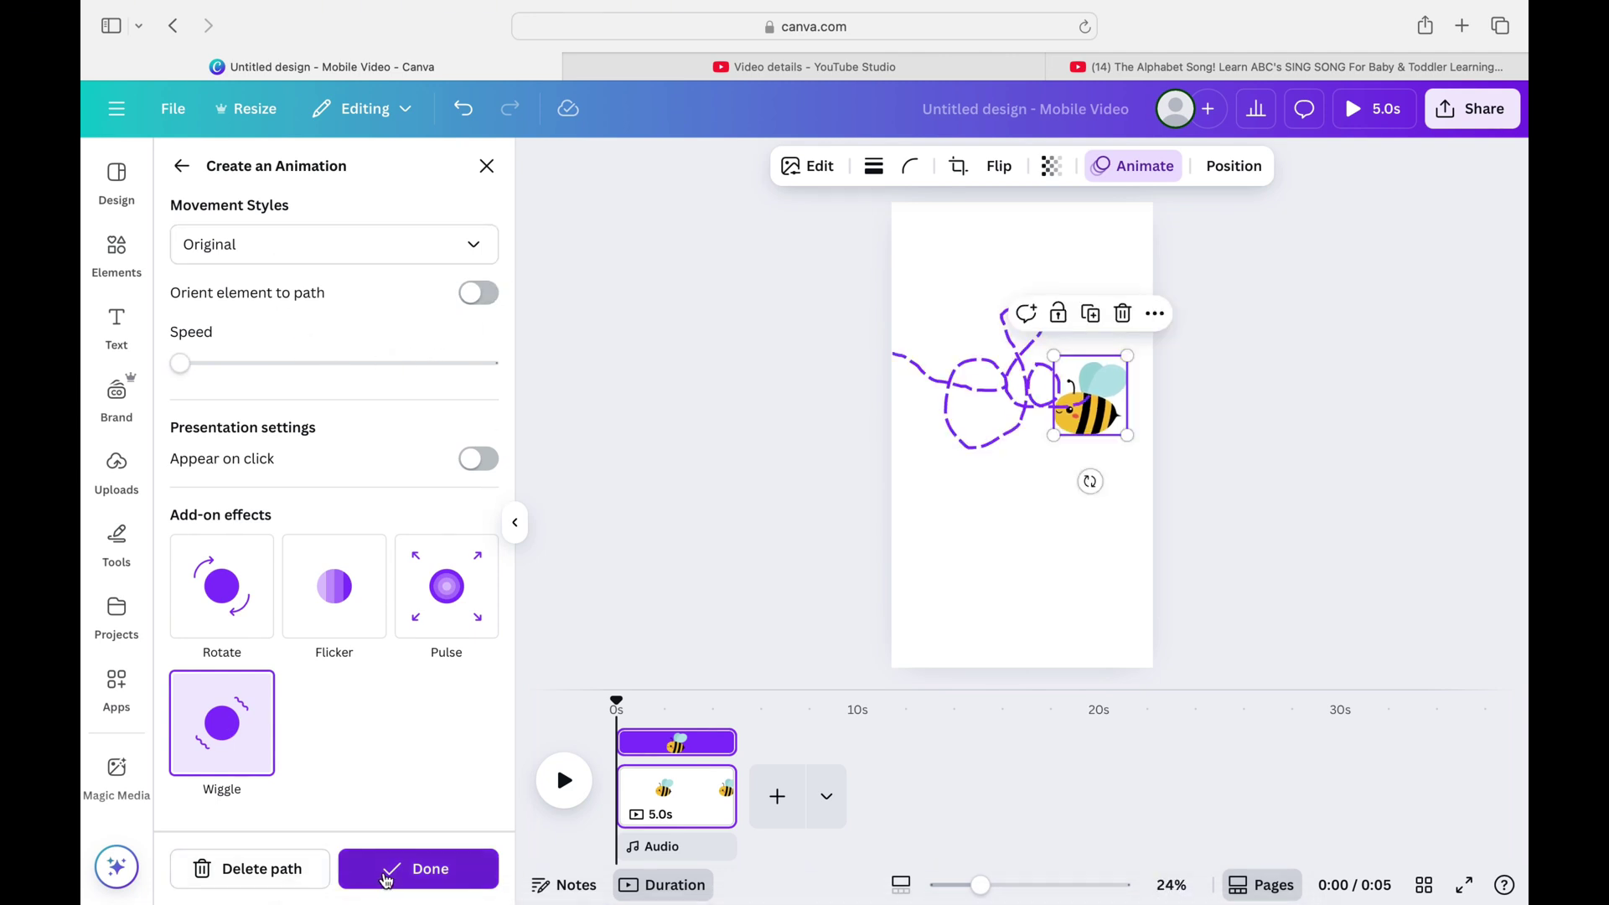
# Step: Delete the bee's looping path and record a new custom path from the bee towards the page's upper right corner
pyautogui.click(309, 878)
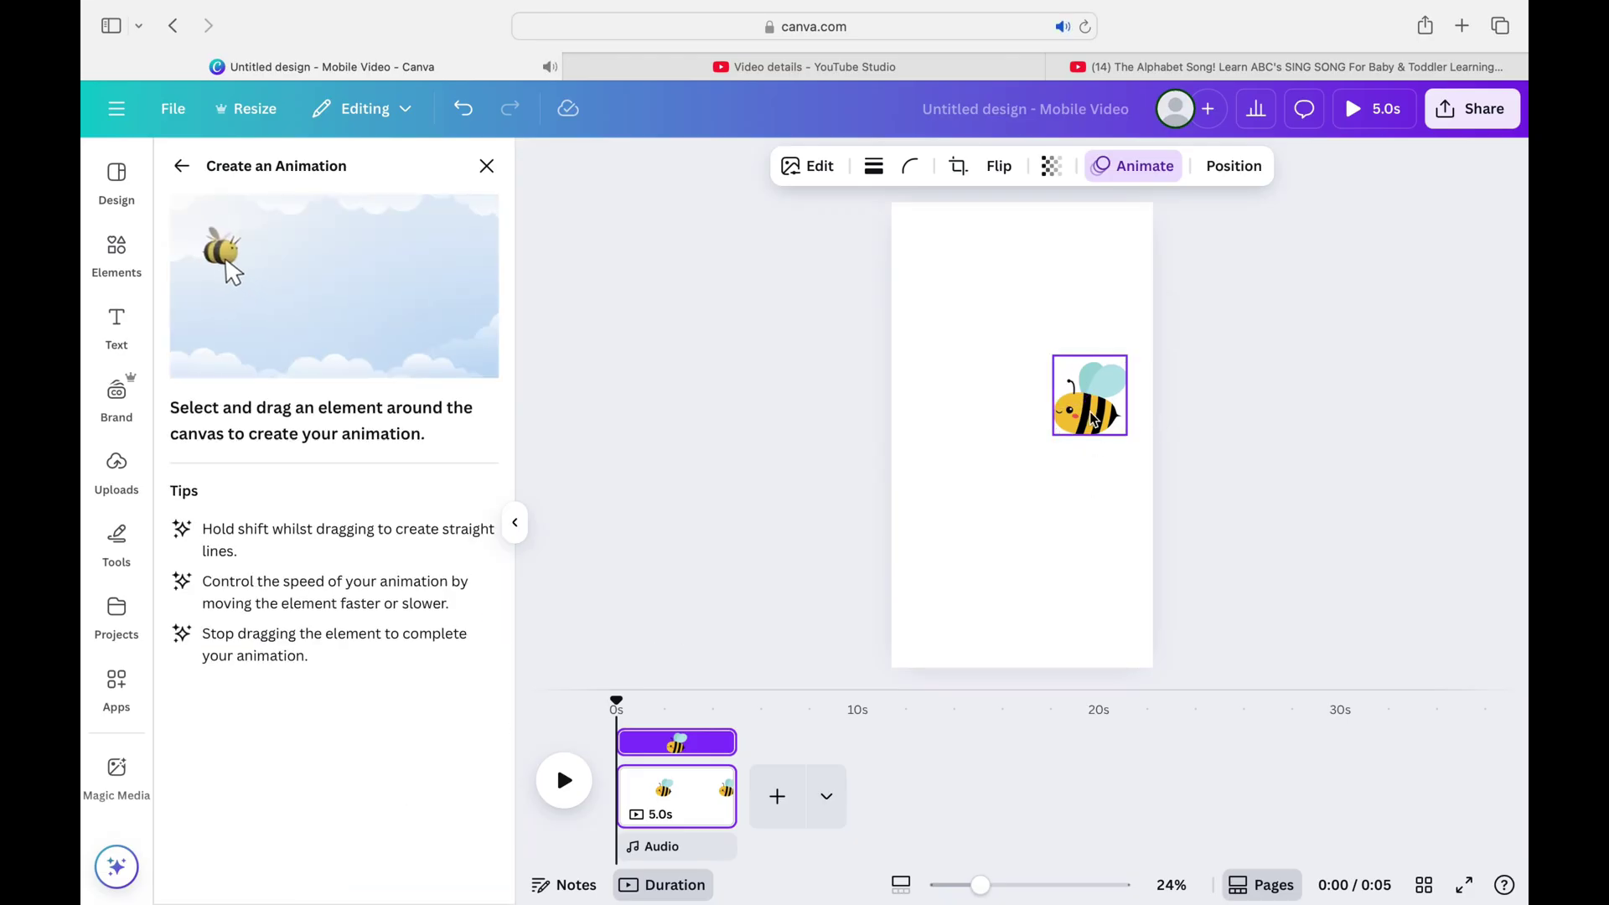
pyautogui.moveTo(1093, 419)
pyautogui.mouseDown()
pyautogui.moveTo(1135, 220)
pyautogui.moveTo(1143, 237)
pyautogui.mouseUp()
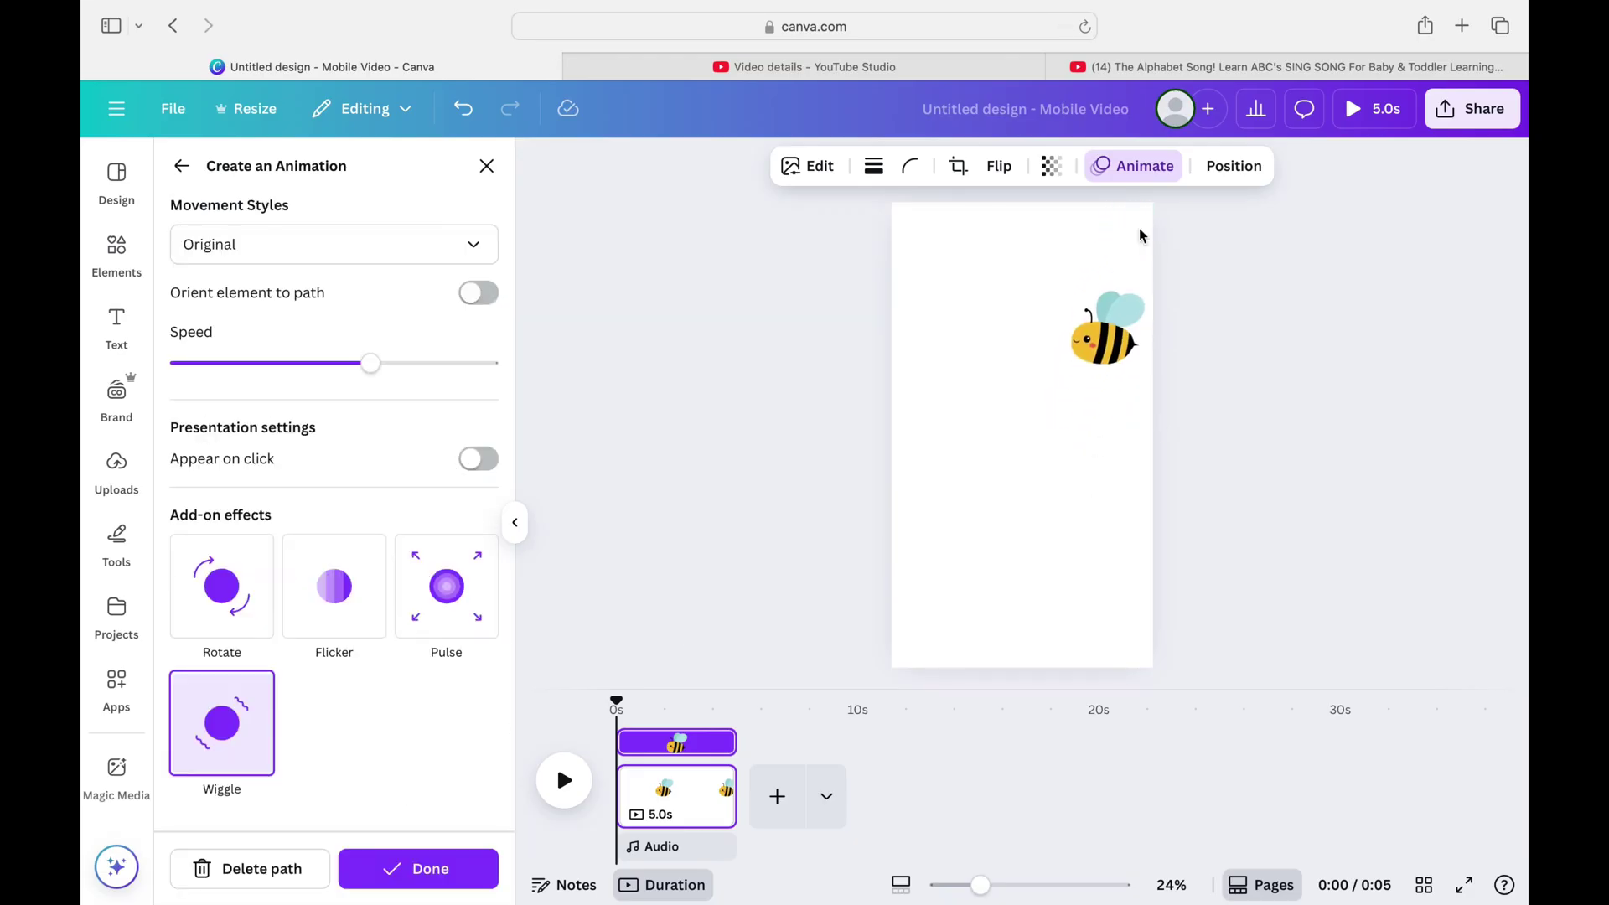
# Step: Replace the bee's custom path with a new one recorded from the bee diagonally down towards the page's lower middle
pyautogui.click(228, 871)
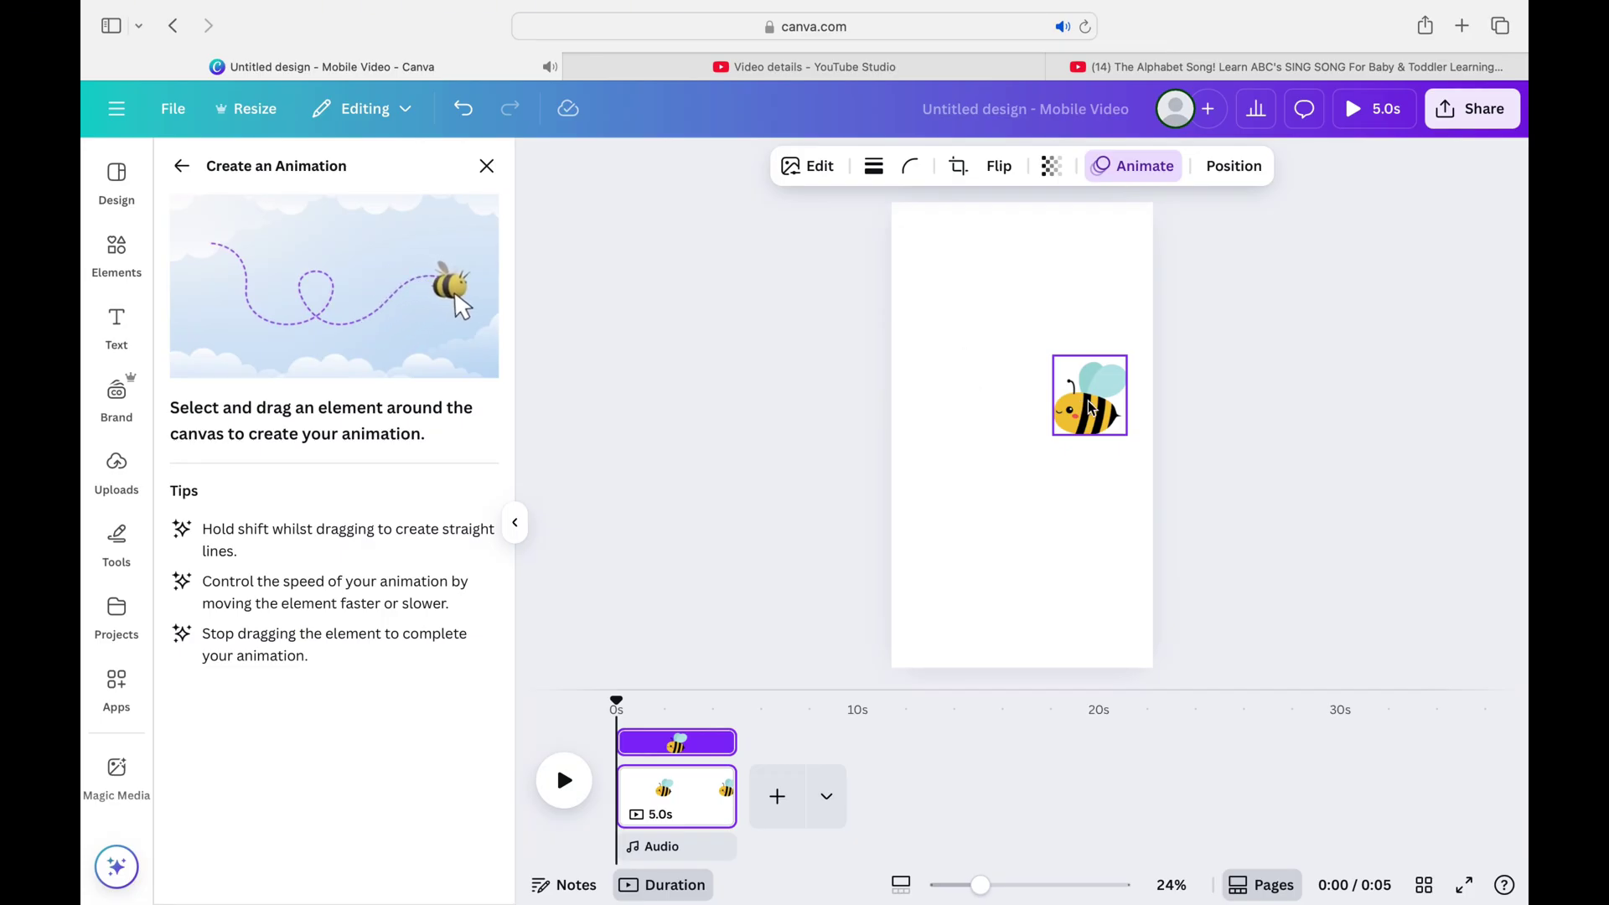
pyautogui.moveTo(1089, 409)
pyautogui.mouseDown()
pyautogui.moveTo(1073, 412)
pyautogui.moveTo(1050, 368)
pyautogui.moveTo(1068, 390)
pyautogui.moveTo(1055, 406)
pyautogui.moveTo(1020, 380)
pyautogui.moveTo(971, 388)
pyautogui.moveTo(993, 448)
pyautogui.moveTo(1037, 474)
pyautogui.moveTo(992, 546)
pyautogui.mouseUp()
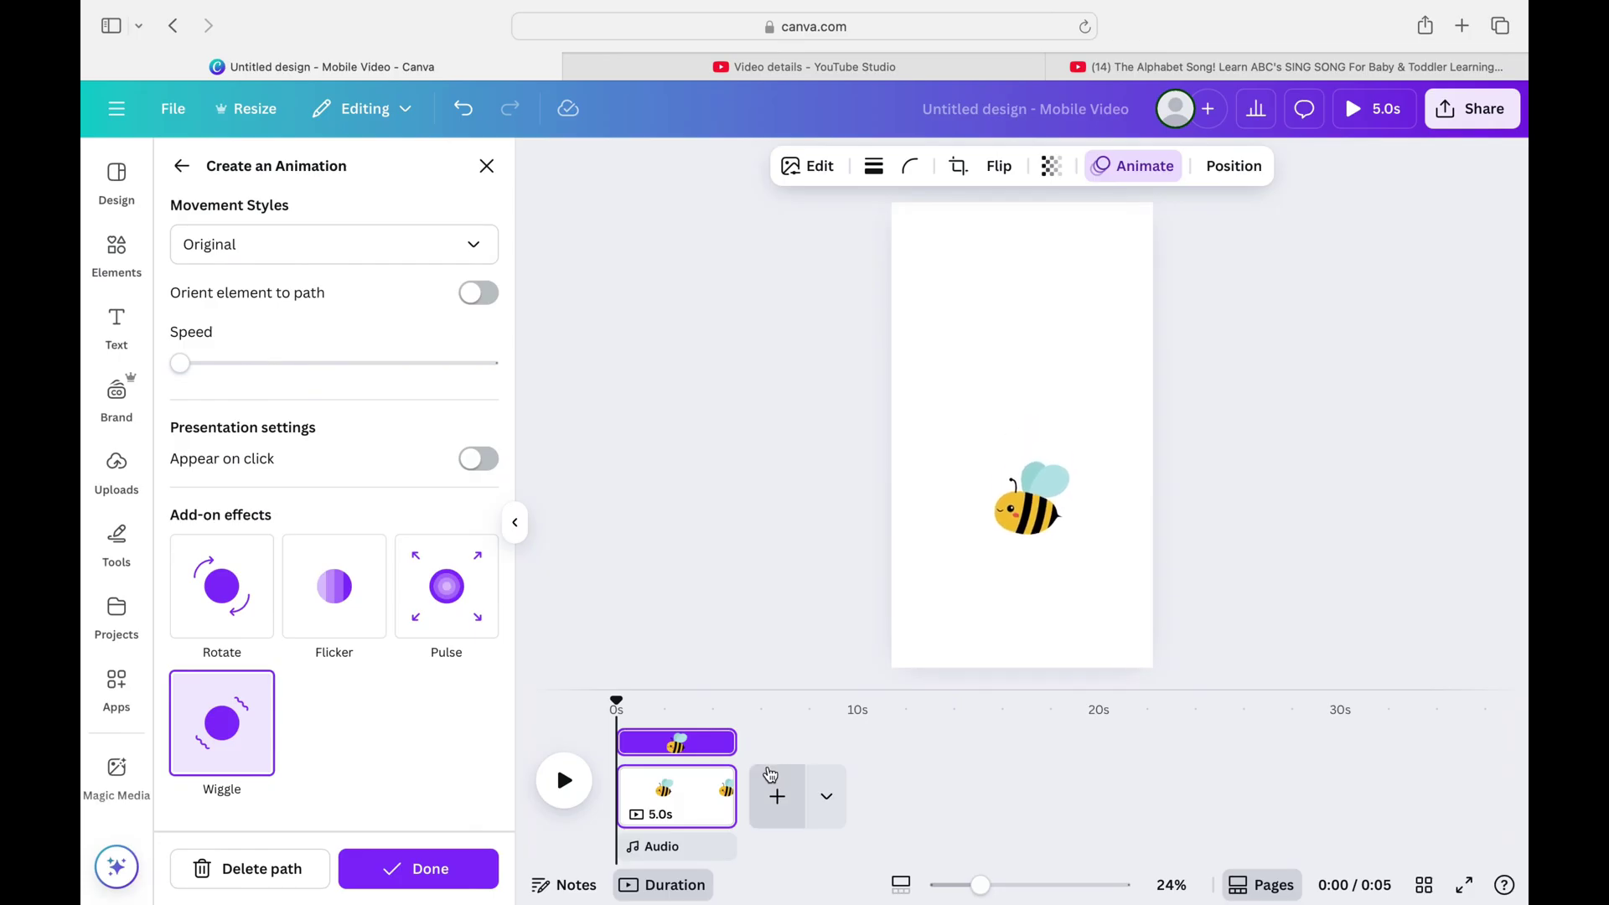
pyautogui.click(425, 874)
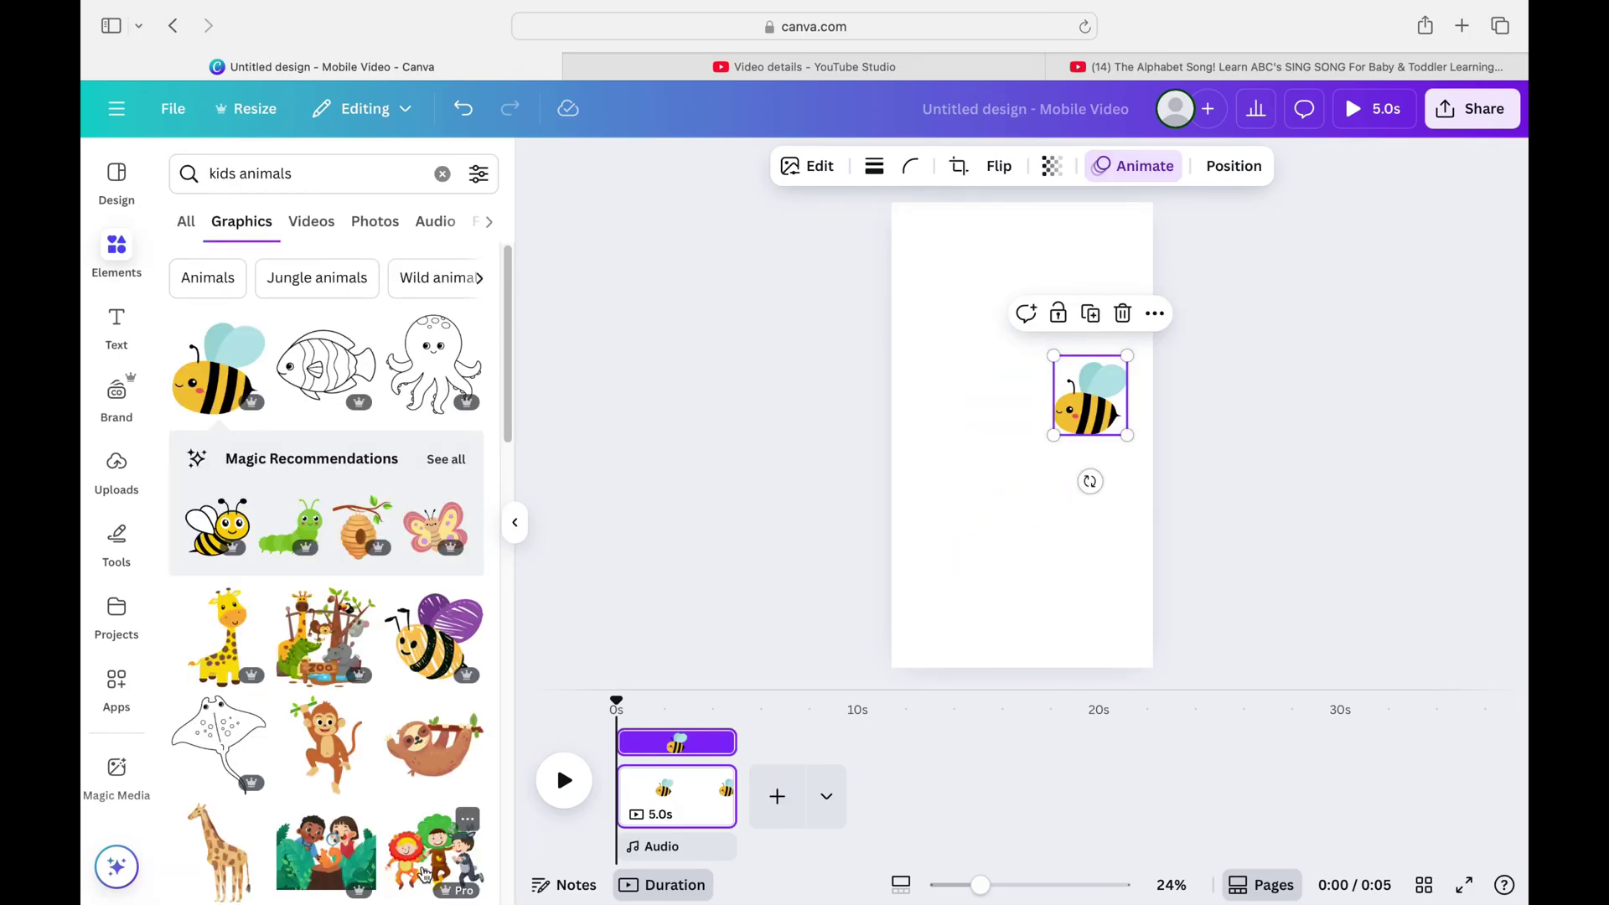
# Step: Search elements for "flower", add the yellow flower with a green stem, and place it at the page's bottom edge, left of centre
pyautogui.click(442, 180)
pyautogui.write('flower')
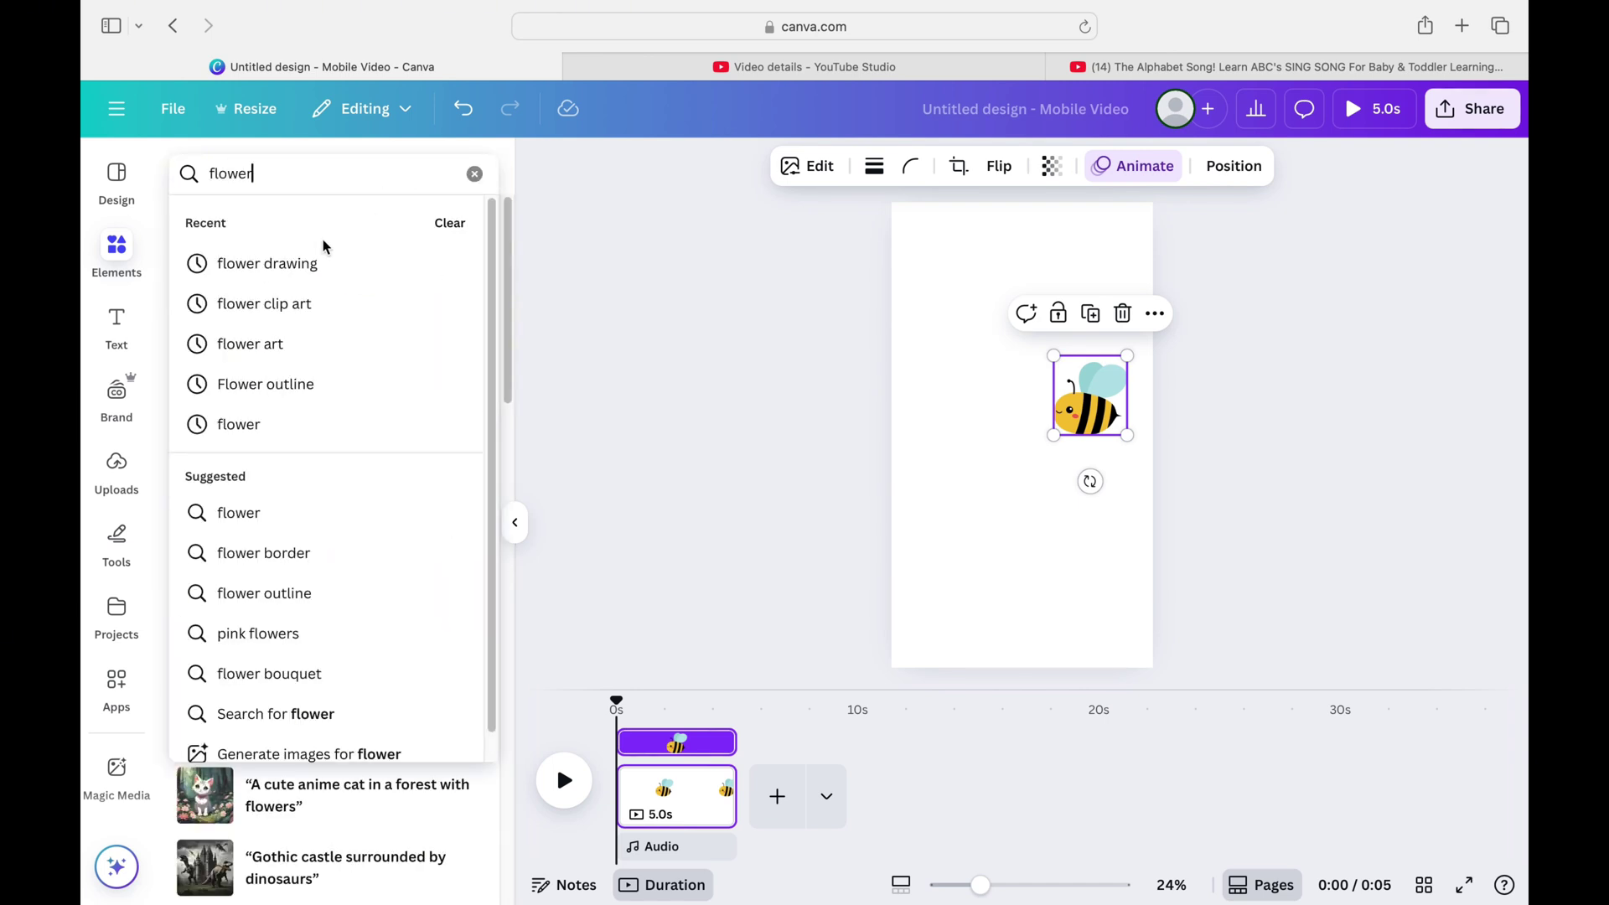
pyautogui.press('Return')
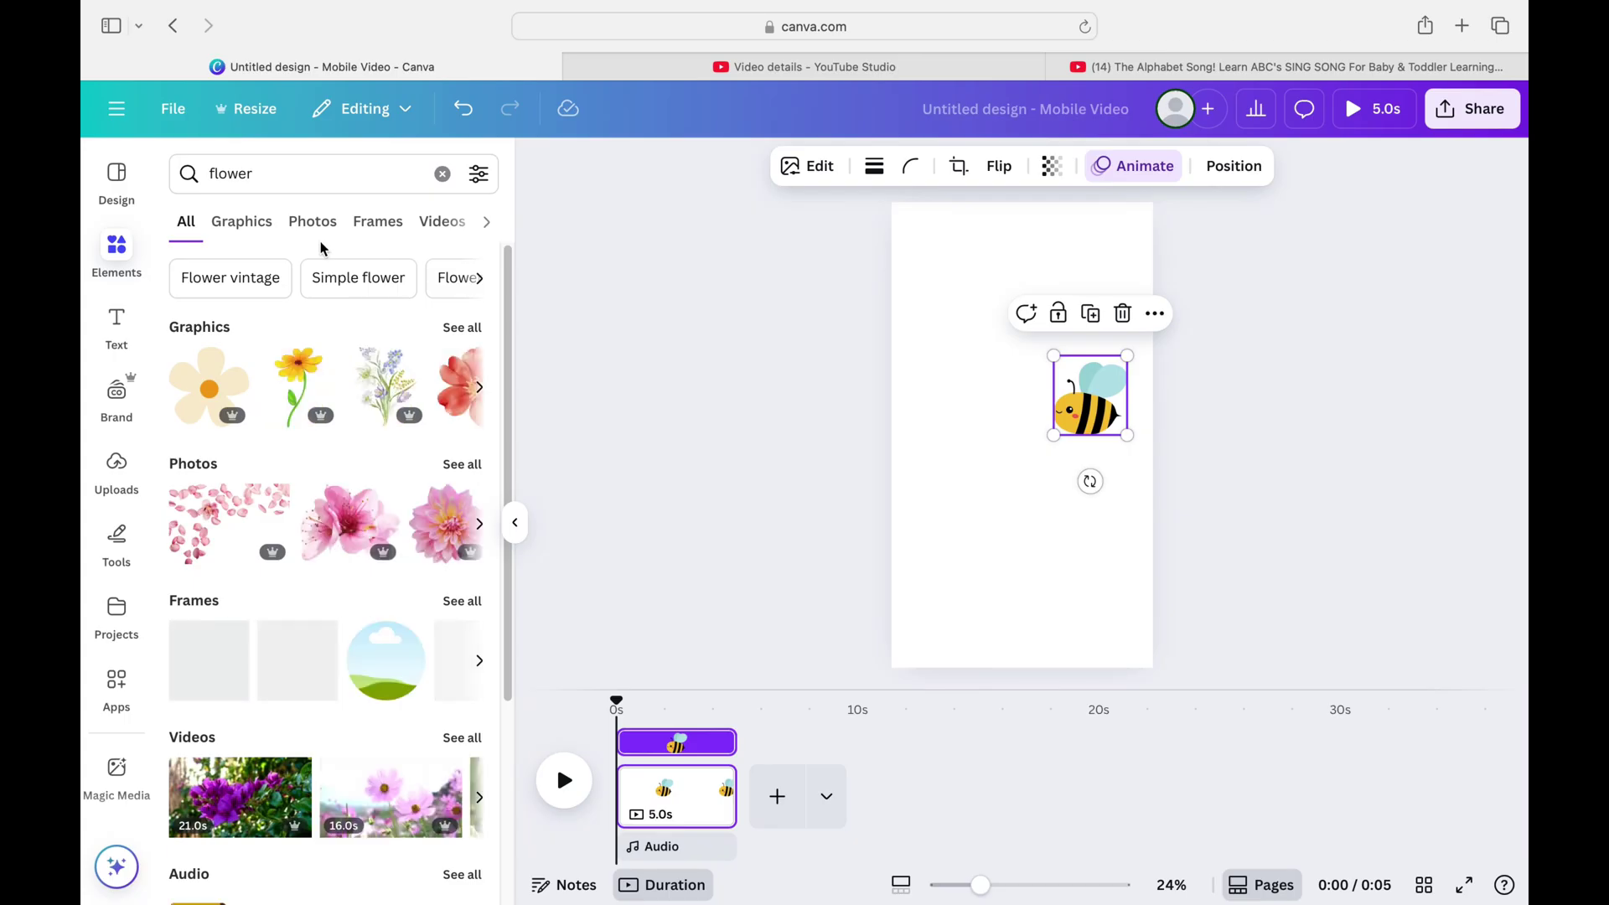
pyautogui.click(285, 404)
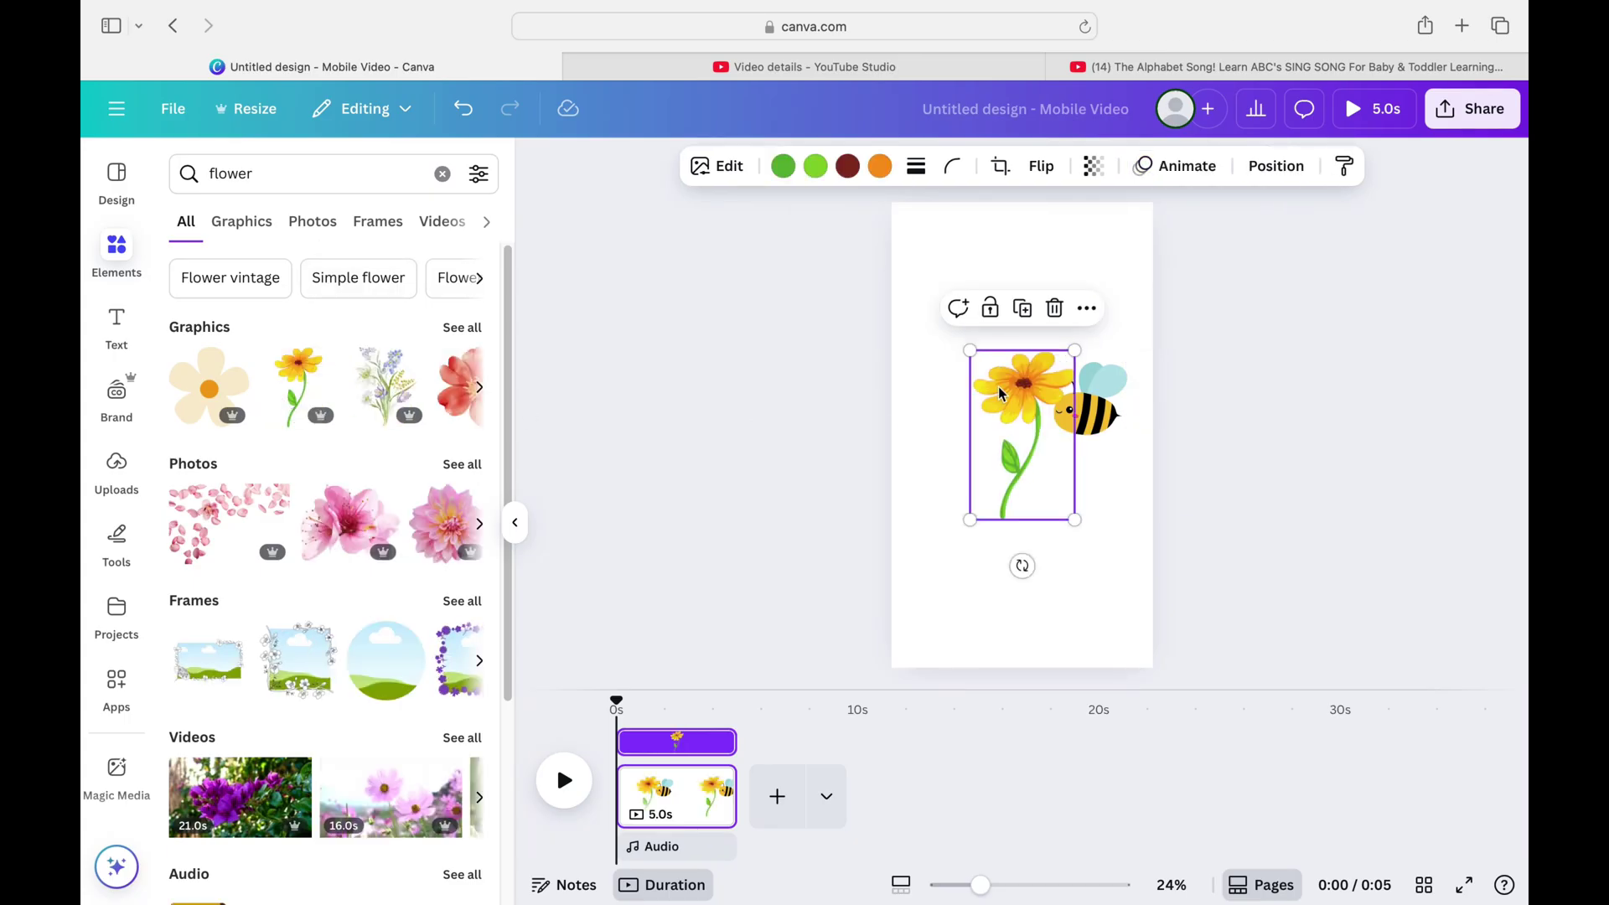
pyautogui.moveTo(998, 385); pyautogui.dragTo(959, 532)
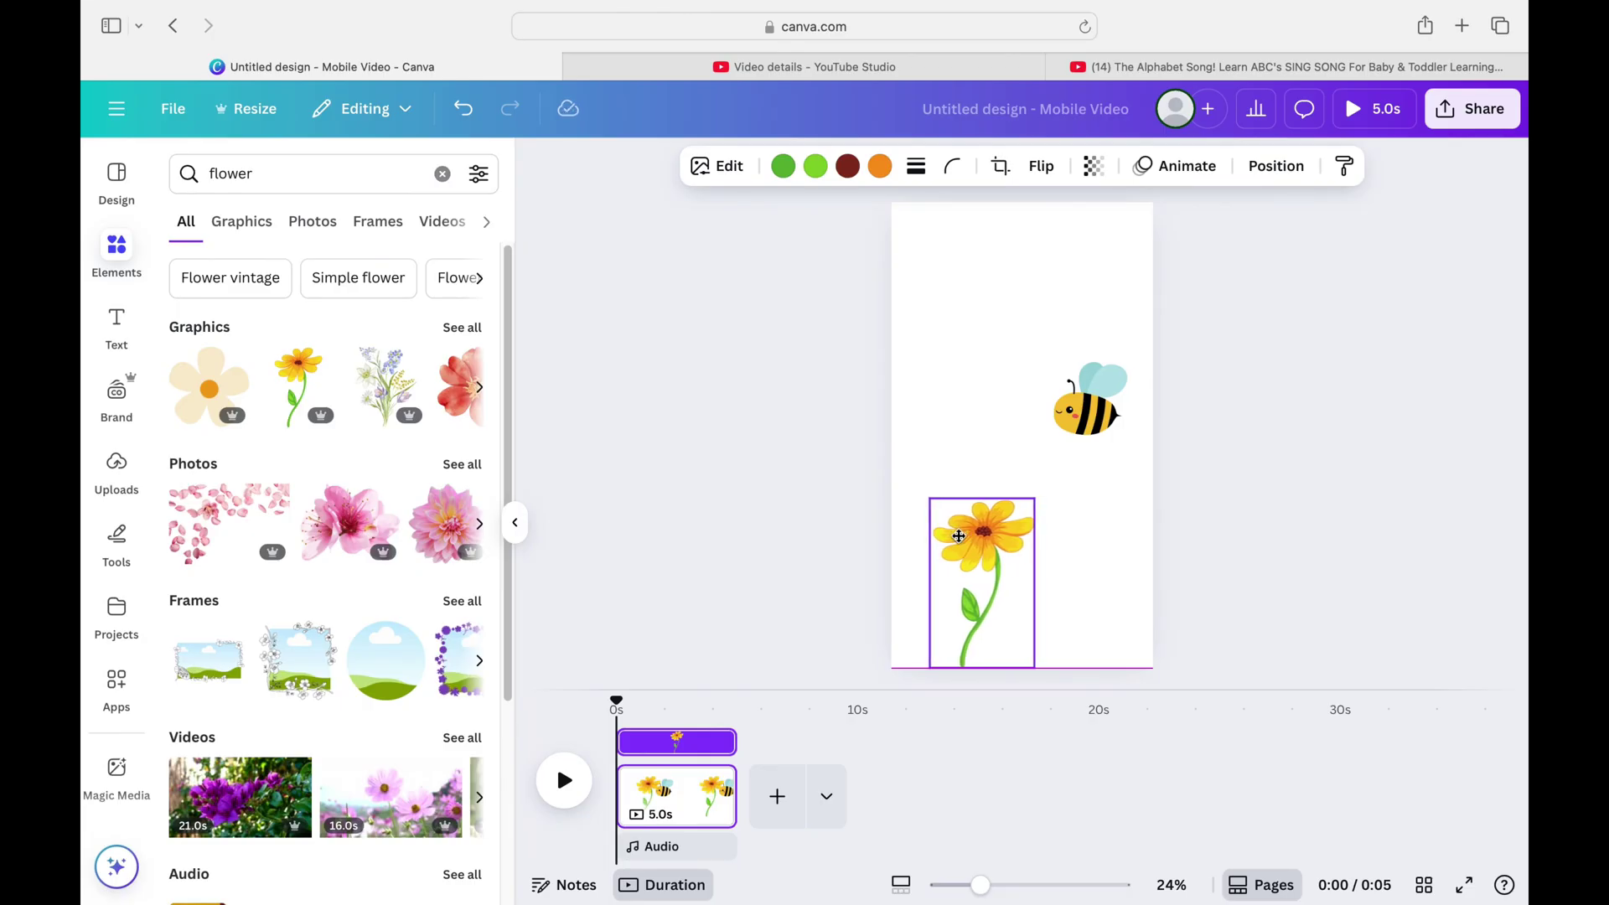
pyautogui.moveTo(961, 540); pyautogui.dragTo(960, 540)
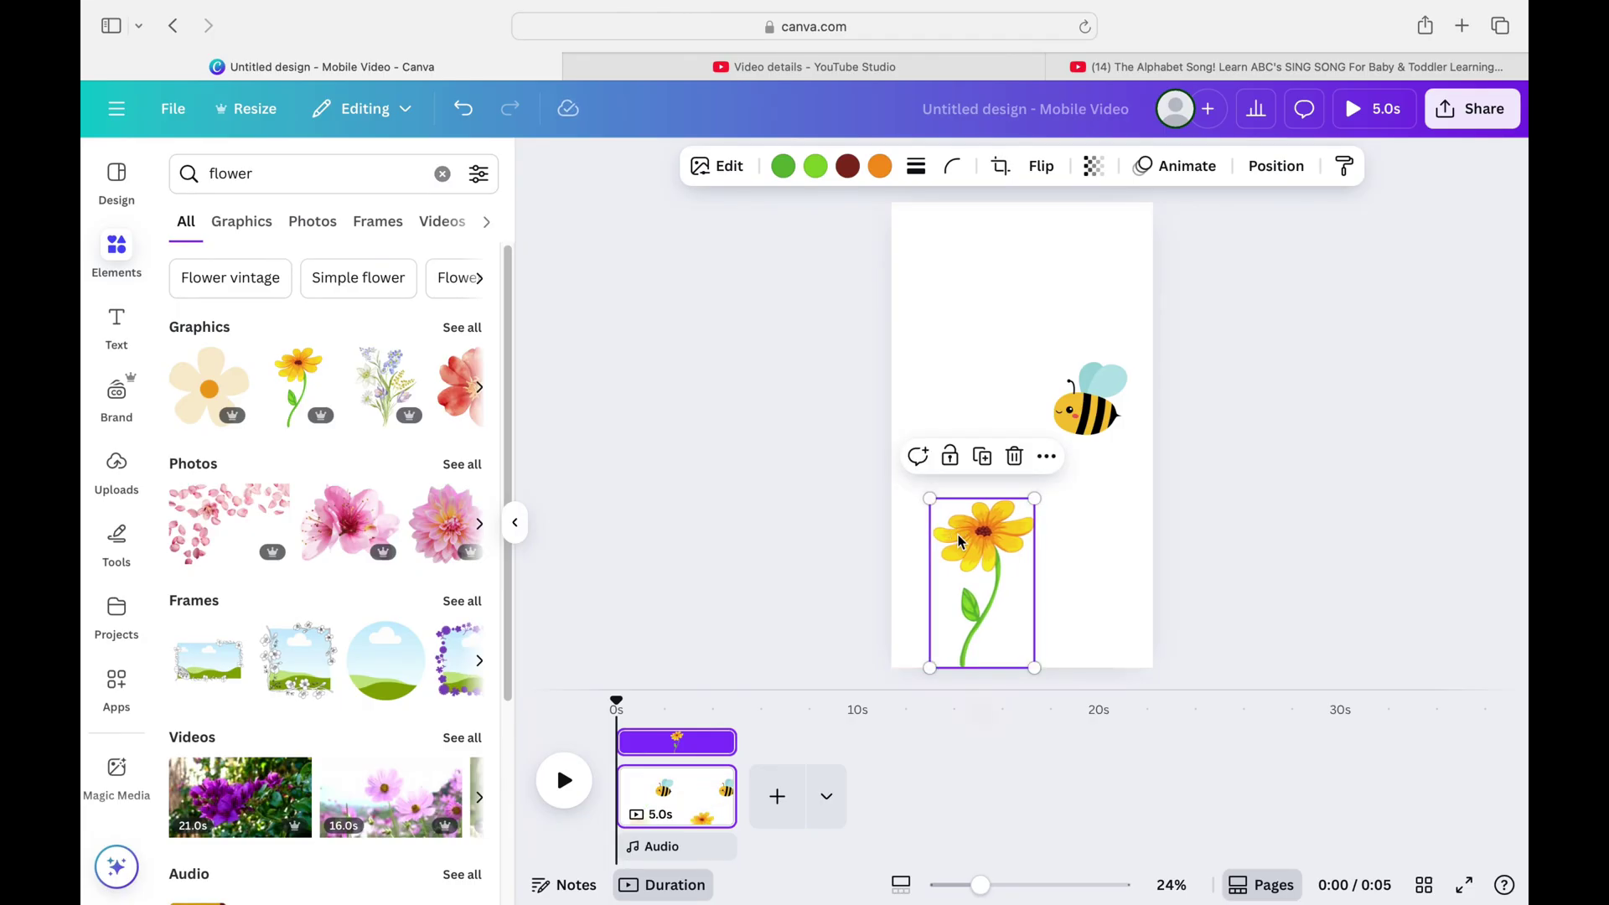
# Step: Try the Pop, Succession and Breathe animations on the flower, and apply Baseline on enter at a slow speed
pyautogui.click(1183, 161)
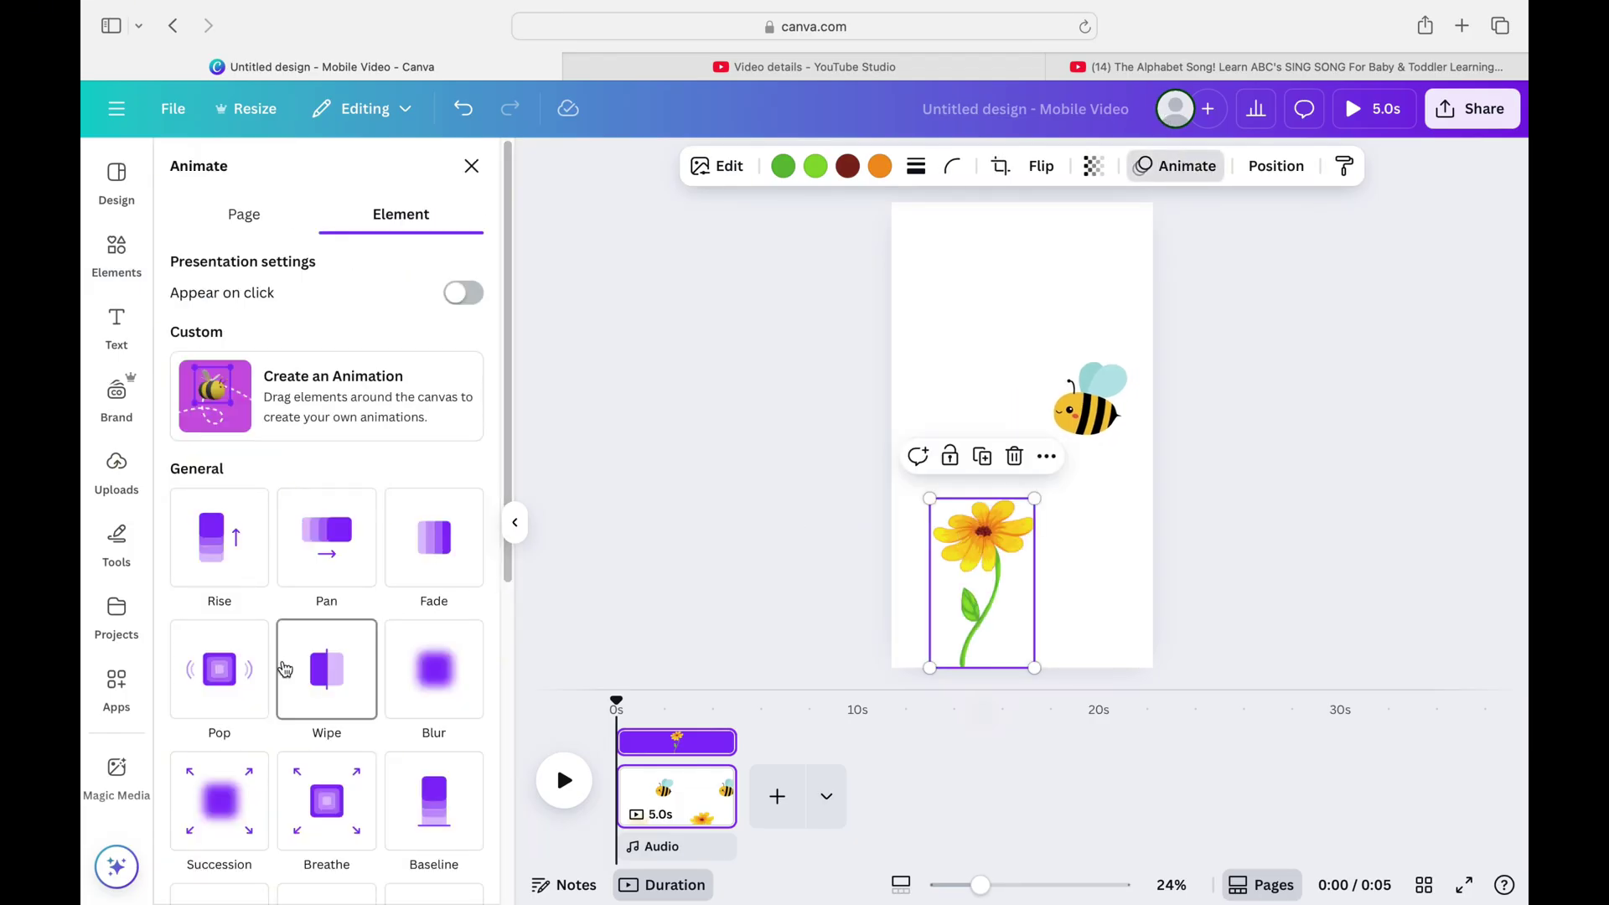
pyautogui.click(216, 688)
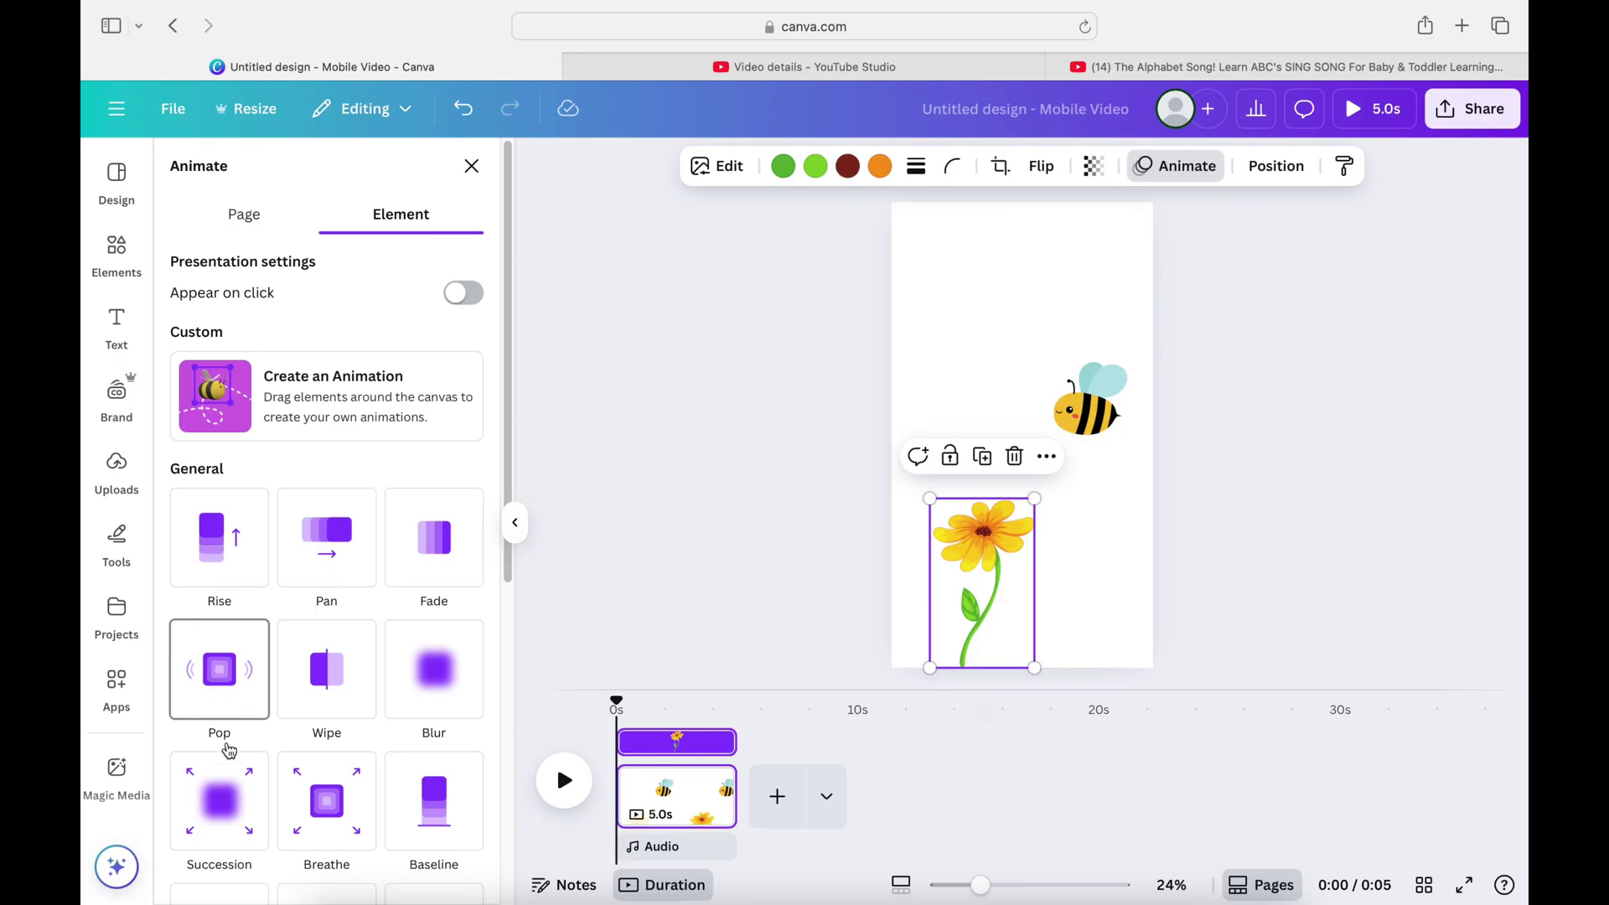
pyautogui.click(221, 792)
pyautogui.click(355, 796)
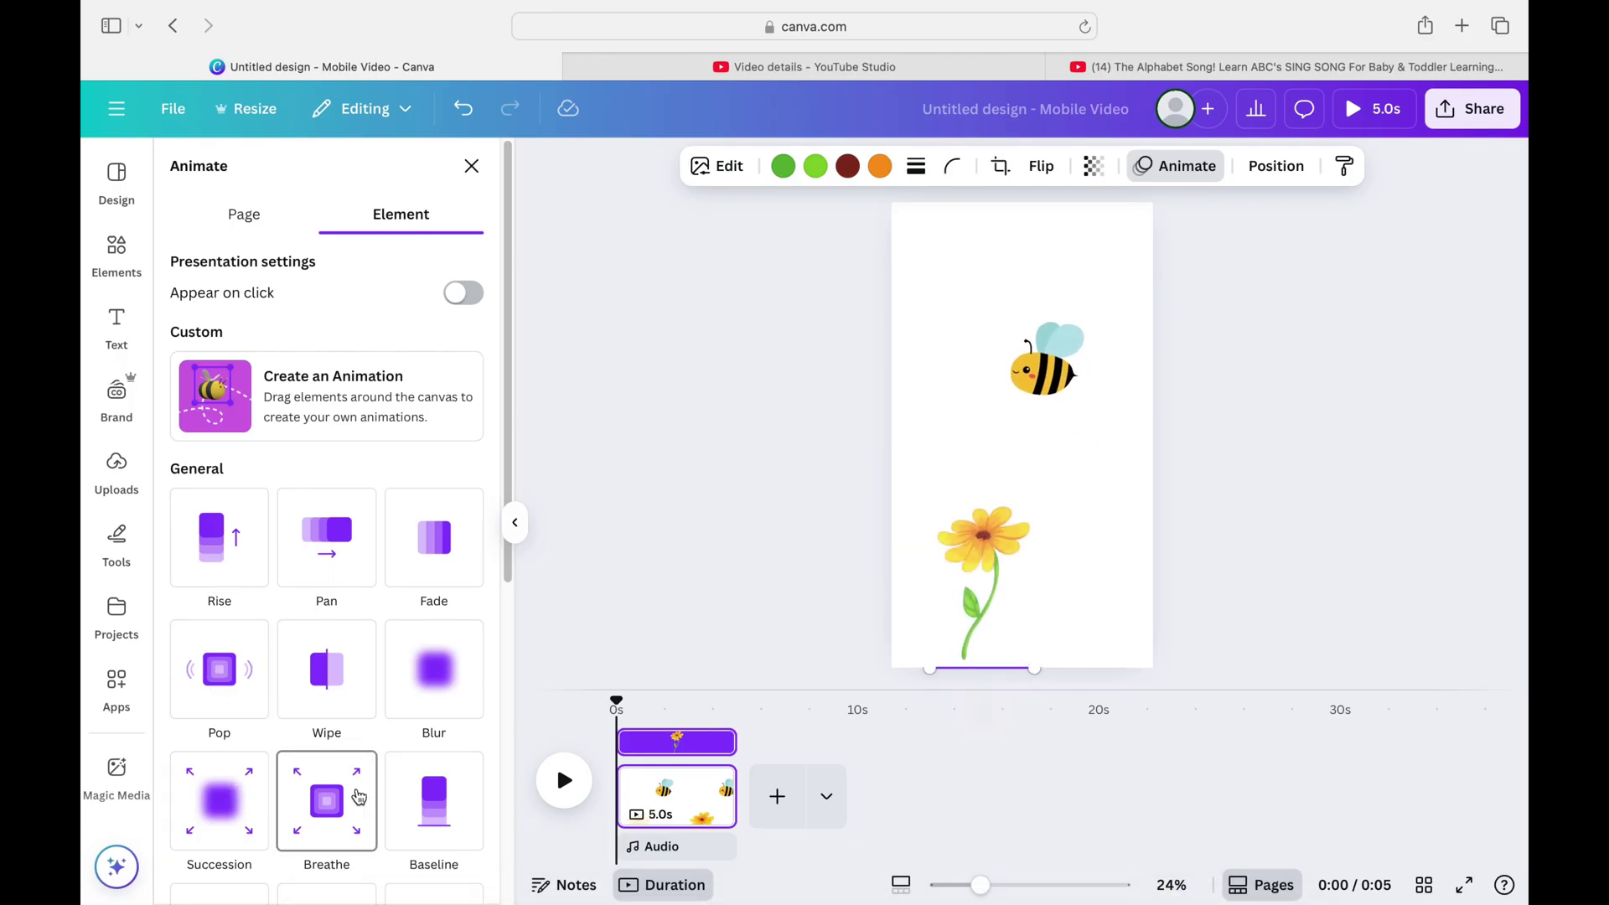
pyautogui.click(448, 806)
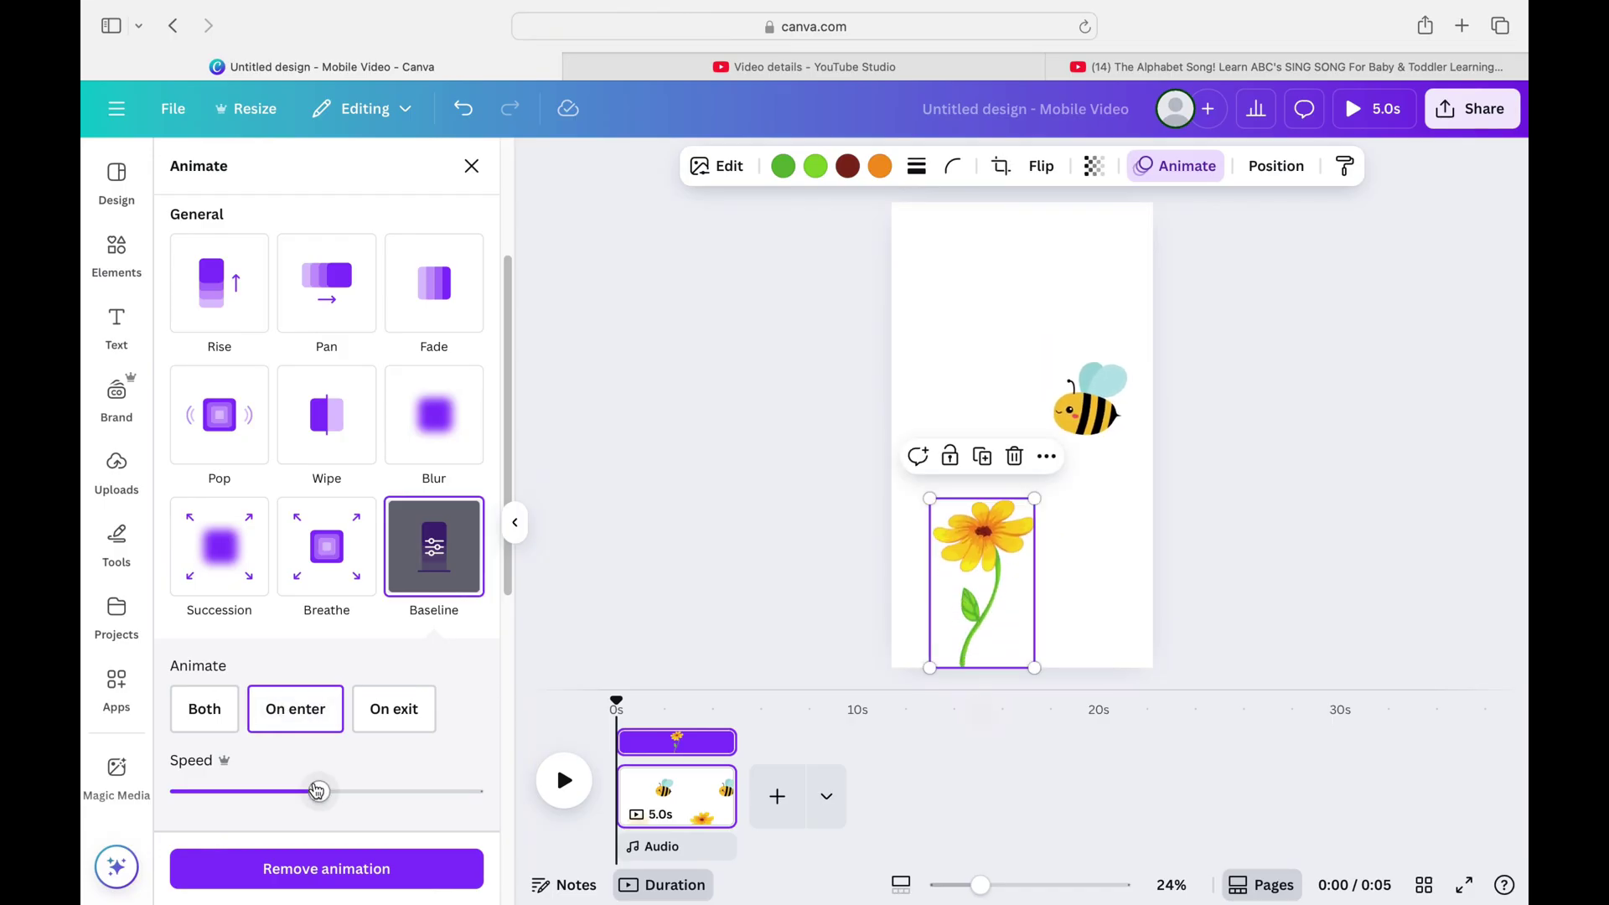
pyautogui.moveTo(217, 793); pyautogui.dragTo(198, 793)
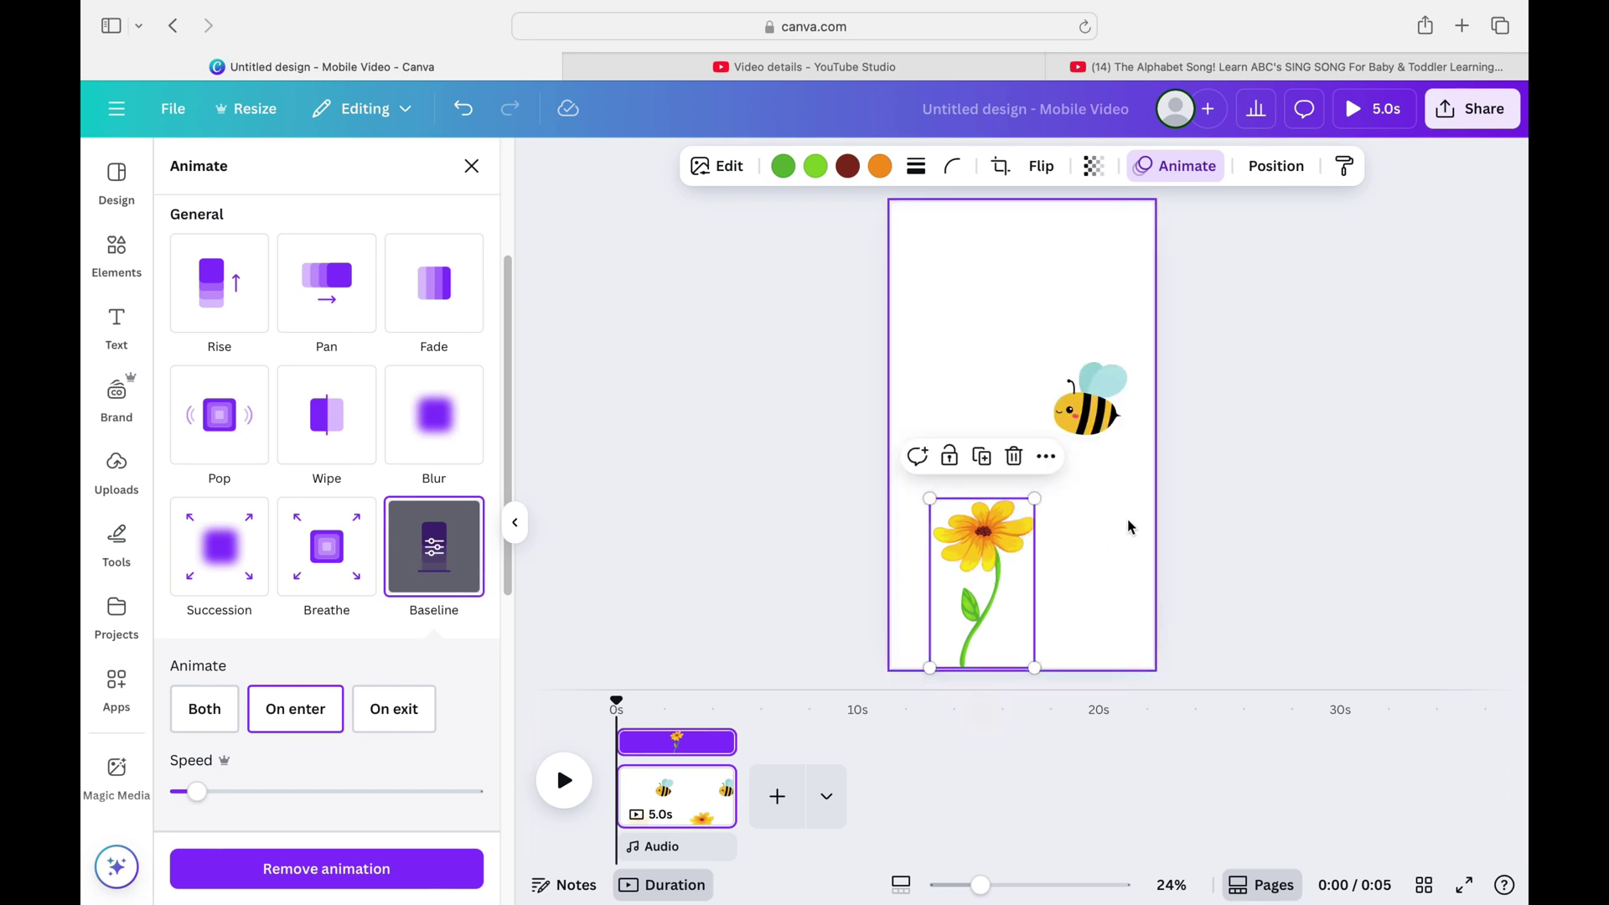
# Step: Preview the page's animations, nudge the flower just past the page's bottom edge and enlarge the bee slightly
pyautogui.press('Escape')
pyautogui.click(566, 780)
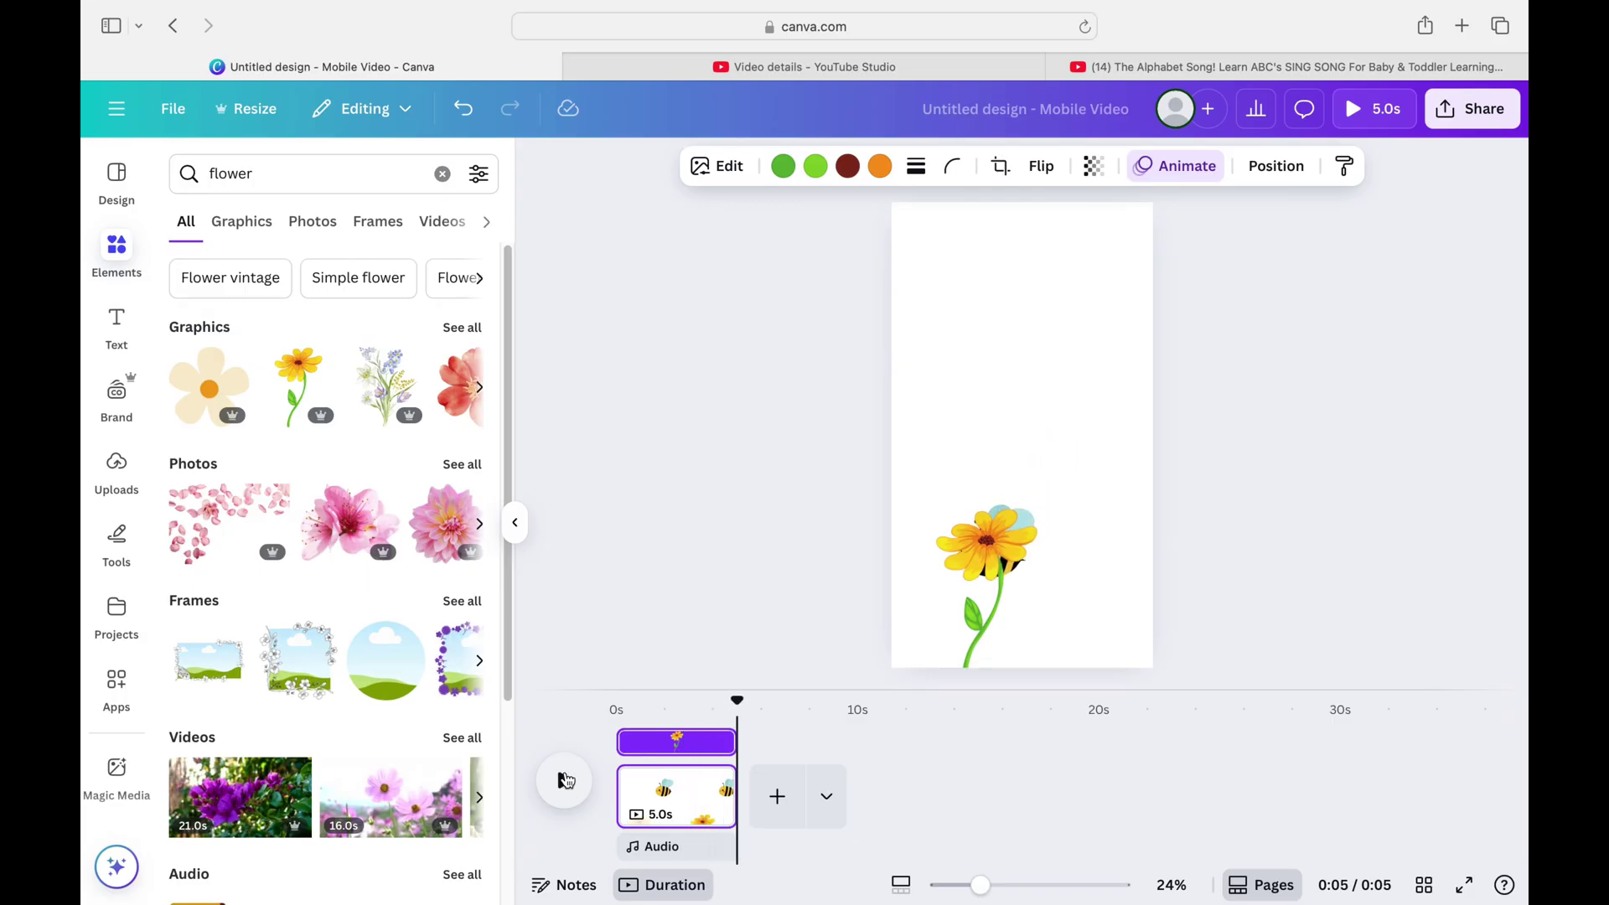
pyautogui.click(1016, 522)
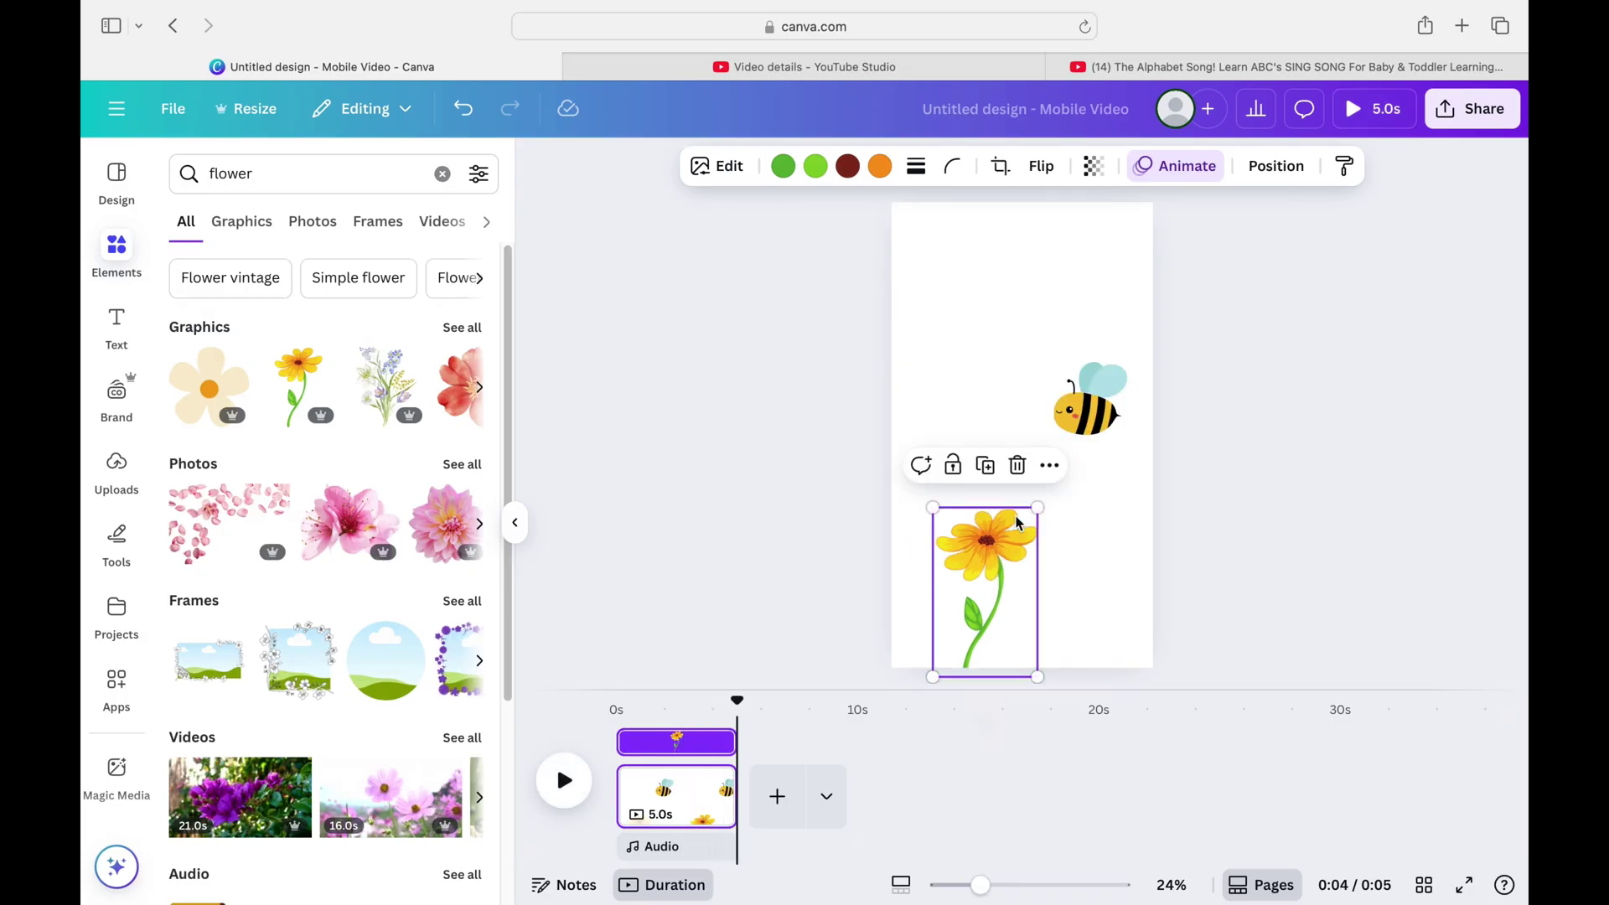
pyautogui.click(1088, 413)
pyautogui.click(561, 783)
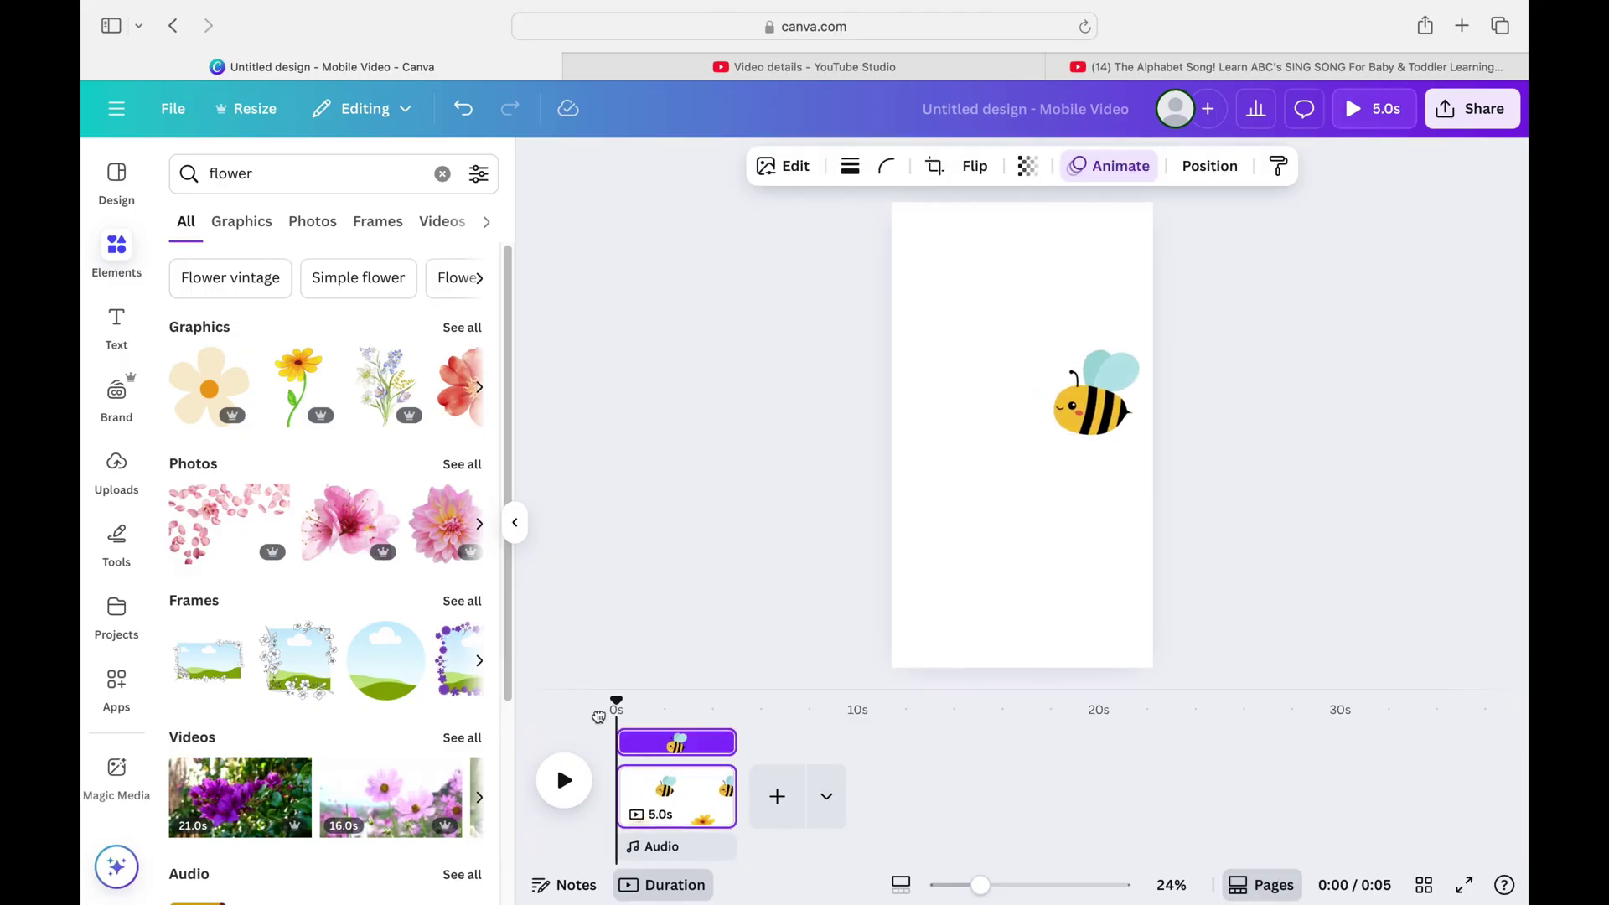
pyautogui.moveTo(736, 700); pyautogui.dragTo(618, 704)
pyautogui.click(963, 377)
pyautogui.click(985, 553)
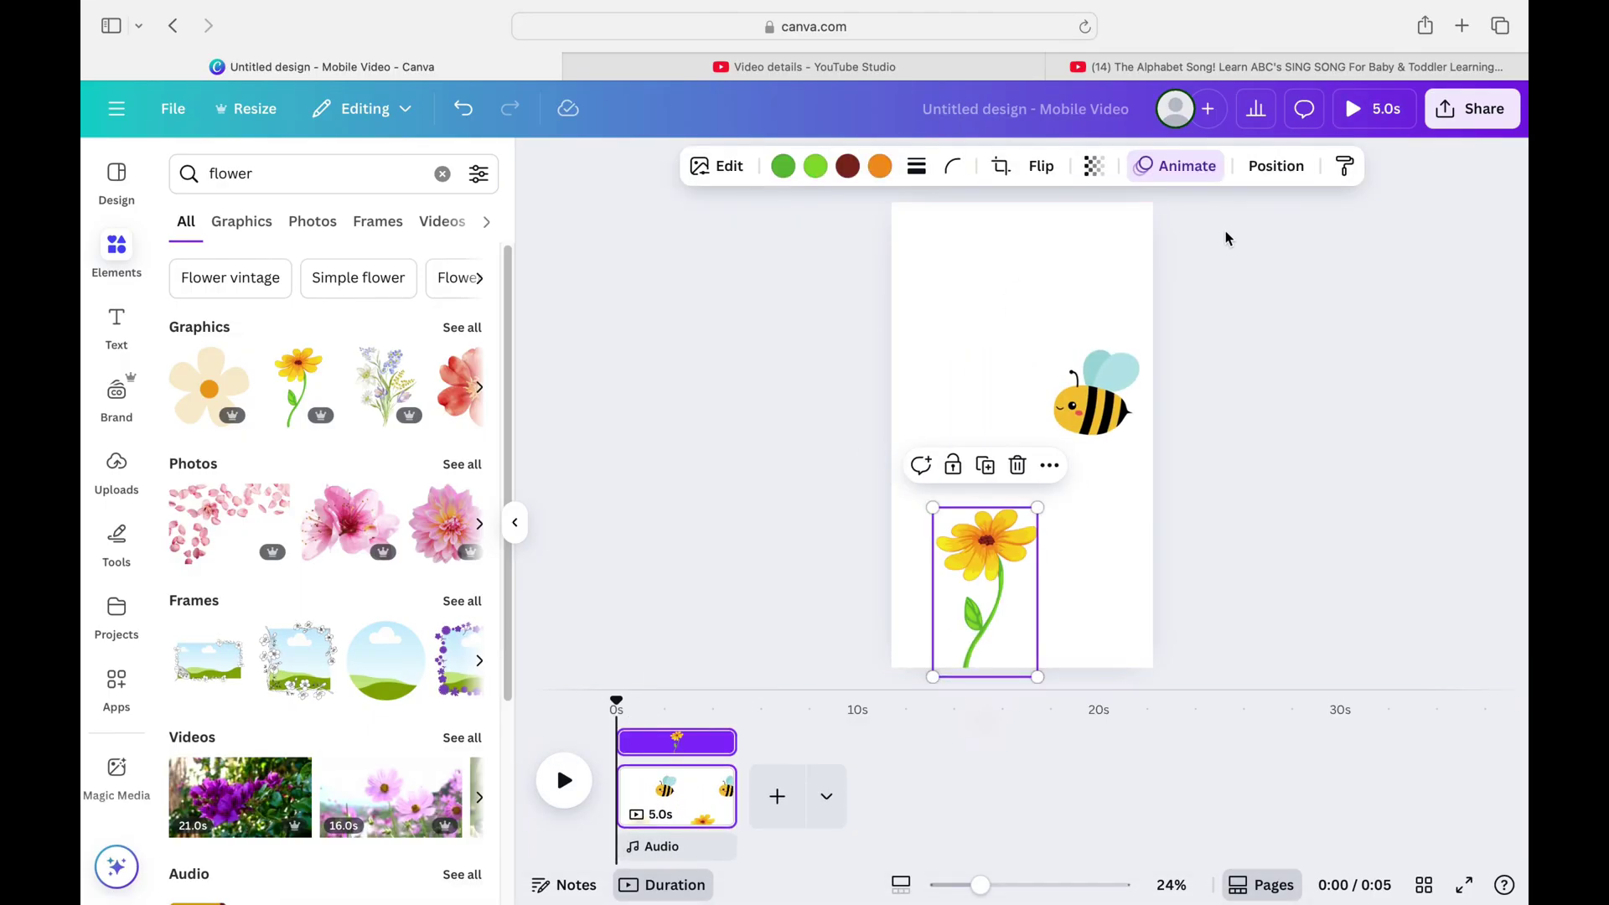
pyautogui.click(1274, 165)
pyautogui.click(1089, 398)
pyautogui.click(1268, 280)
# Step: Search elements for "sky background" and list all matching graphics
pyautogui.click(312, 176)
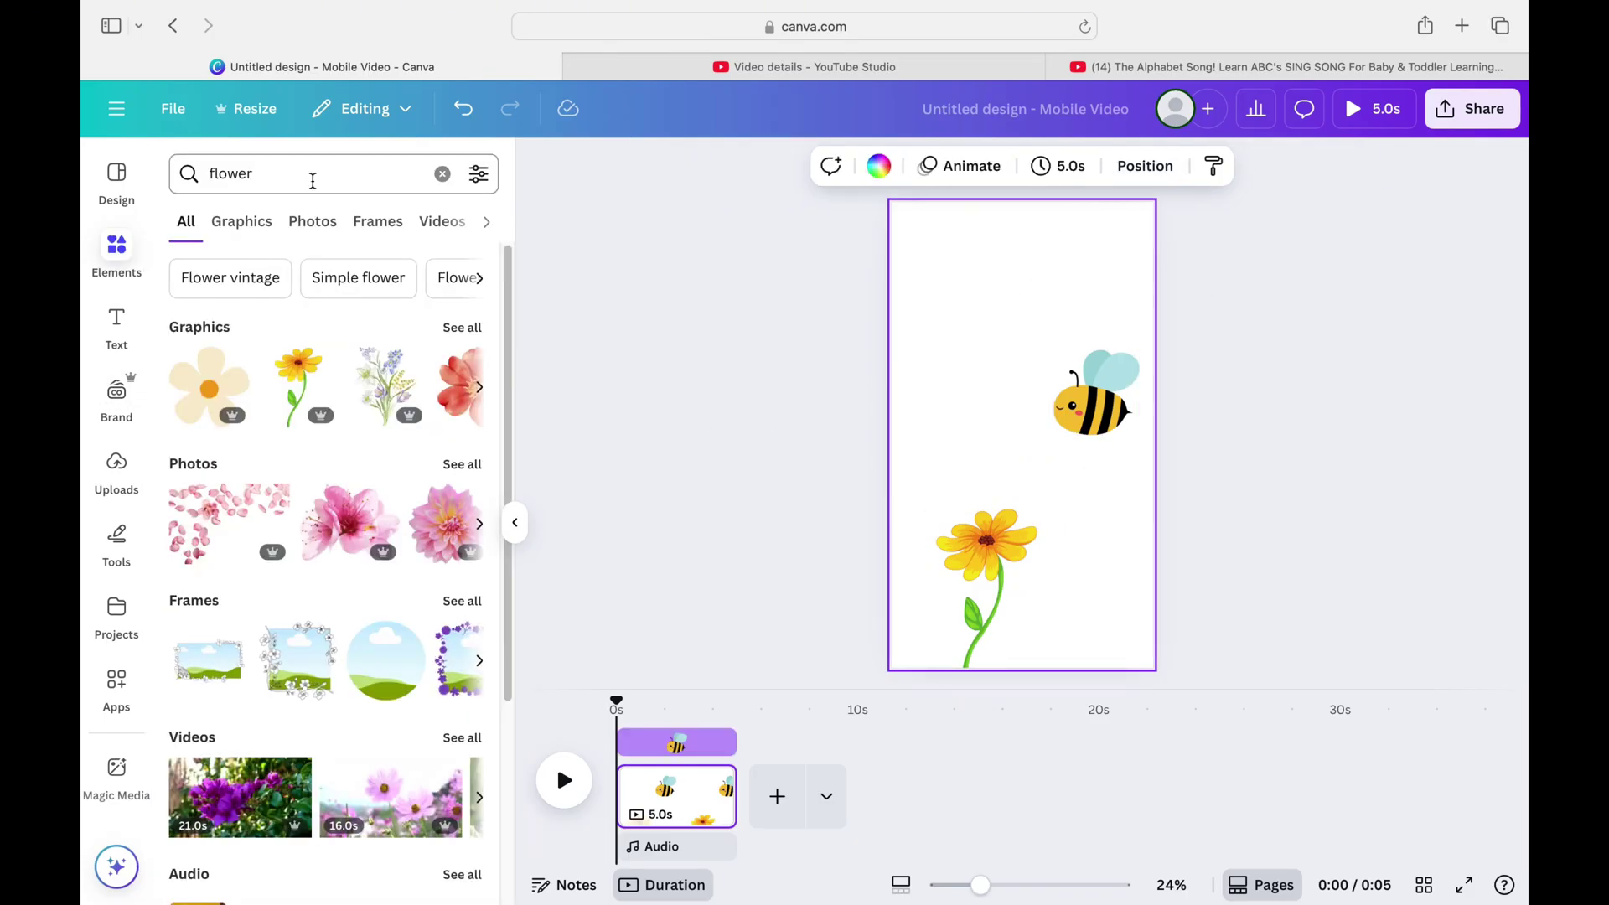
pyautogui.click(437, 172)
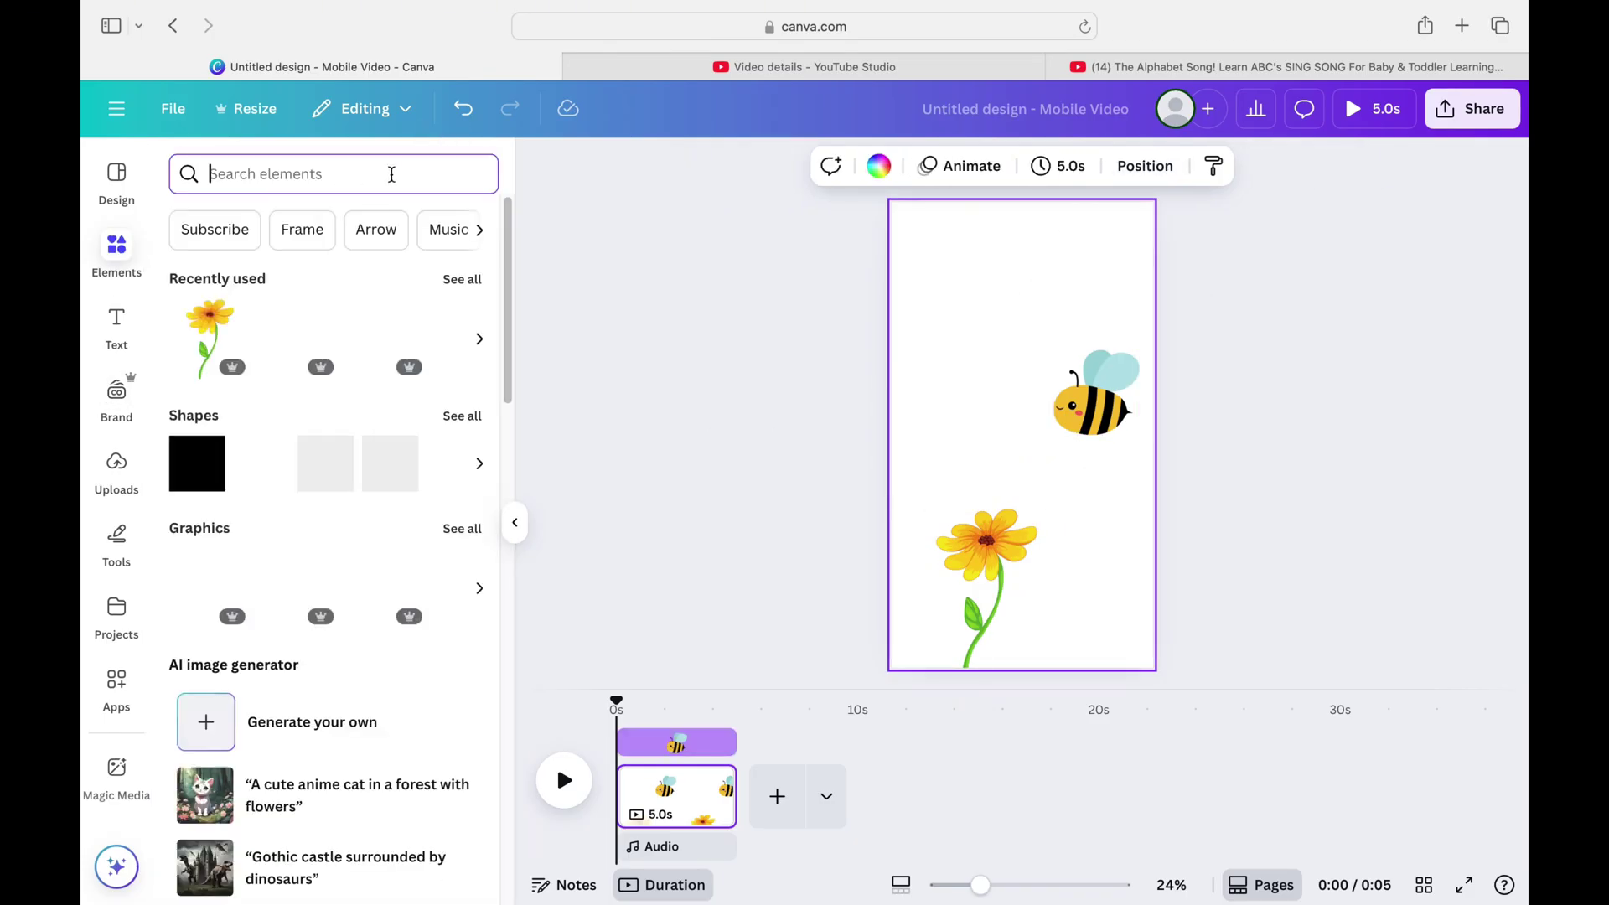
pyautogui.write('sky')
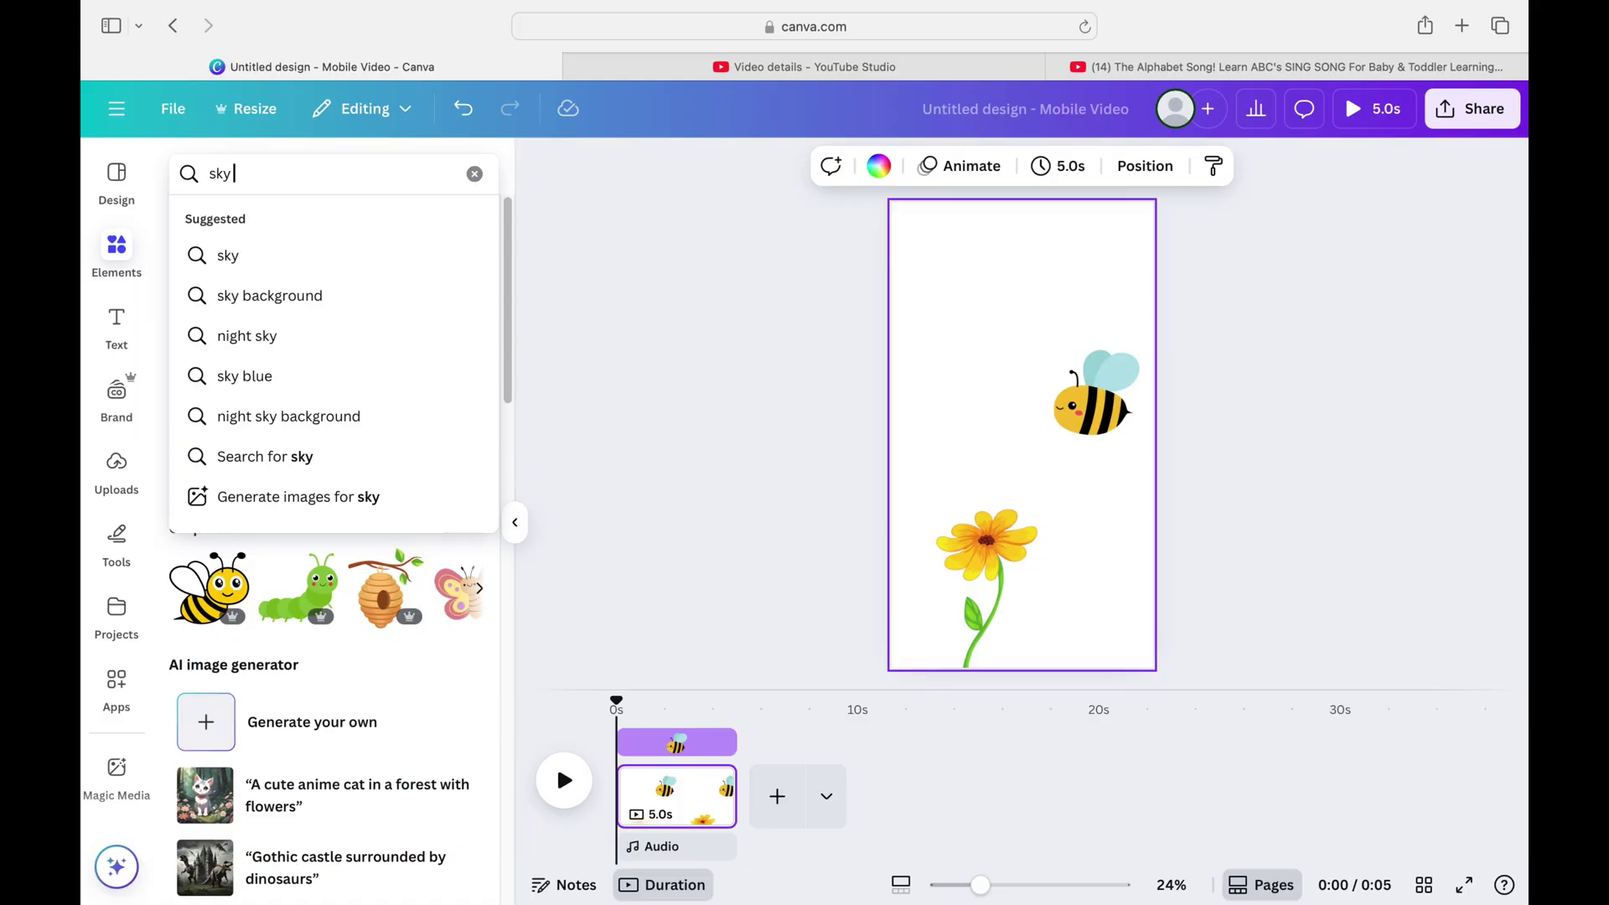
pyautogui.write(' back')
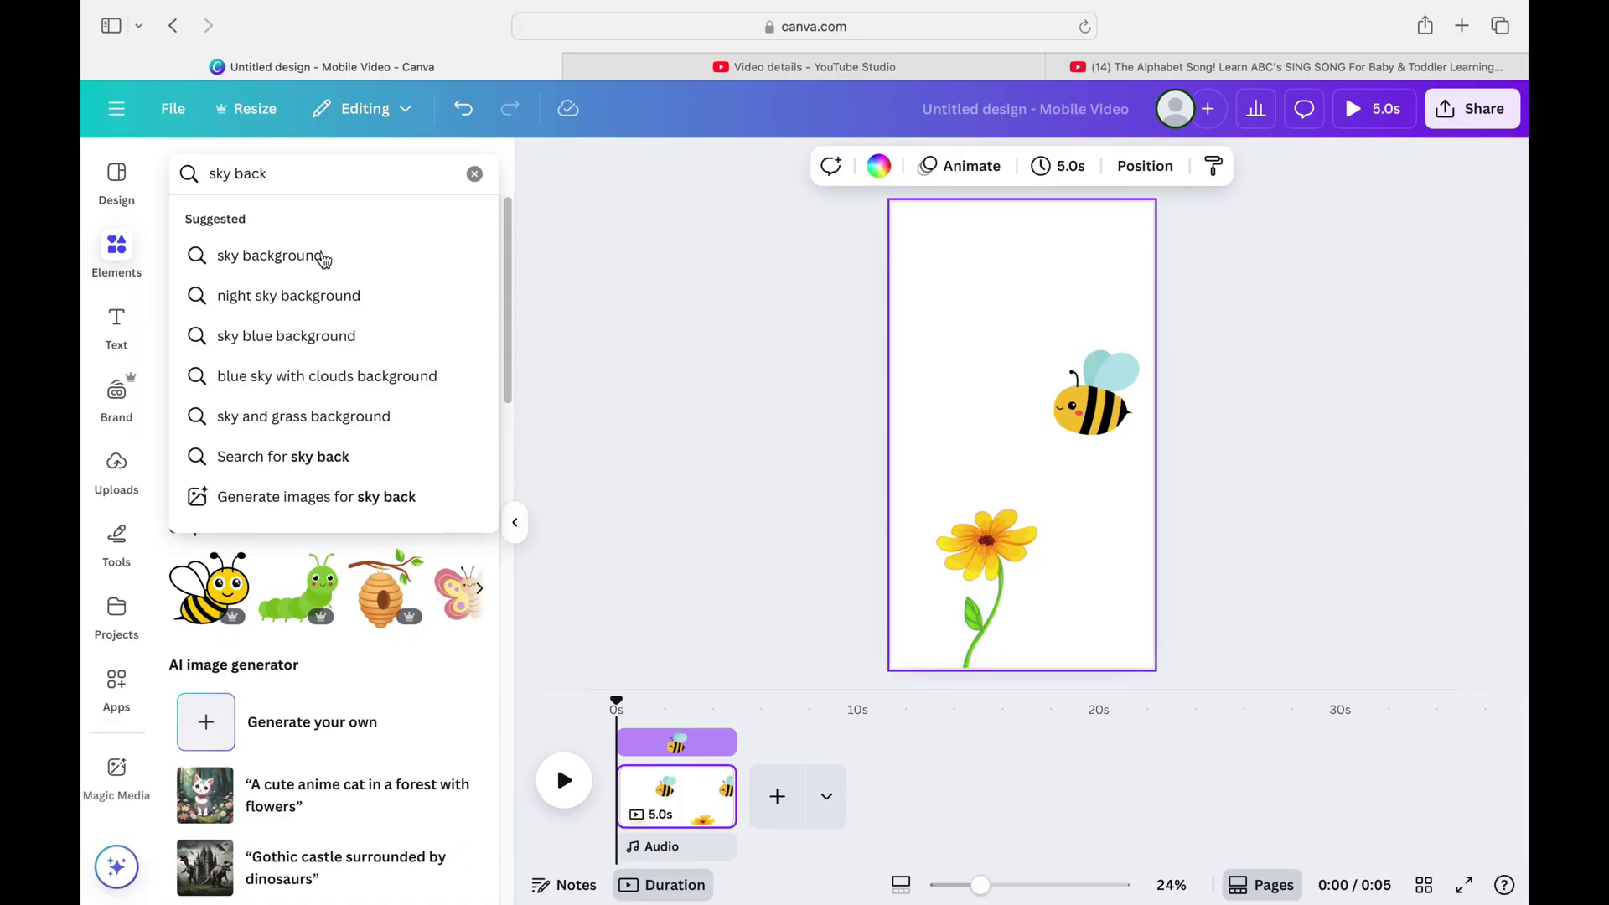
pyautogui.click(325, 255)
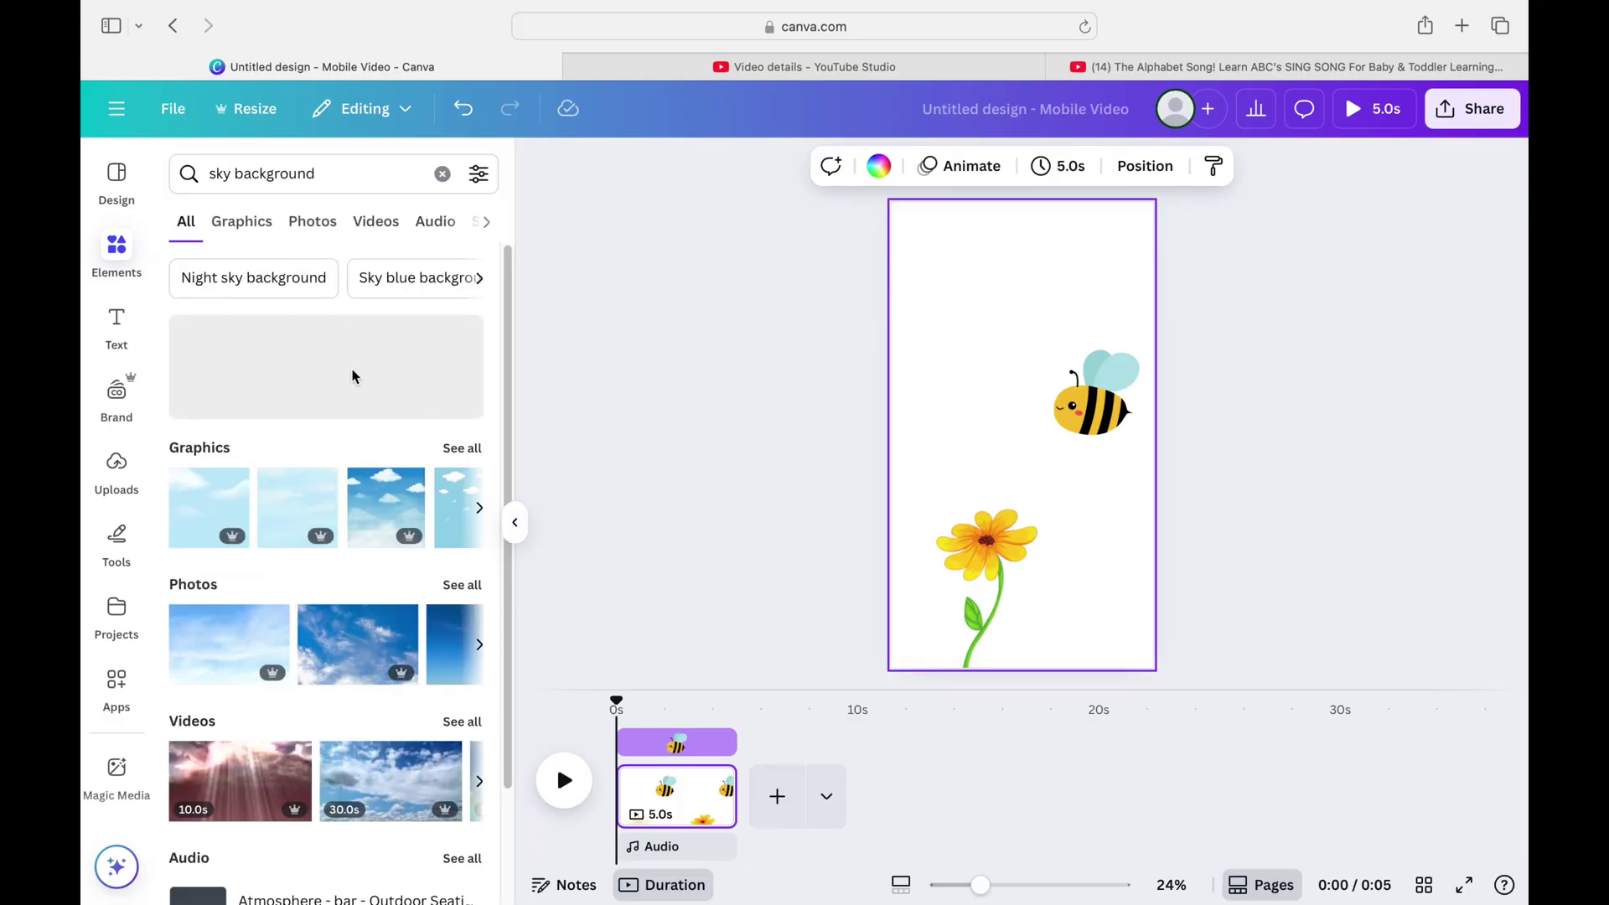
pyautogui.click(462, 445)
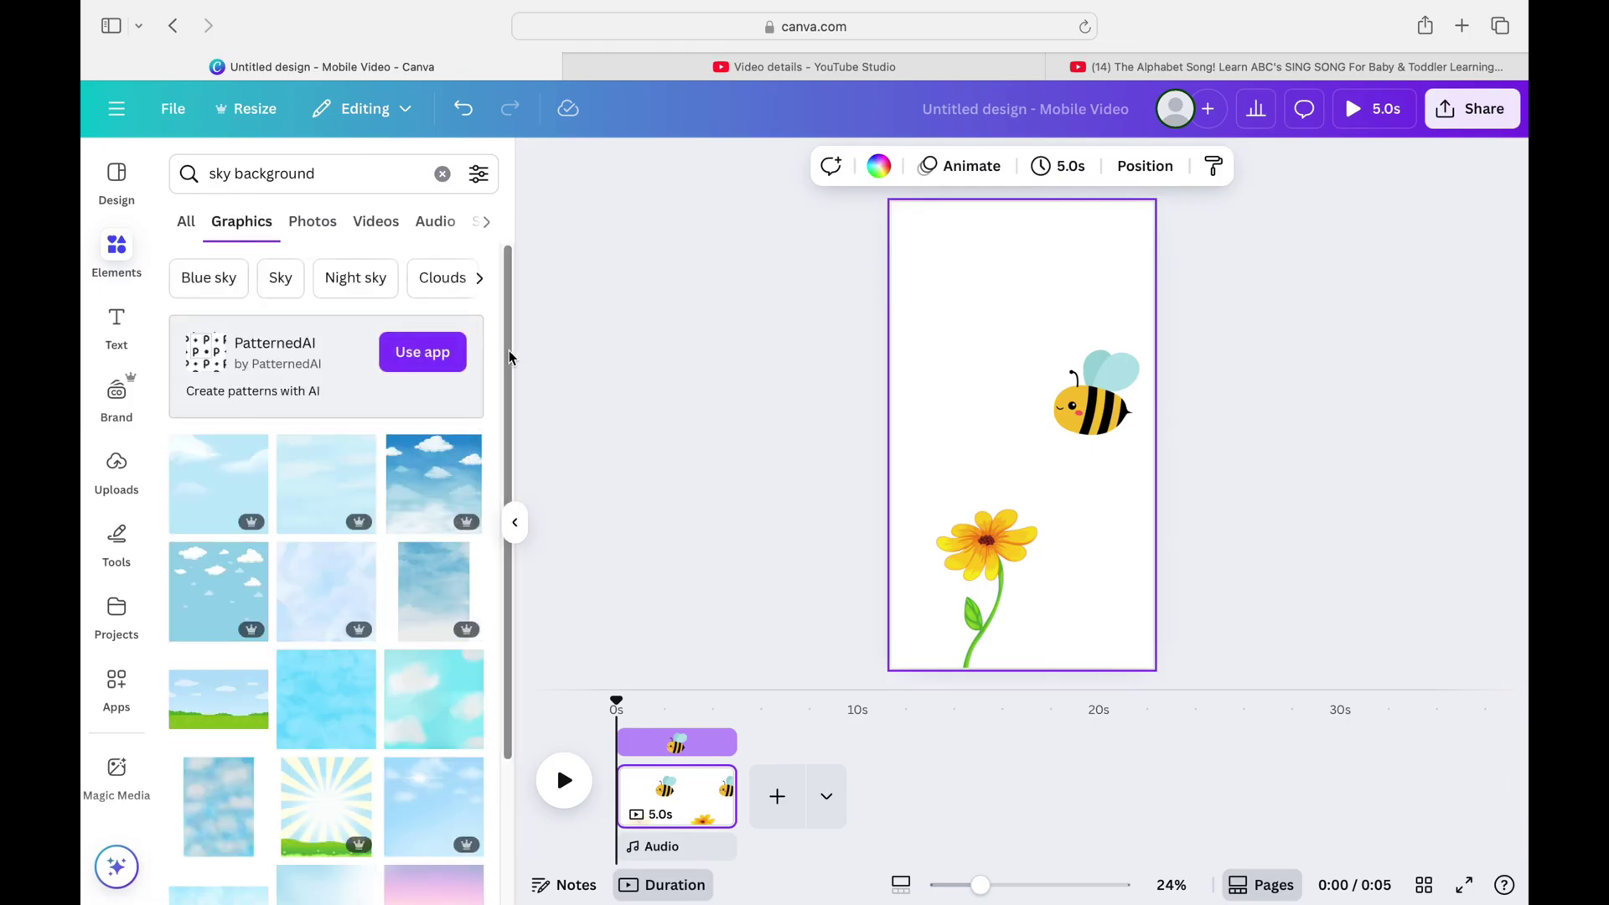
# Step: Add the portrait graphic of a blurry blue sky with clouds, set it as the page background, and preview the page
pyautogui.moveTo(507, 355); pyautogui.dragTo(503, 415)
pyautogui.click(220, 711)
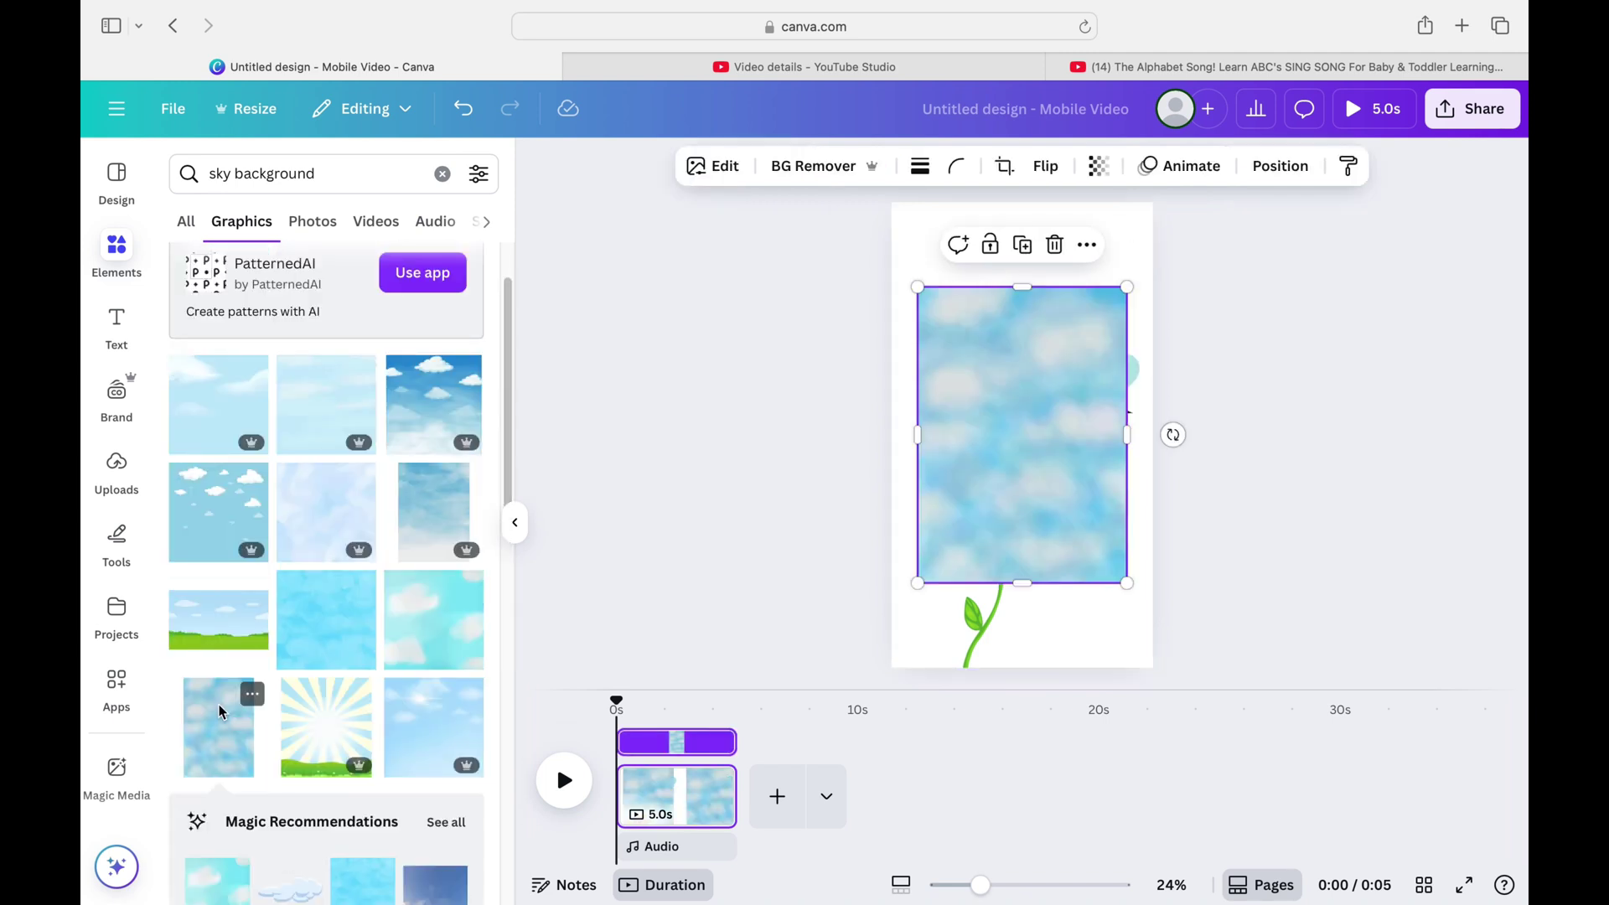
pyautogui.click(1087, 243)
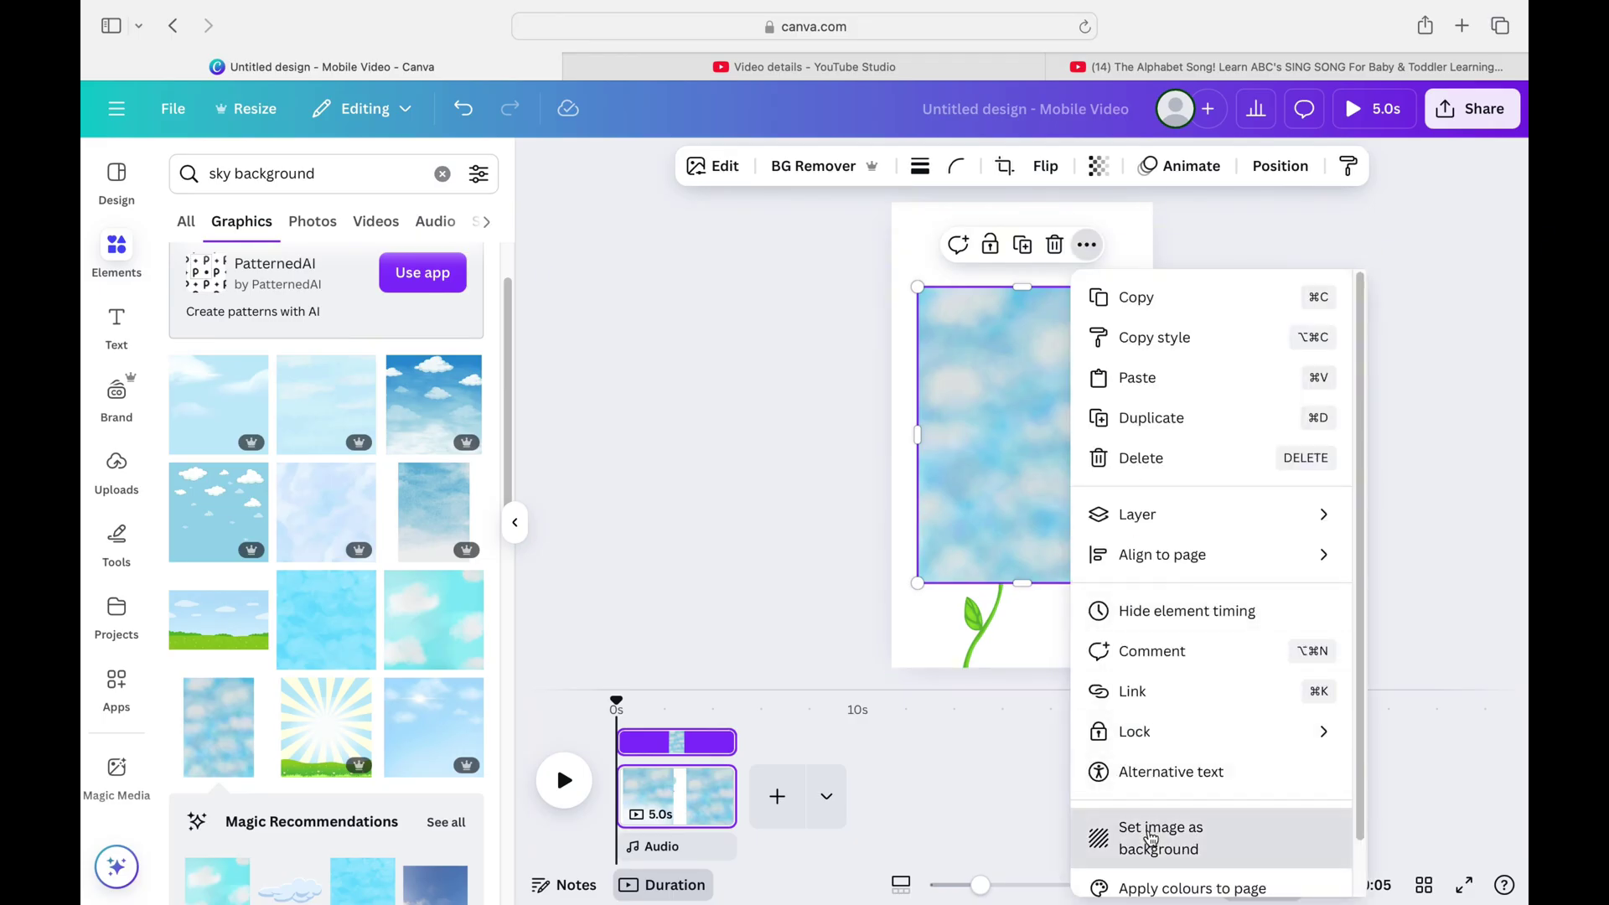
pyautogui.click(1149, 836)
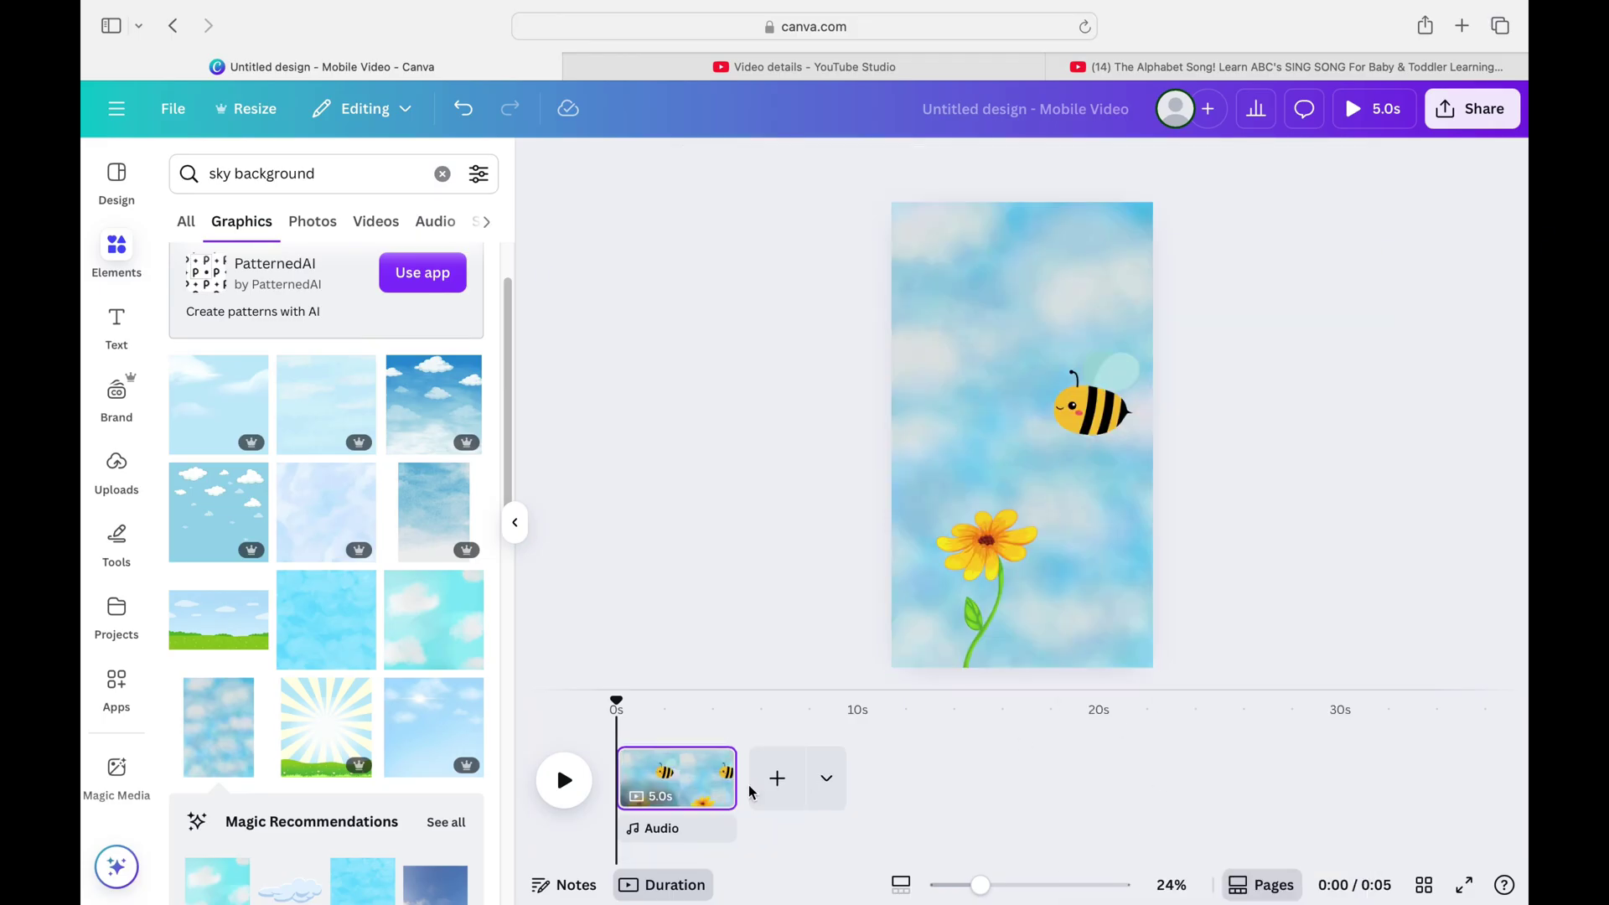
pyautogui.click(561, 781)
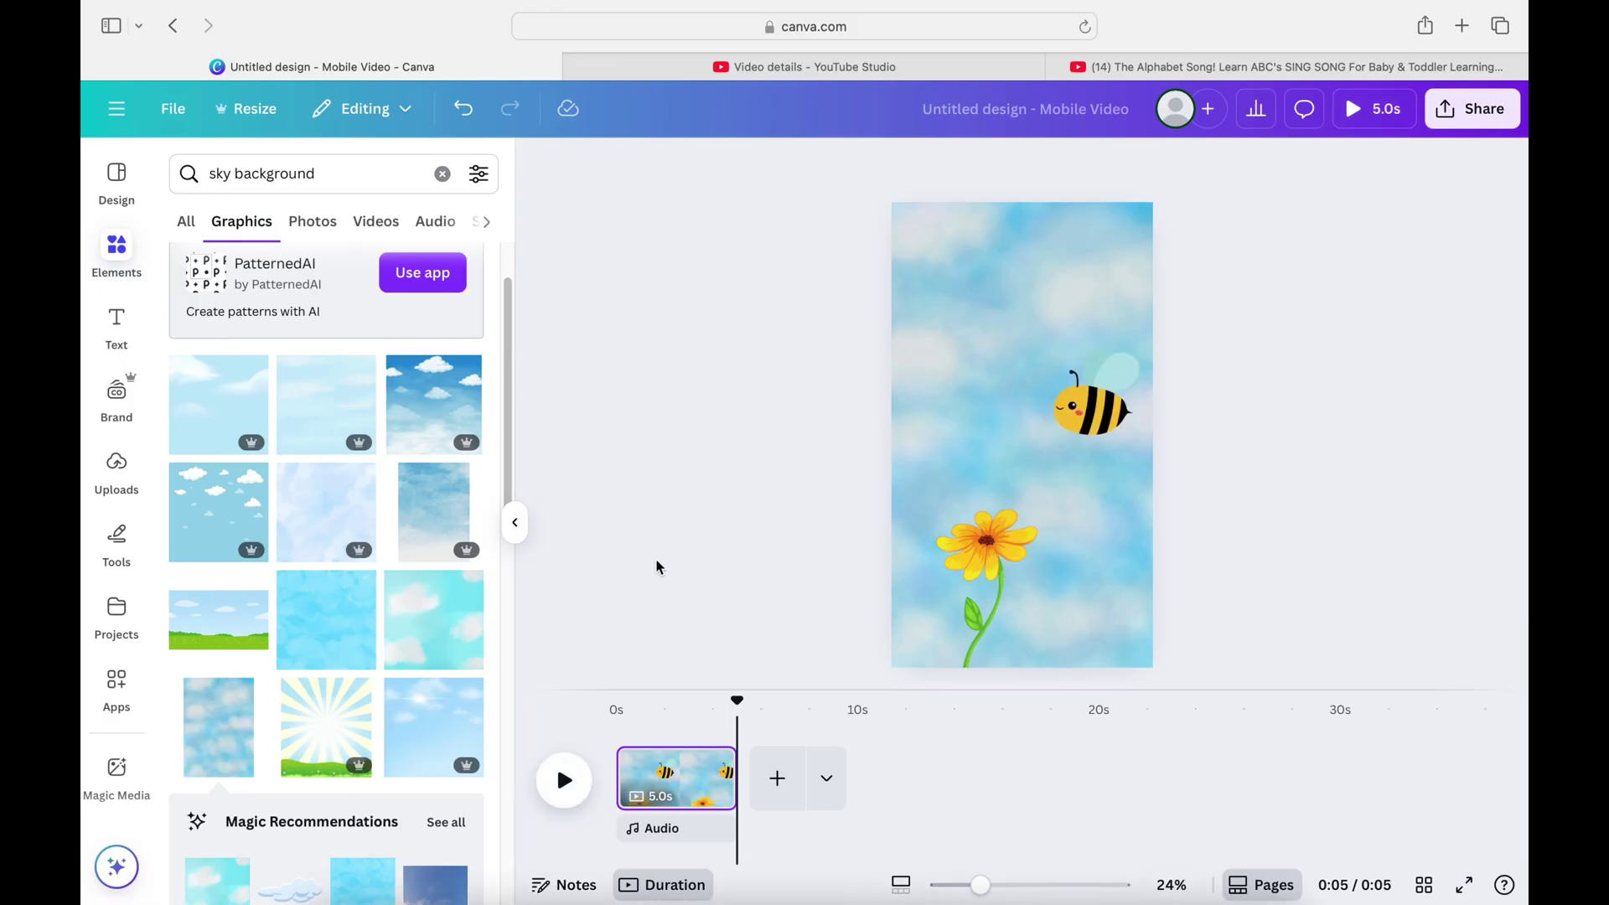
# Step: Search elements for "cartoon clouds" and place the fluffy white and light-blue cloud in the page's upper left area
pyautogui.click(442, 174)
pyautogui.write('cartoon')
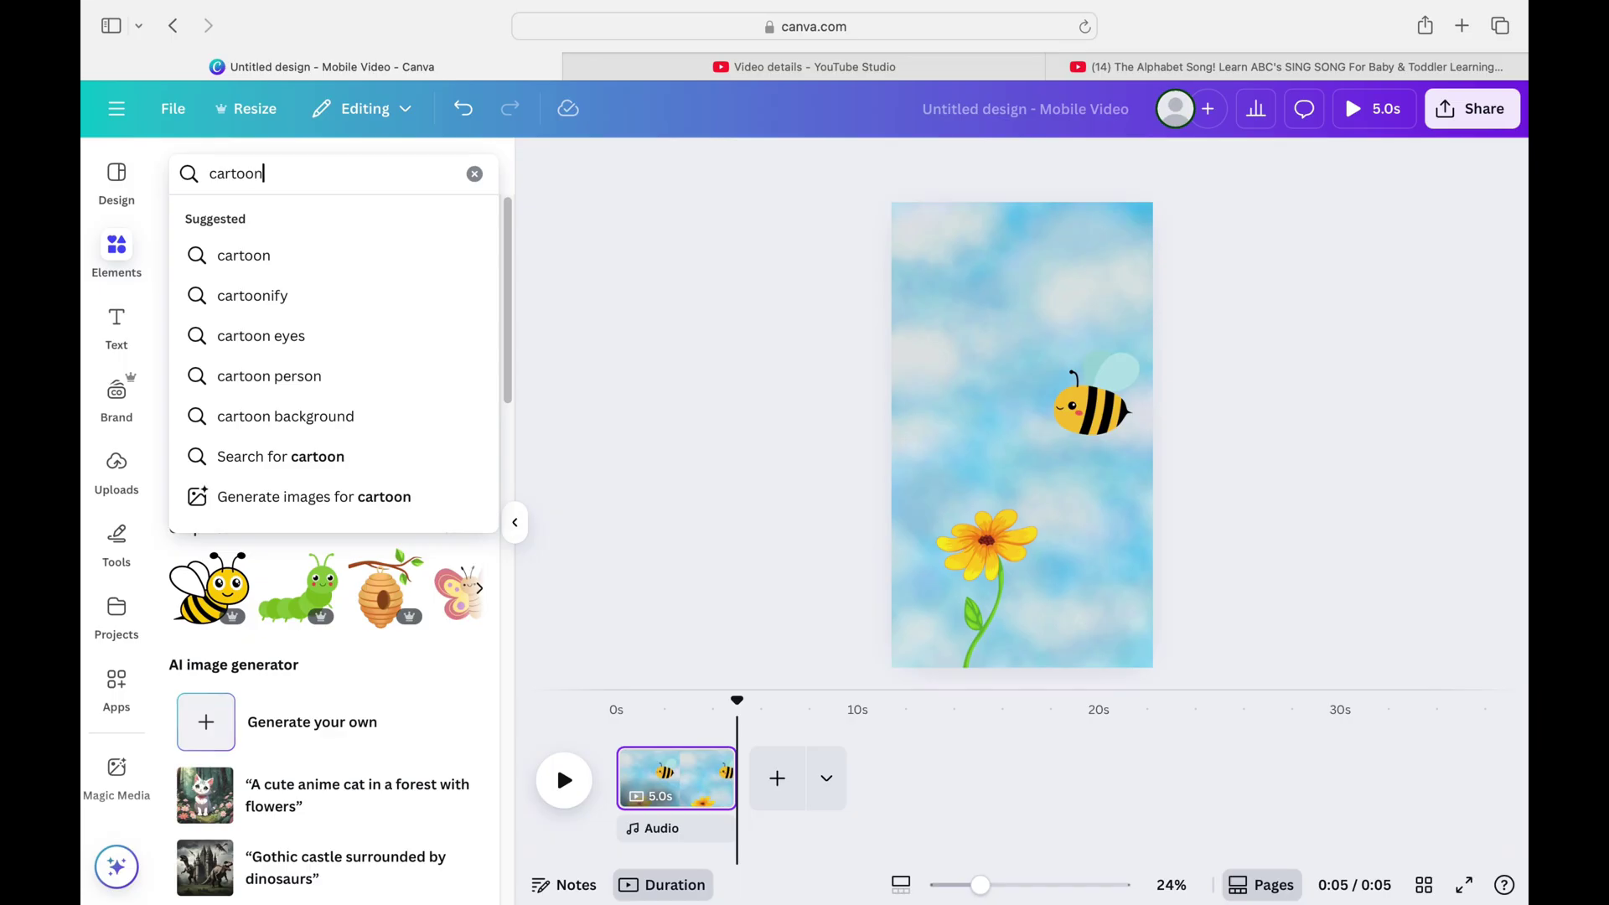
pyautogui.write(' clouds')
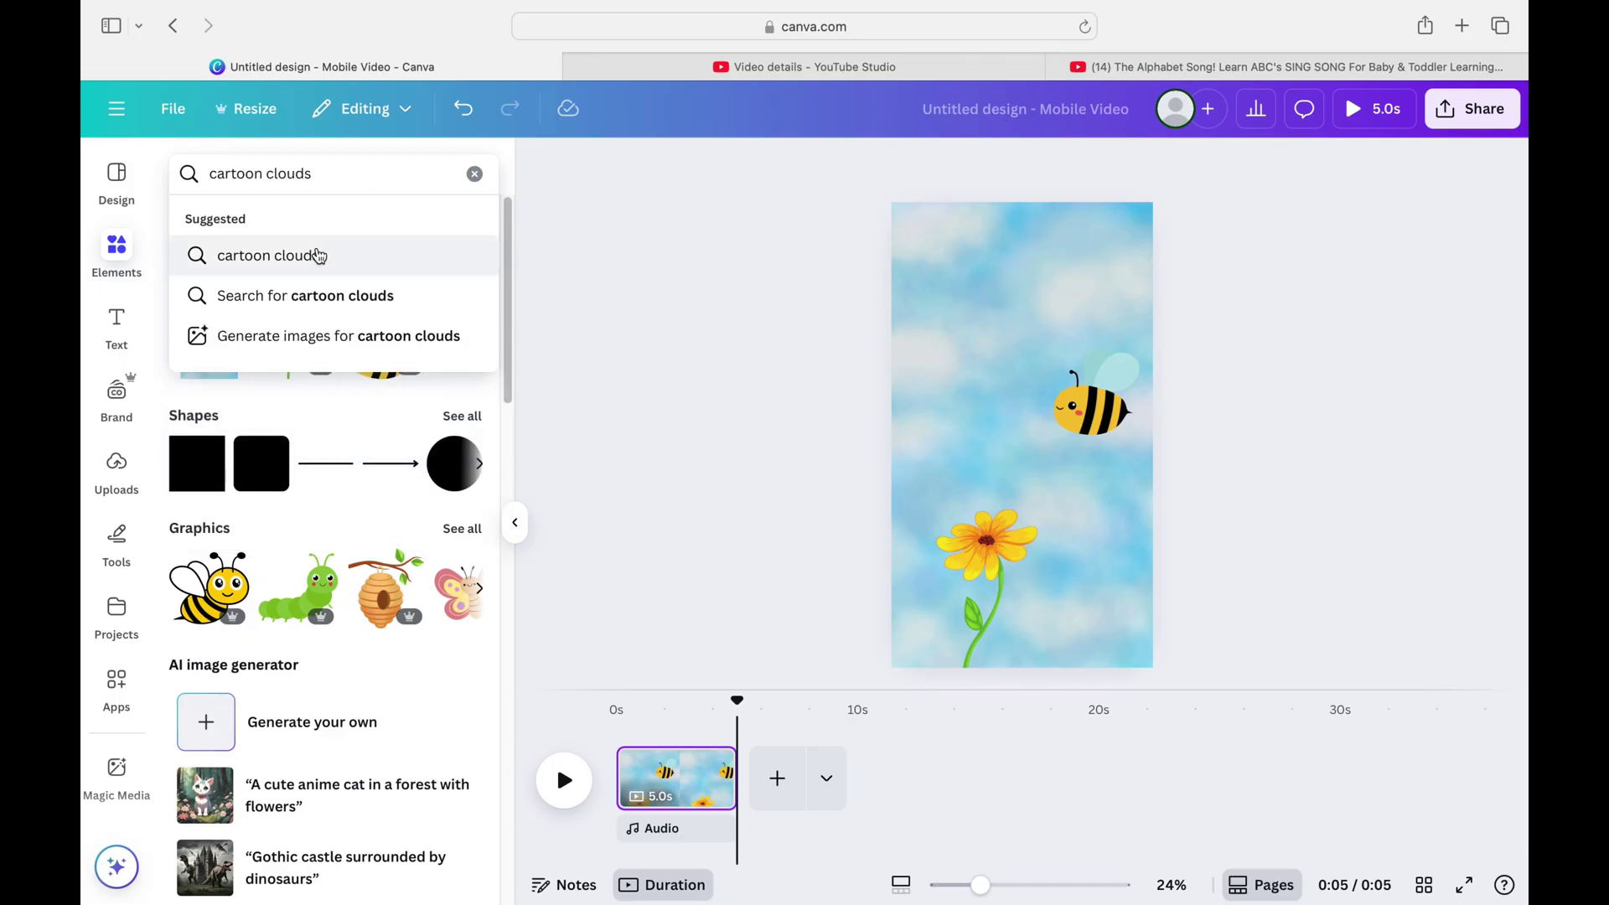
pyautogui.click(316, 254)
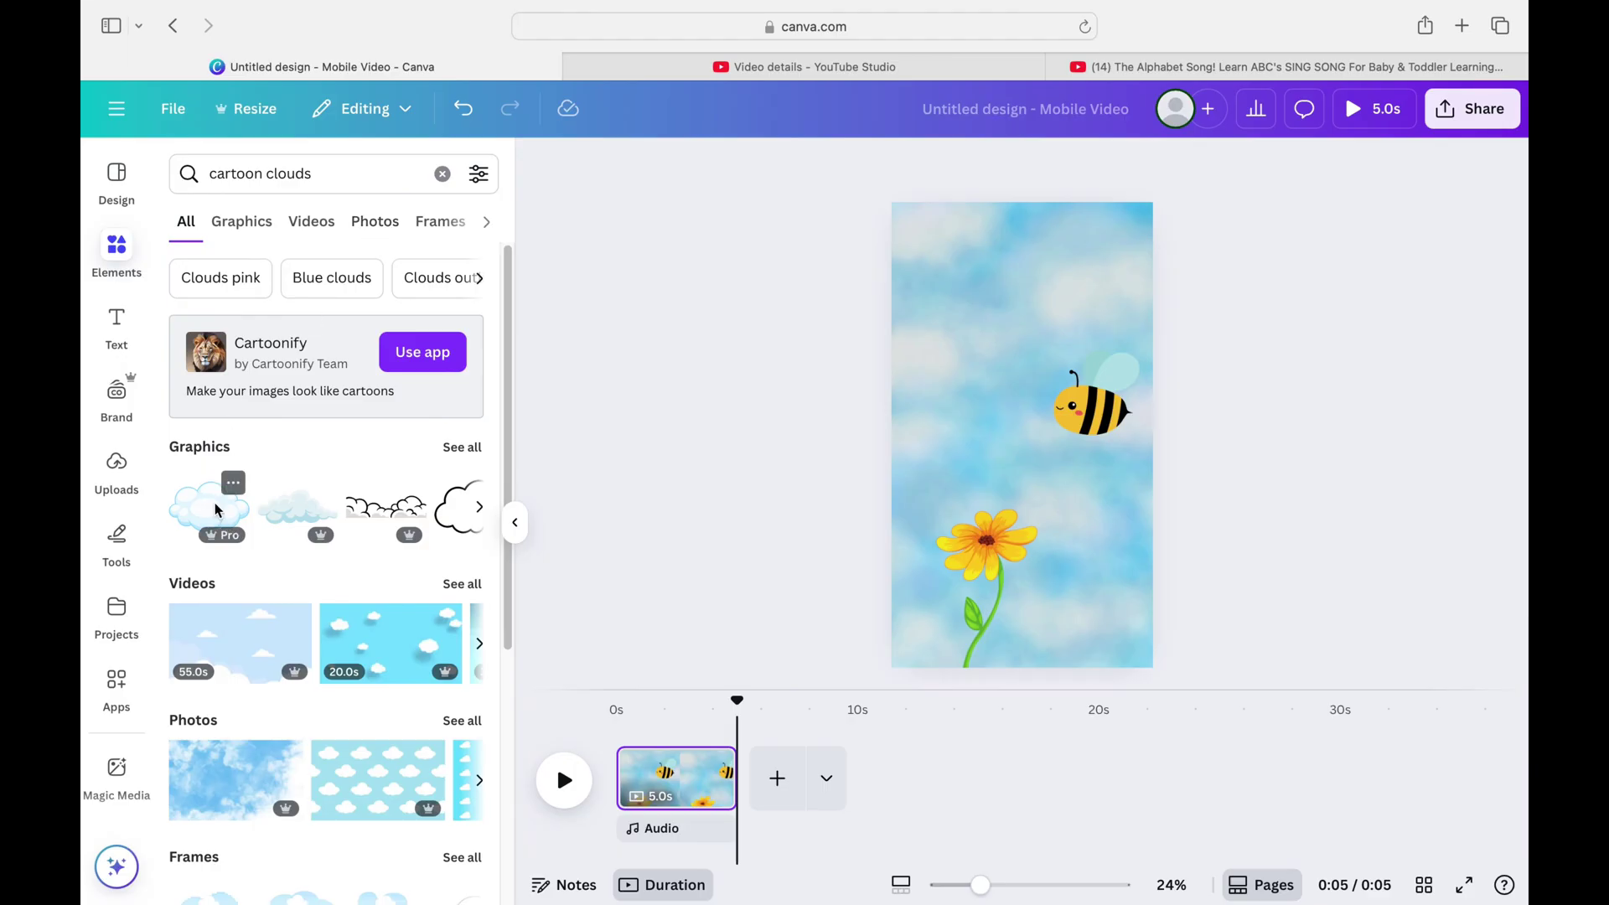
pyautogui.click(215, 509)
pyautogui.moveTo(1016, 421); pyautogui.dragTo(959, 267)
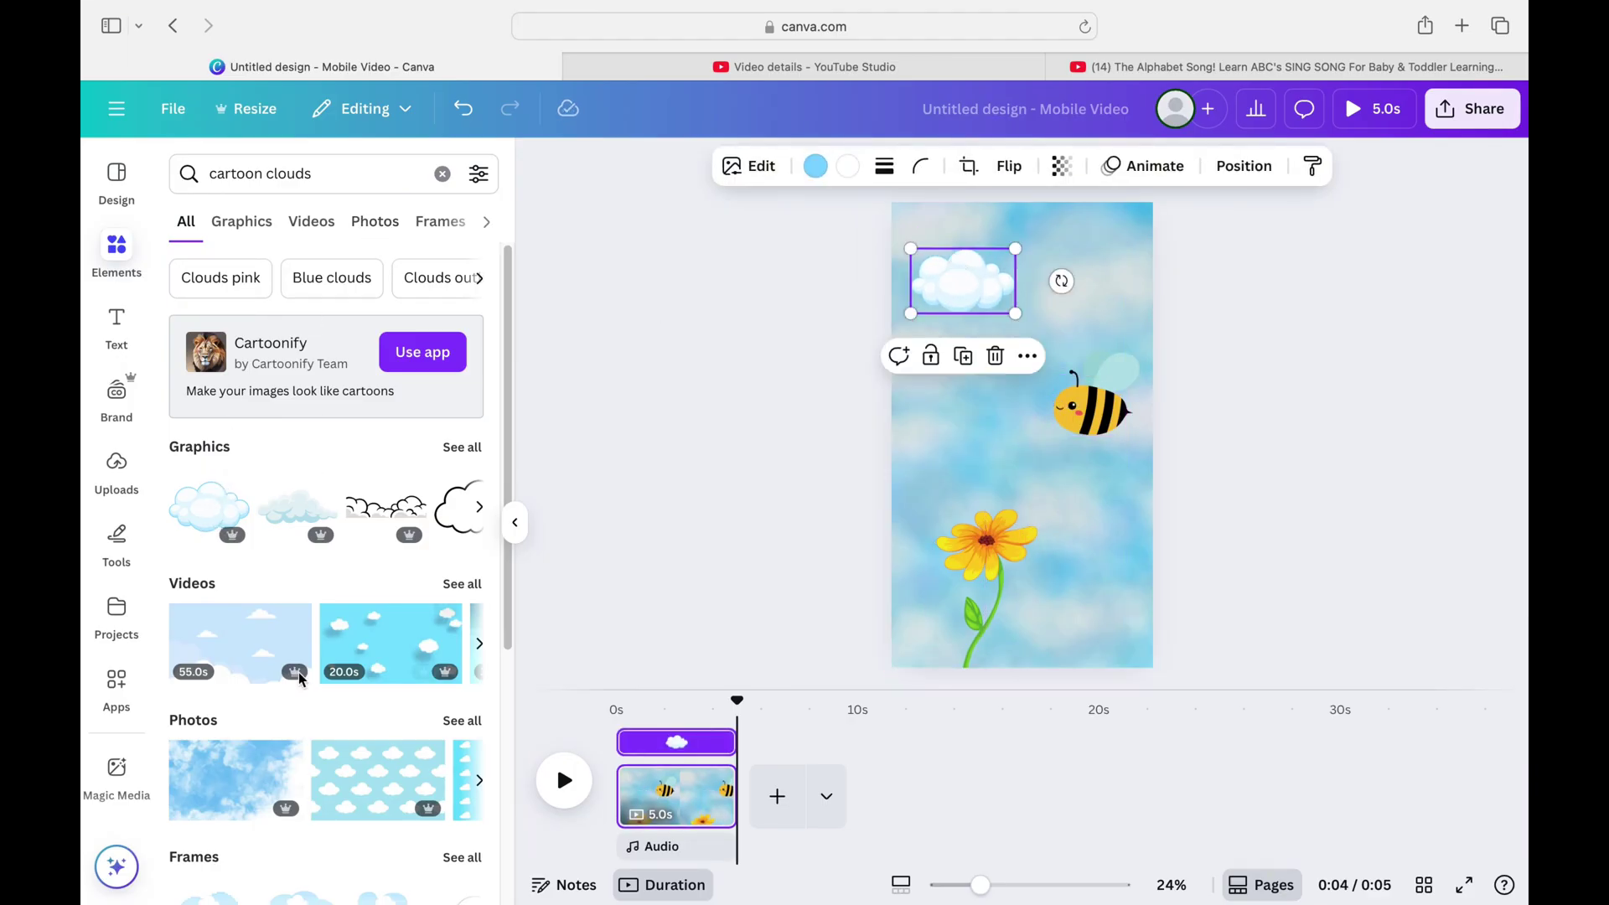
# Step: Add a second copy of the same cloud, enlarge it, and place it in the page's upper right area
pyautogui.click(210, 513)
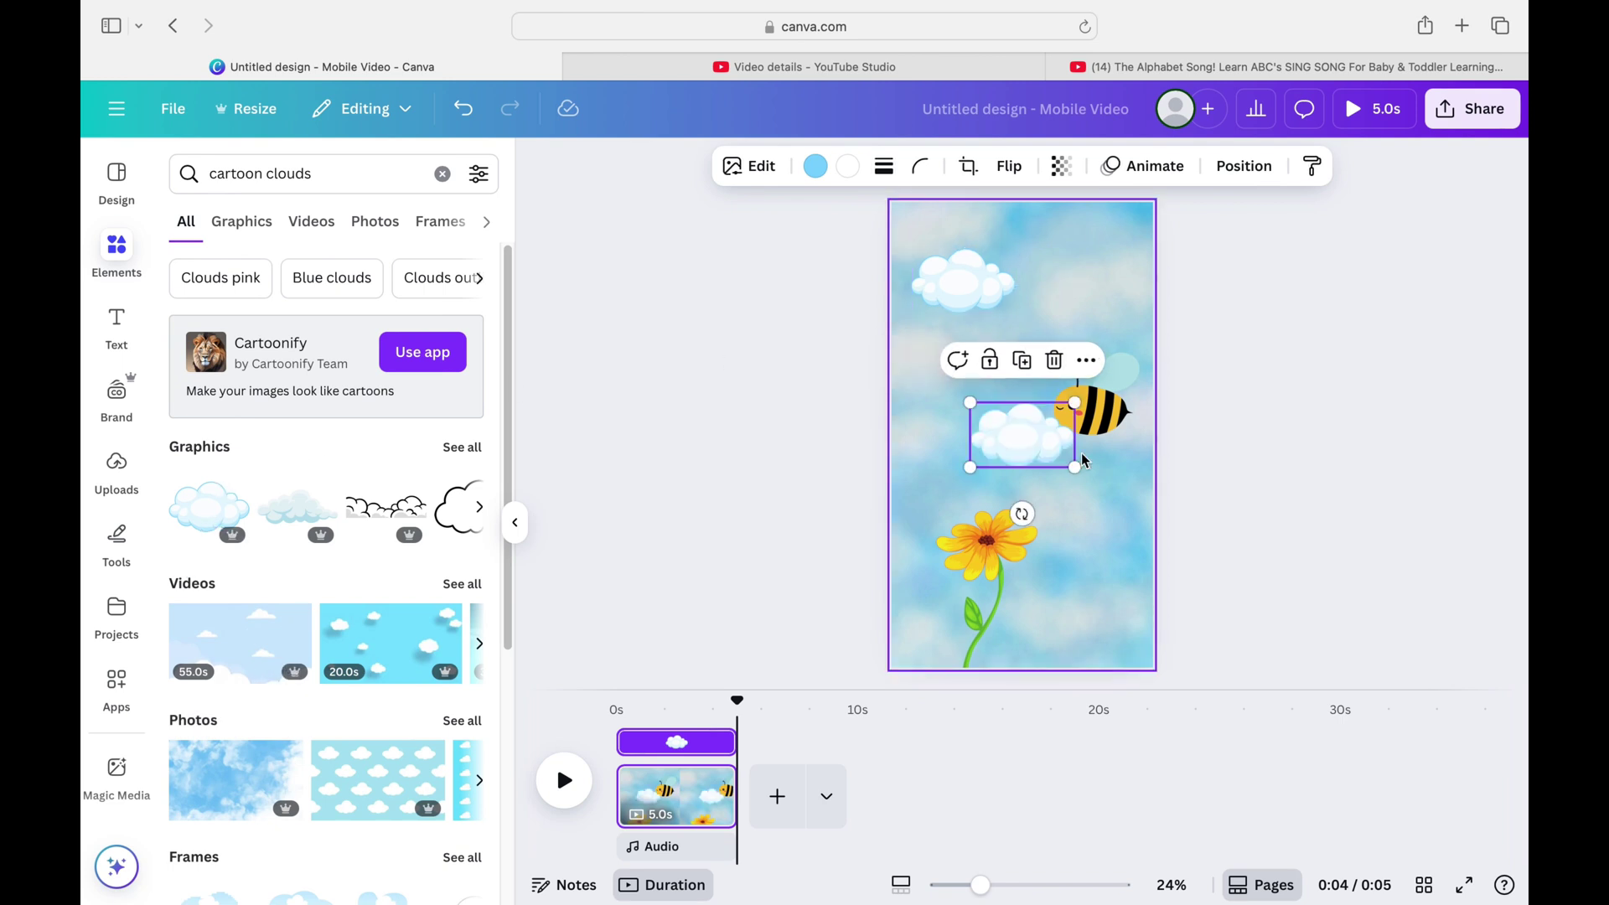
pyautogui.moveTo(1076, 404); pyautogui.dragTo(1127, 369)
pyautogui.moveTo(1058, 429); pyautogui.dragTo(1079, 315)
pyautogui.click(1217, 417)
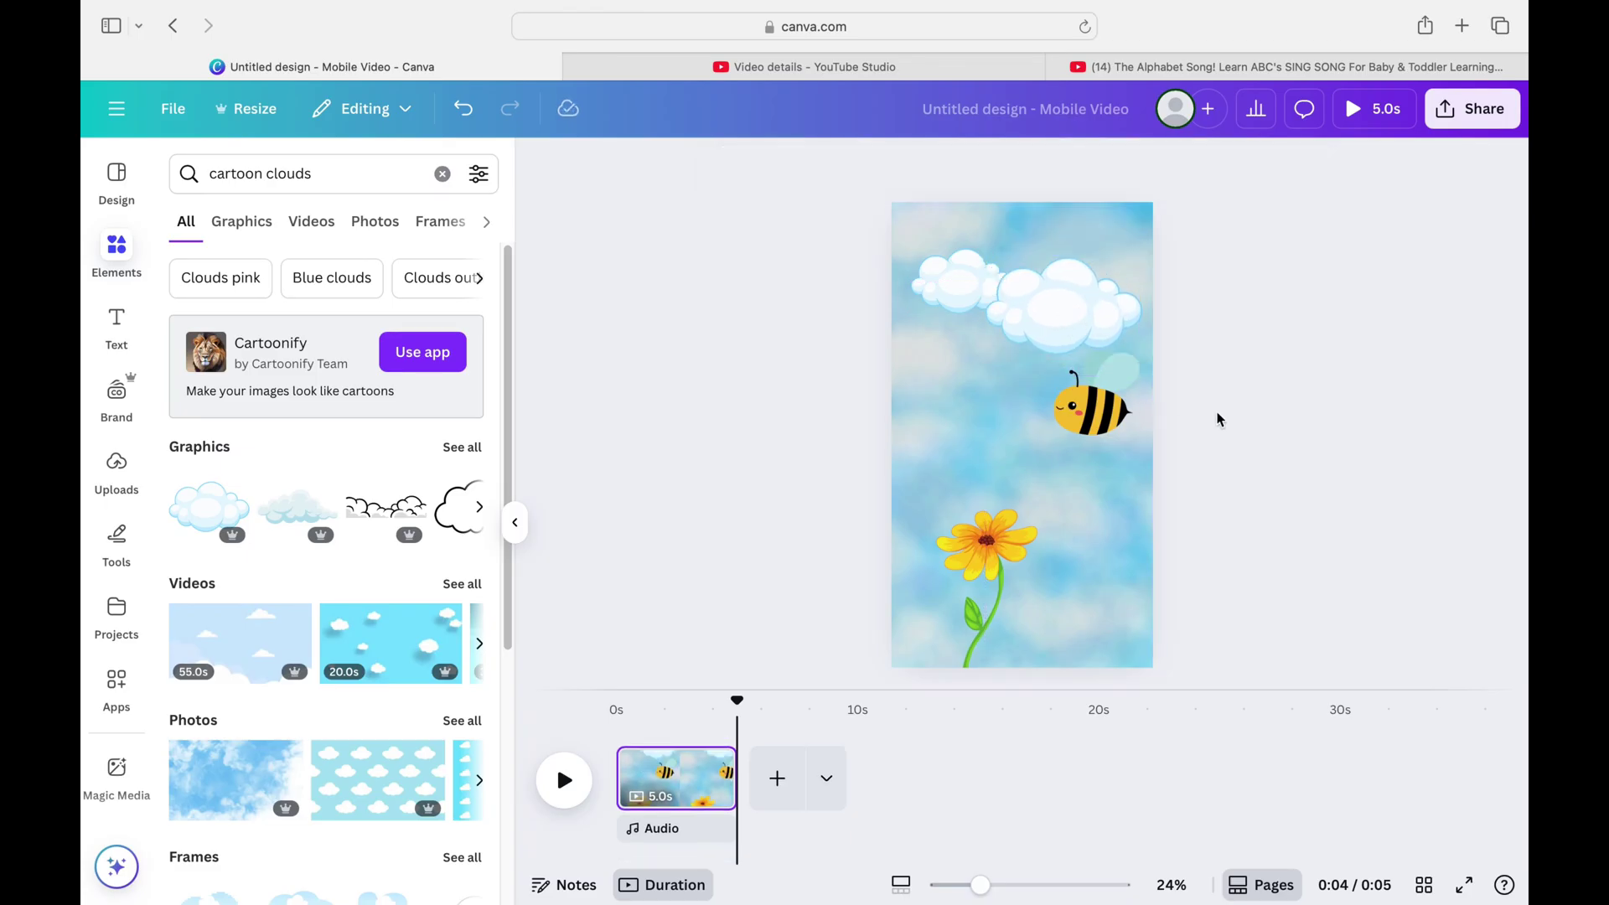
# Step: Add a third, medium-sized copy of the cloud and arrange it just below the other two, shifting those outwards
pyautogui.click(210, 513)
pyautogui.moveTo(1036, 434); pyautogui.dragTo(1044, 315)
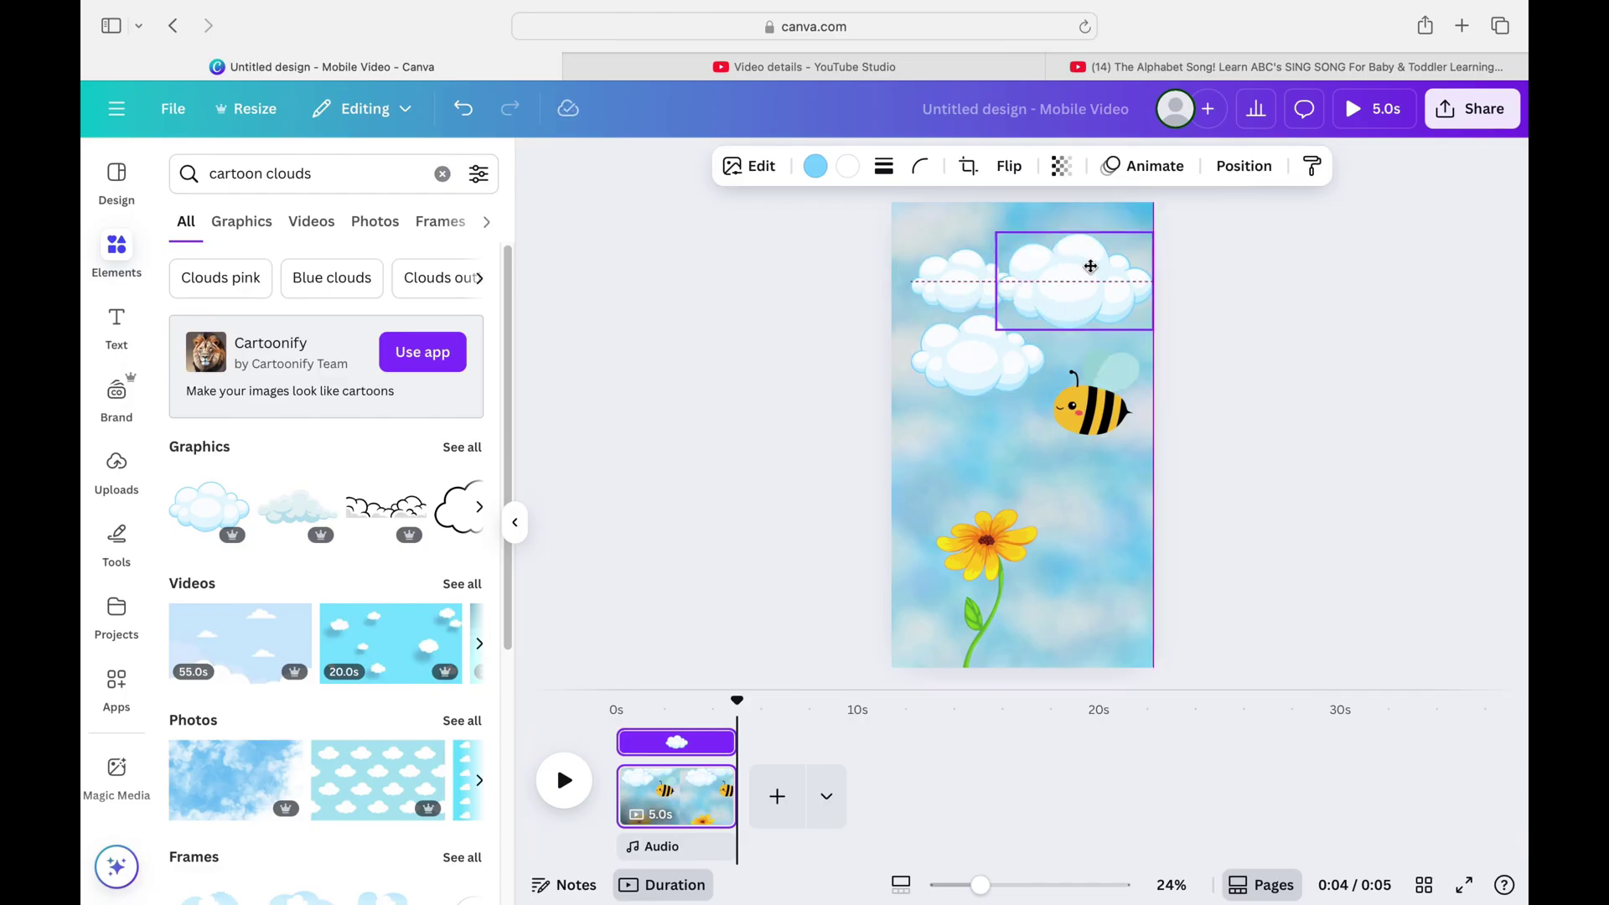
pyautogui.click(940, 275)
pyautogui.moveTo(980, 356); pyautogui.dragTo(1003, 357)
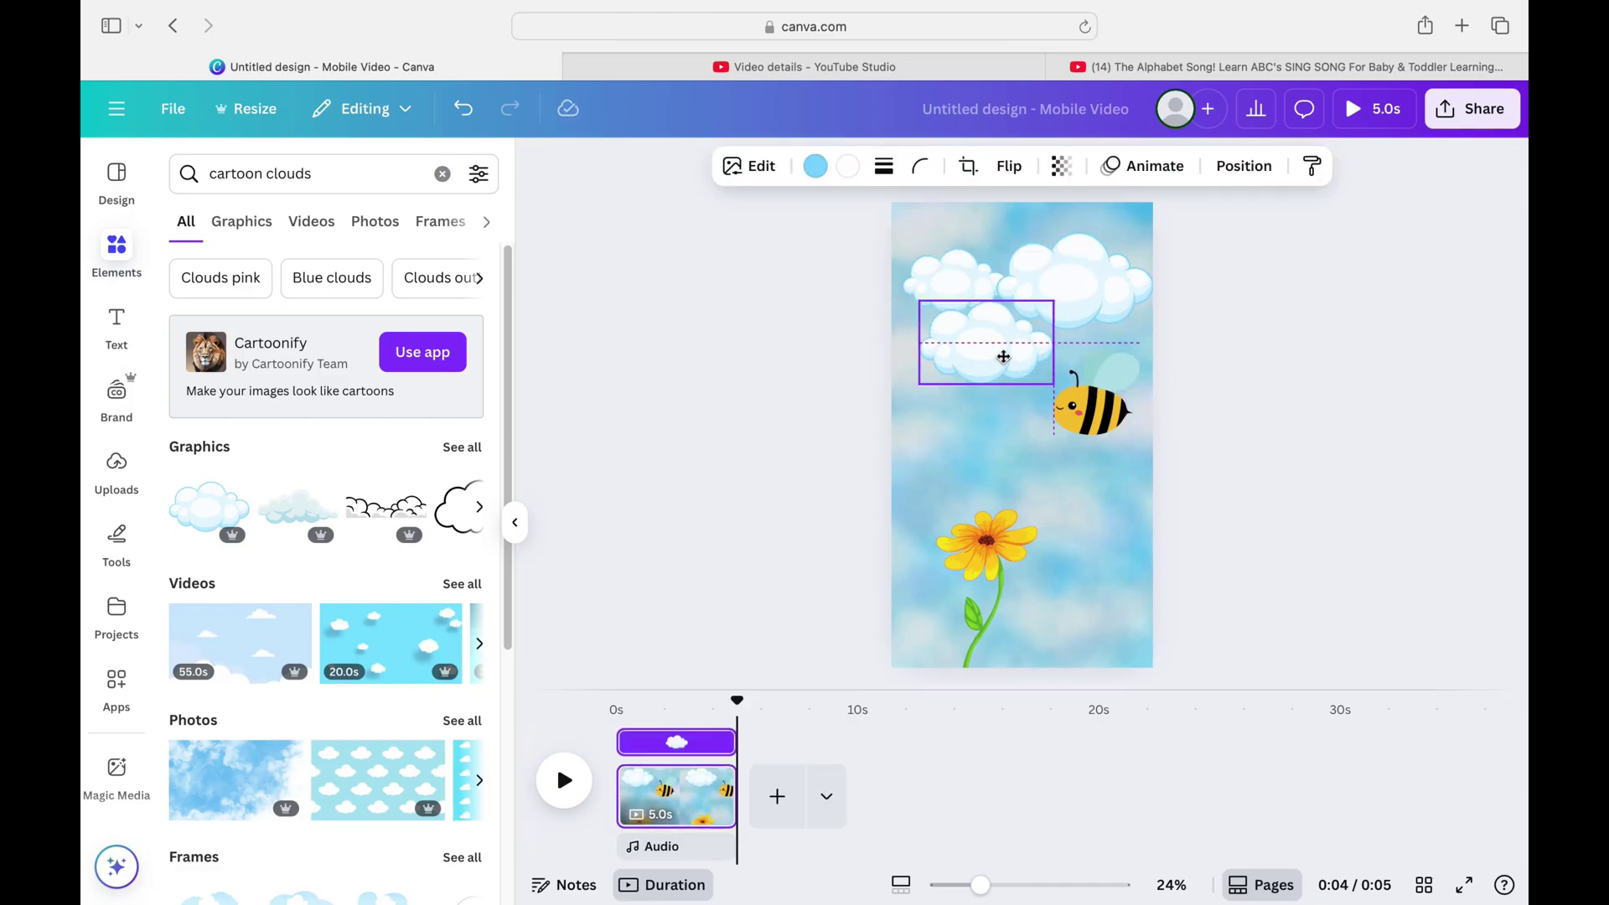
# Step: Shift the three clouds slightly upward and give the largest cloud a slow Pan animation on enter
pyautogui.click(1295, 361)
pyautogui.click(442, 174)
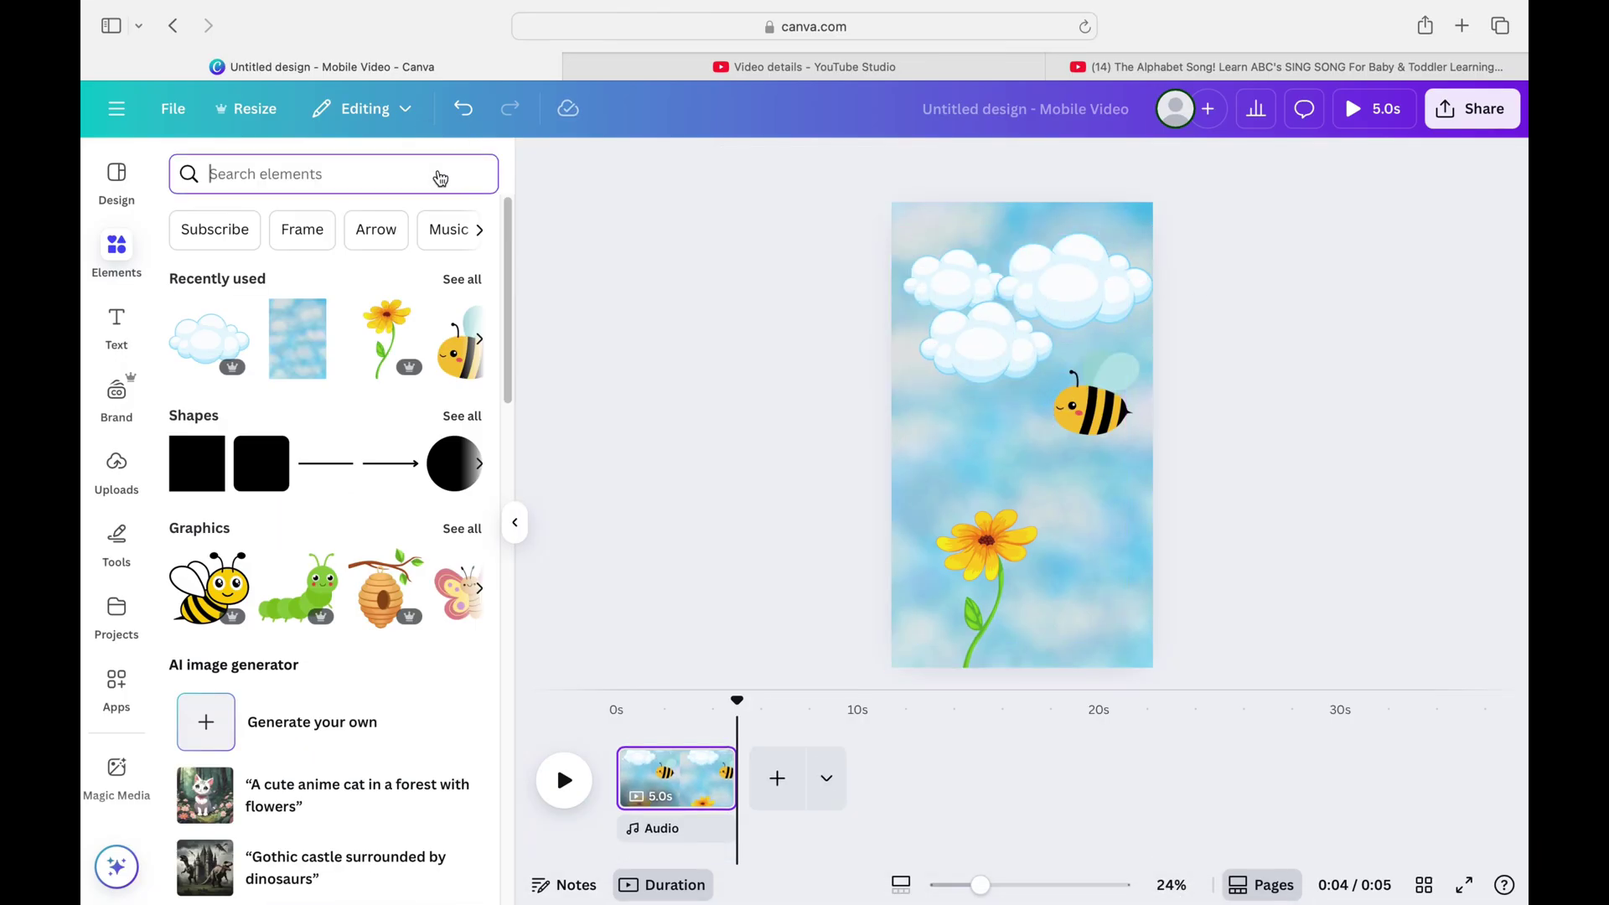
pyautogui.click(1094, 283)
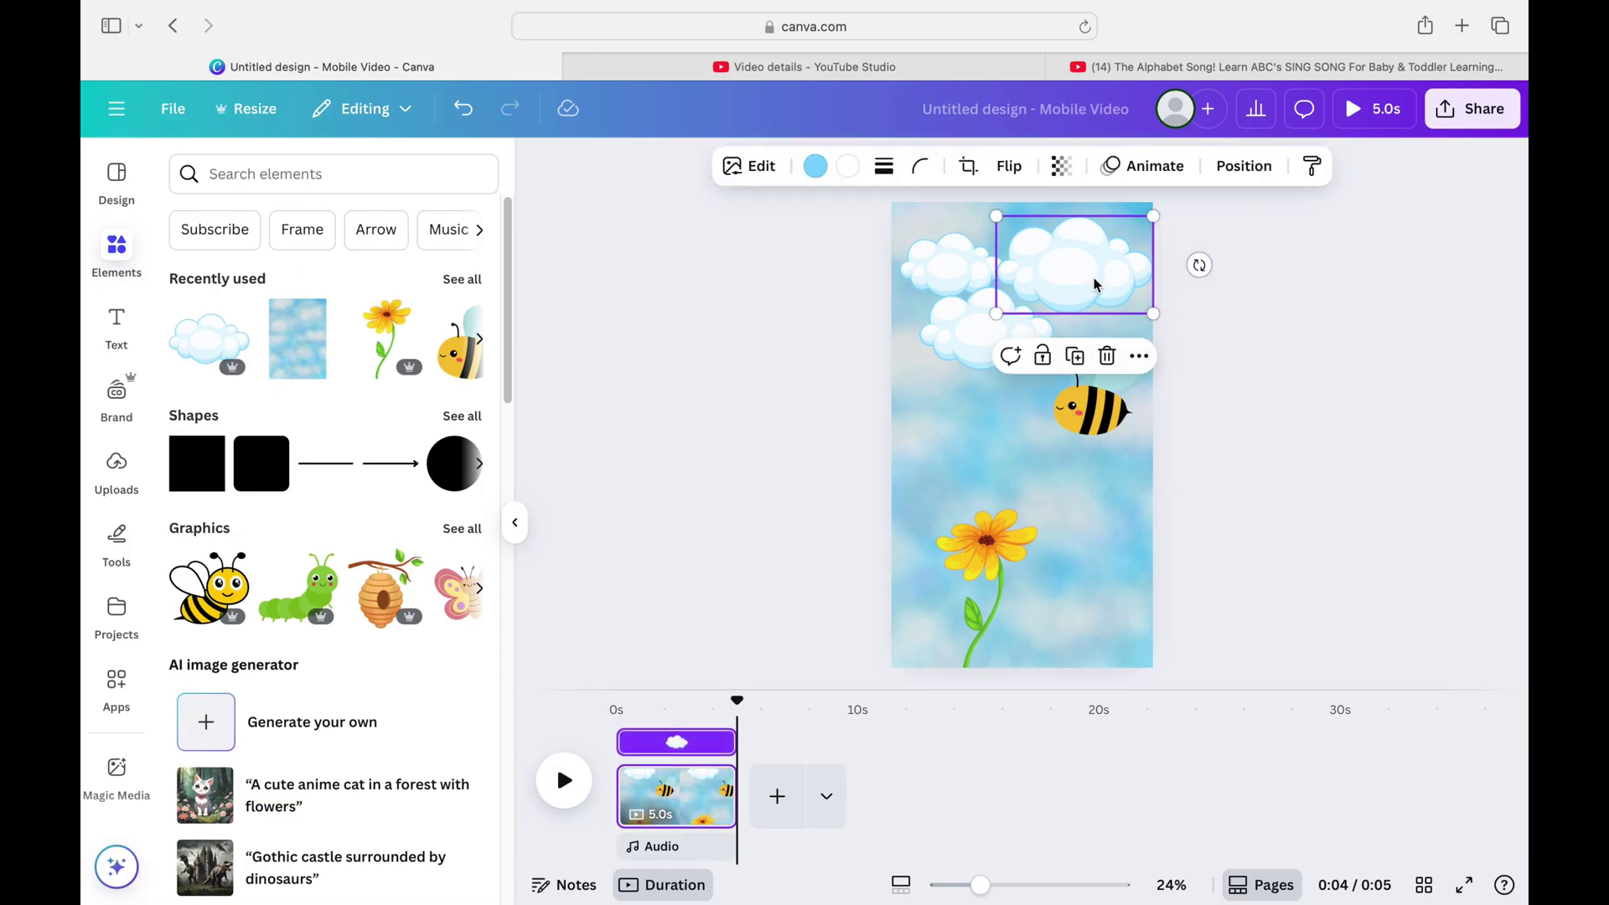
pyautogui.click(1154, 168)
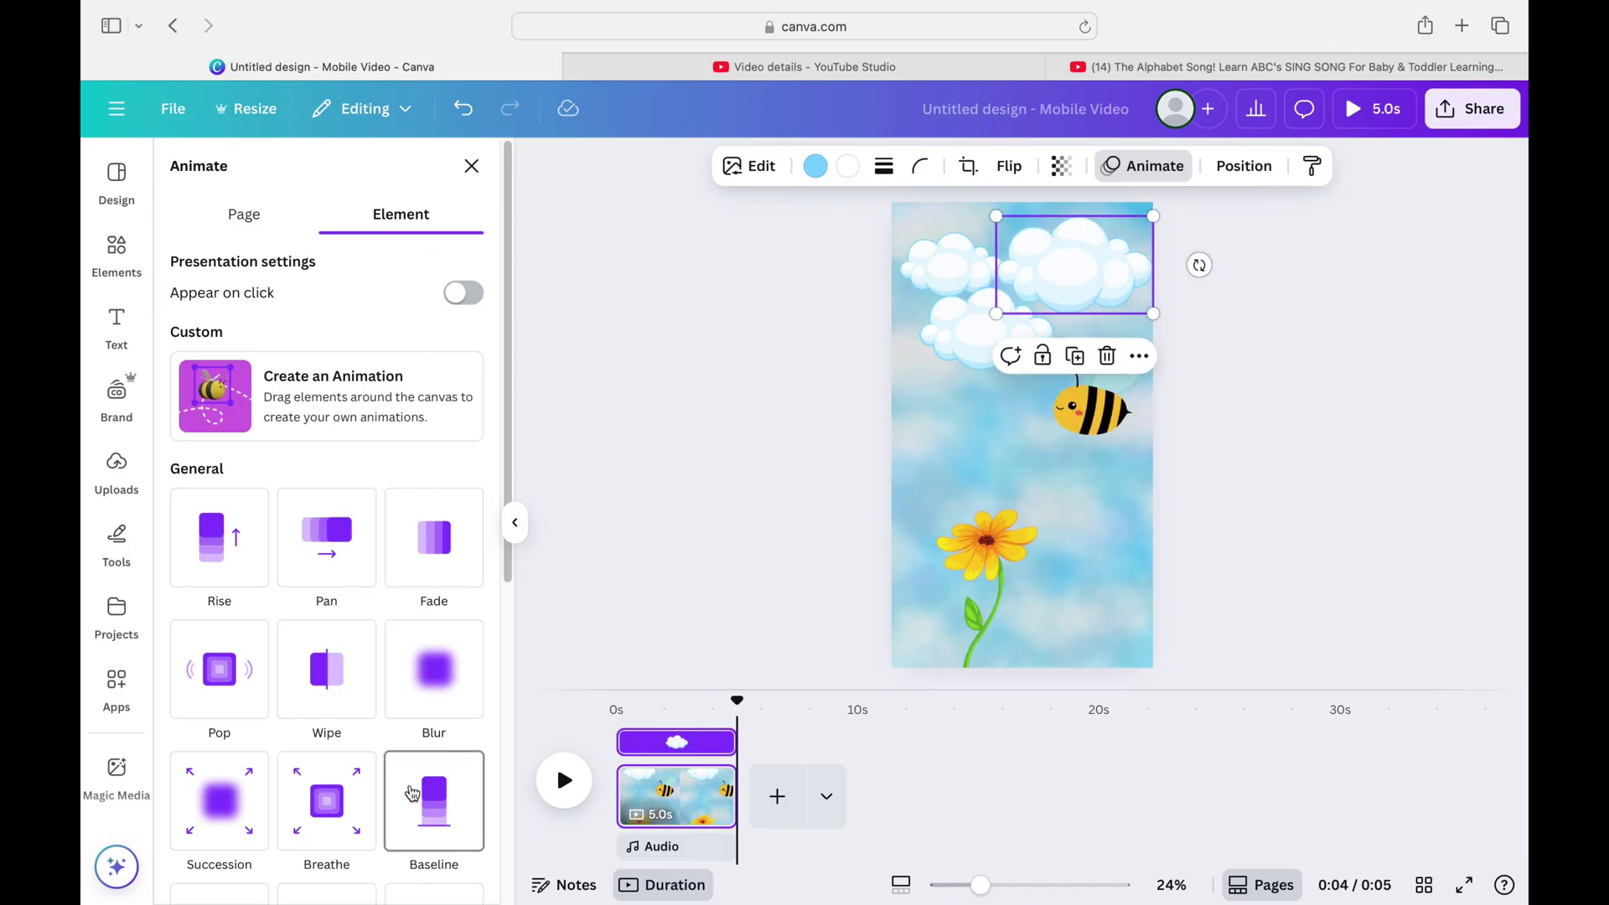
pyautogui.click(329, 572)
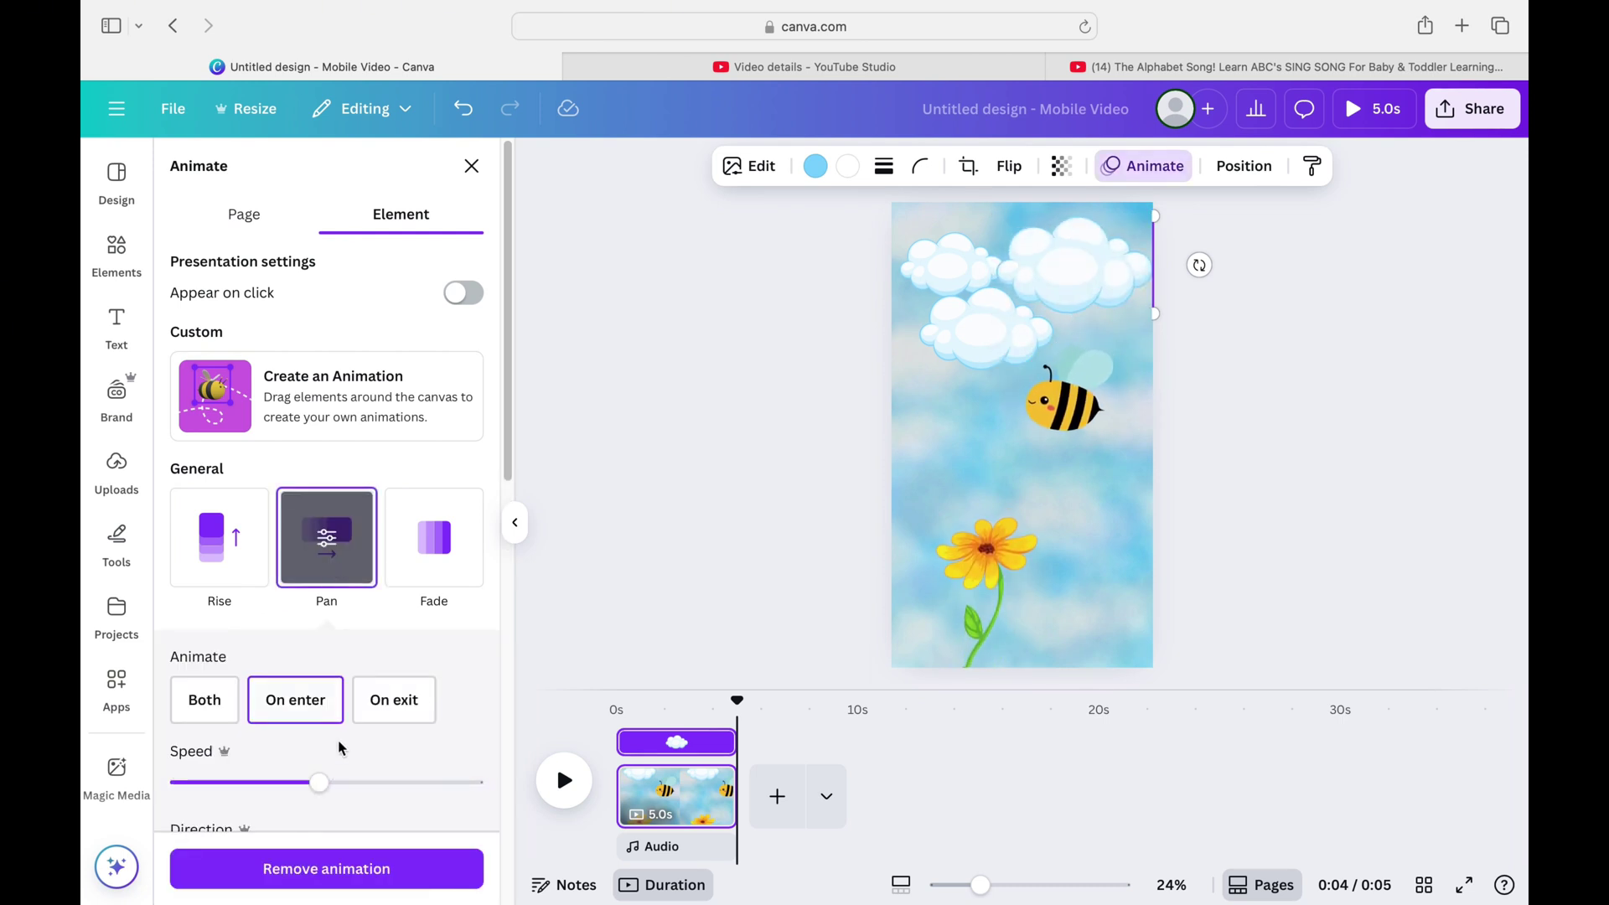
pyautogui.moveTo(320, 783); pyautogui.dragTo(195, 784)
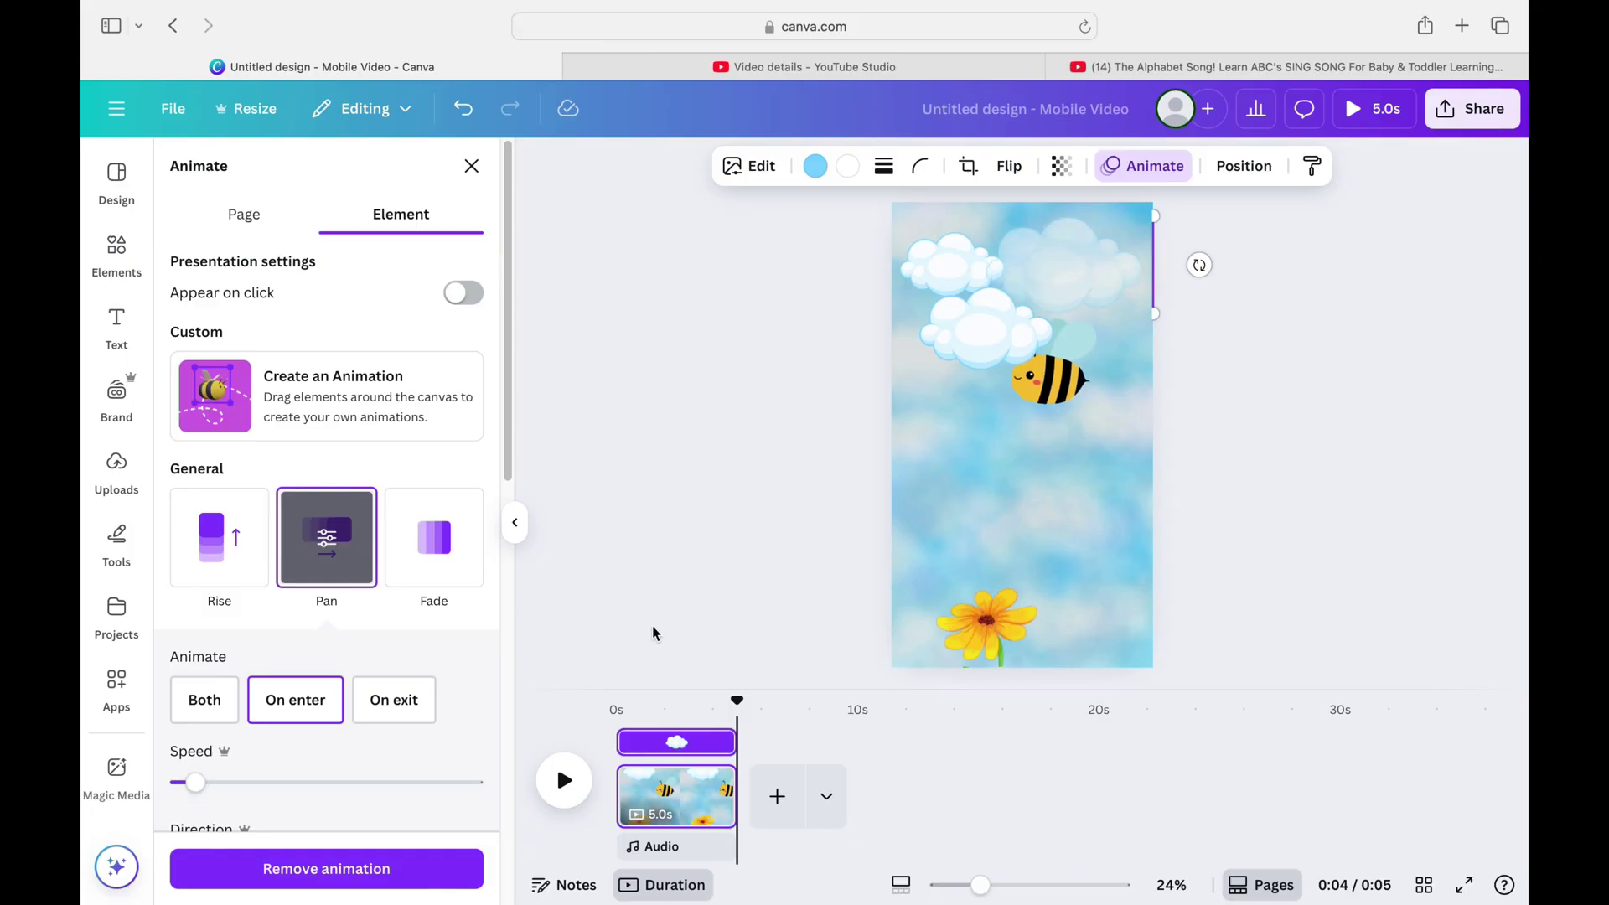
# Step: Apply the Drift animation to the smallest cloud and lower its intensity slightly below the midpoint
pyautogui.click(980, 269)
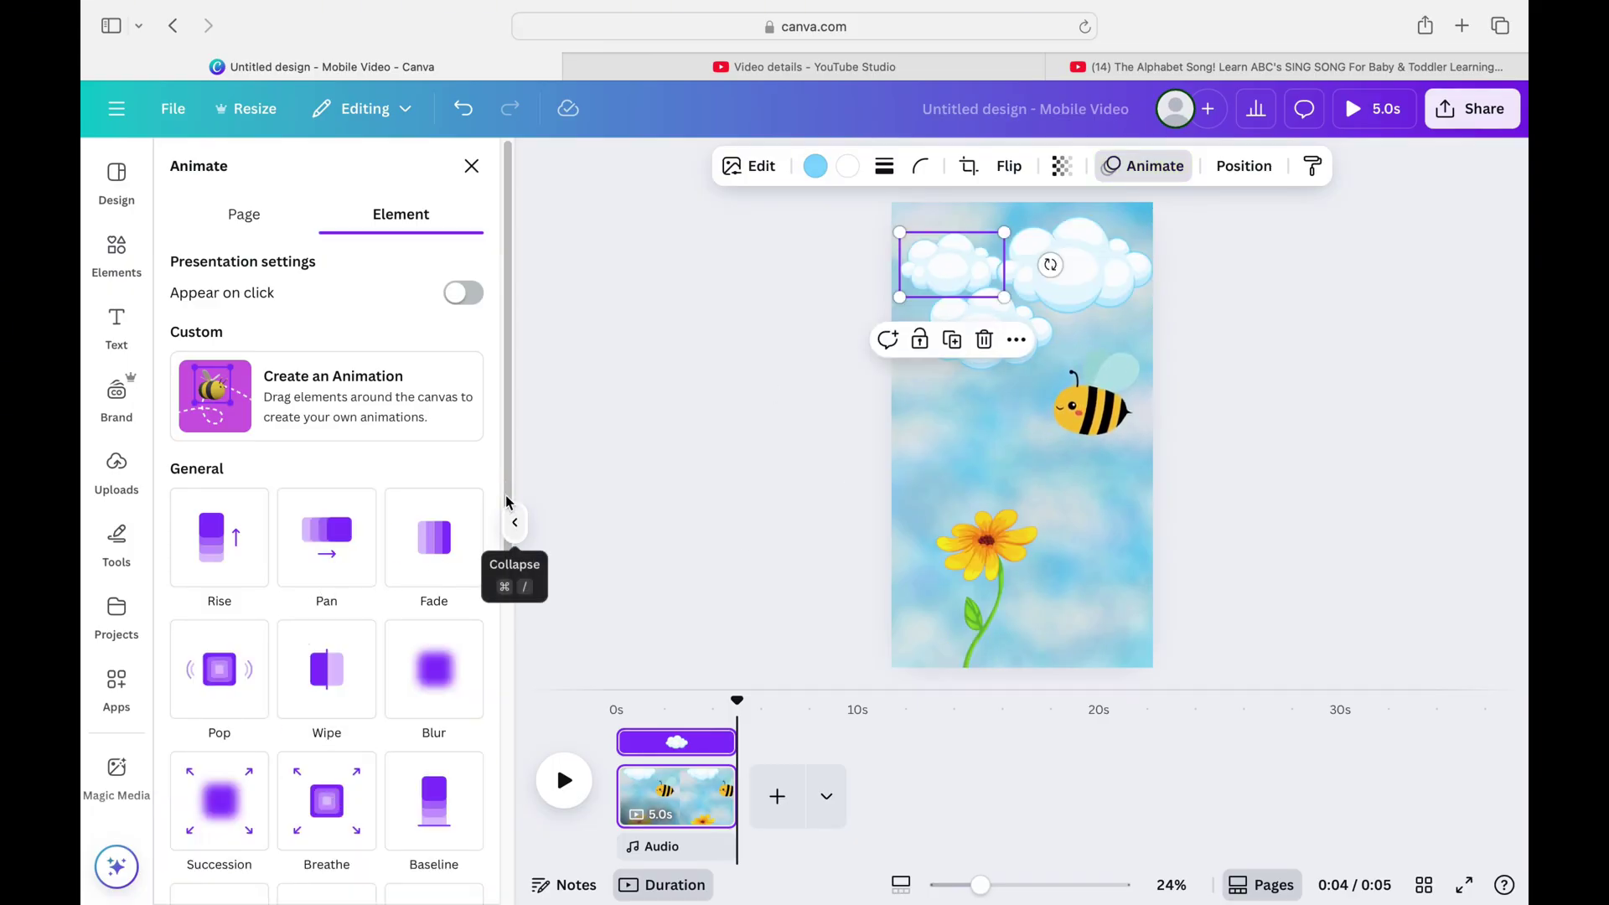
pyautogui.scroll(-5, 509, 563)
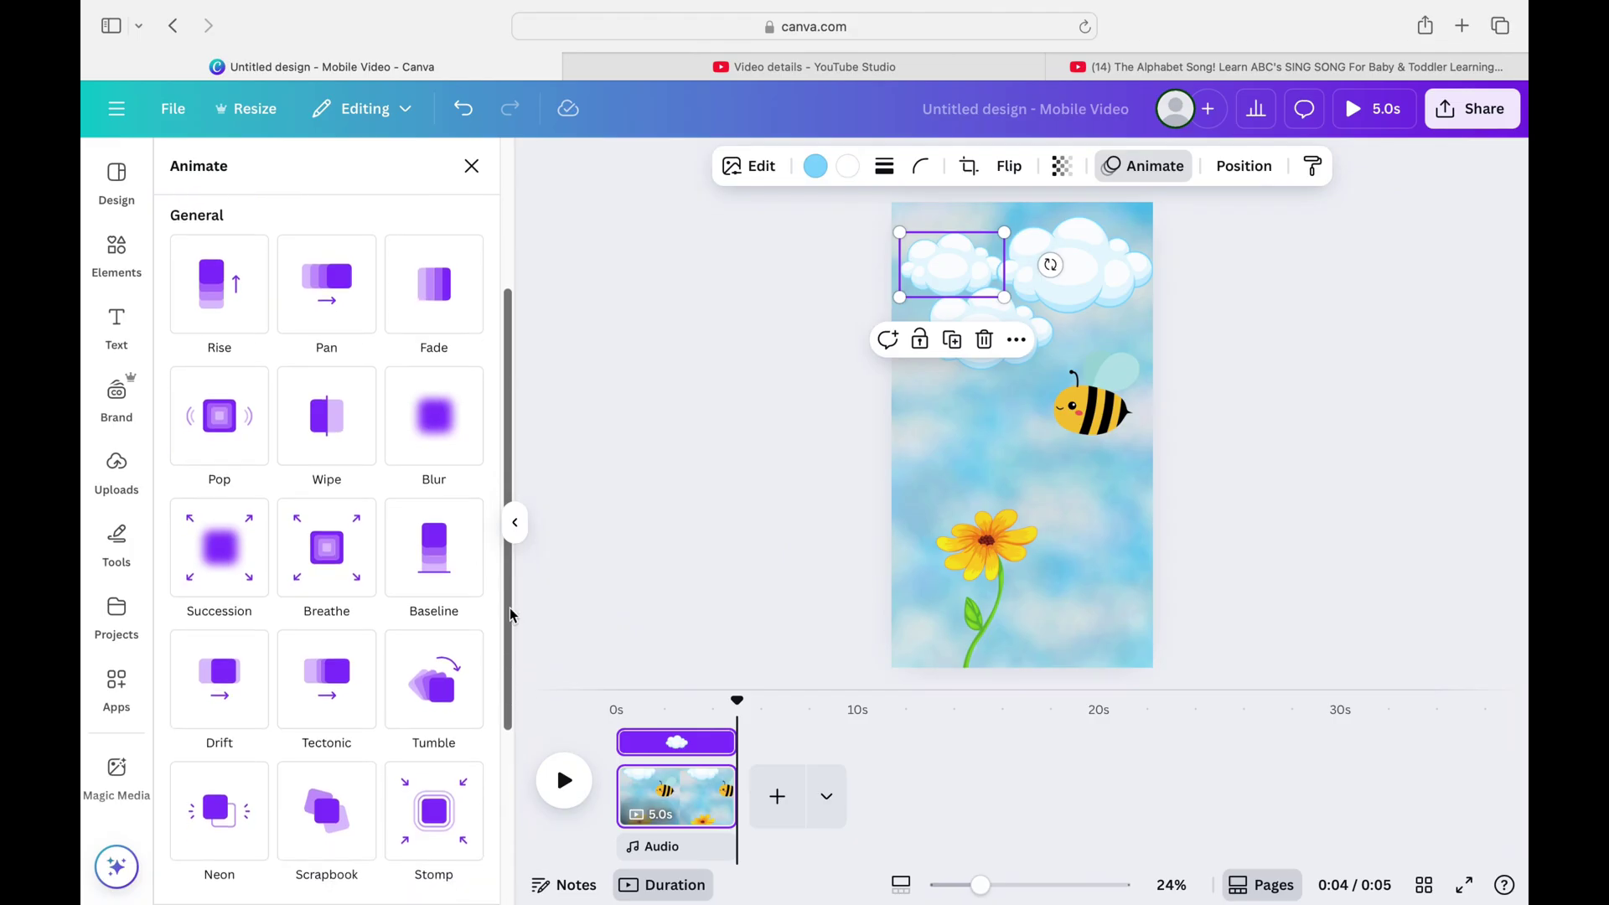
pyautogui.scroll(-1, 508, 605)
pyautogui.click(191, 648)
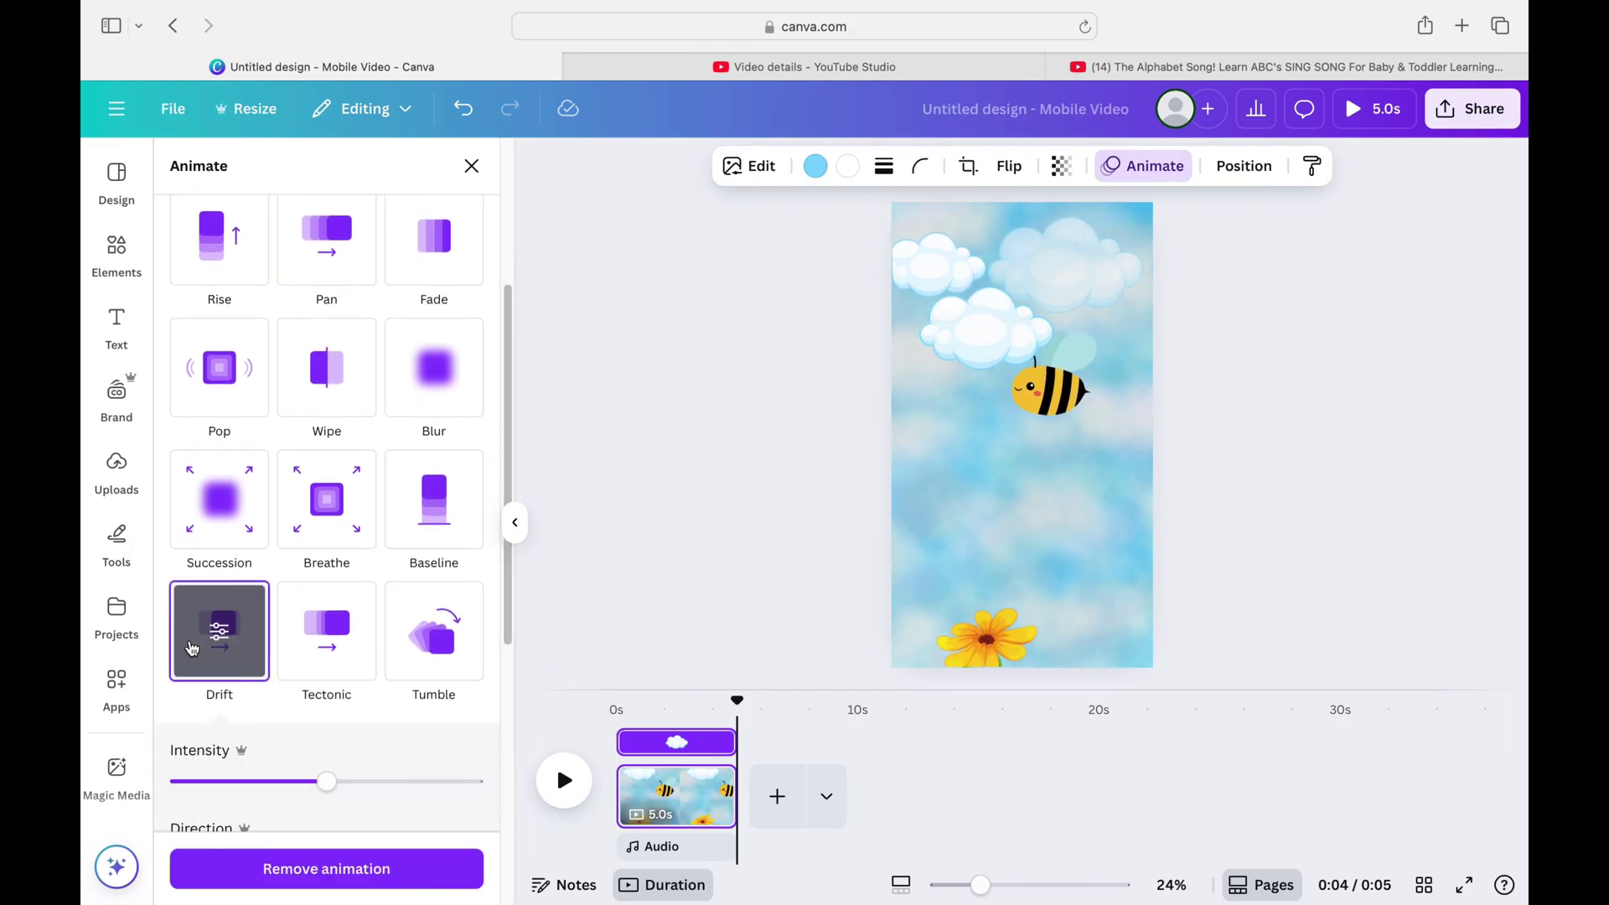
pyautogui.moveTo(327, 785); pyautogui.dragTo(295, 790)
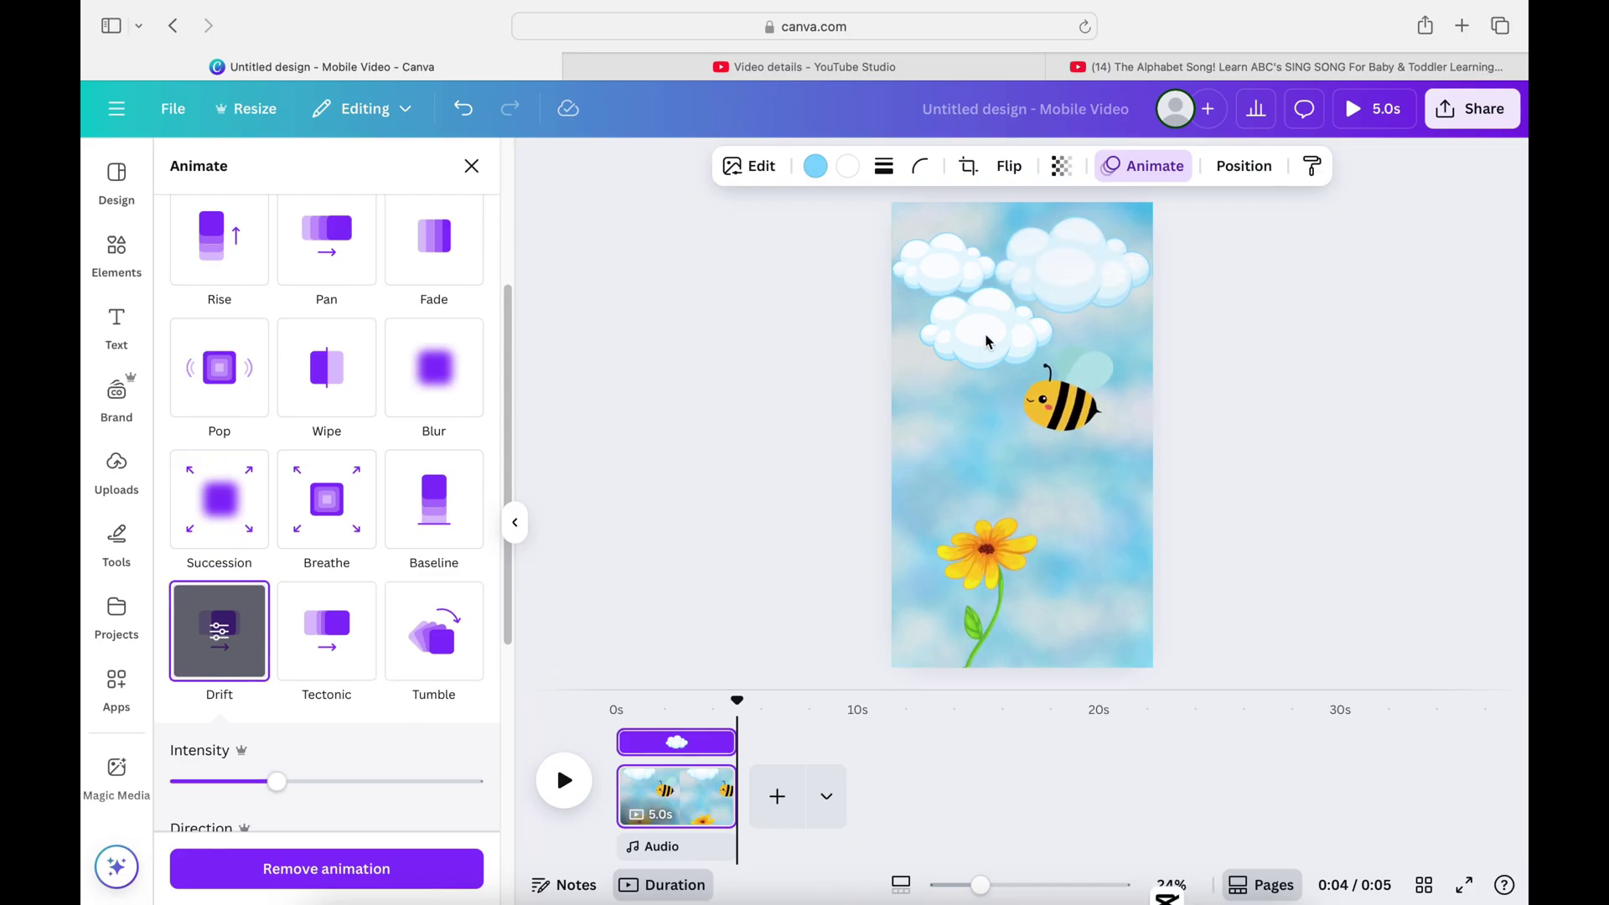
# Step: Apply the Drift animation to the medium-sized lower cloud and reduce its intensity to a low level
pyautogui.click(992, 304)
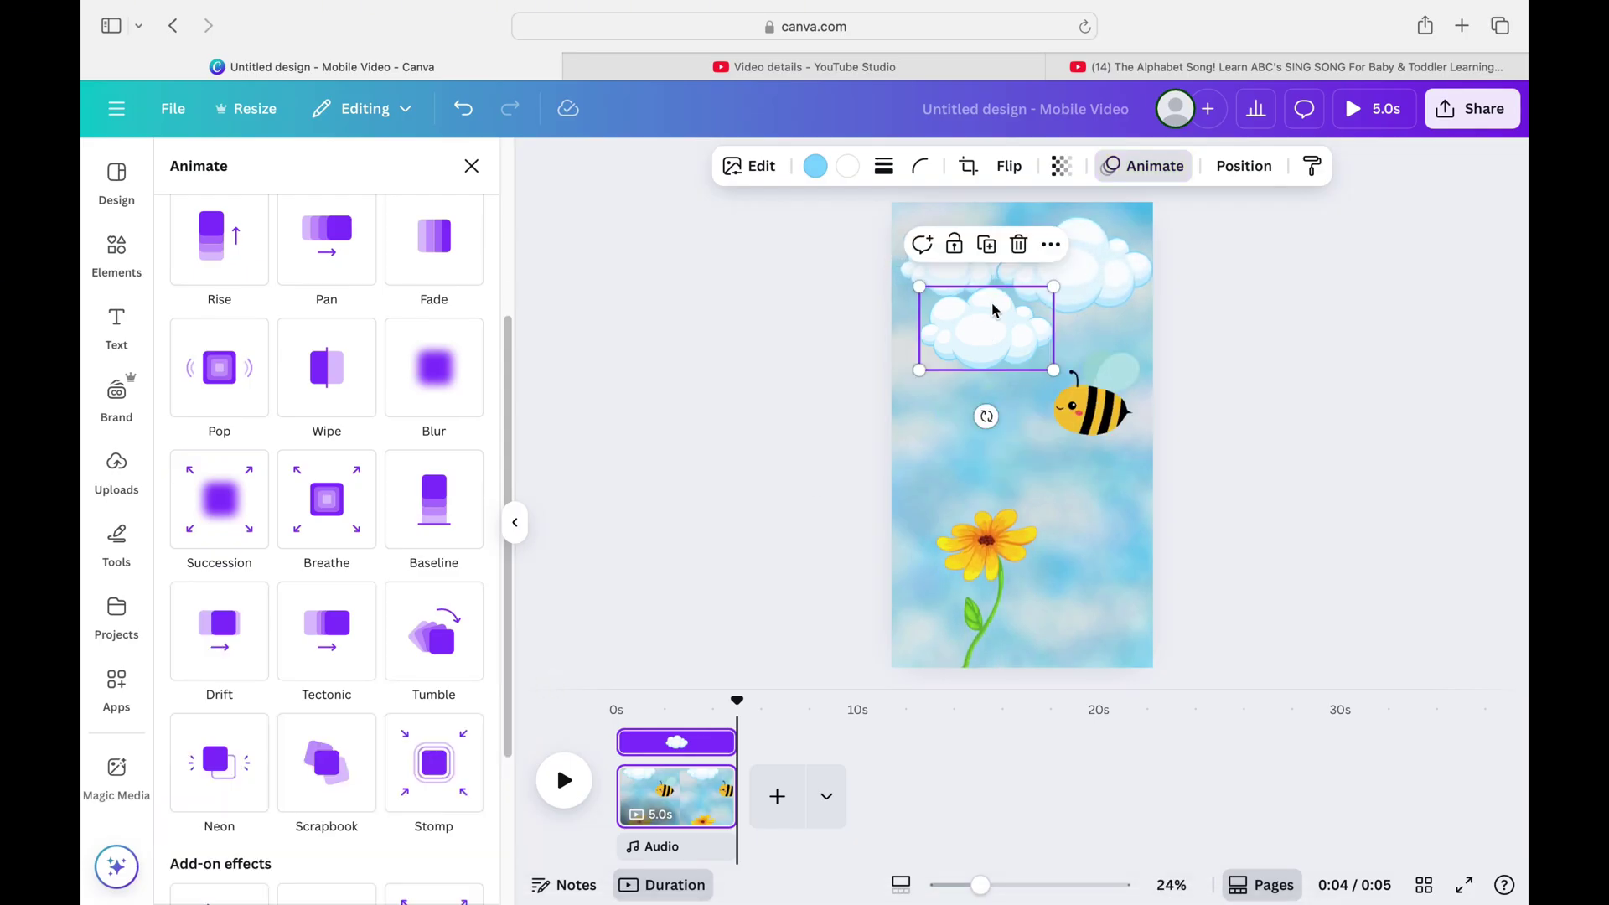
pyautogui.click(254, 672)
pyautogui.moveTo(327, 781); pyautogui.dragTo(209, 782)
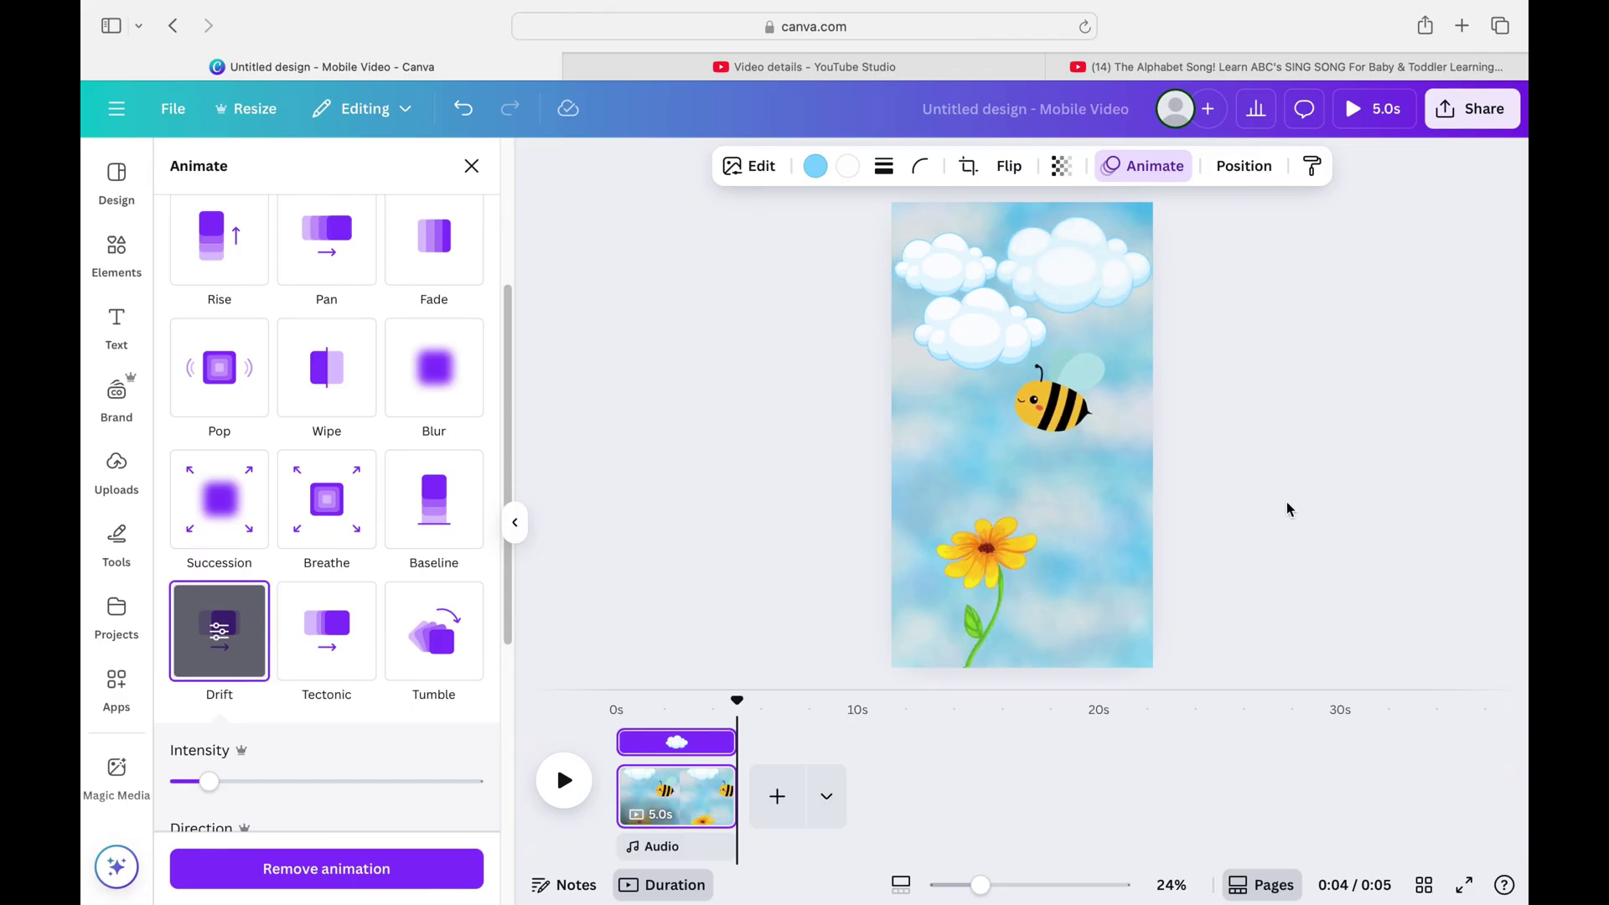
pyautogui.press('Escape')
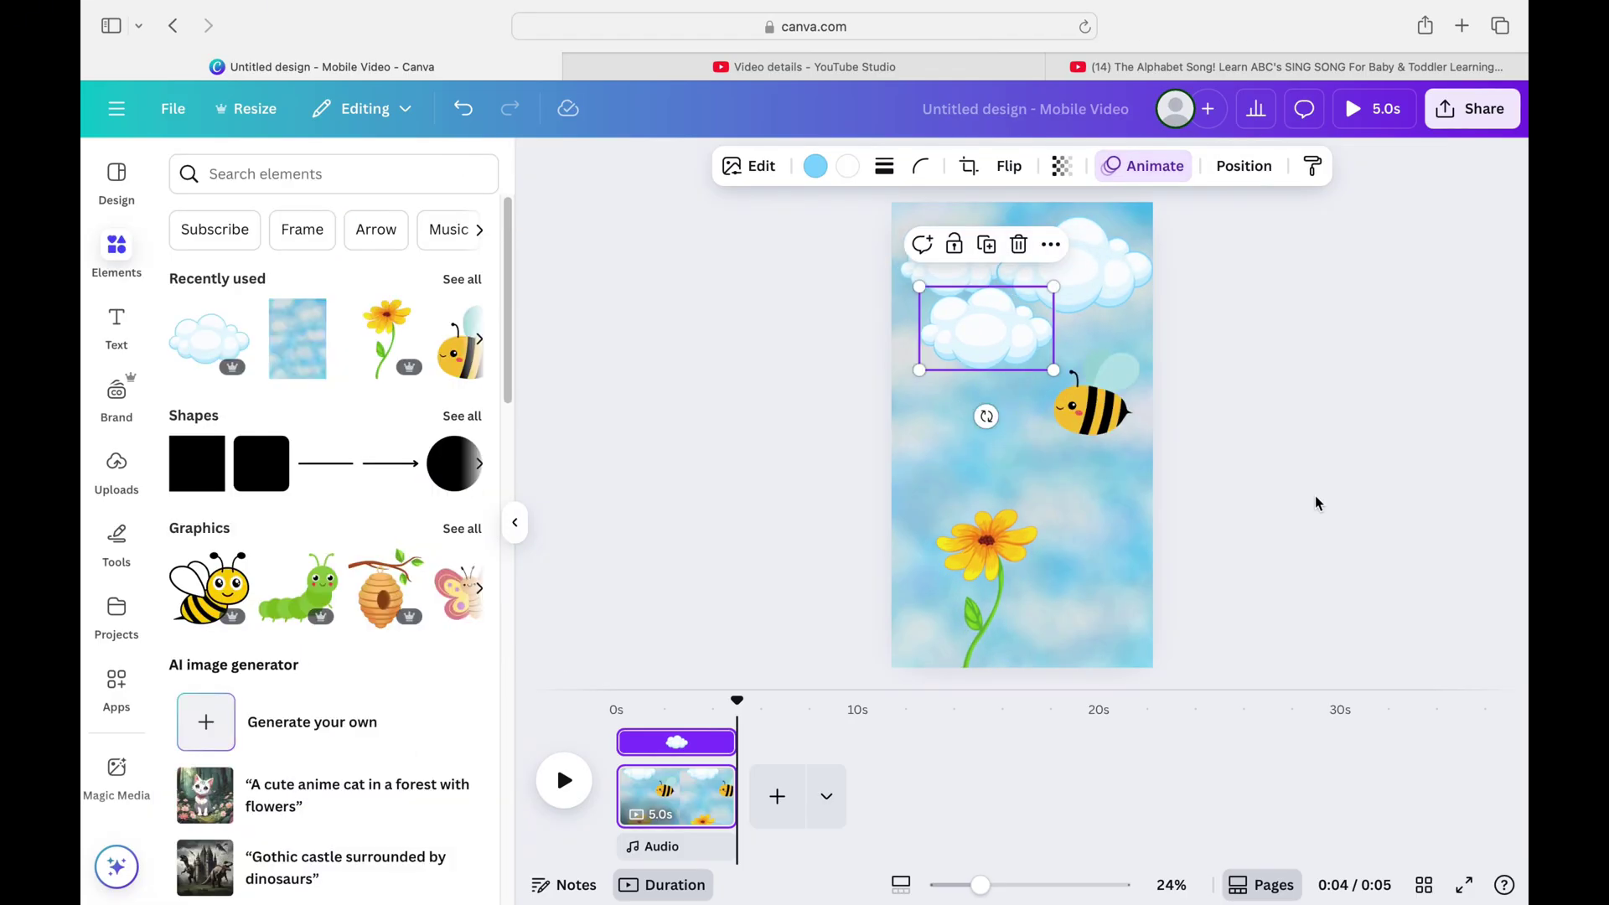
pyautogui.click(1225, 497)
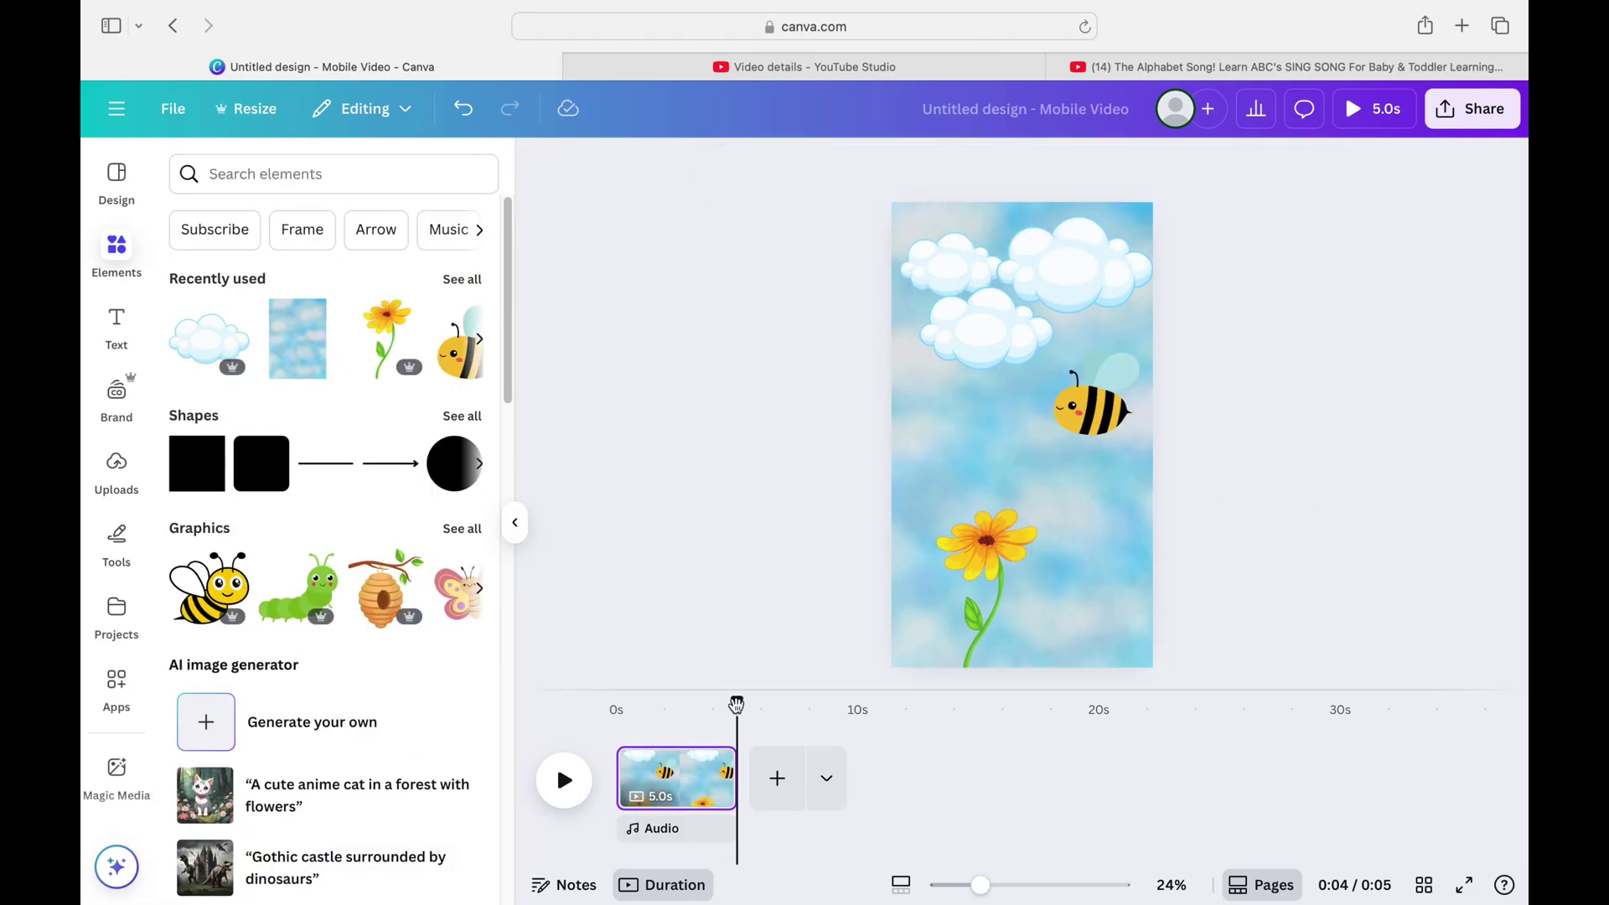
# Step: Search elements for "butterfly" and look through the graphics for a suitable butterfly
pyautogui.moveTo(736, 704); pyautogui.dragTo(594, 703)
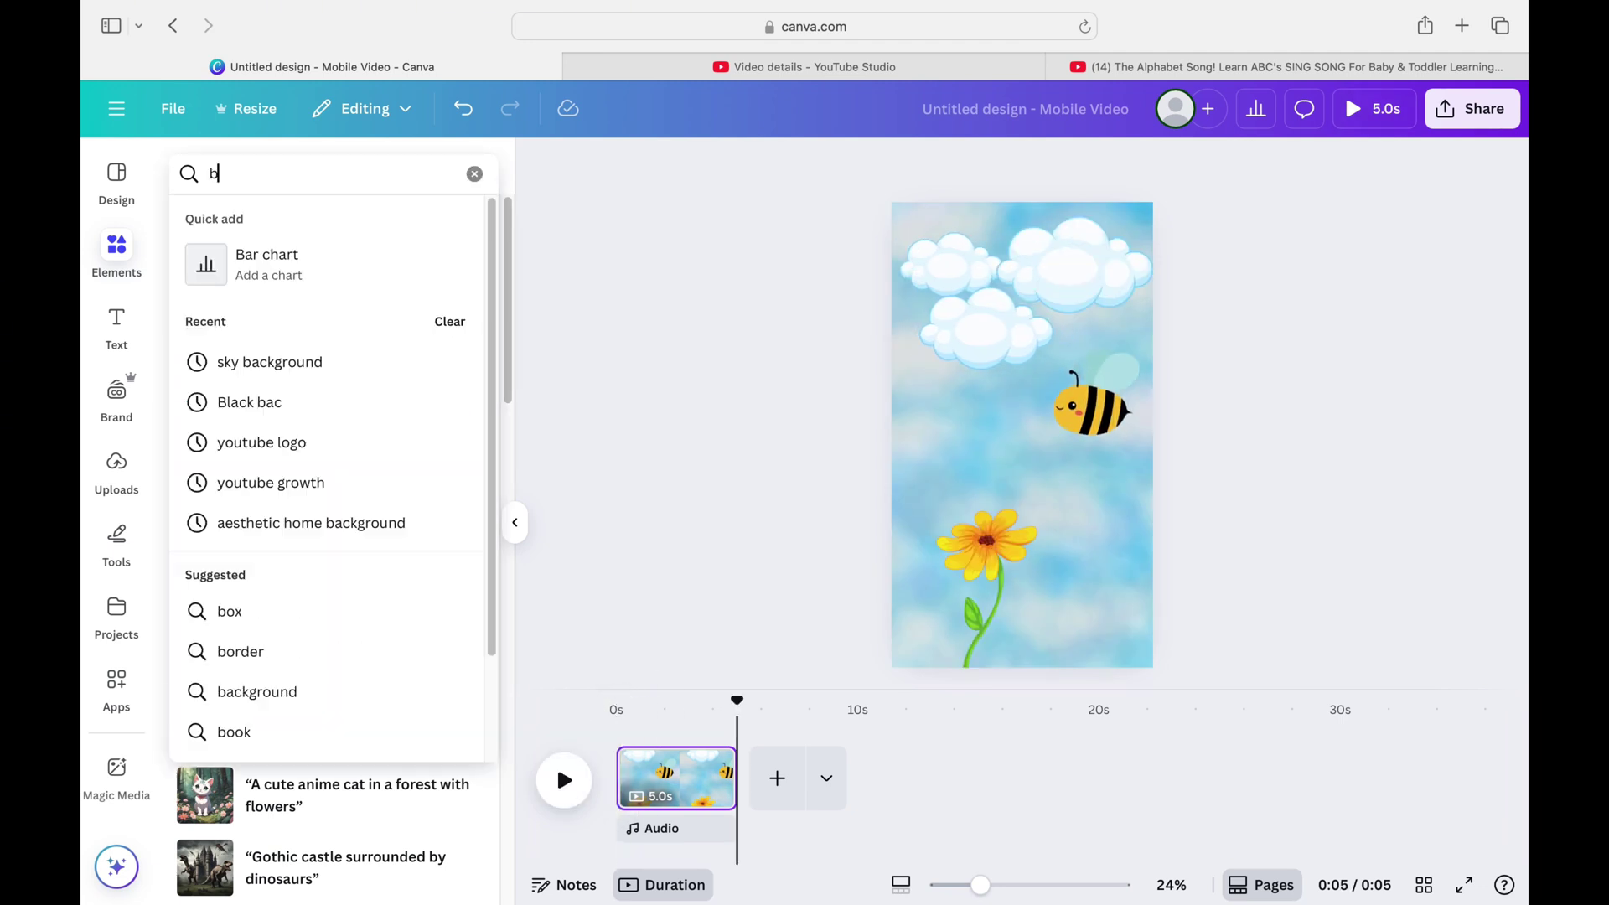
pyautogui.write('utter')
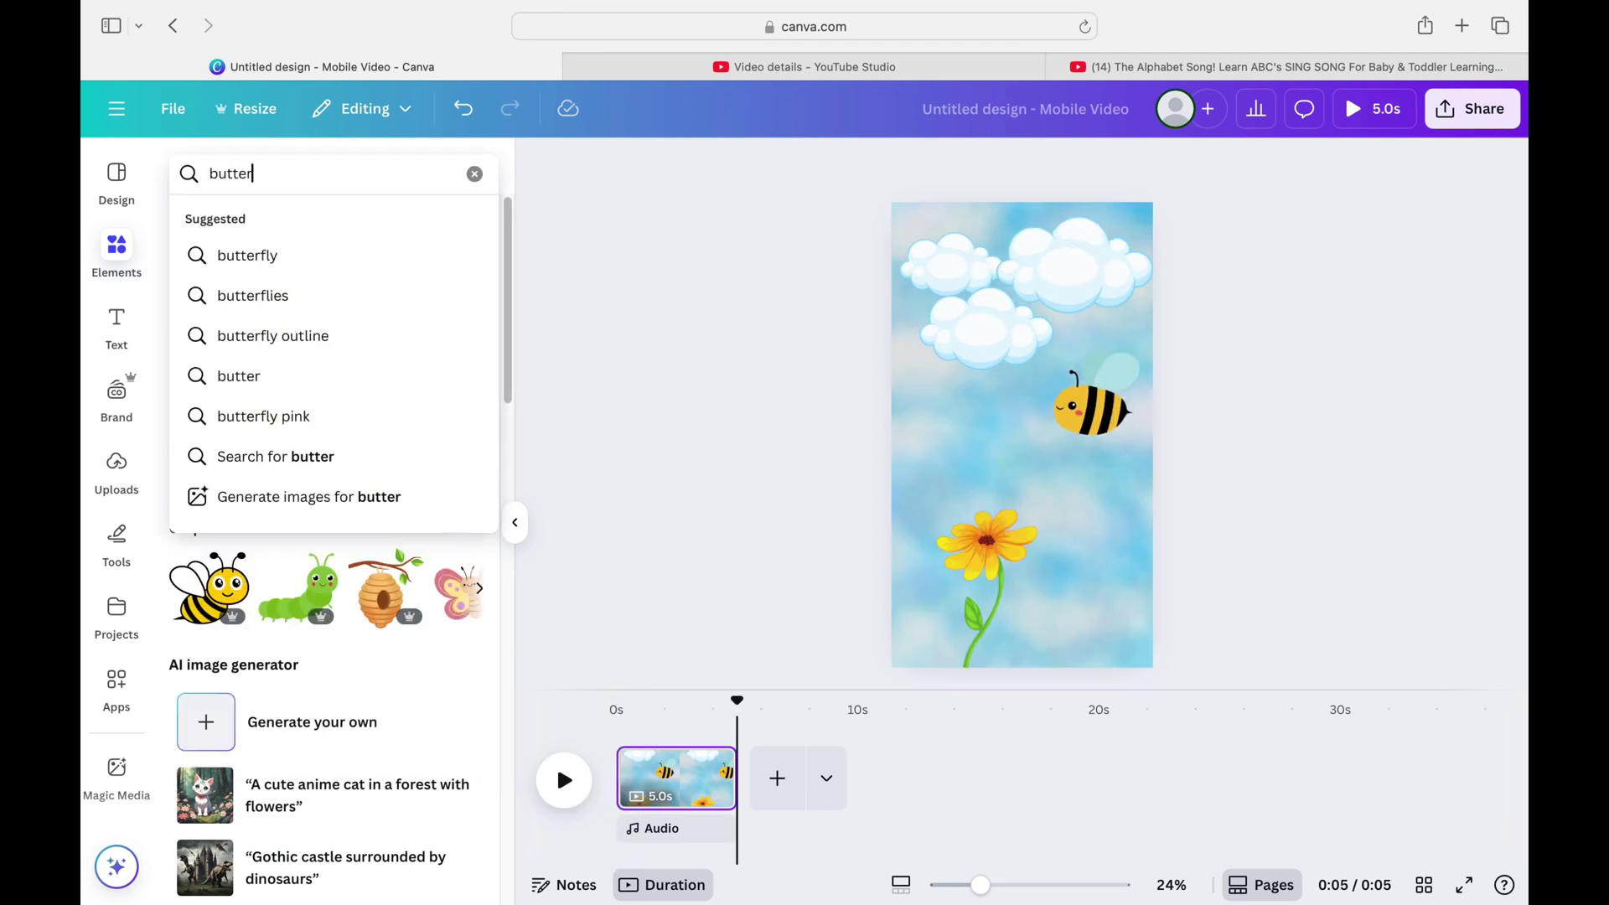
pyautogui.click(288, 259)
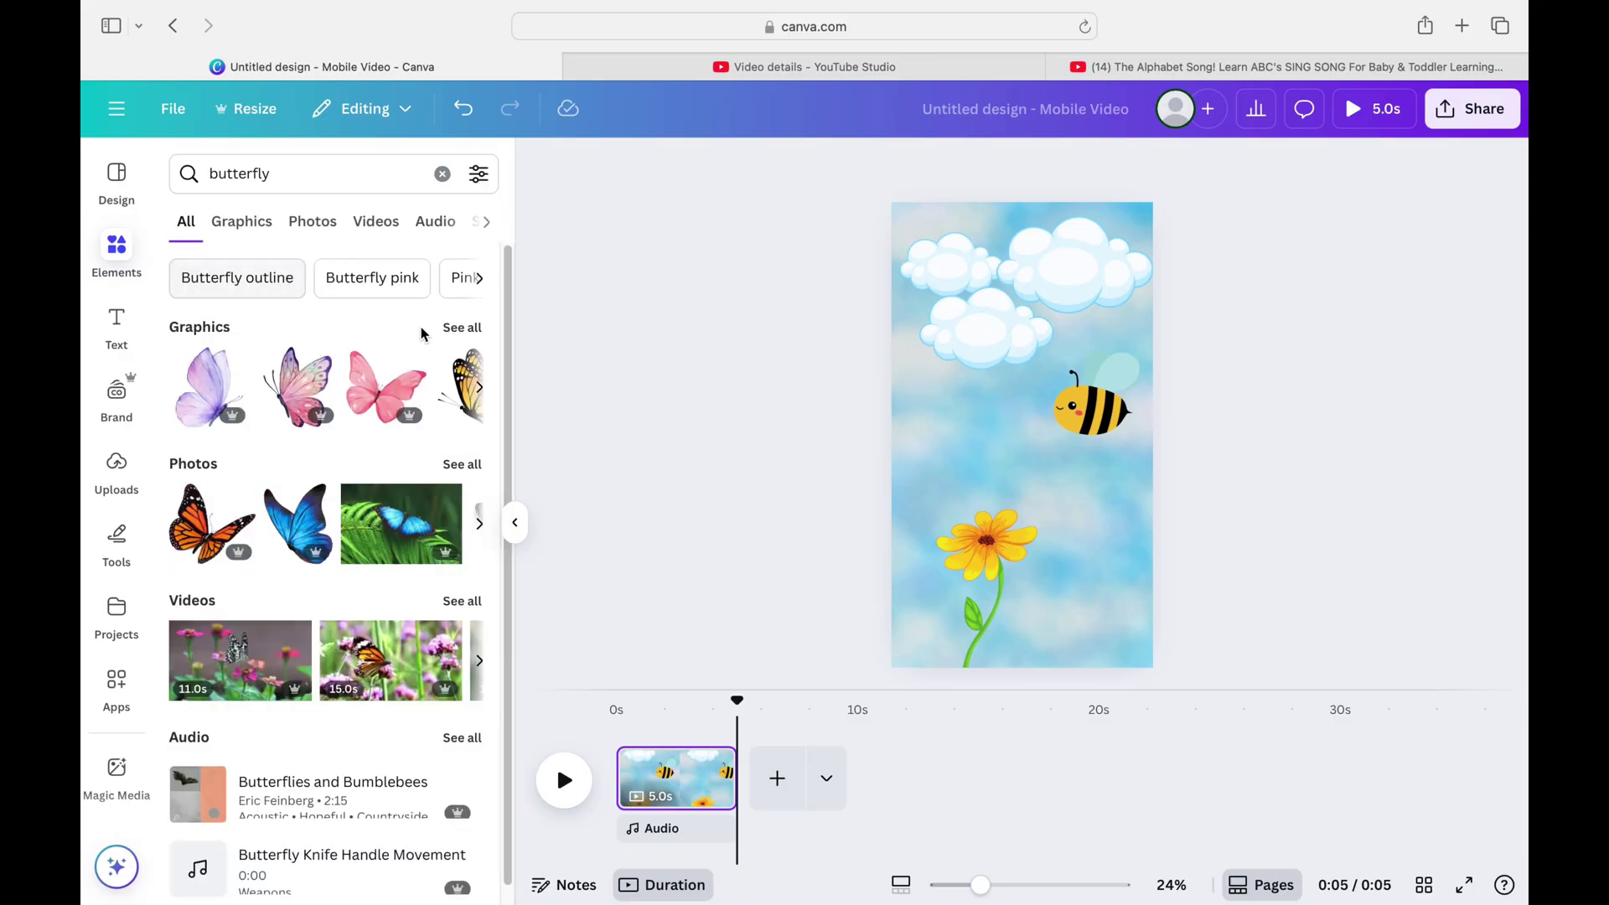
pyautogui.click(459, 329)
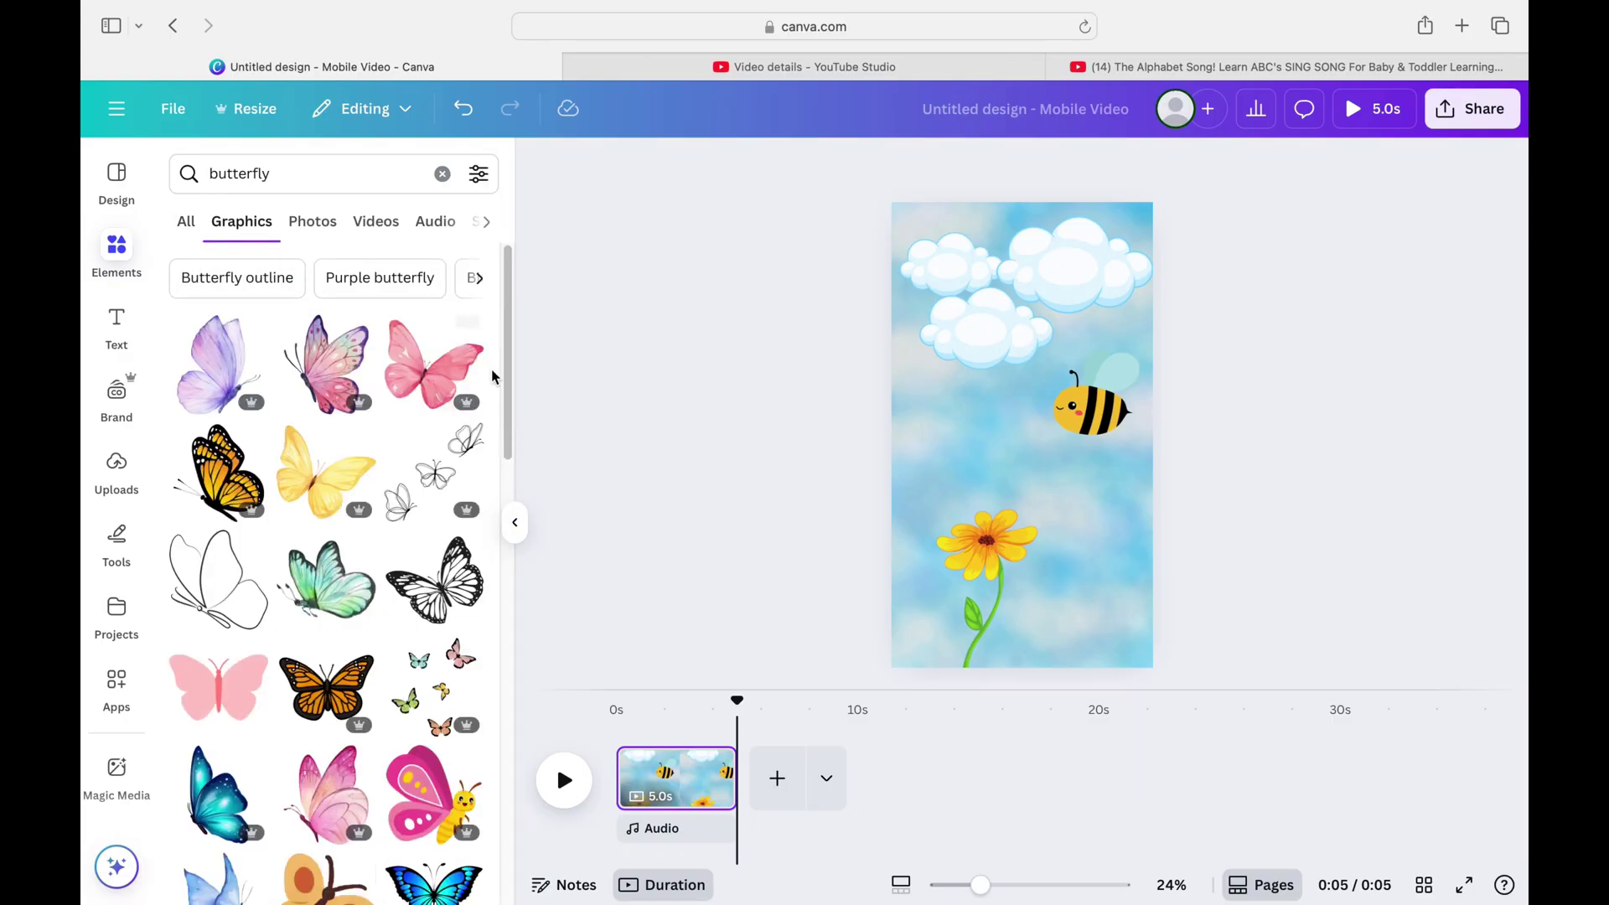
pyautogui.moveTo(506, 382); pyautogui.dragTo(493, 610)
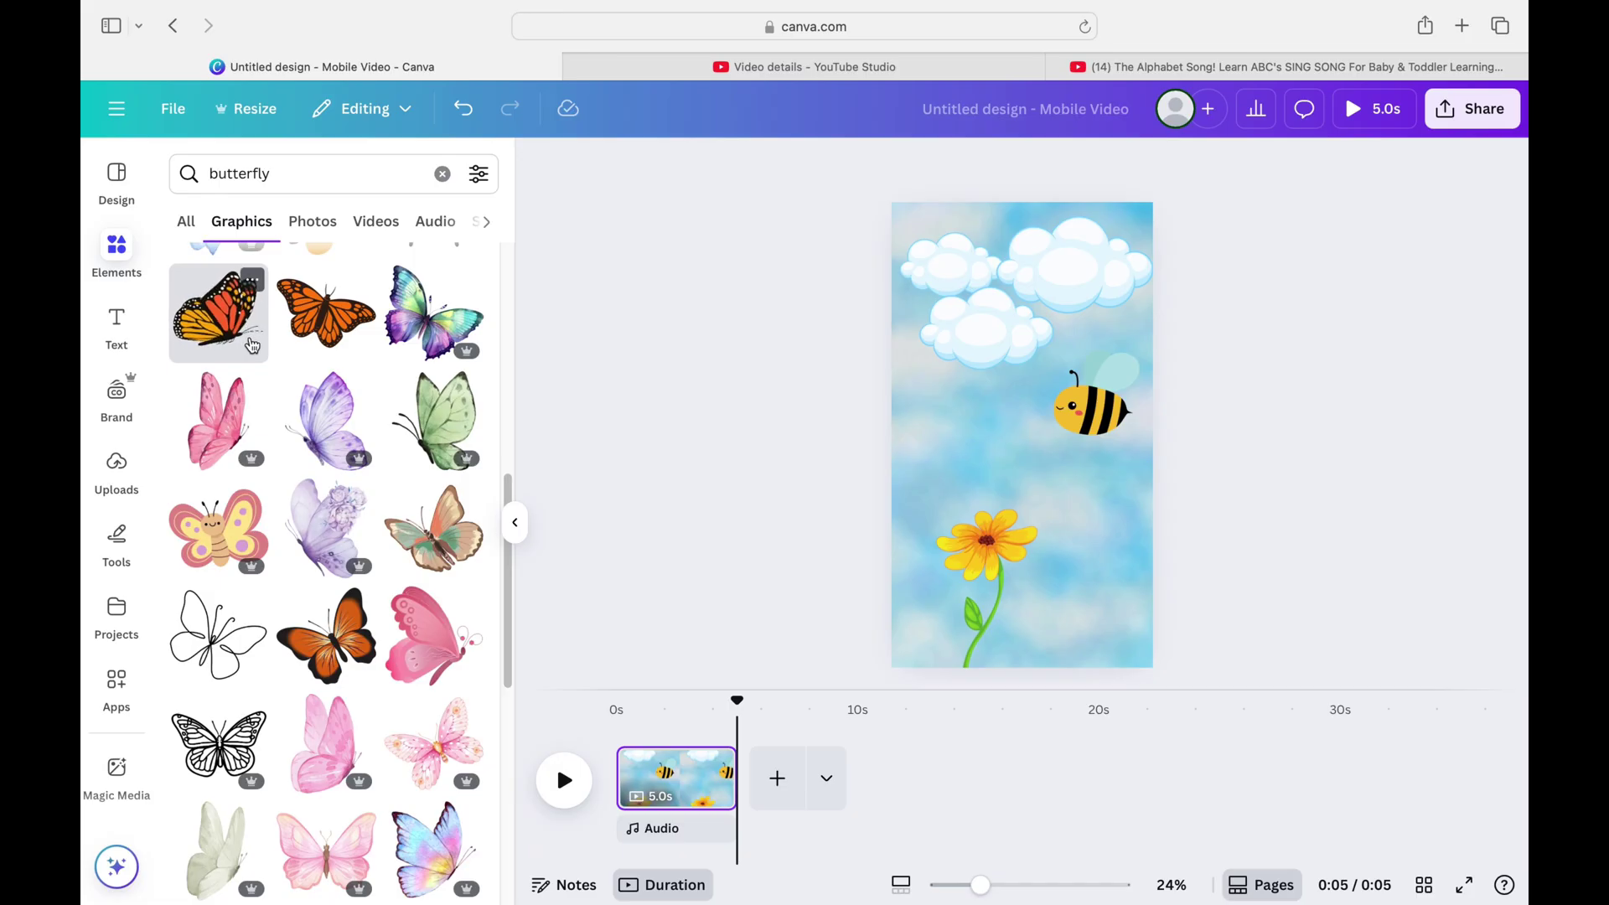
# Step: Search graphics for "fluttering butterfly", add the orange monarch, and place it at a small size near the page's left edge over the clouds
pyautogui.click(211, 178)
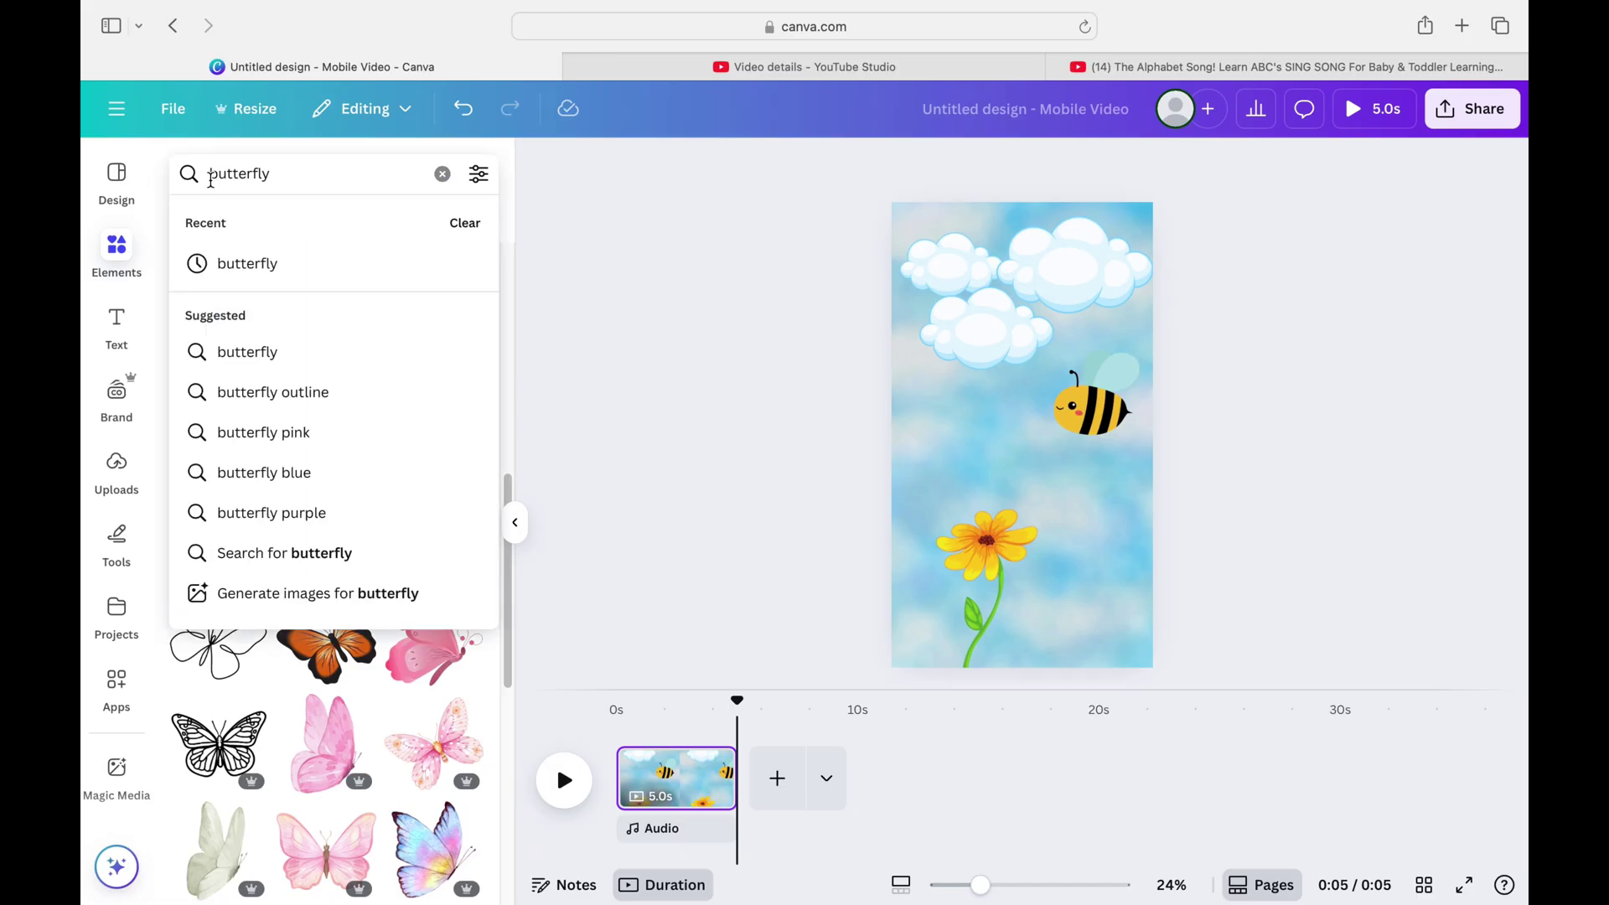
pyautogui.write('flutt')
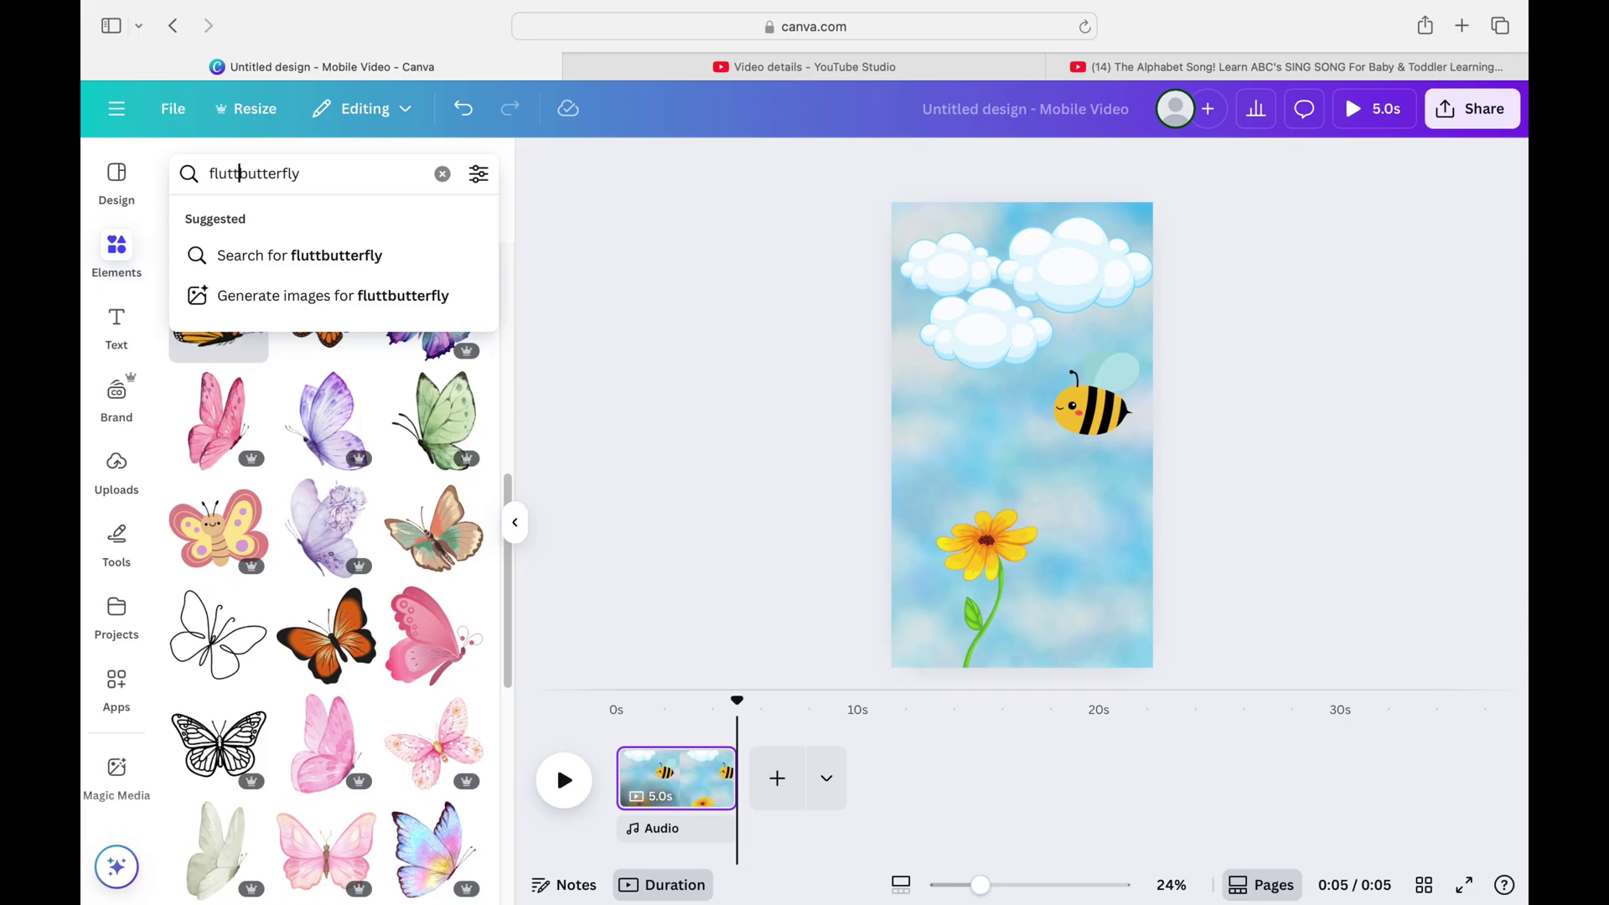
pyautogui.write('ering')
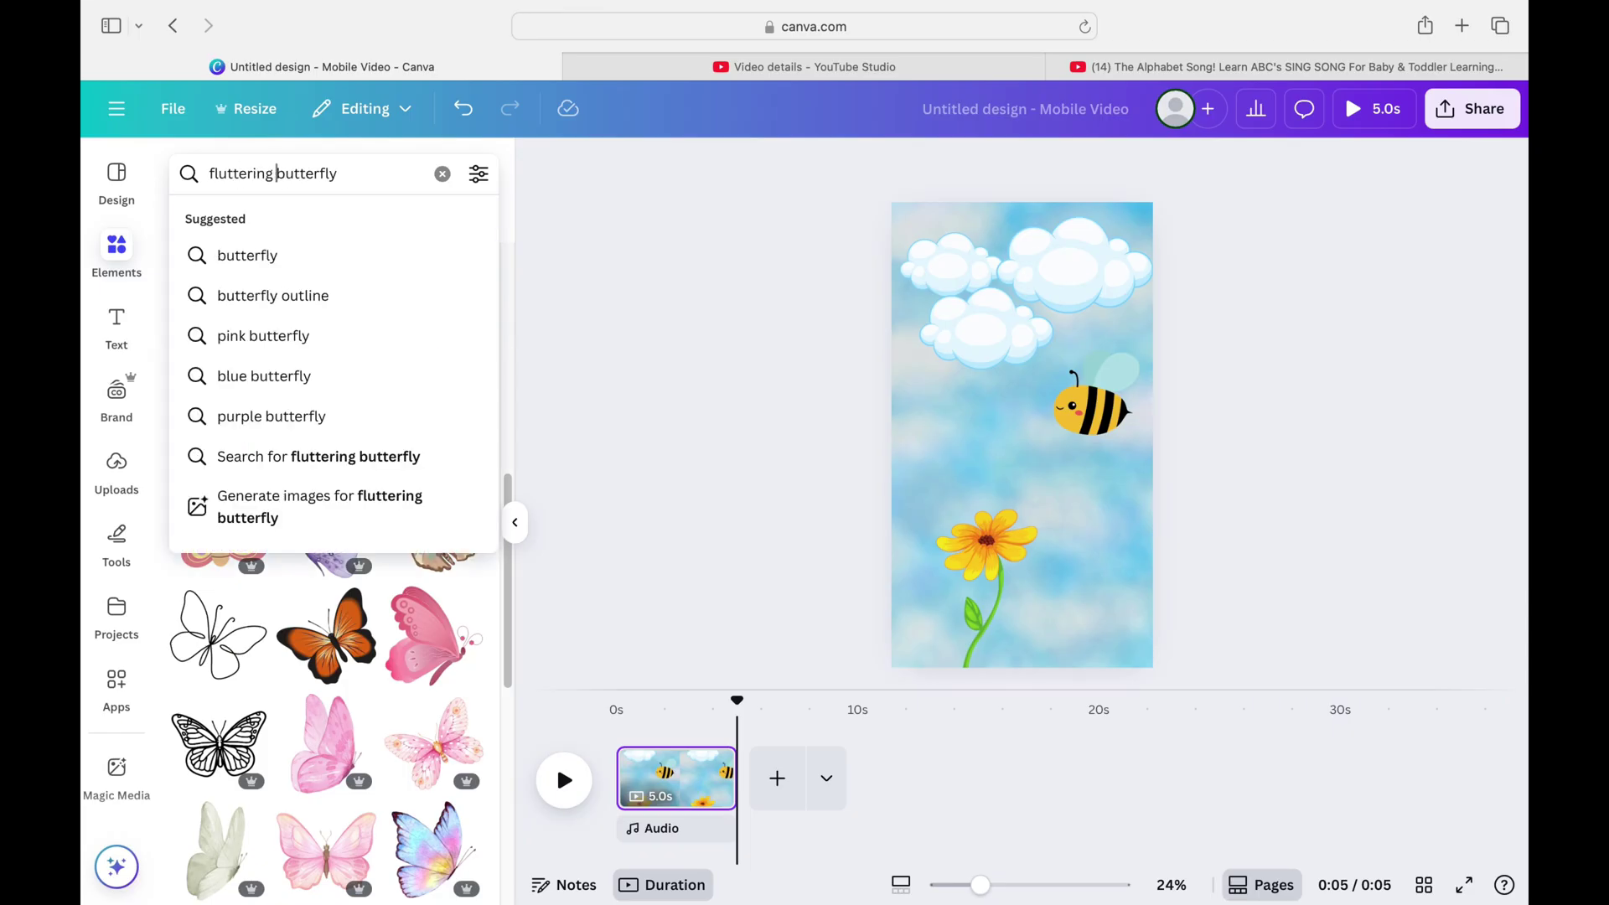
pyautogui.press('Return')
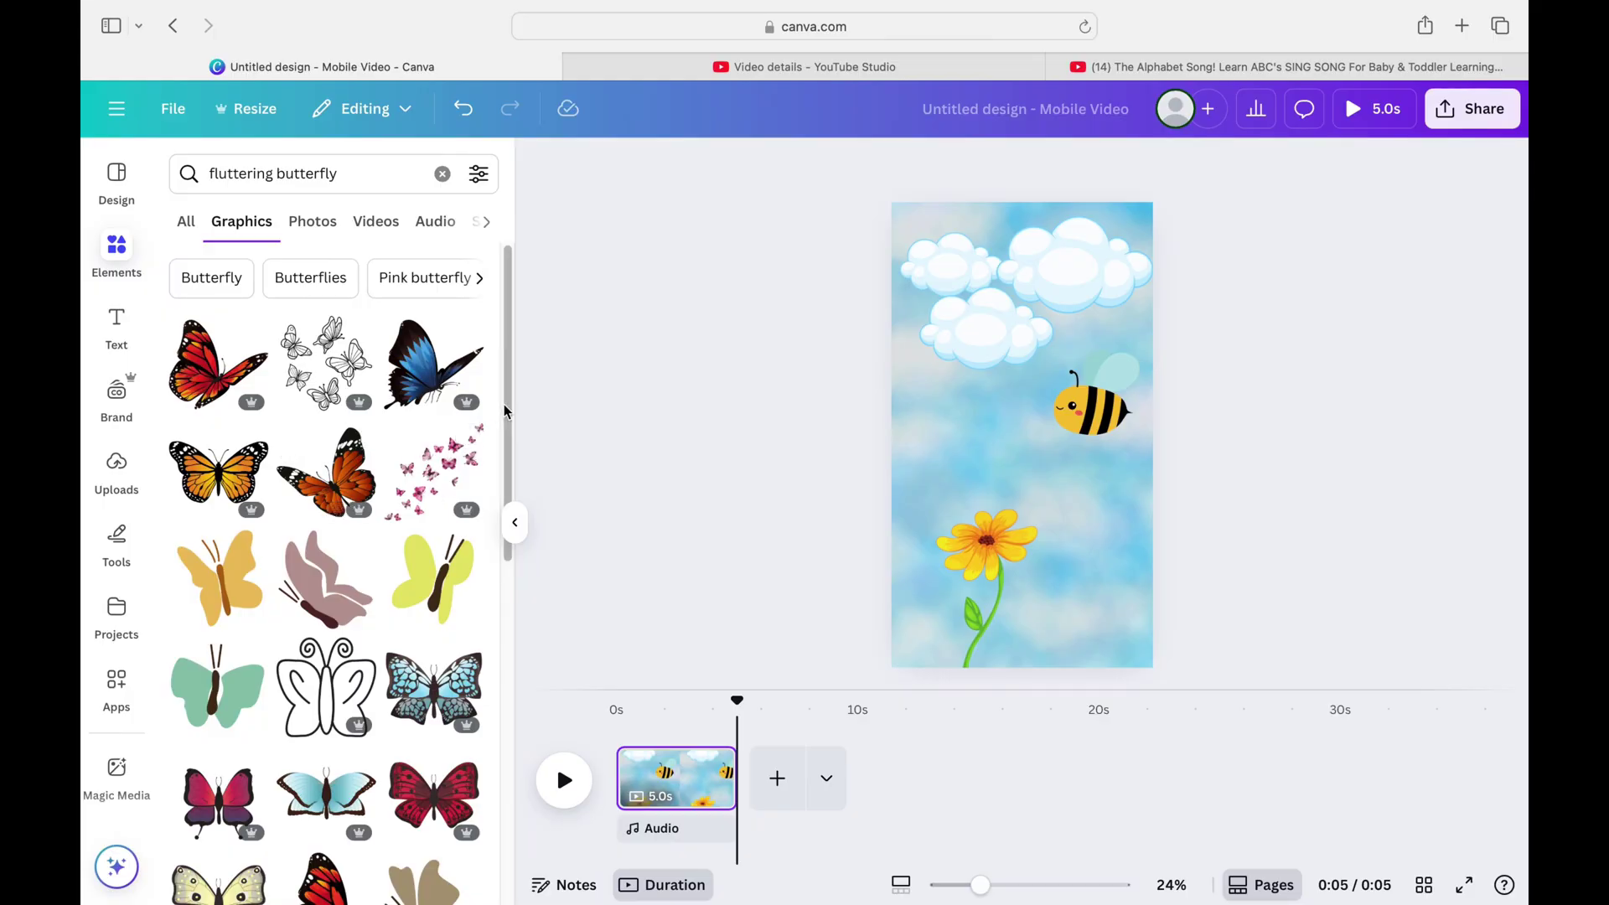
pyautogui.moveTo(505, 404); pyautogui.dragTo(456, 838)
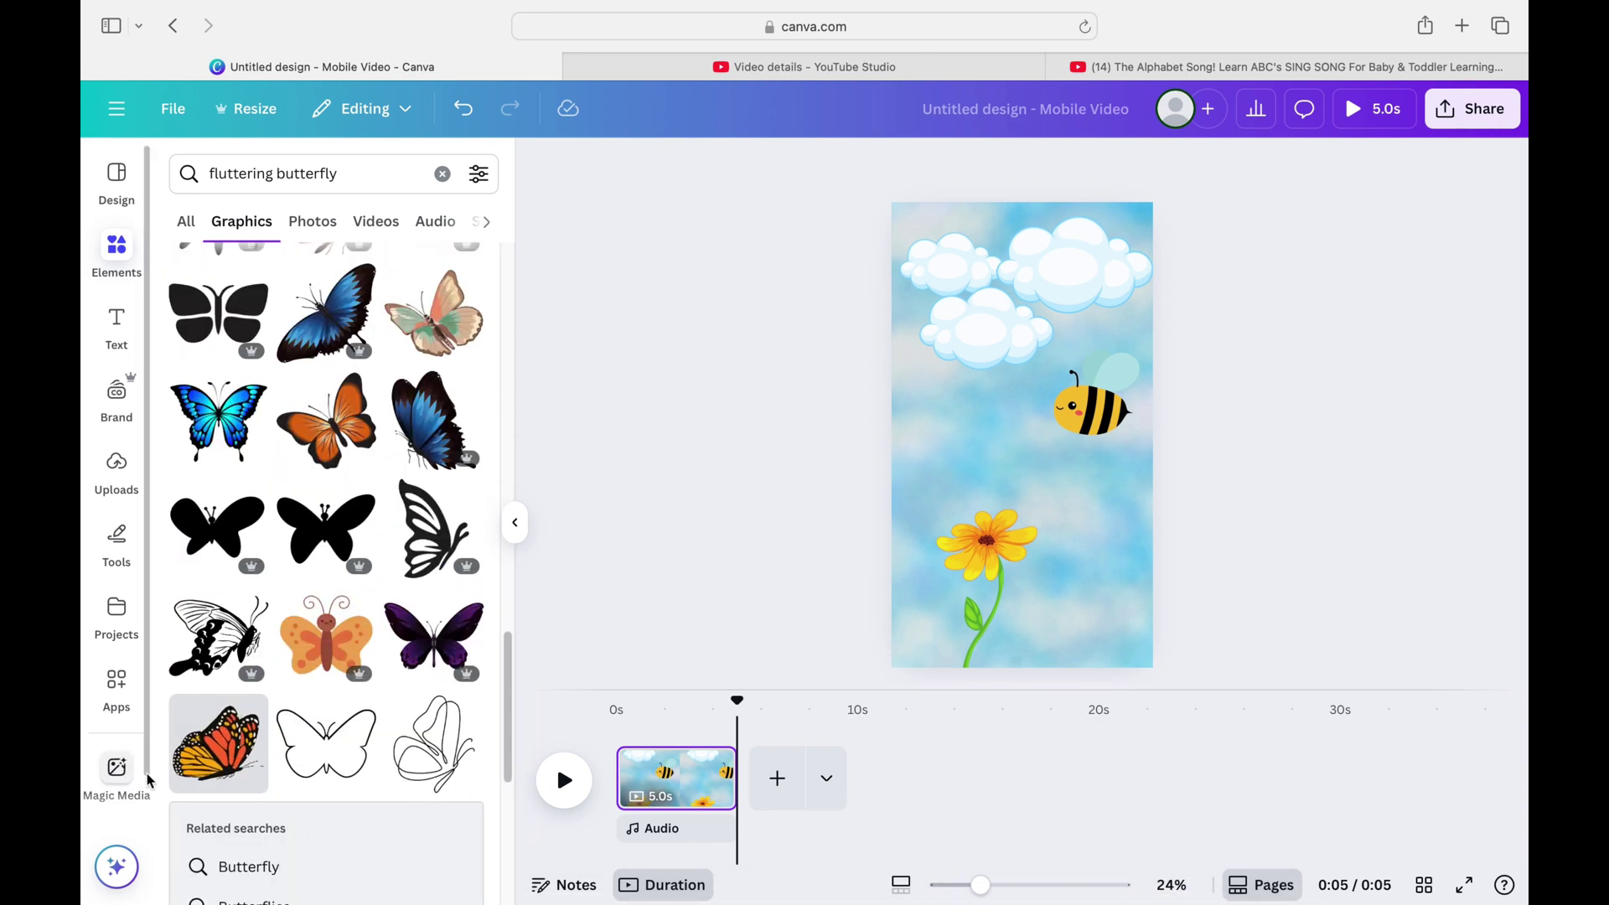
pyautogui.click(218, 738)
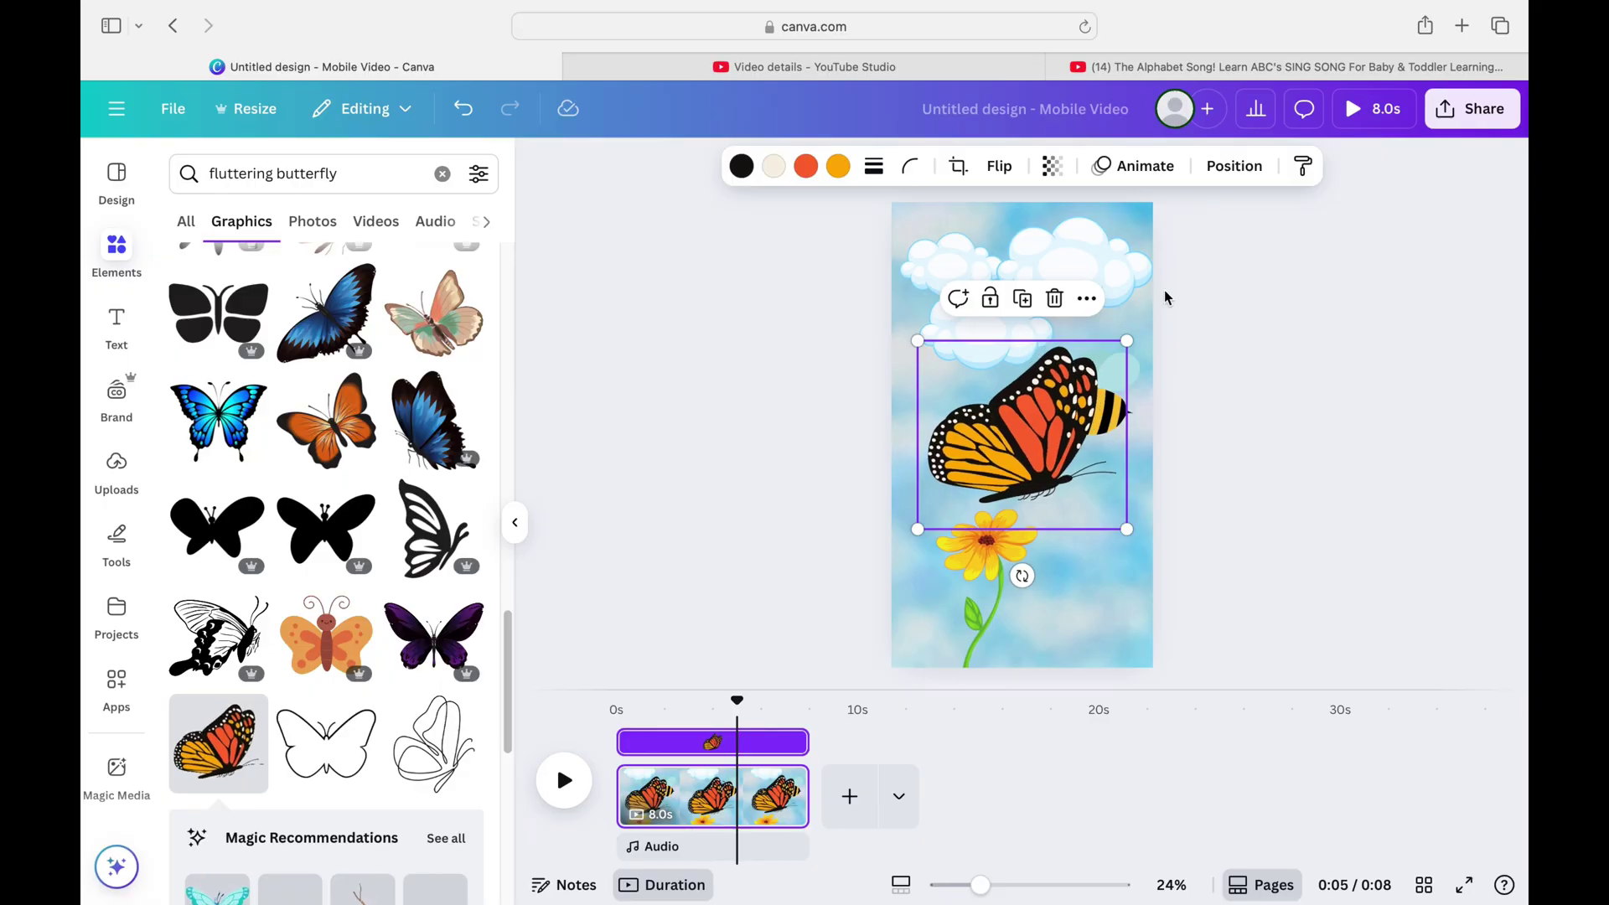
pyautogui.moveTo(1126, 341); pyautogui.dragTo(946, 308)
# Step: Create a custom animation that flies the butterfly from the clouds down onto the yellow flower
pyautogui.click(1169, 169)
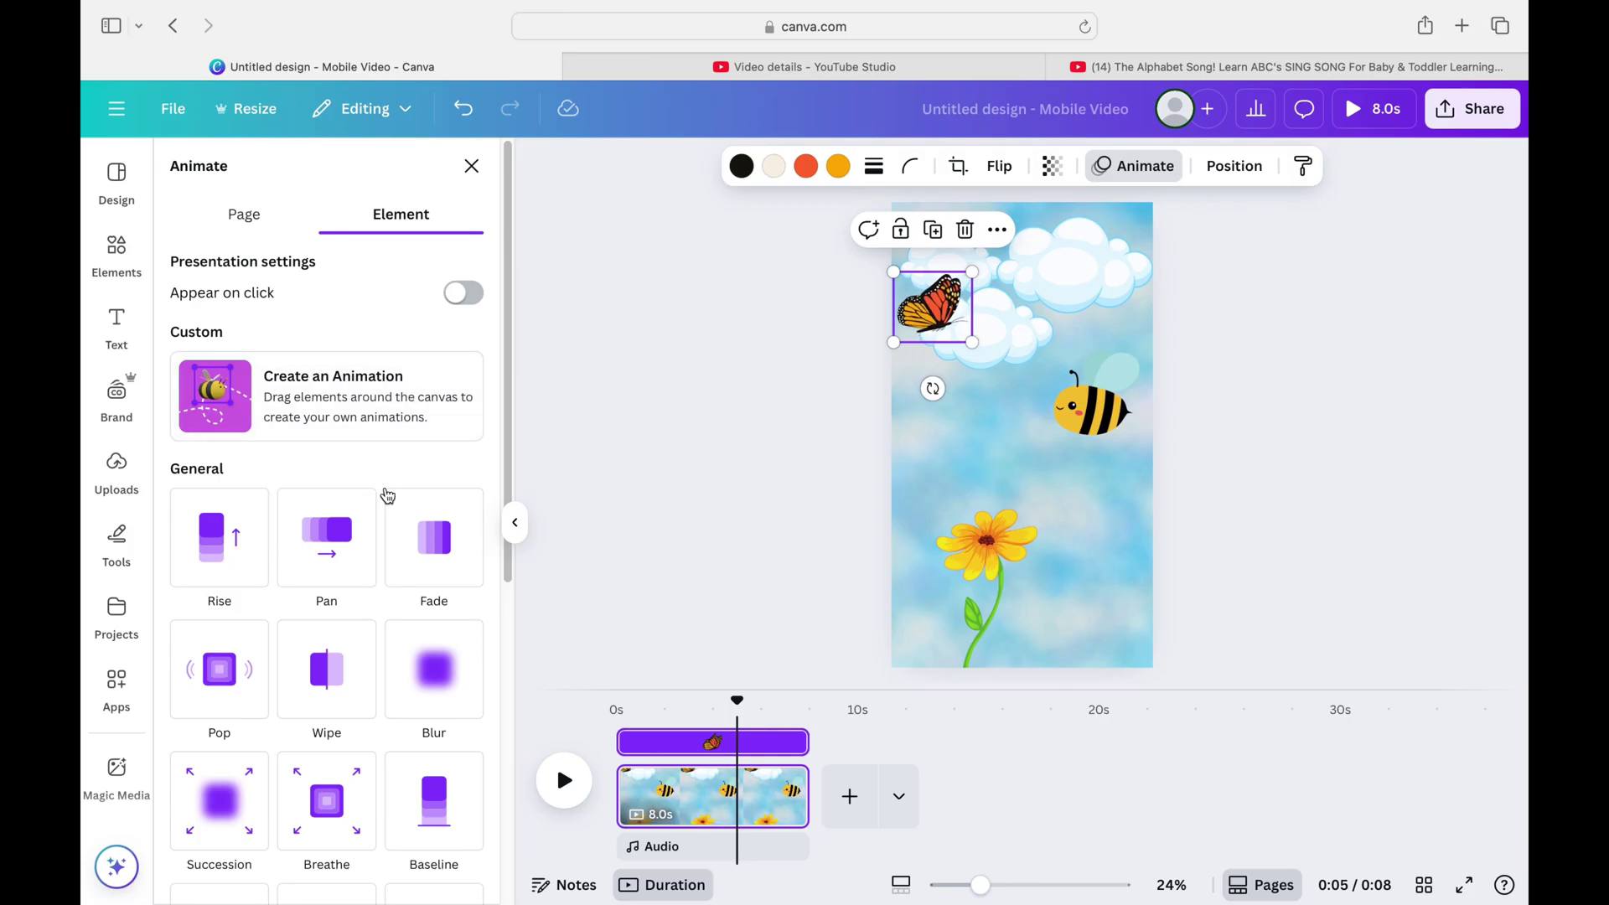
pyautogui.click(375, 407)
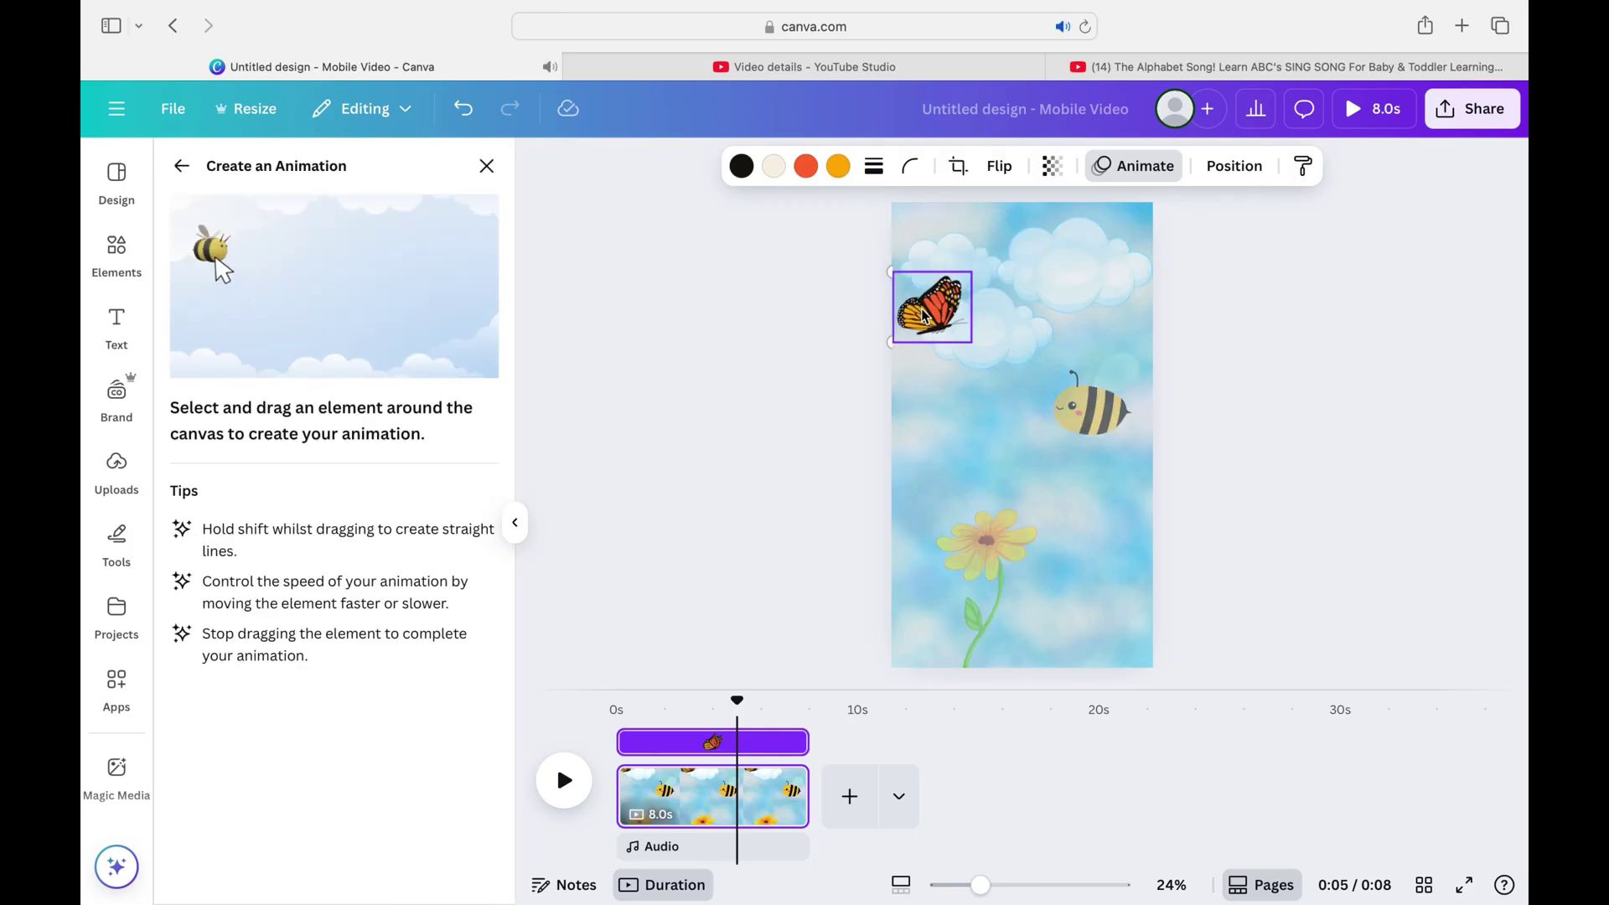
pyautogui.moveTo(922, 314)
pyautogui.mouseDown()
pyautogui.moveTo(927, 372)
pyautogui.moveTo(947, 361)
pyautogui.moveTo(959, 379)
pyautogui.moveTo(912, 492)
pyautogui.moveTo(969, 526)
pyautogui.mouseUp()
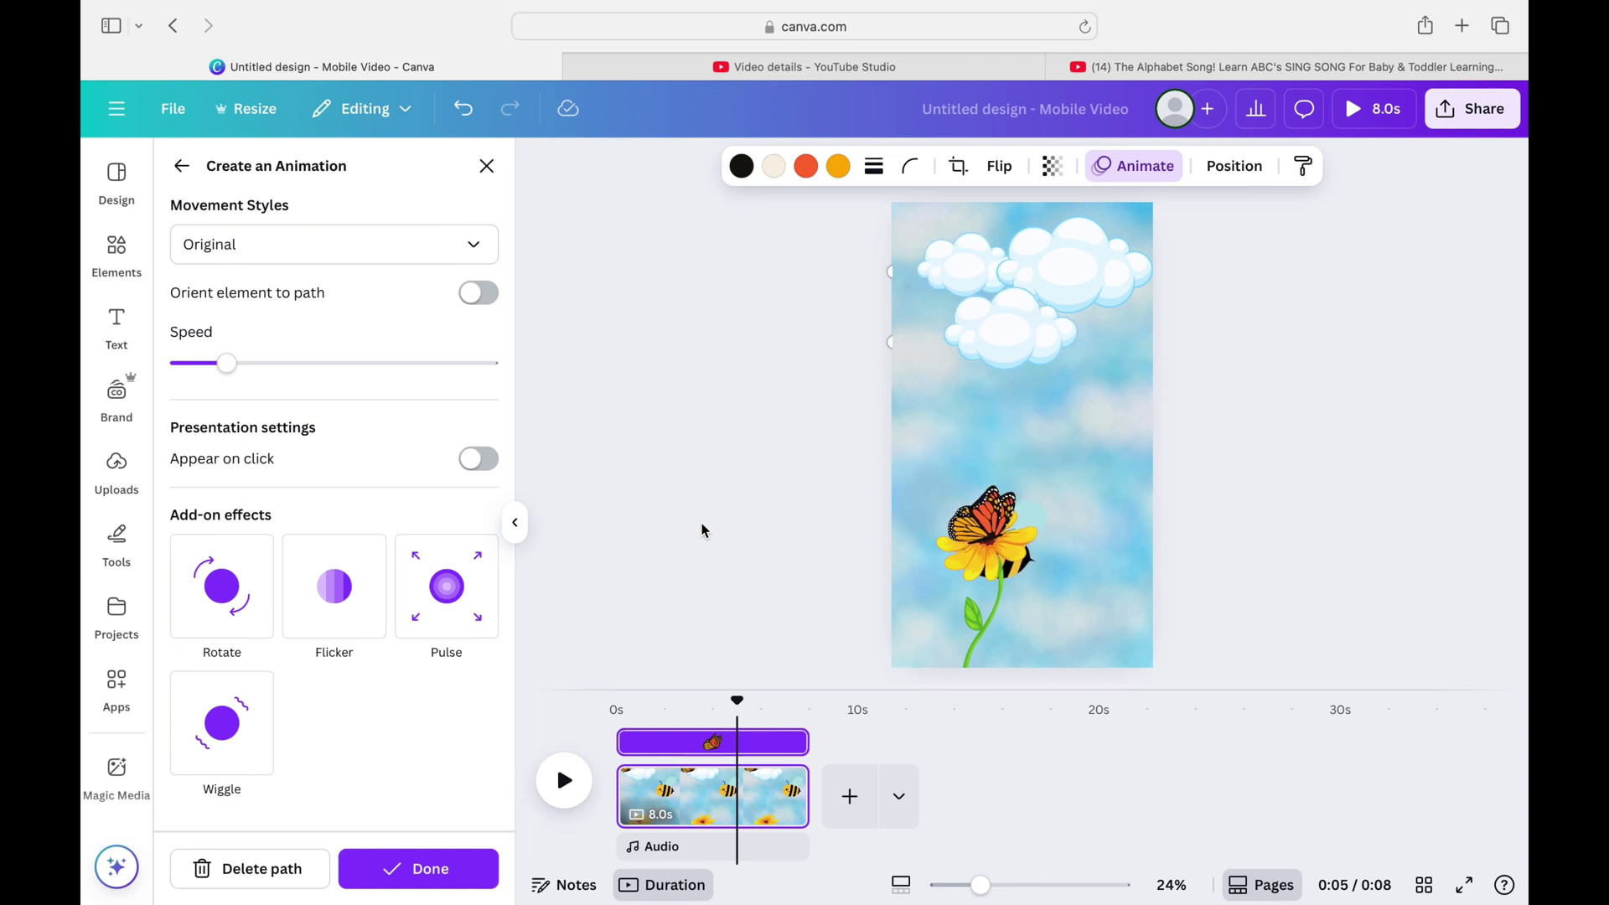
pyautogui.click(702, 530)
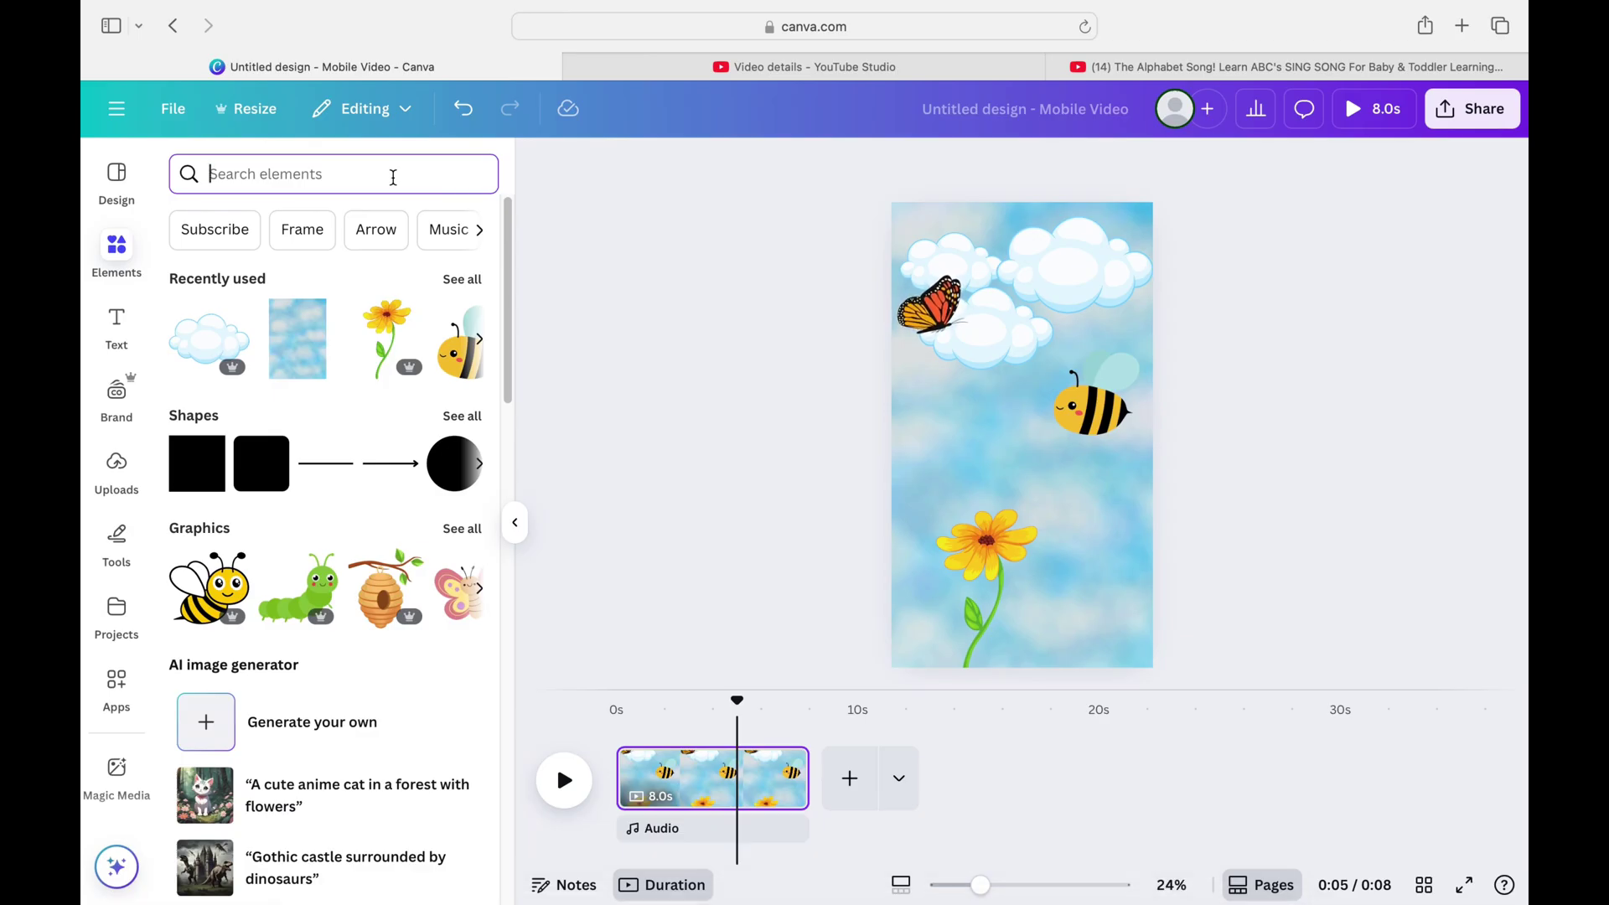
# Step: Search elements for "spring" and place the smiling yellow sun, shrunk and slightly tilted, over the large cloud in the page's upper right area
pyautogui.write('s')
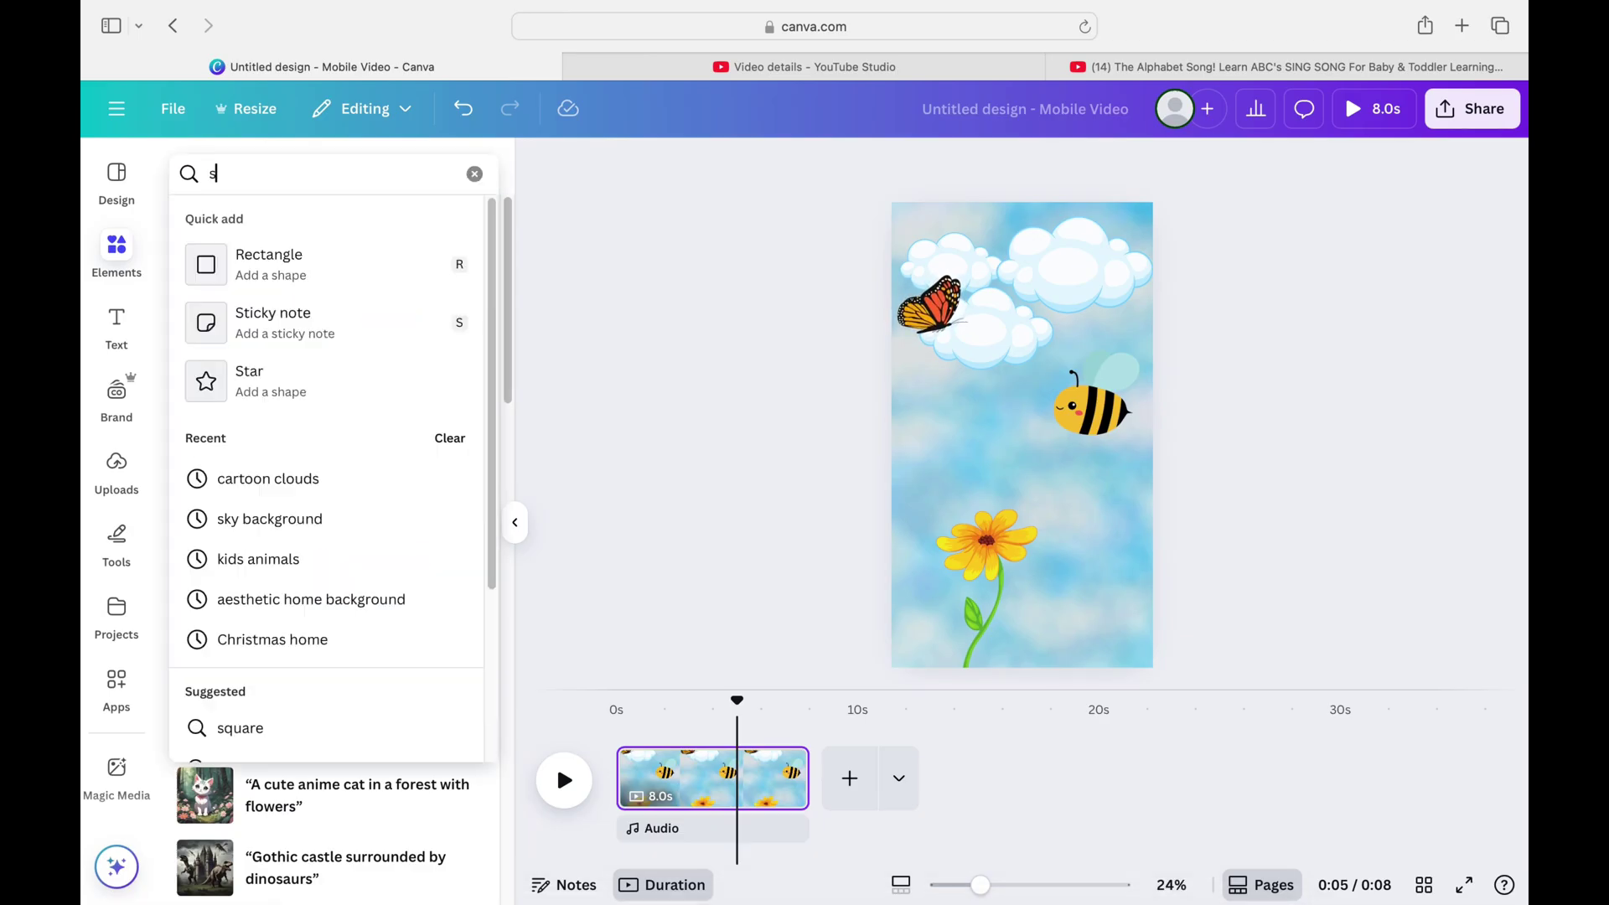
pyautogui.write('prin')
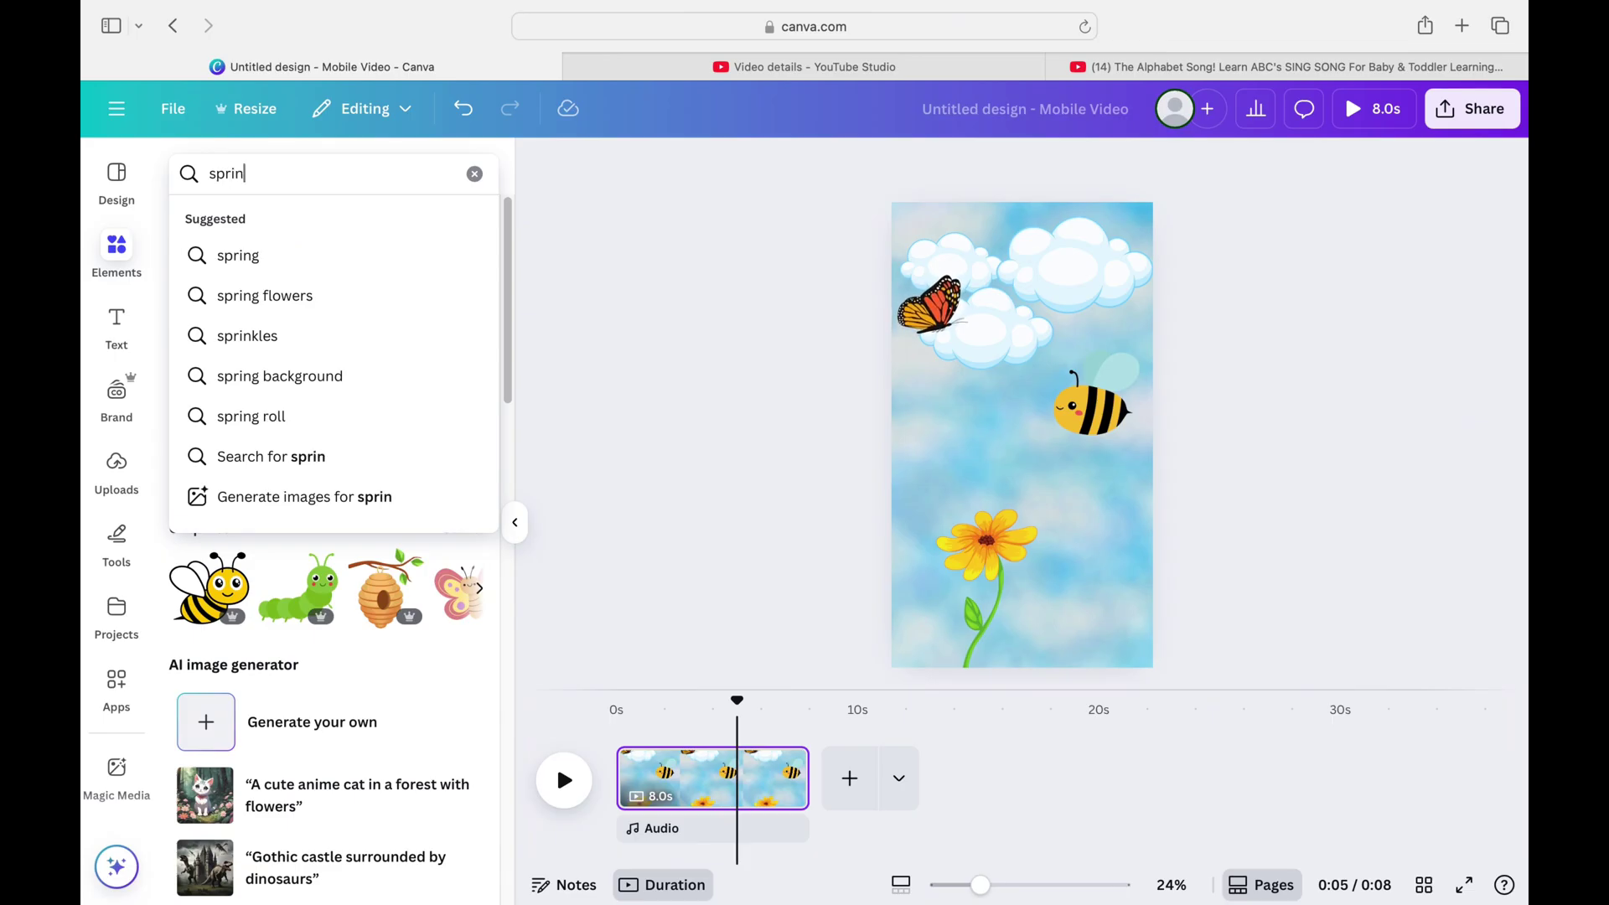
pyautogui.write('g')
pyautogui.press('Return')
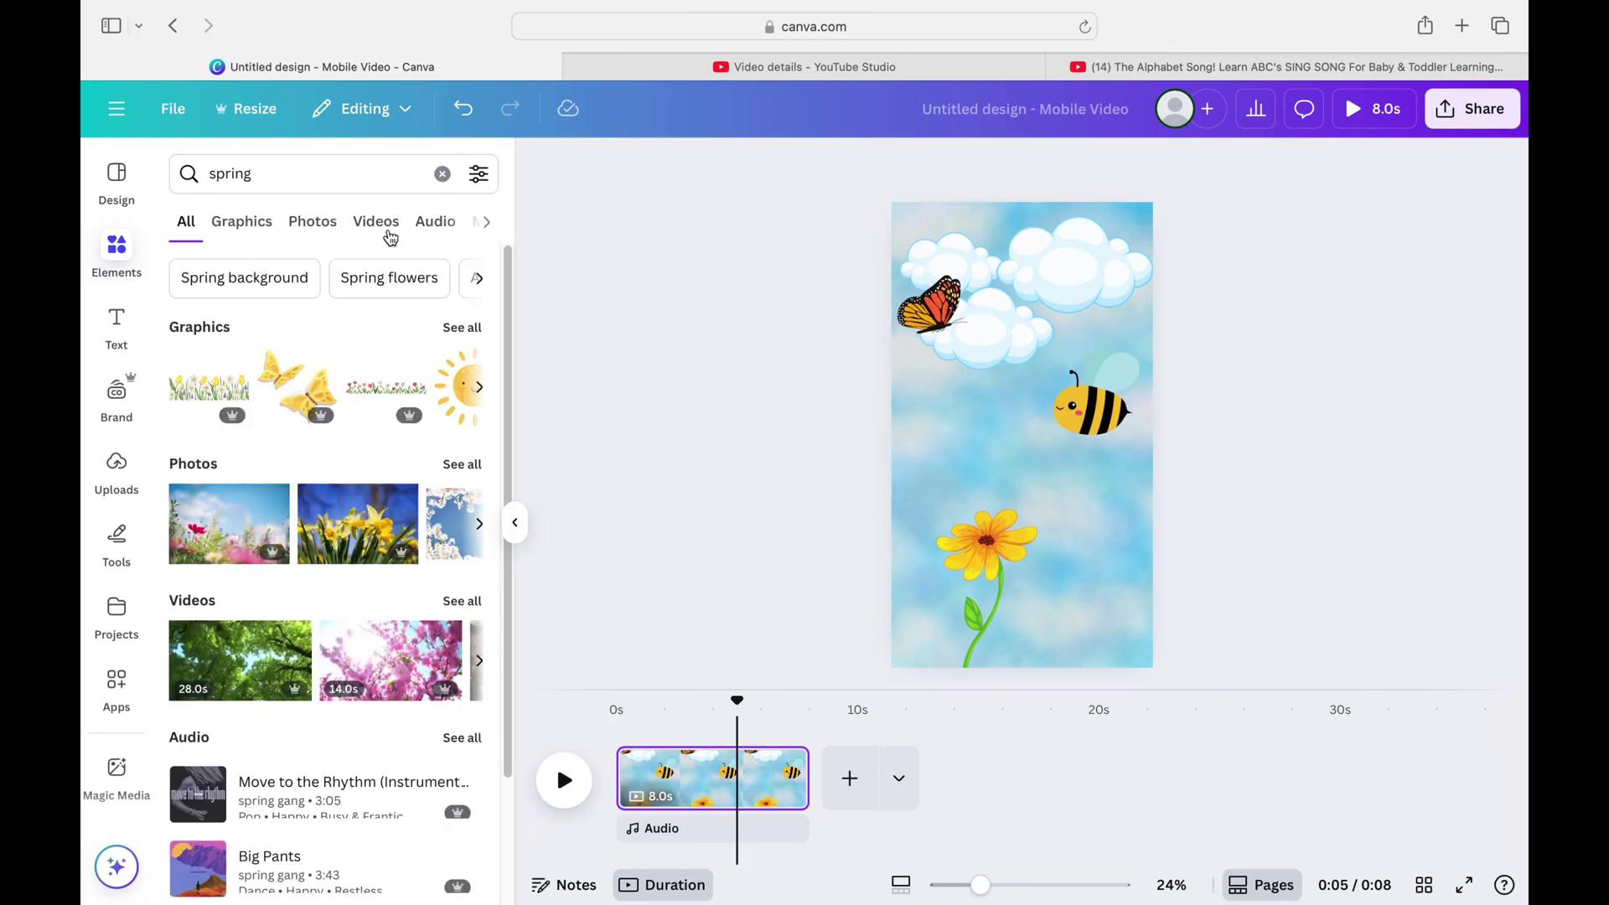
pyautogui.click(447, 379)
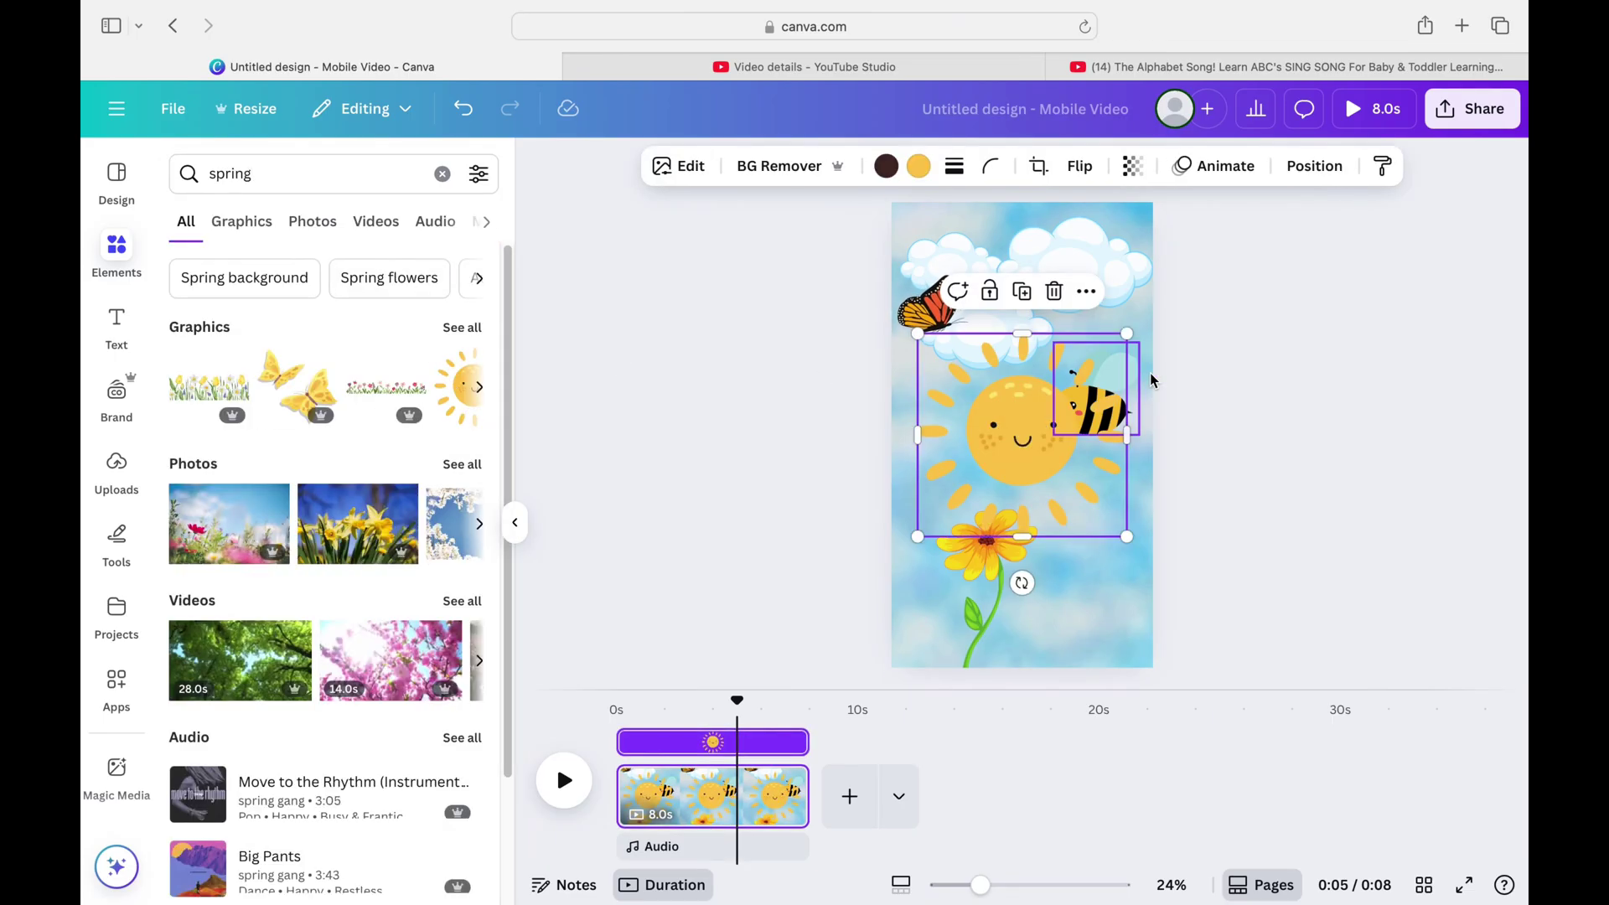
pyautogui.moveTo(1127, 336); pyautogui.dragTo(1097, 278)
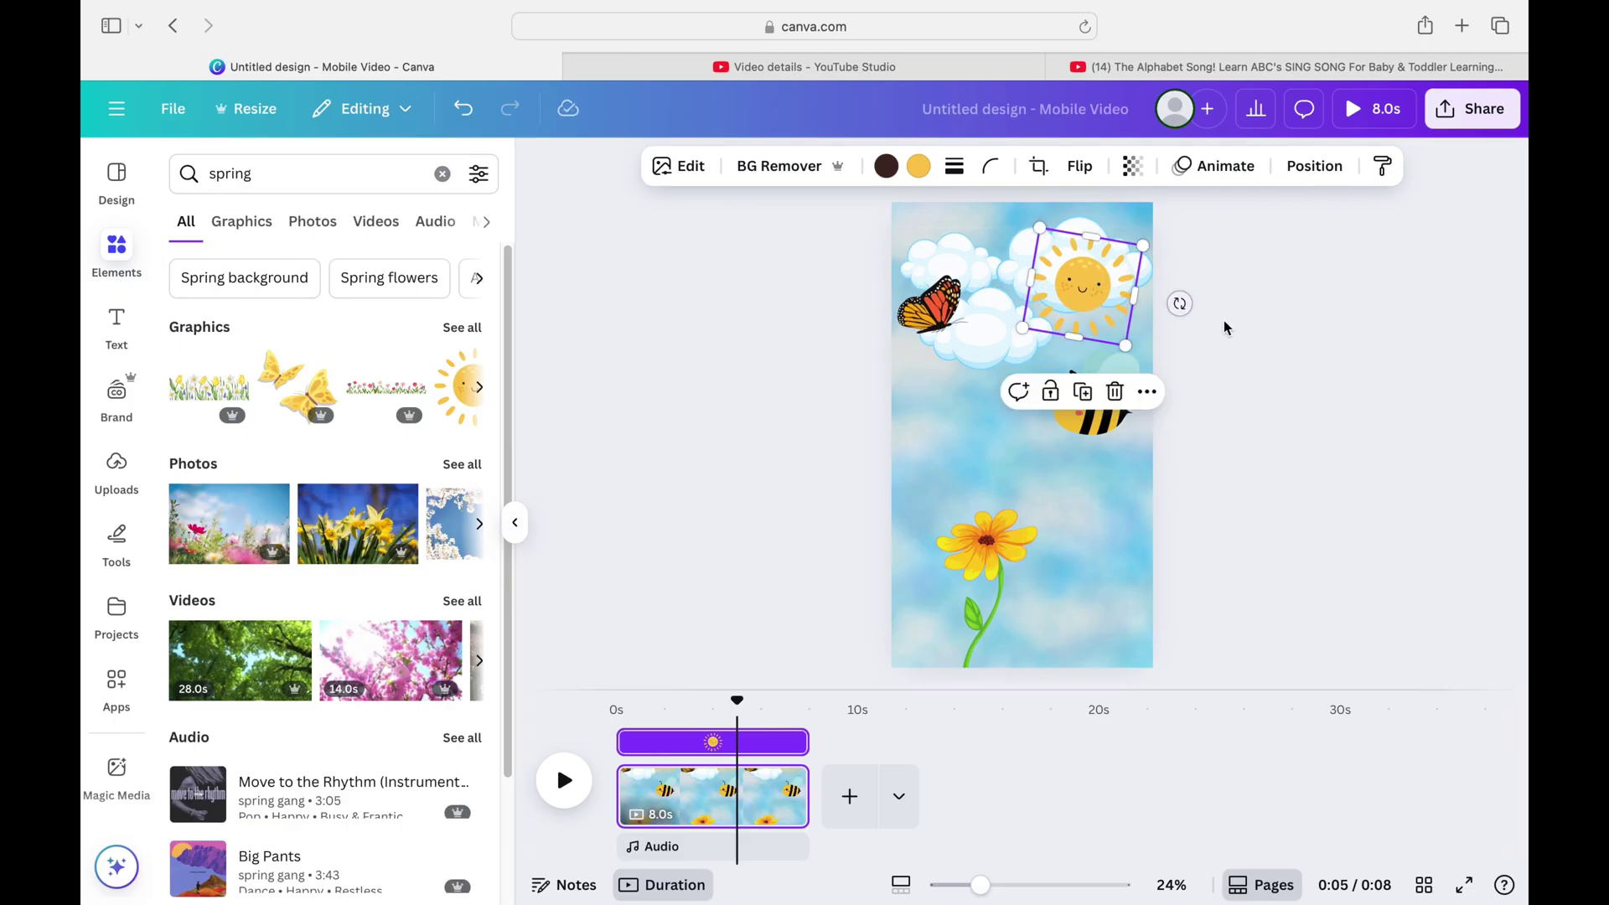
pyautogui.click(1251, 336)
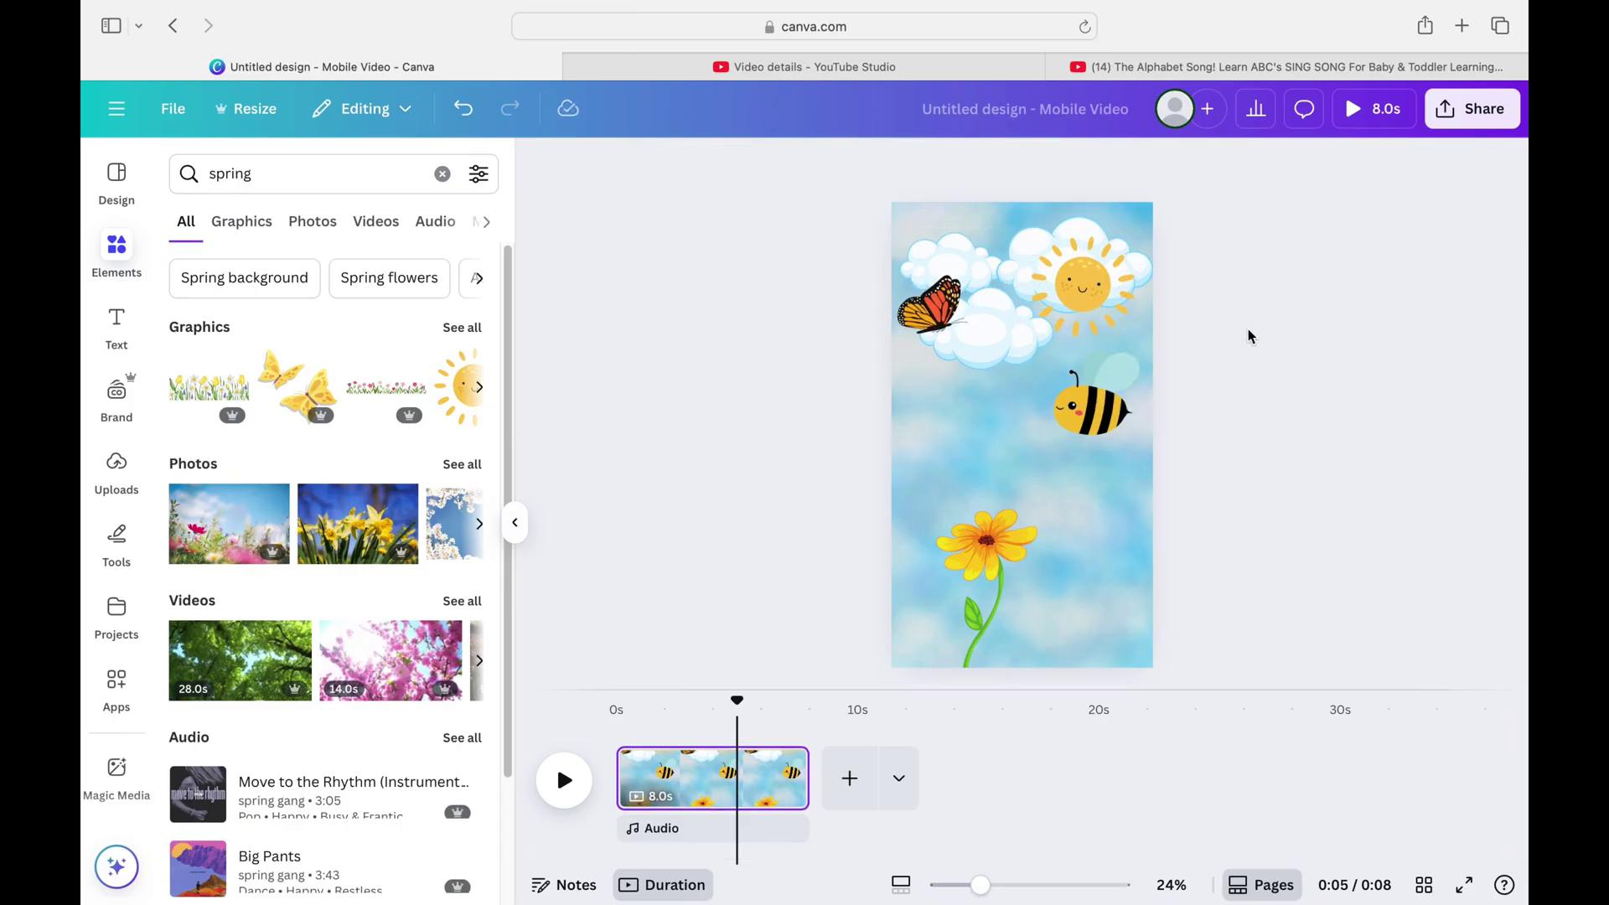
# Step: Add the pink-and-purple flower border graphic and enlarge it to span the page's width along the bottom edge
pyautogui.click(410, 398)
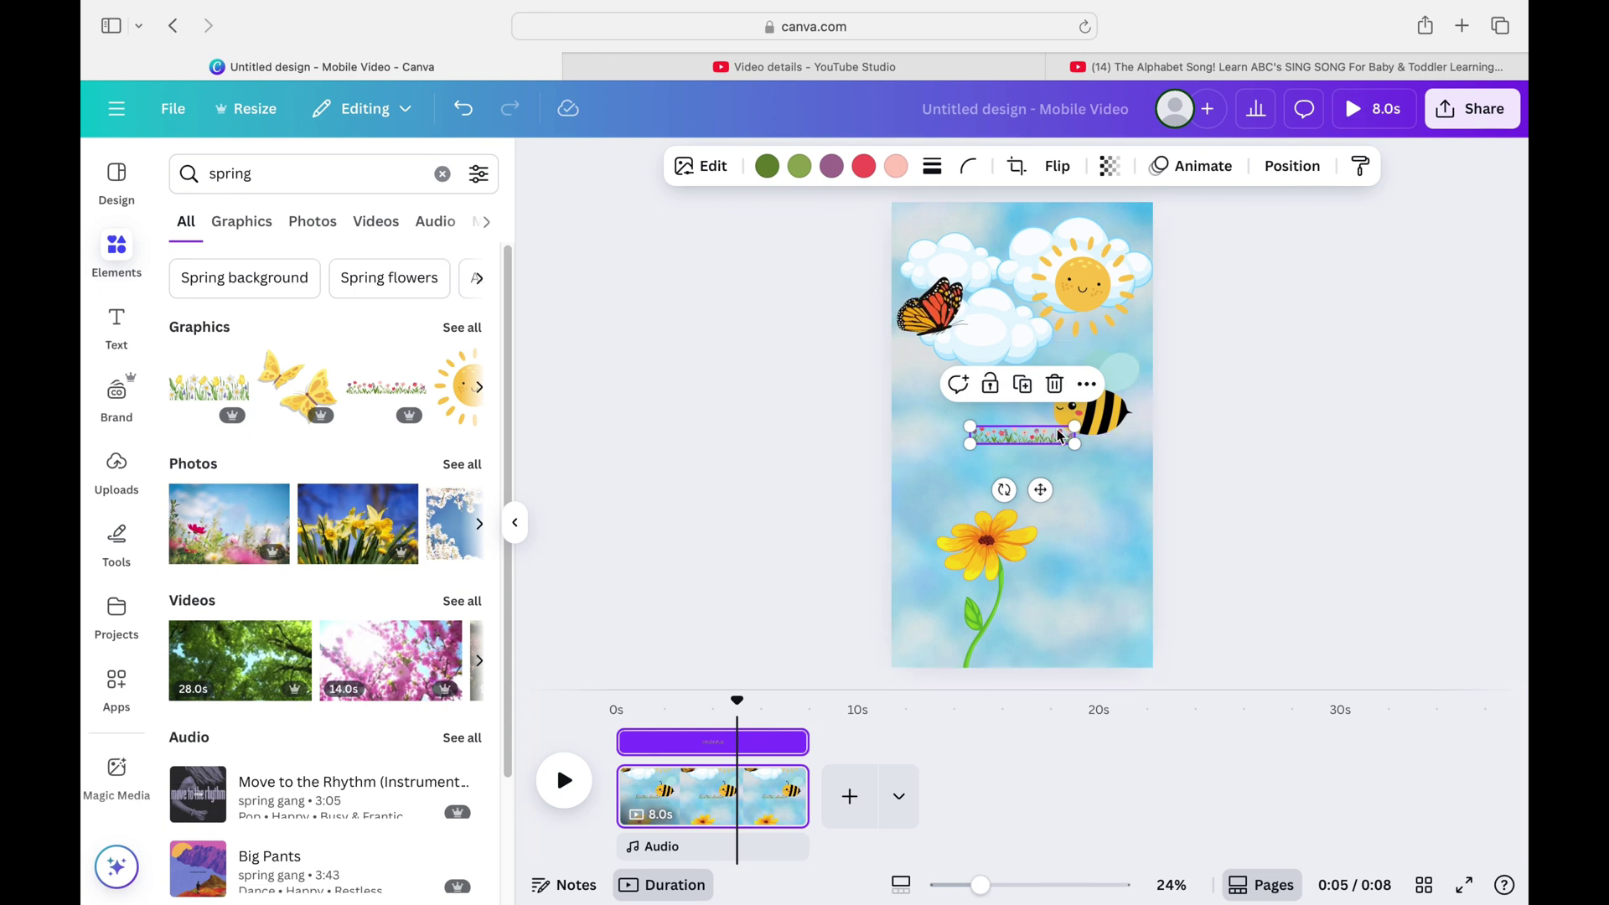
pyautogui.moveTo(1060, 436); pyautogui.dragTo(1048, 601)
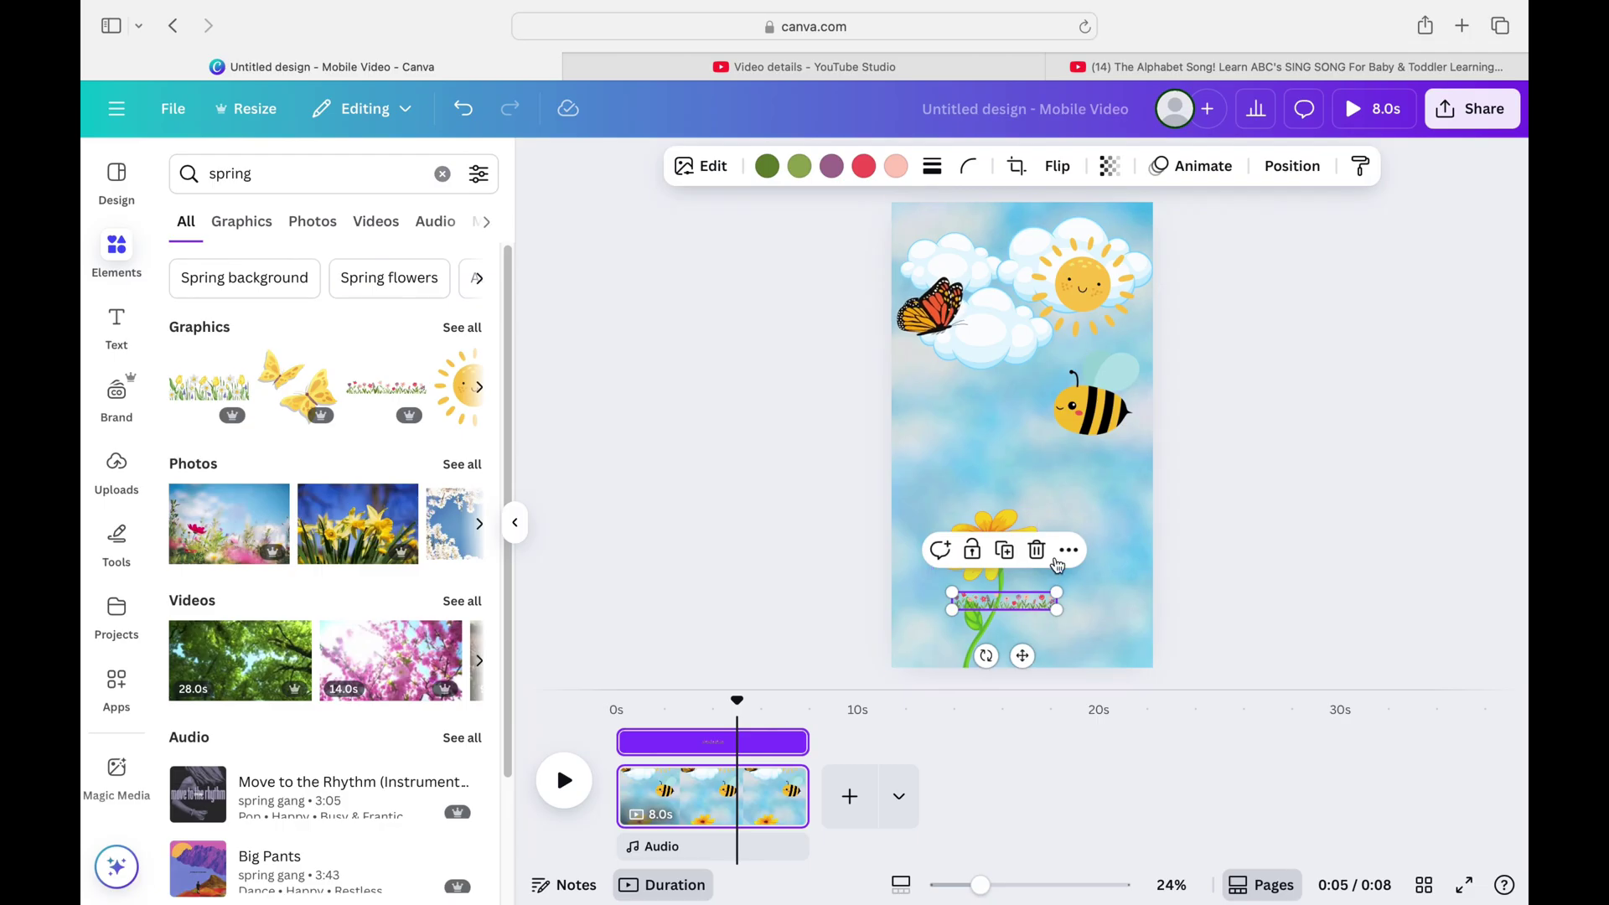
pyautogui.moveTo(1057, 592); pyautogui.dragTo(1227, 522)
pyautogui.moveTo(1109, 574); pyautogui.dragTo(1031, 645)
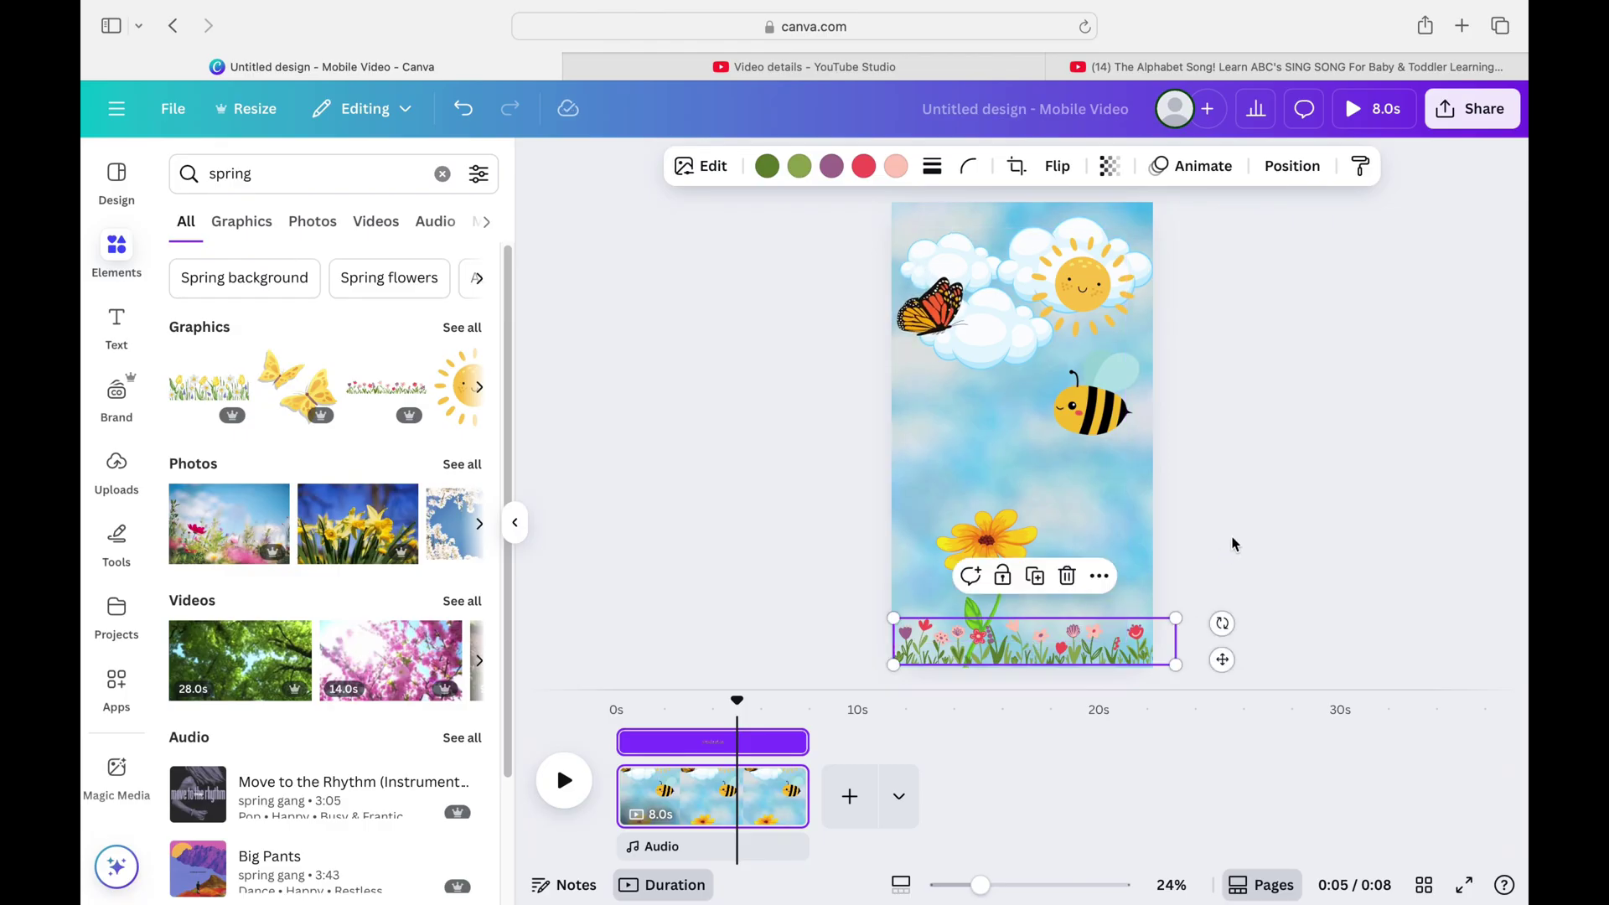
pyautogui.click(1199, 539)
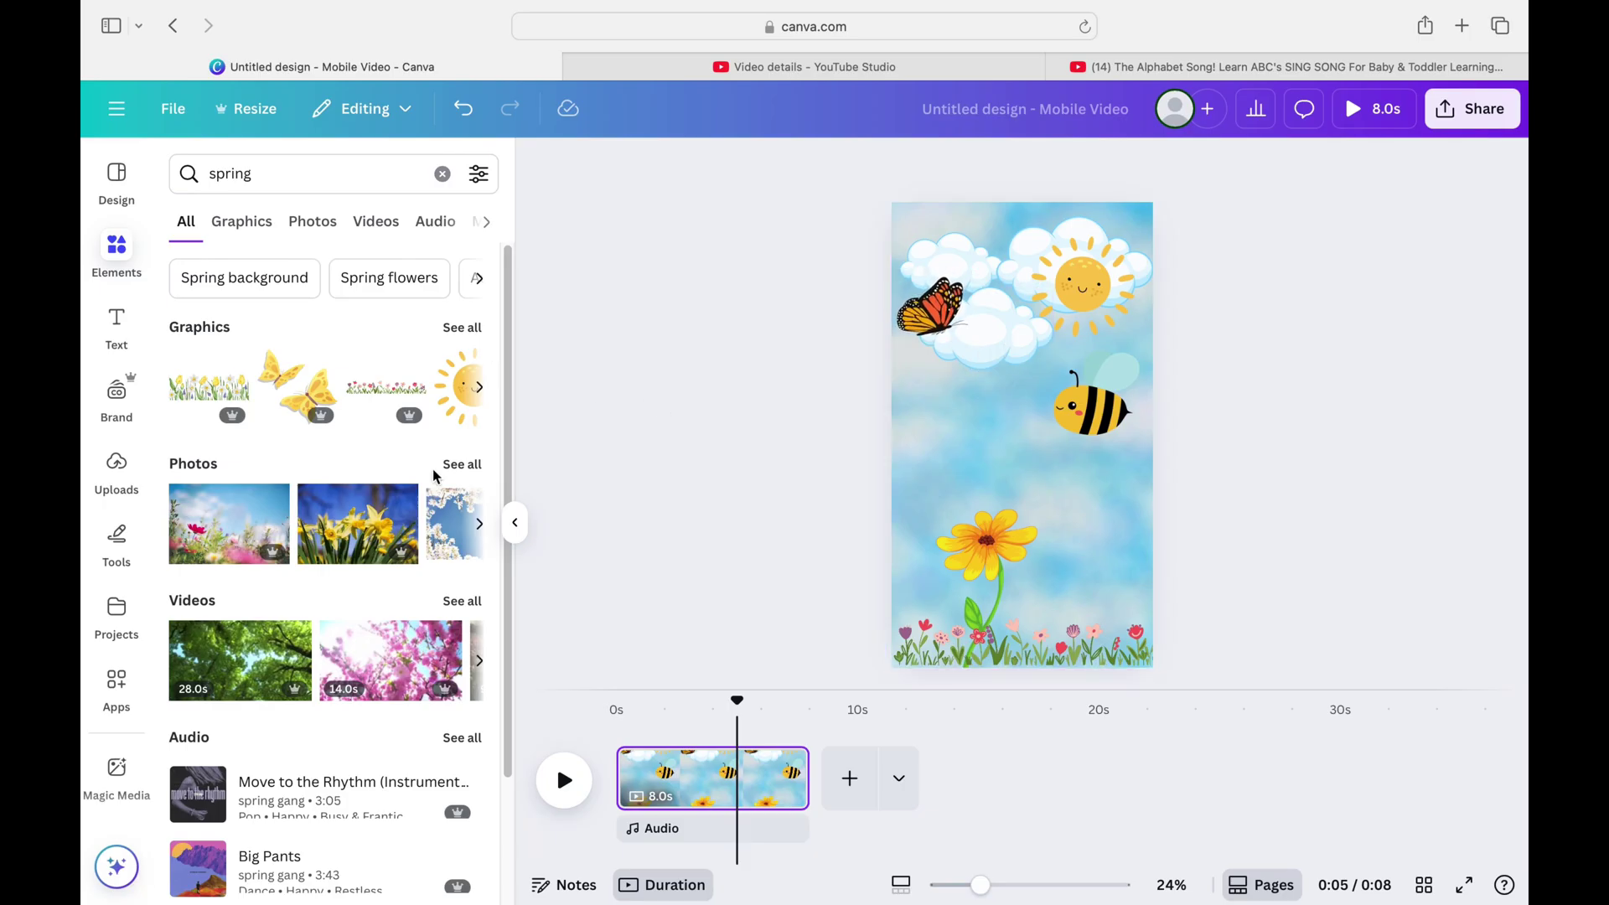
# Step: Add the colourful bunch of spring flowers from the graphics and place it beside the yellow flower in the page's lower right corner
pyautogui.click(270, 233)
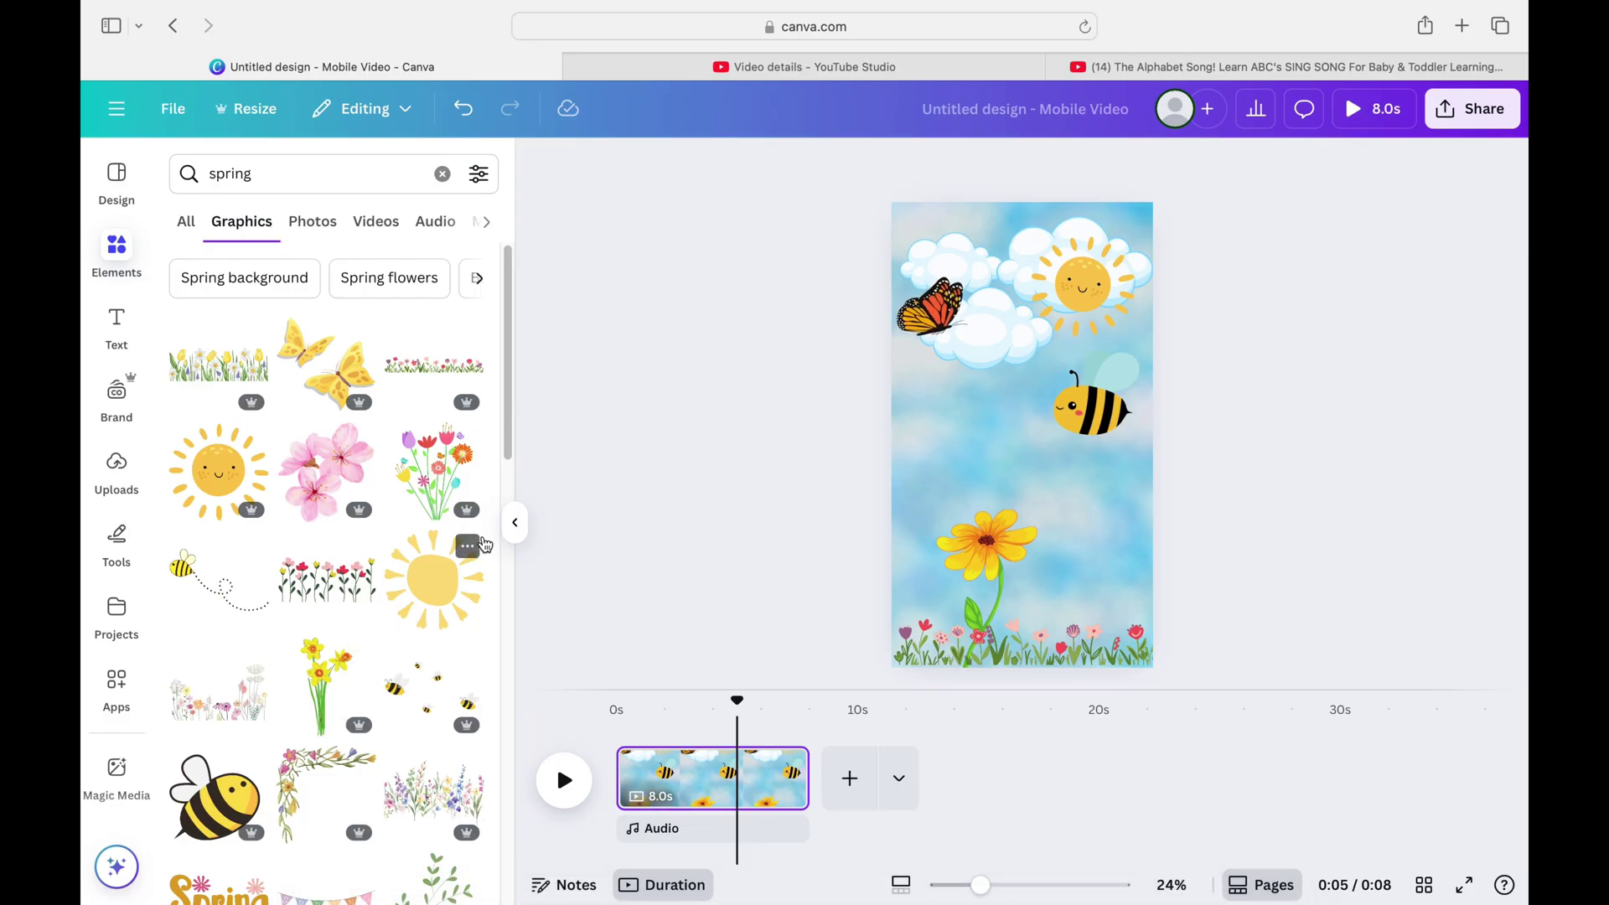
pyautogui.scroll(-3, 510, 446)
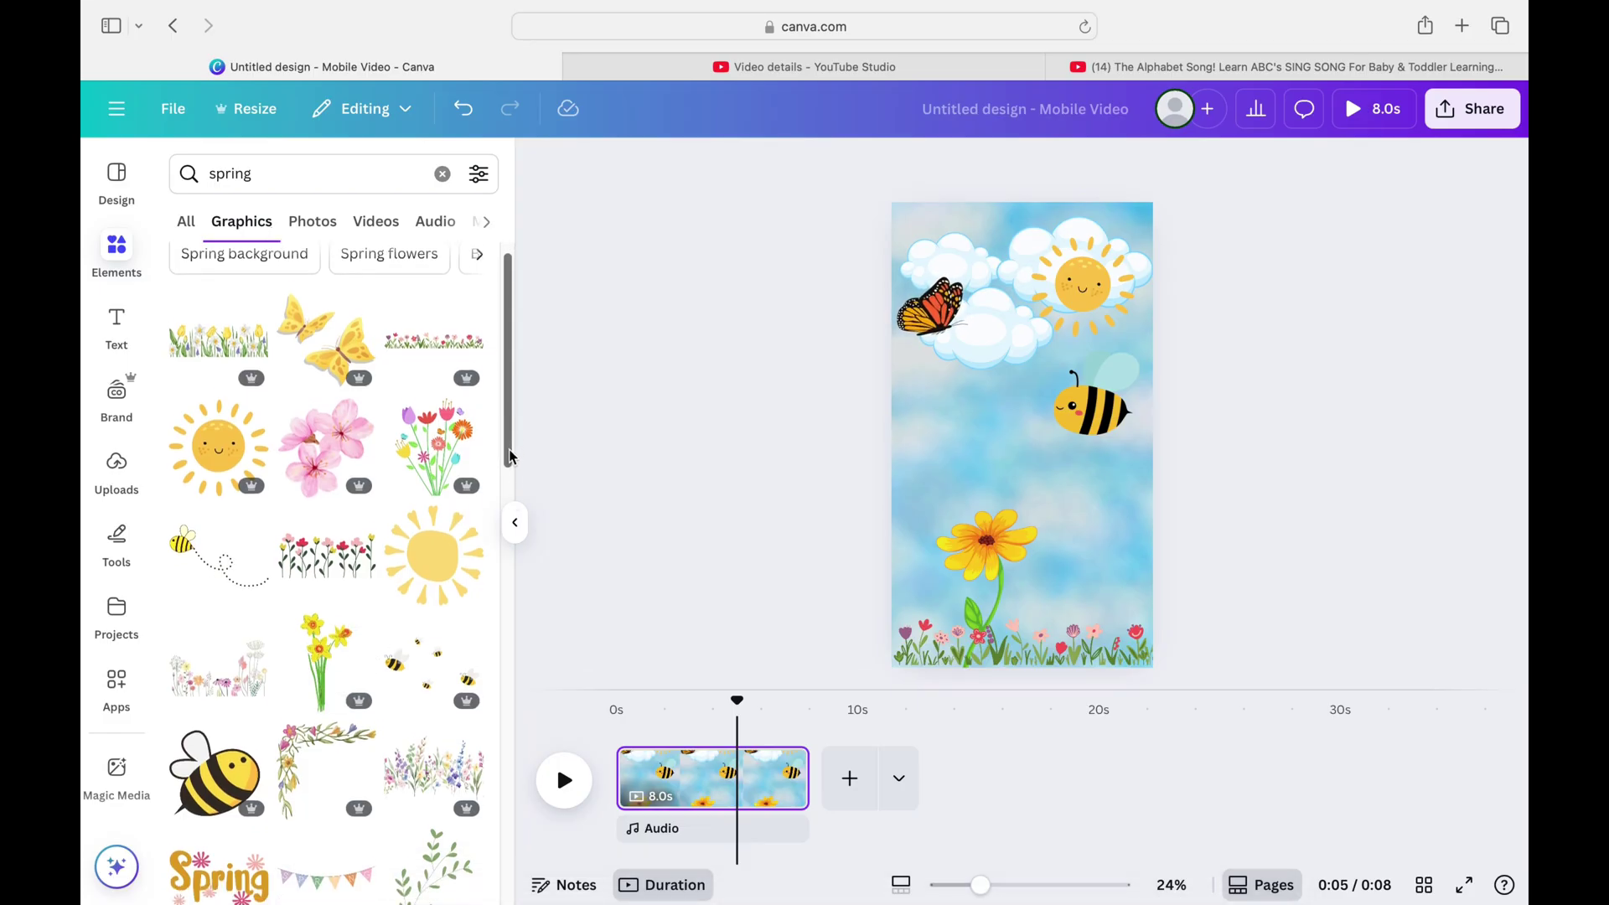
pyautogui.click(444, 368)
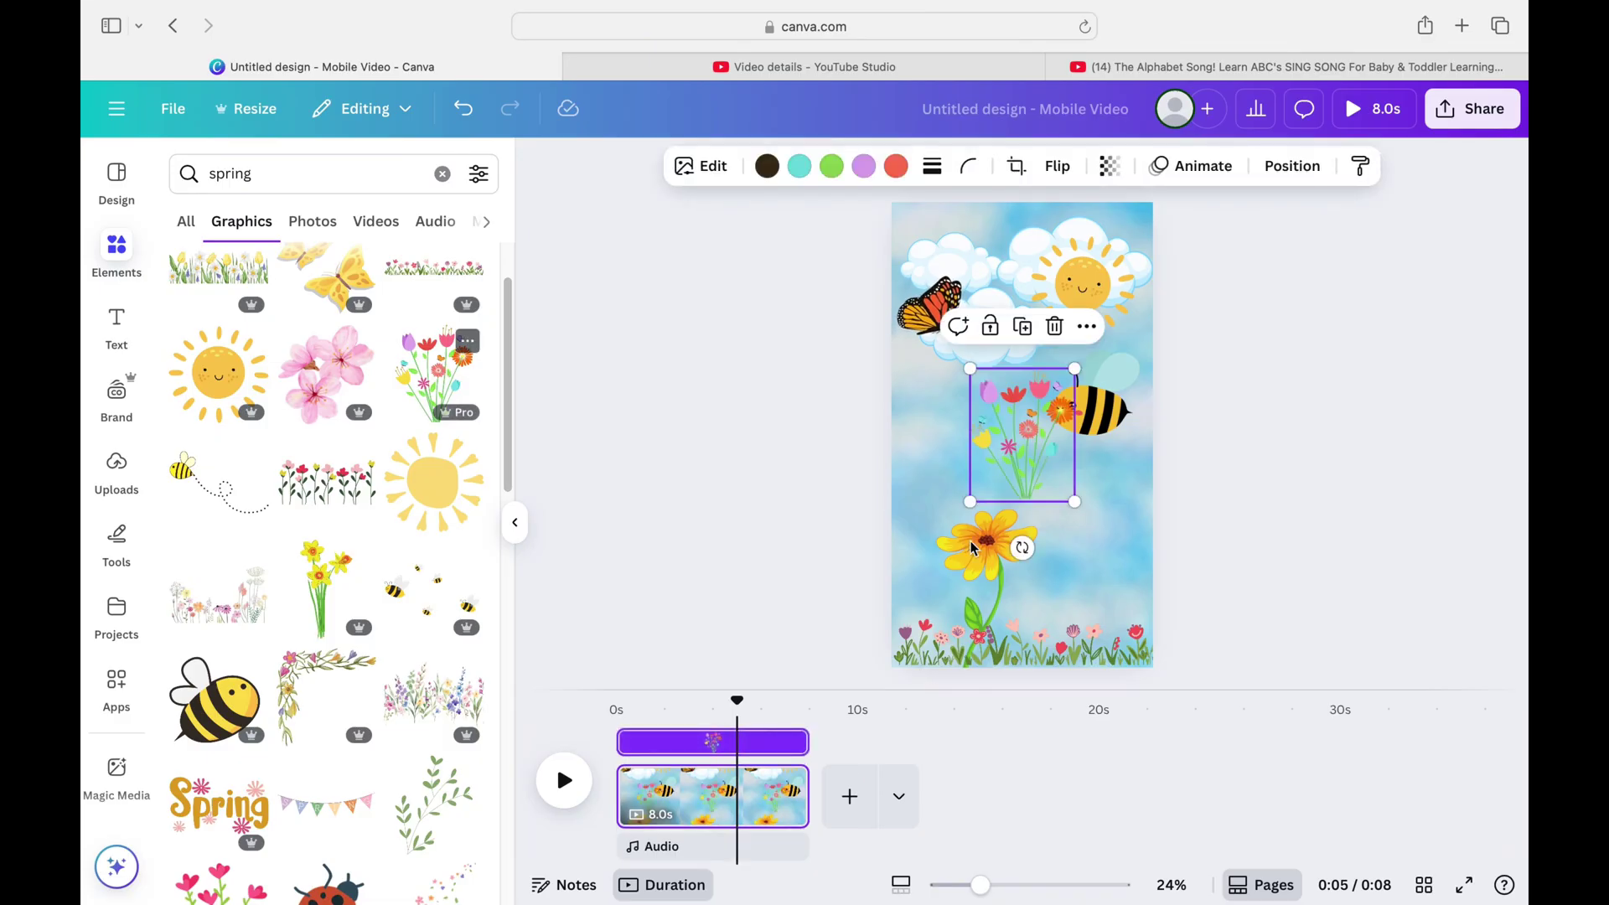
pyautogui.moveTo(1021, 467); pyautogui.dragTo(1091, 620)
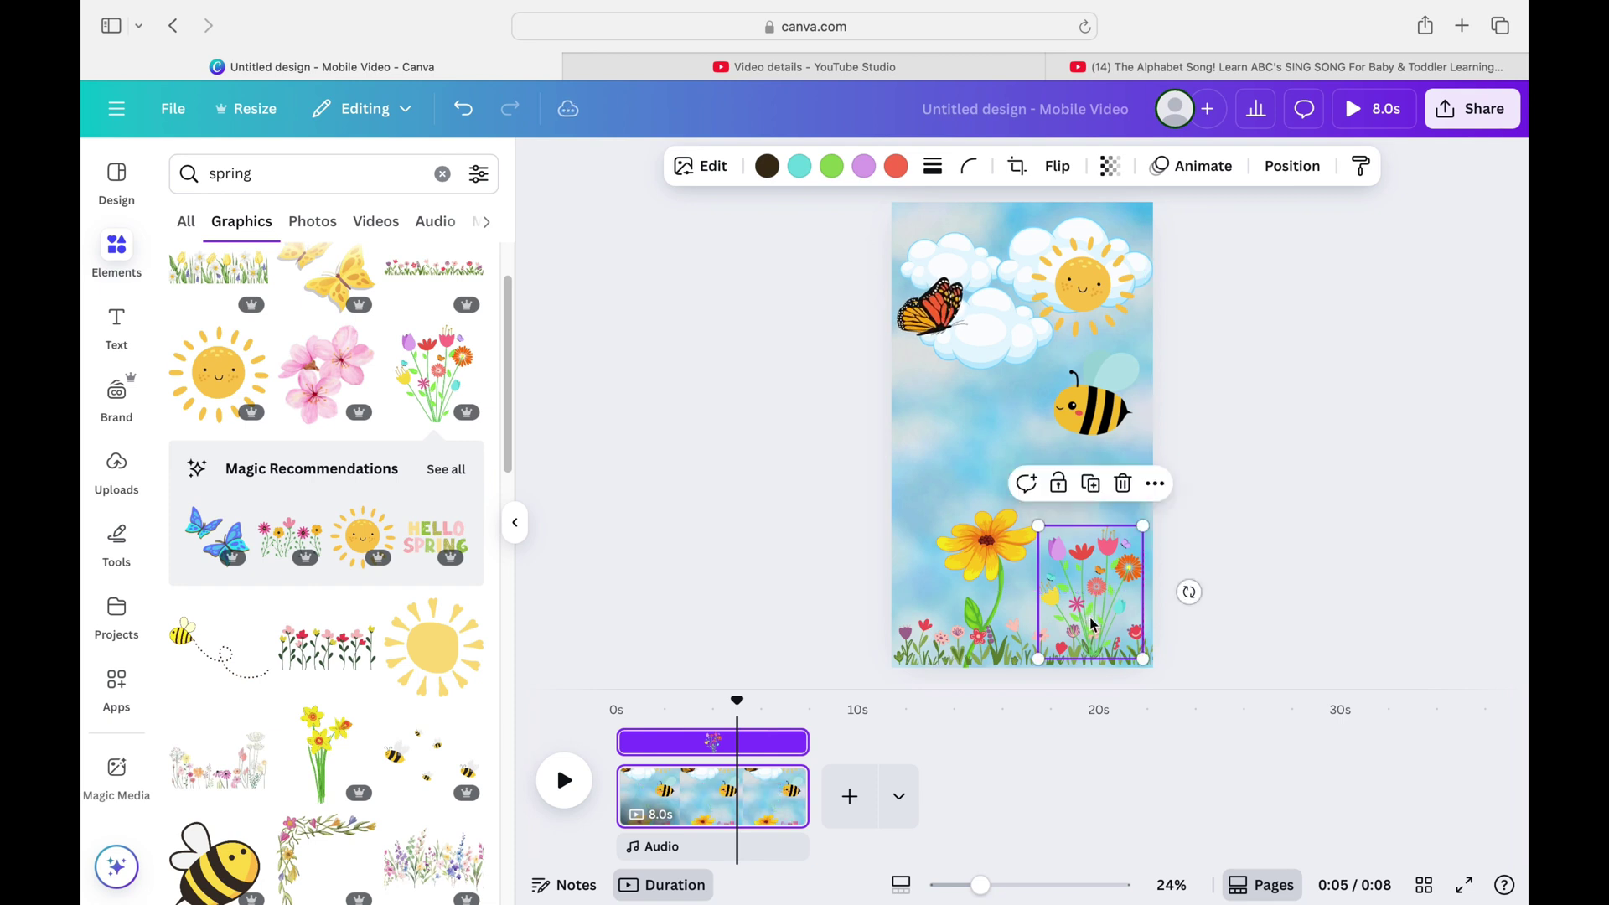
pyautogui.click(1318, 526)
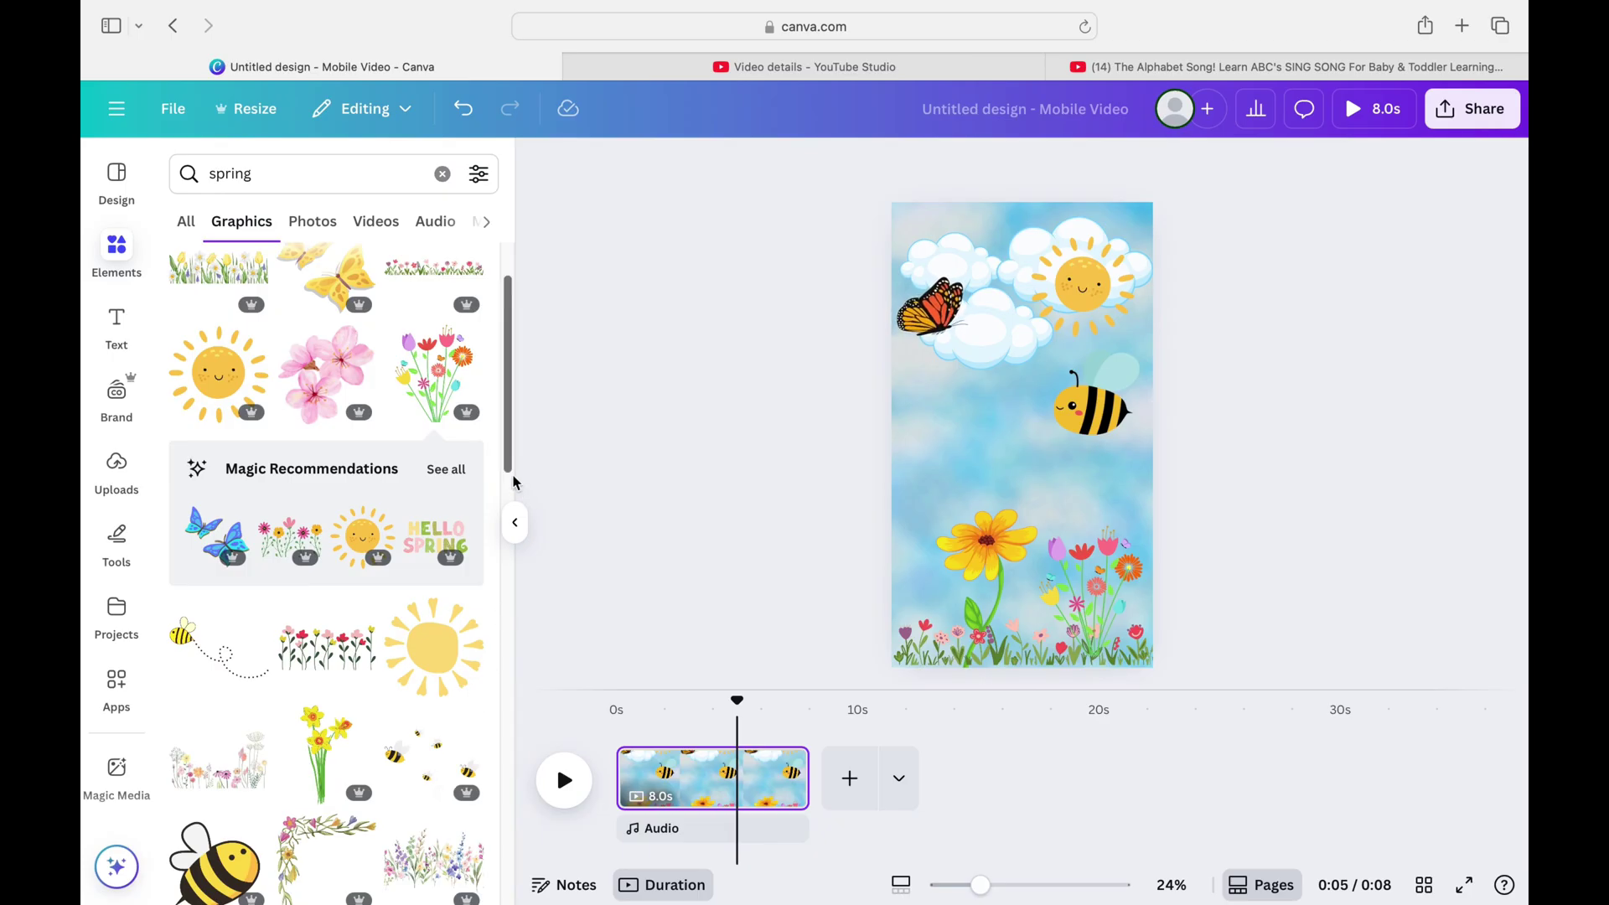
# Step: Add the "HELLO SPRING" lettering graphic and enlarge it across the middle of the page, below the clouds
pyautogui.click(437, 540)
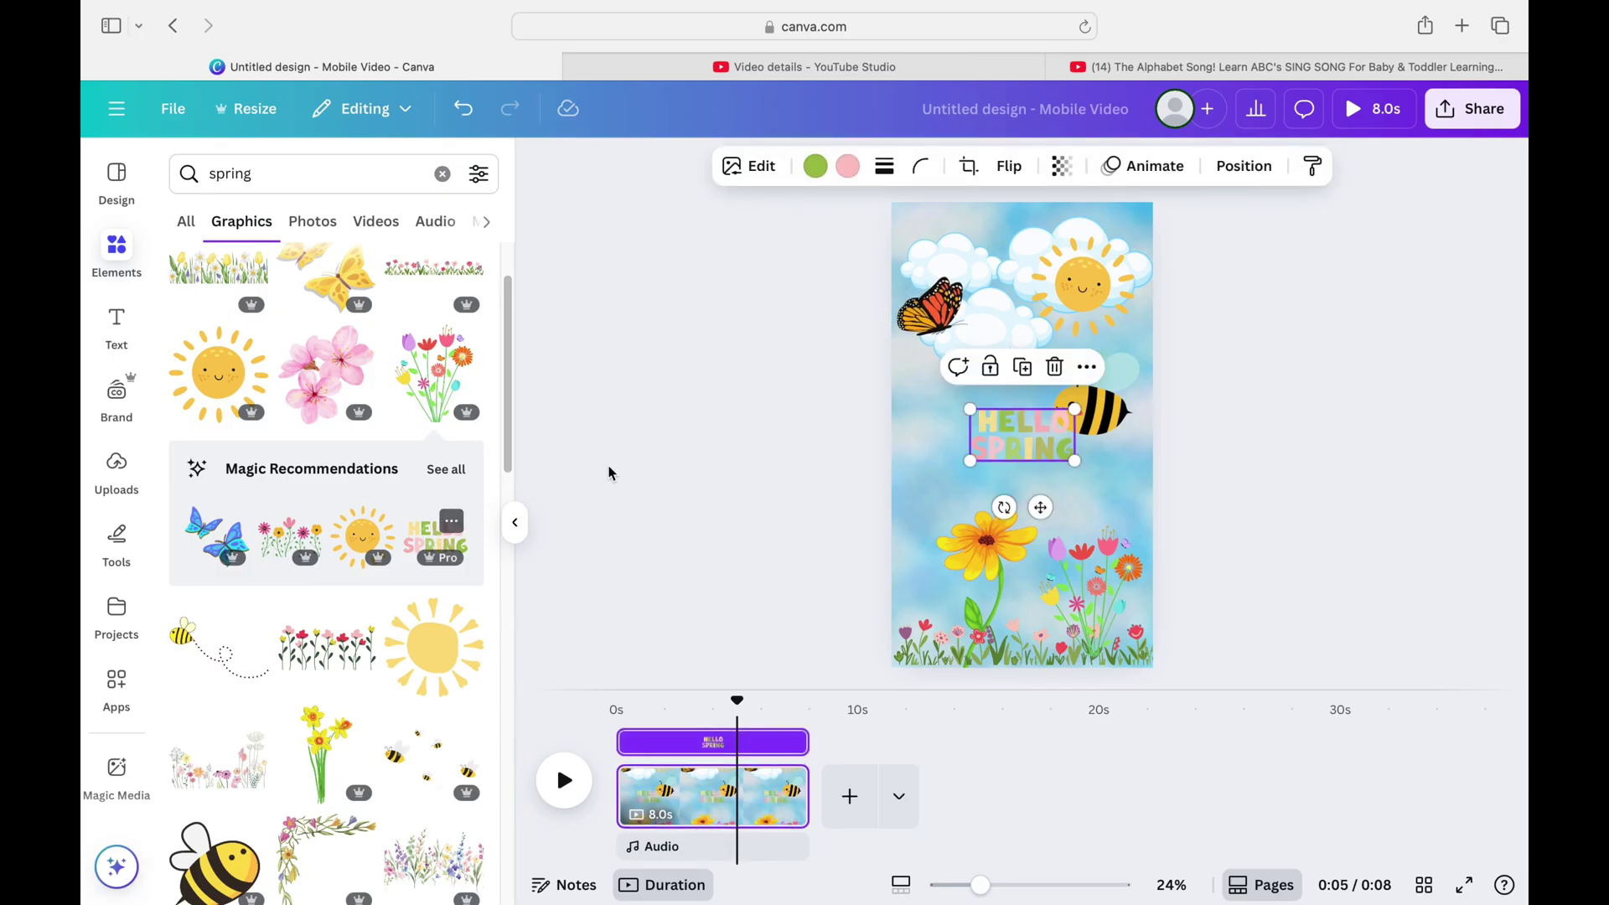
pyautogui.moveTo(1075, 412); pyautogui.dragTo(1042, 433)
pyautogui.click(1247, 389)
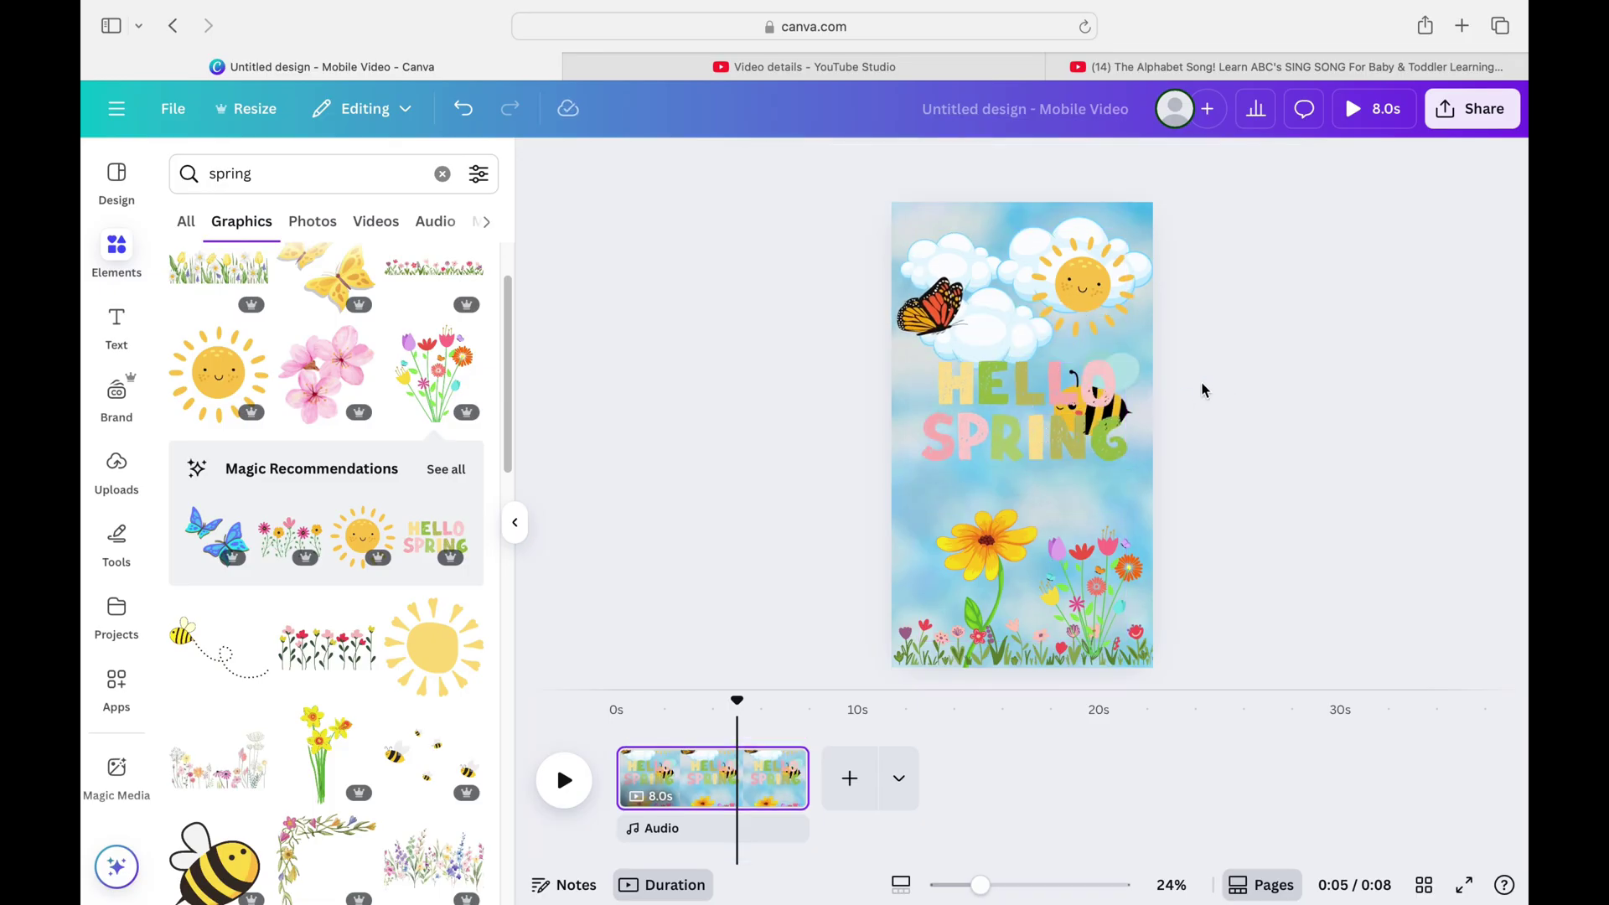
# Step: Apply the Pop animation to the "HELLO SPRING" lettering, set to play on enter
pyautogui.click(1095, 417)
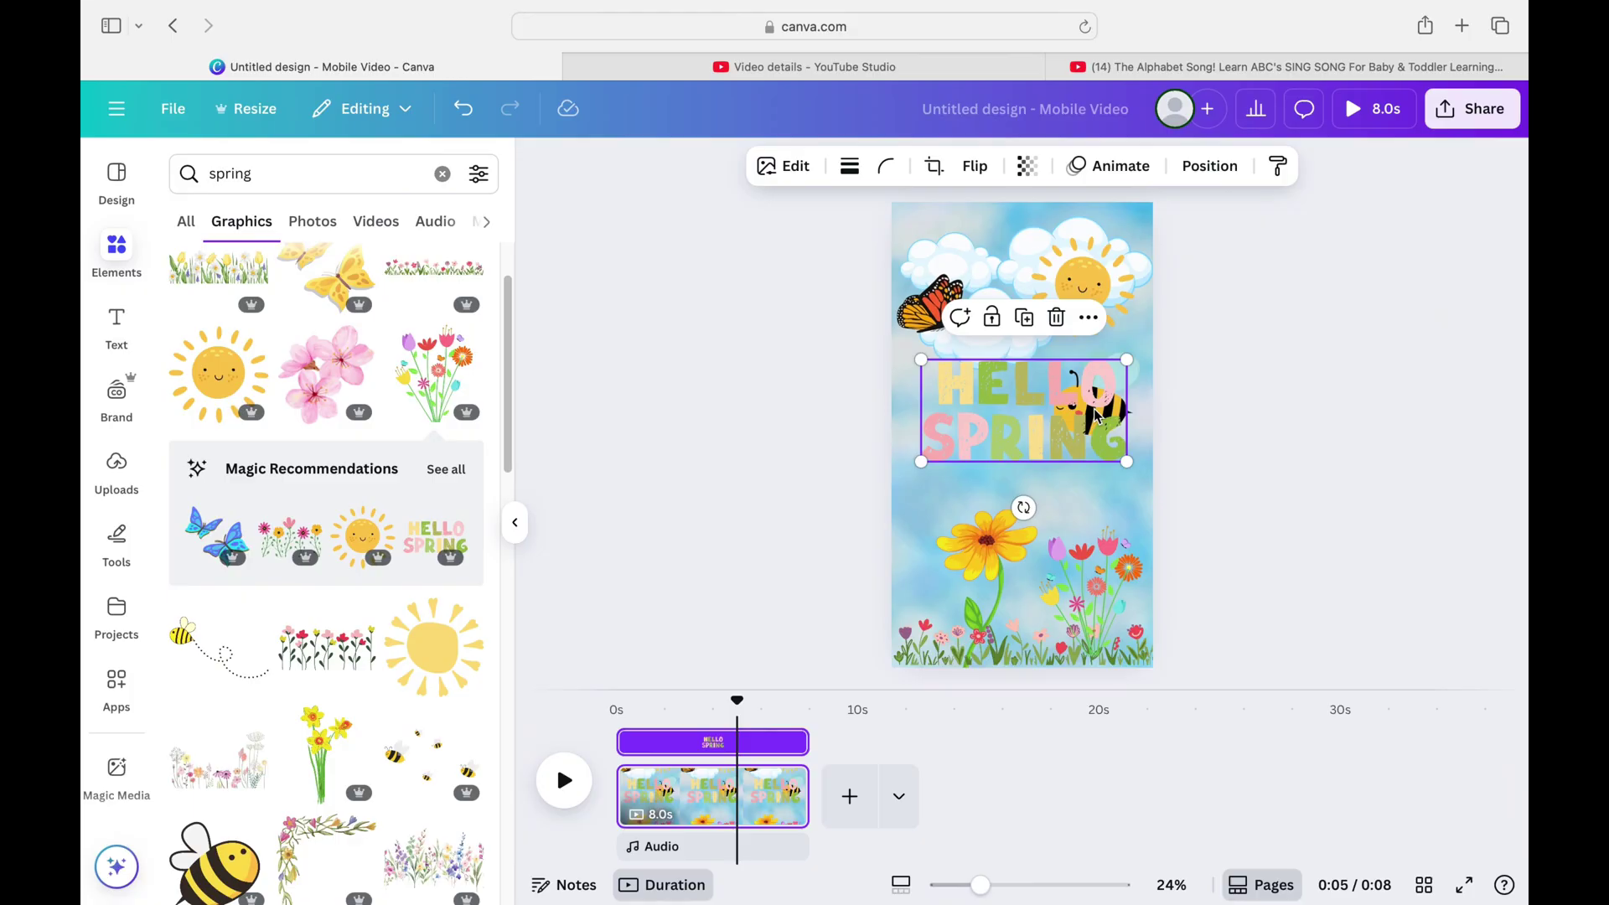
pyautogui.click(1117, 165)
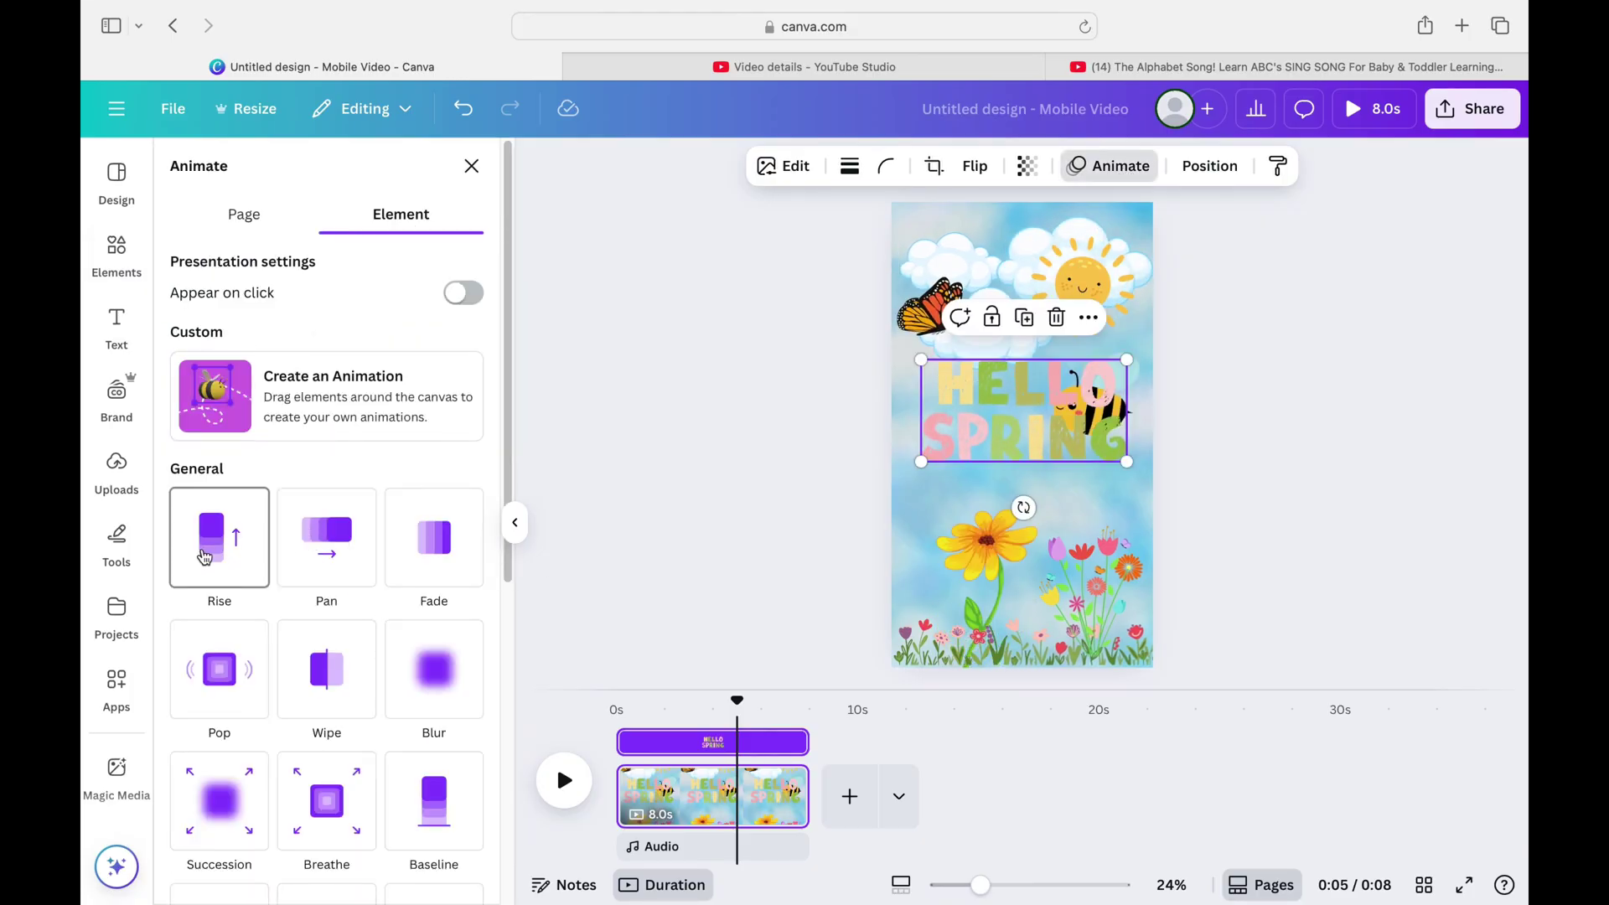
pyautogui.click(201, 689)
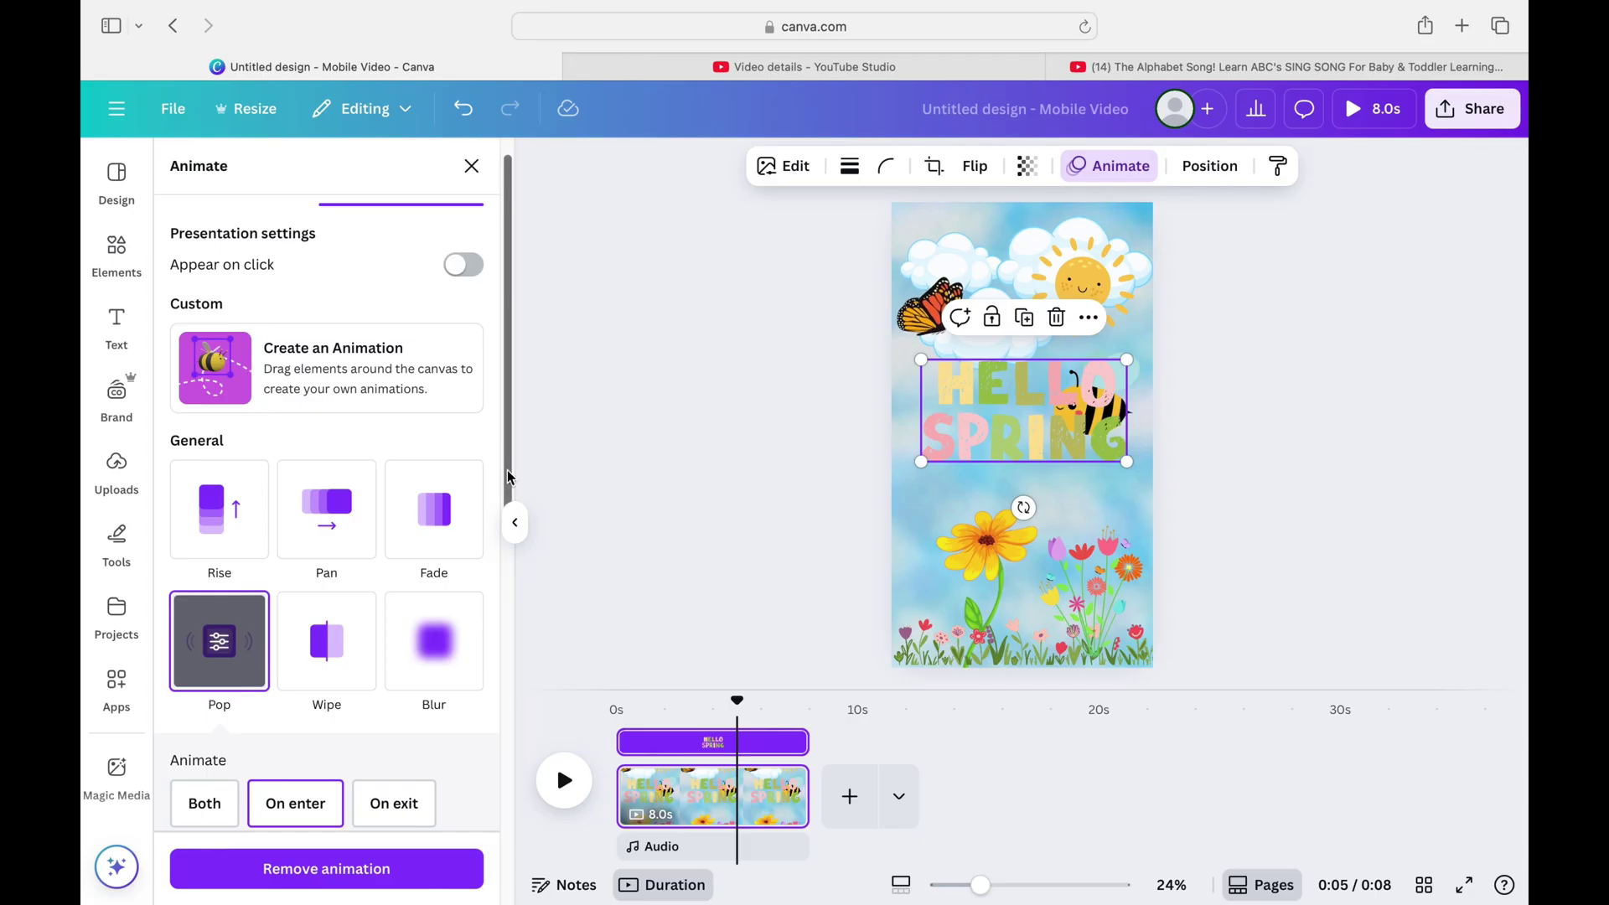
pyautogui.scroll(-5, 501, 496)
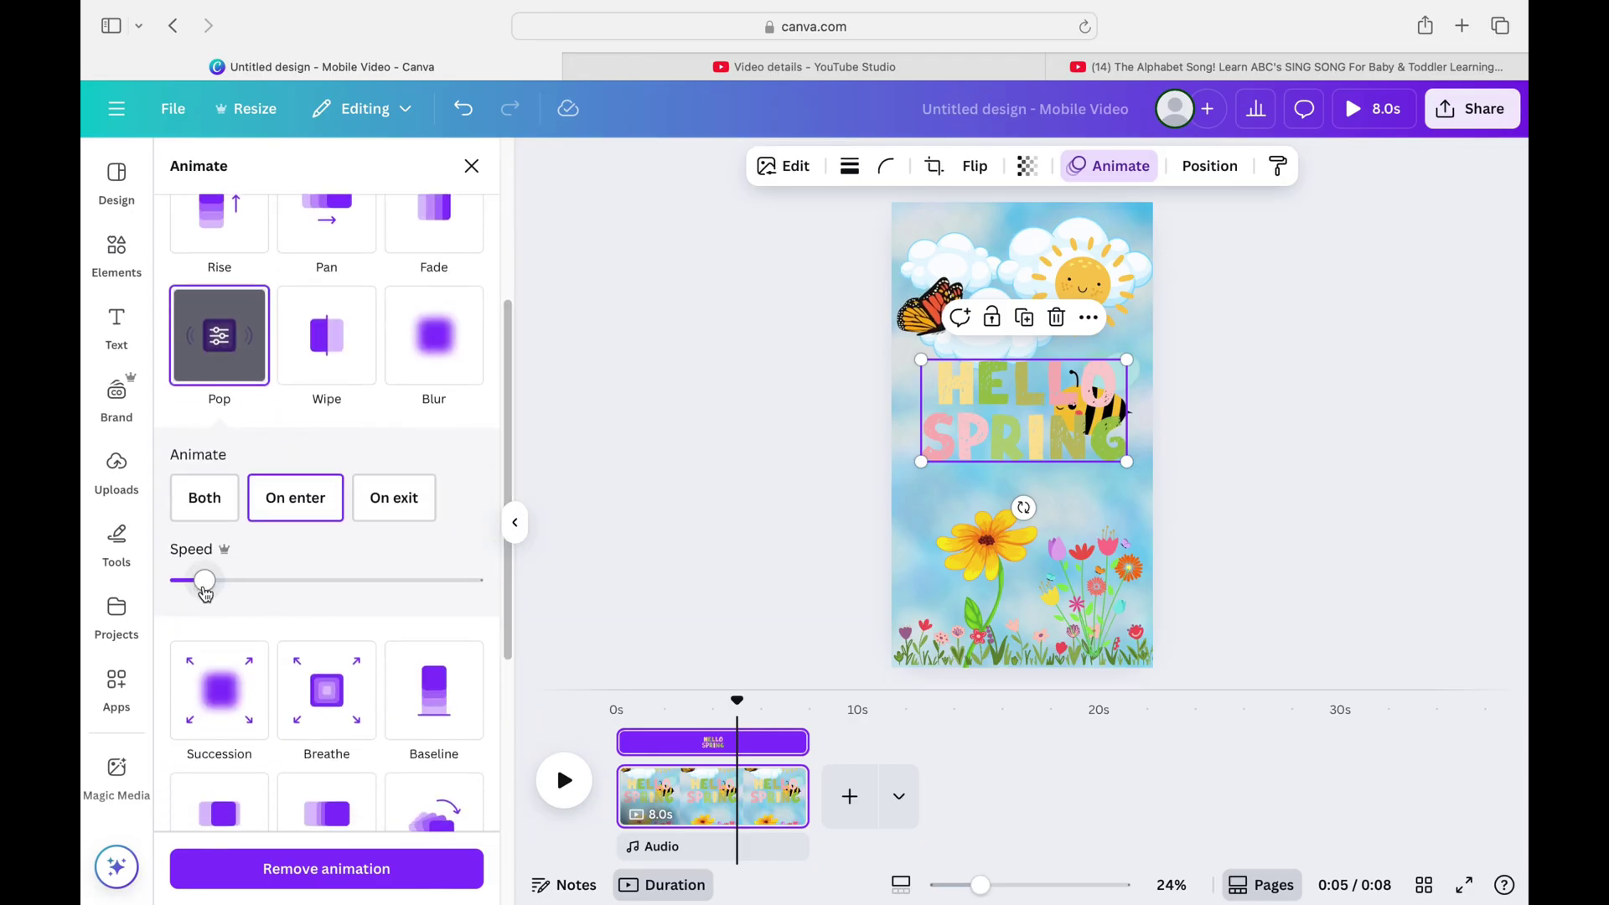
pyautogui.click(204, 586)
# Step: Play the scene from the start to check the lettering's animation with the moving bee, butterfly and clouds
pyautogui.click(515, 530)
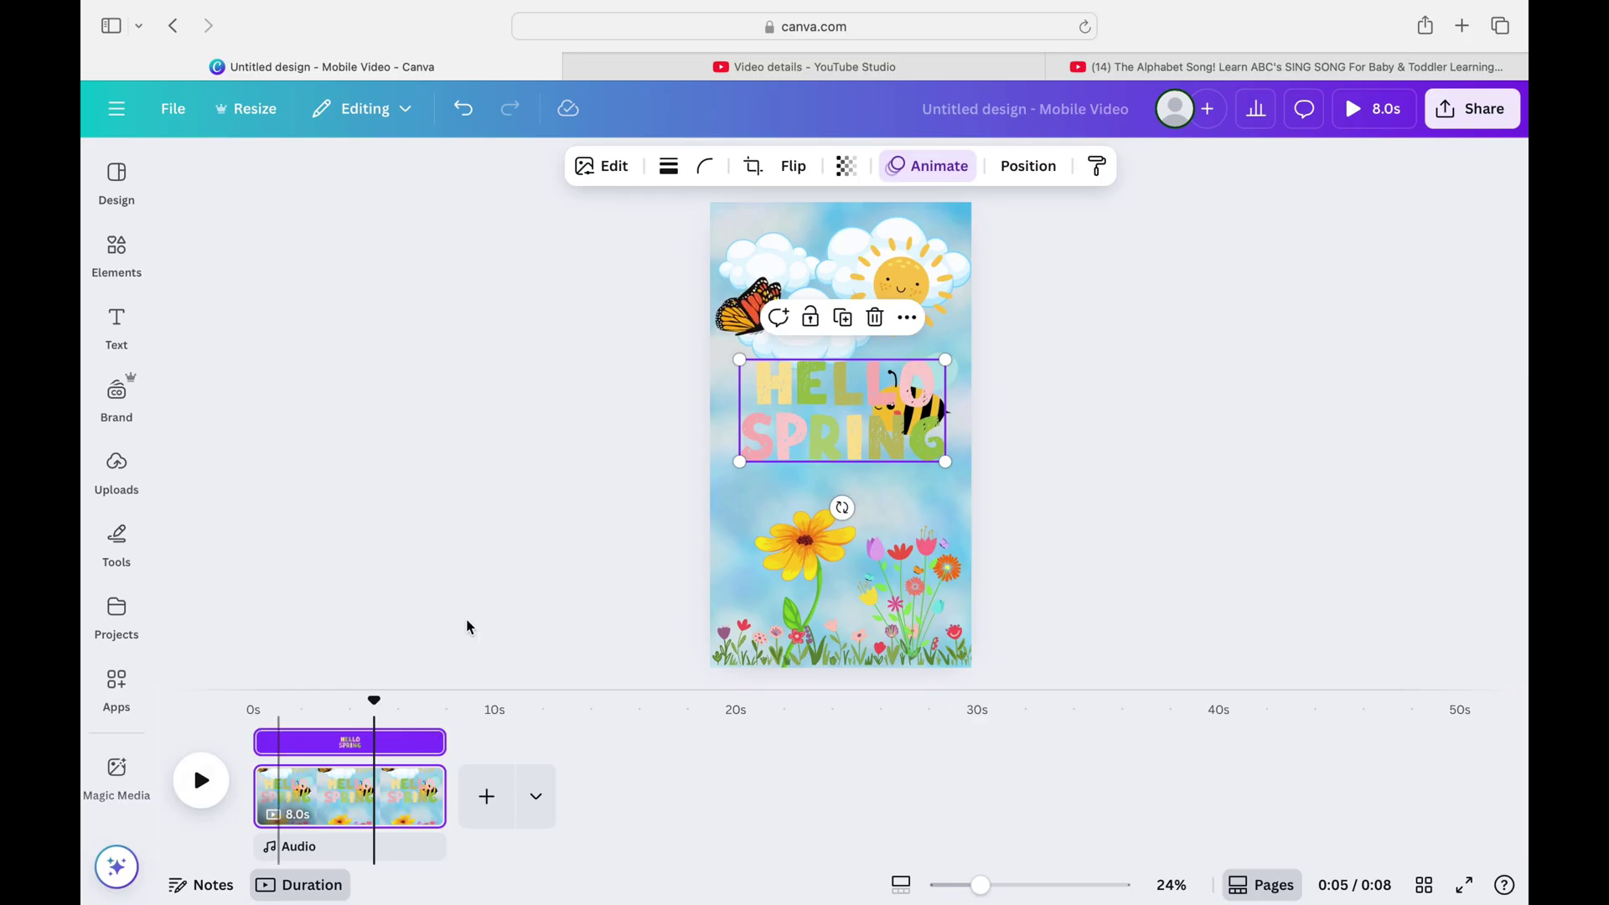
pyautogui.moveTo(374, 700); pyautogui.dragTo(253, 701)
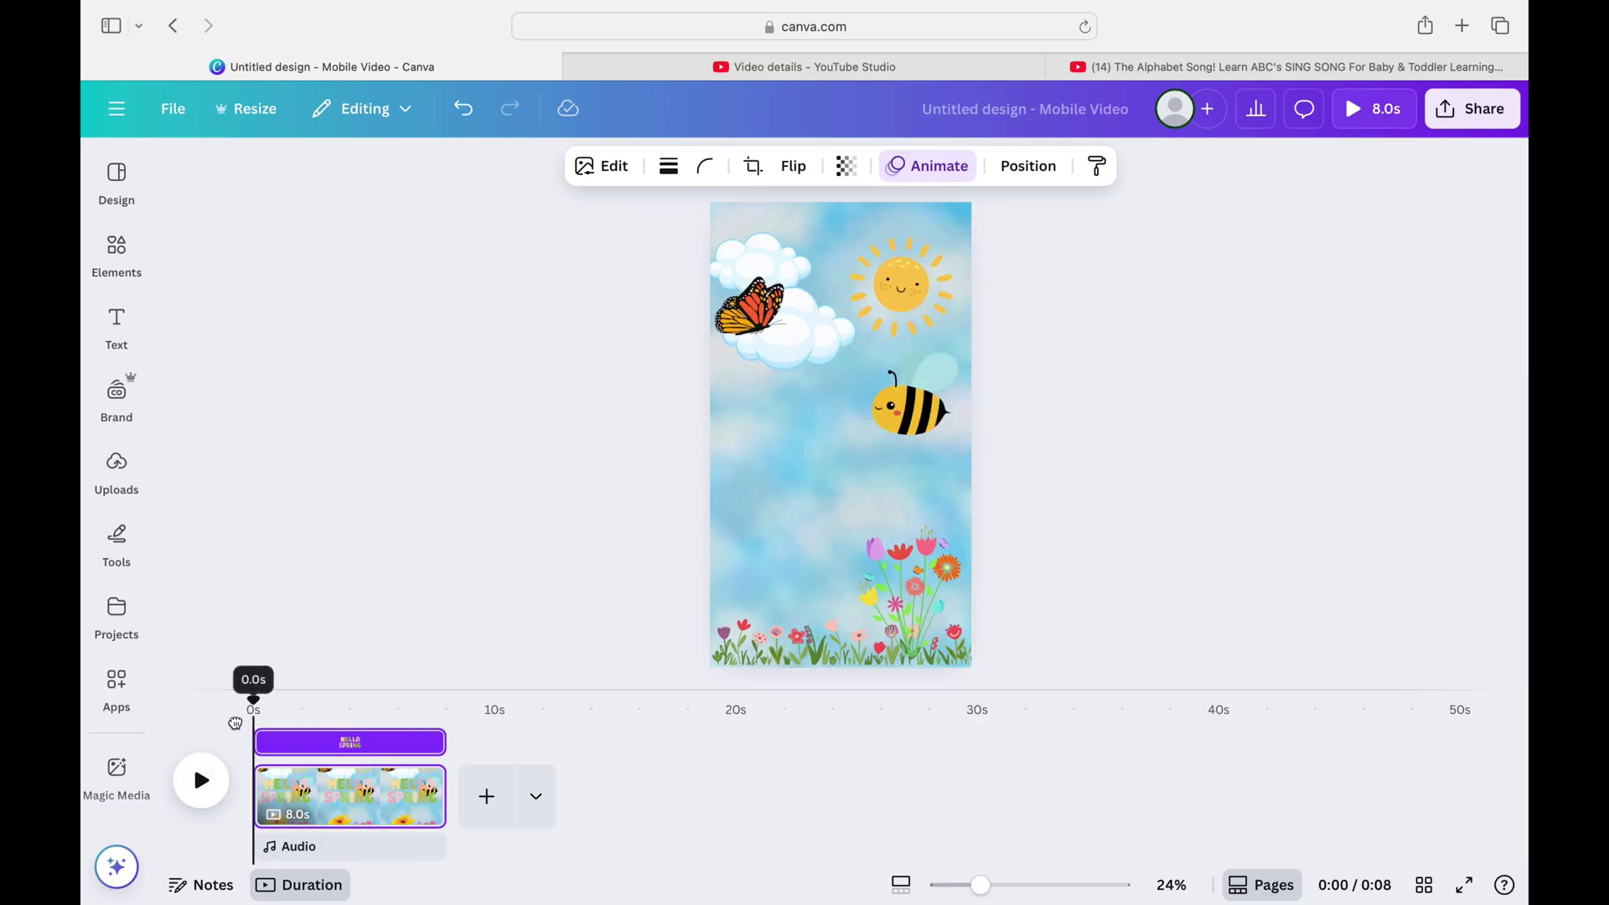
pyautogui.click(201, 782)
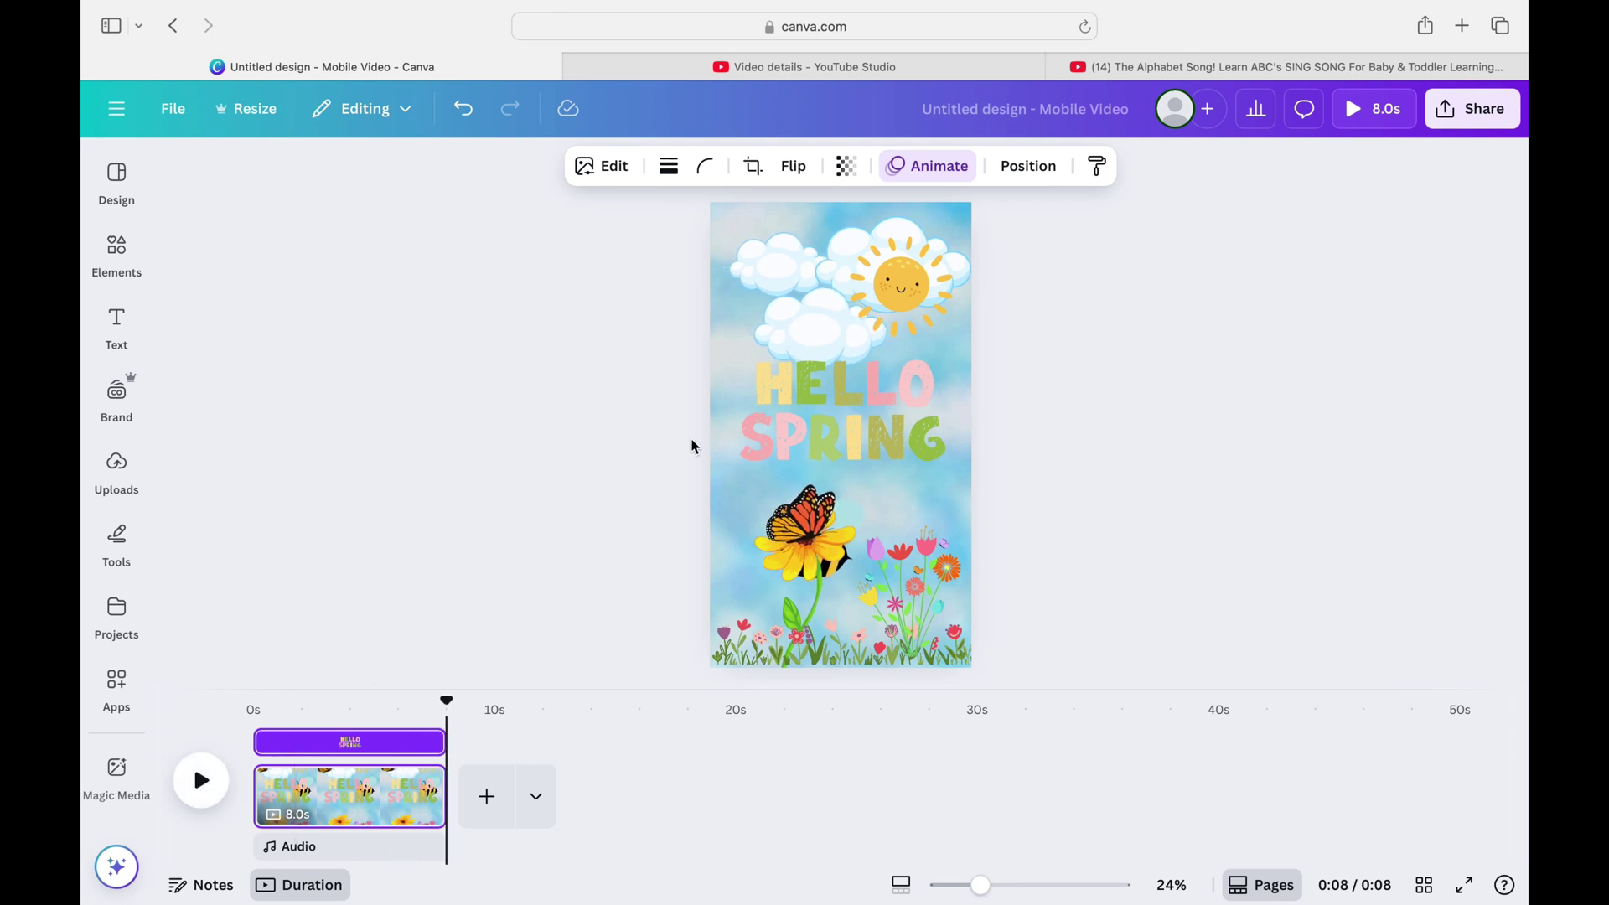
pyautogui.click(820, 422)
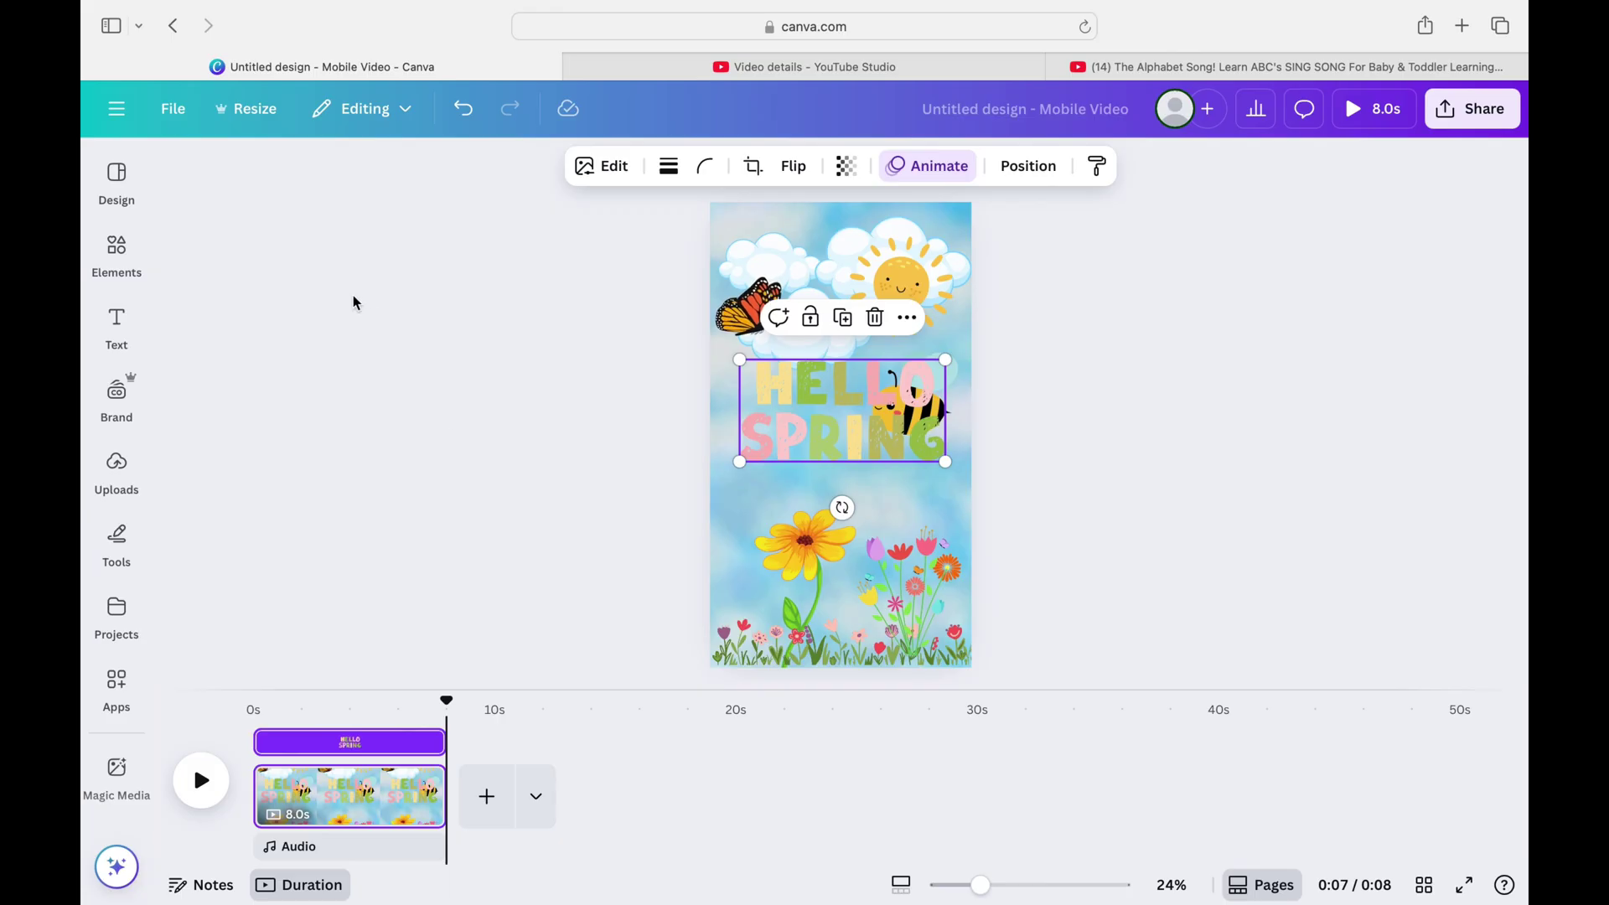
# Step: Add the red ladybug from the spring graphics, shrink it, and place it above the flower border near the page's lower left corner
pyautogui.click(125, 172)
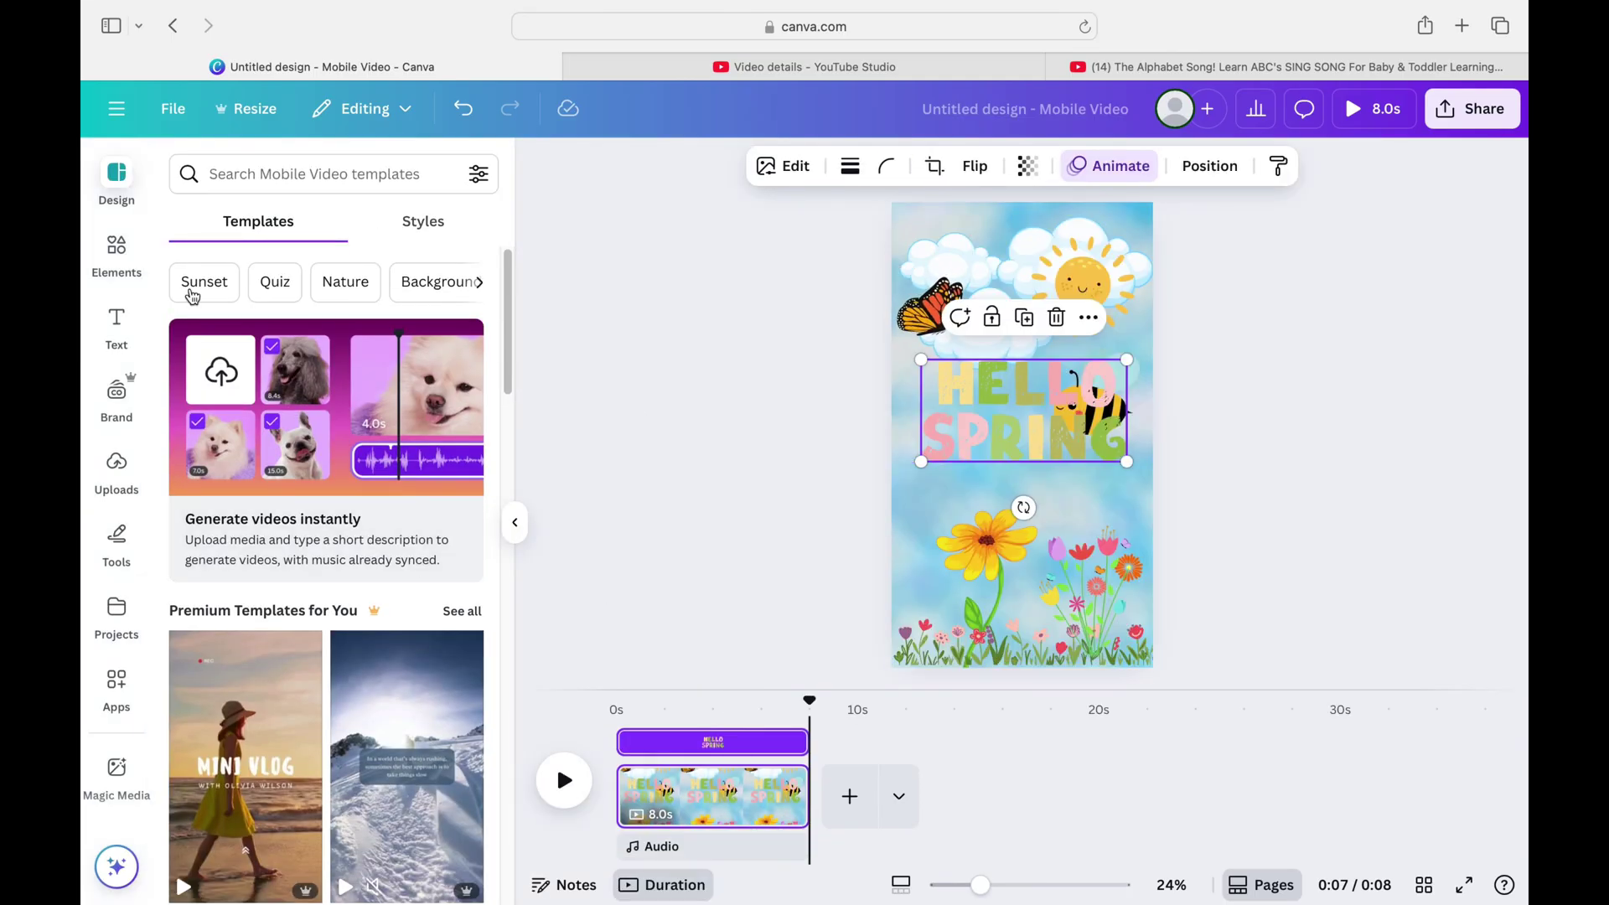
pyautogui.click(107, 266)
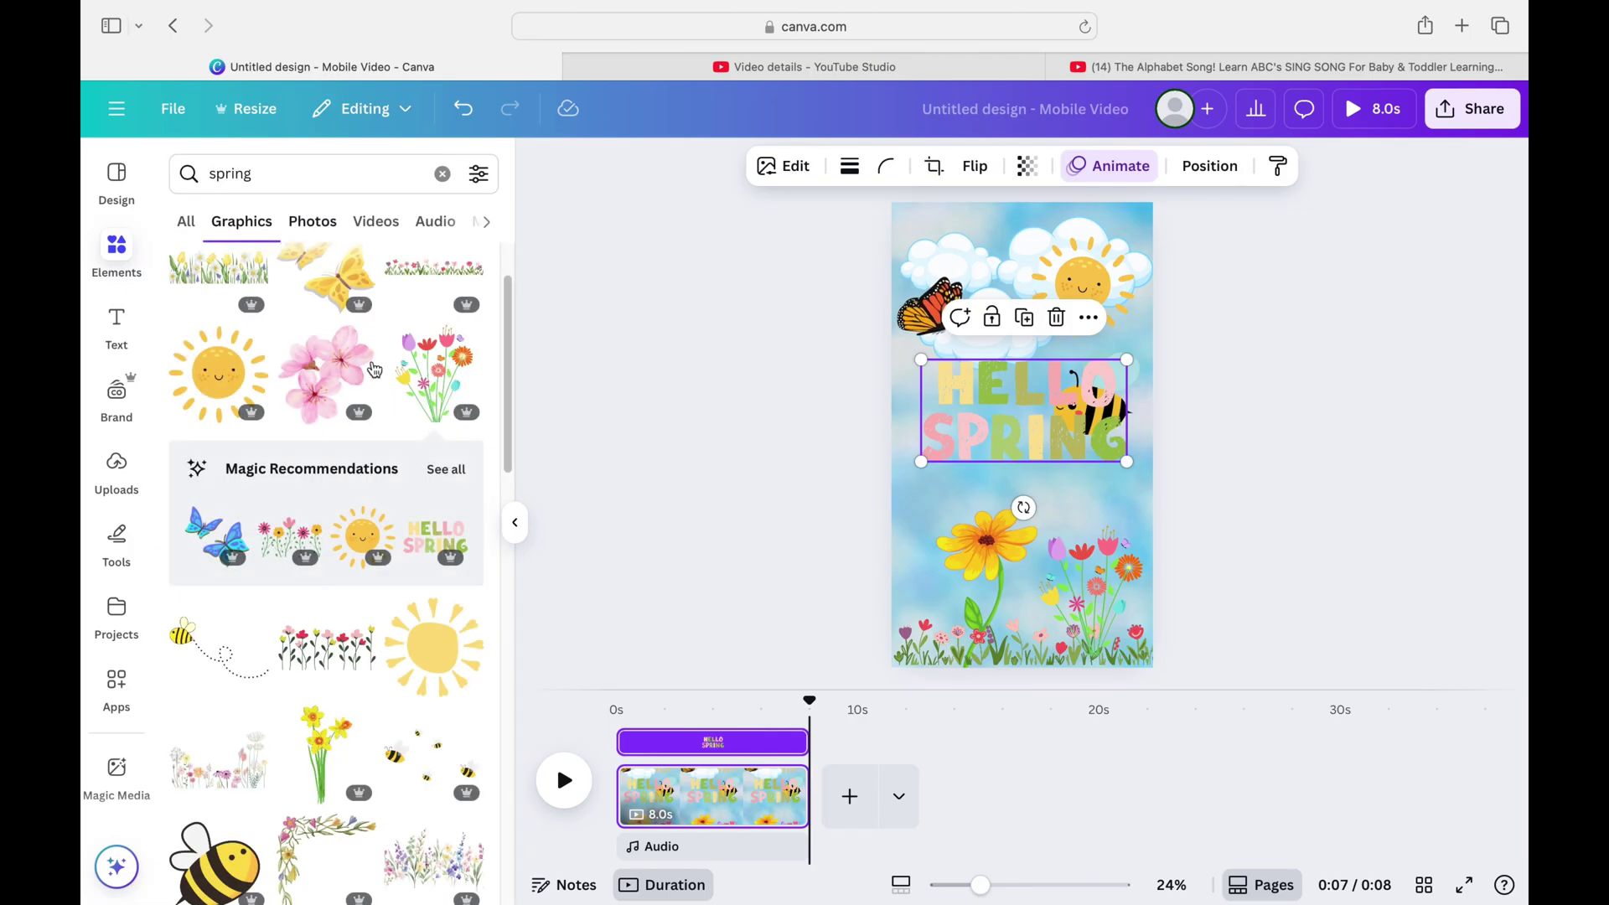
pyautogui.moveTo(507, 372); pyautogui.dragTo(474, 519)
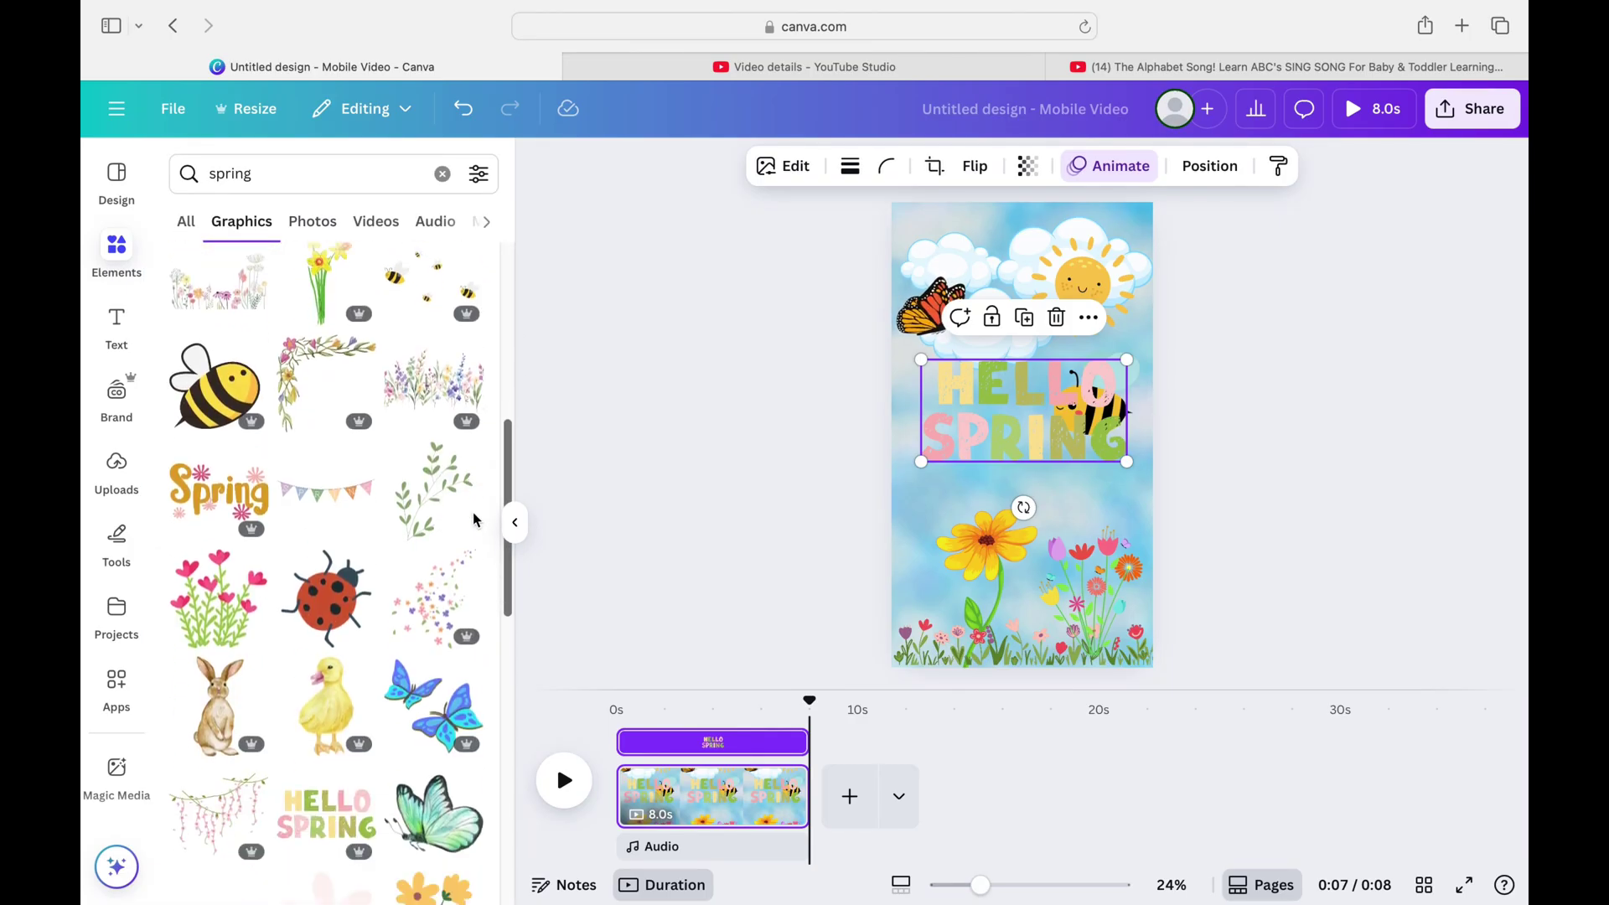
pyautogui.click(338, 595)
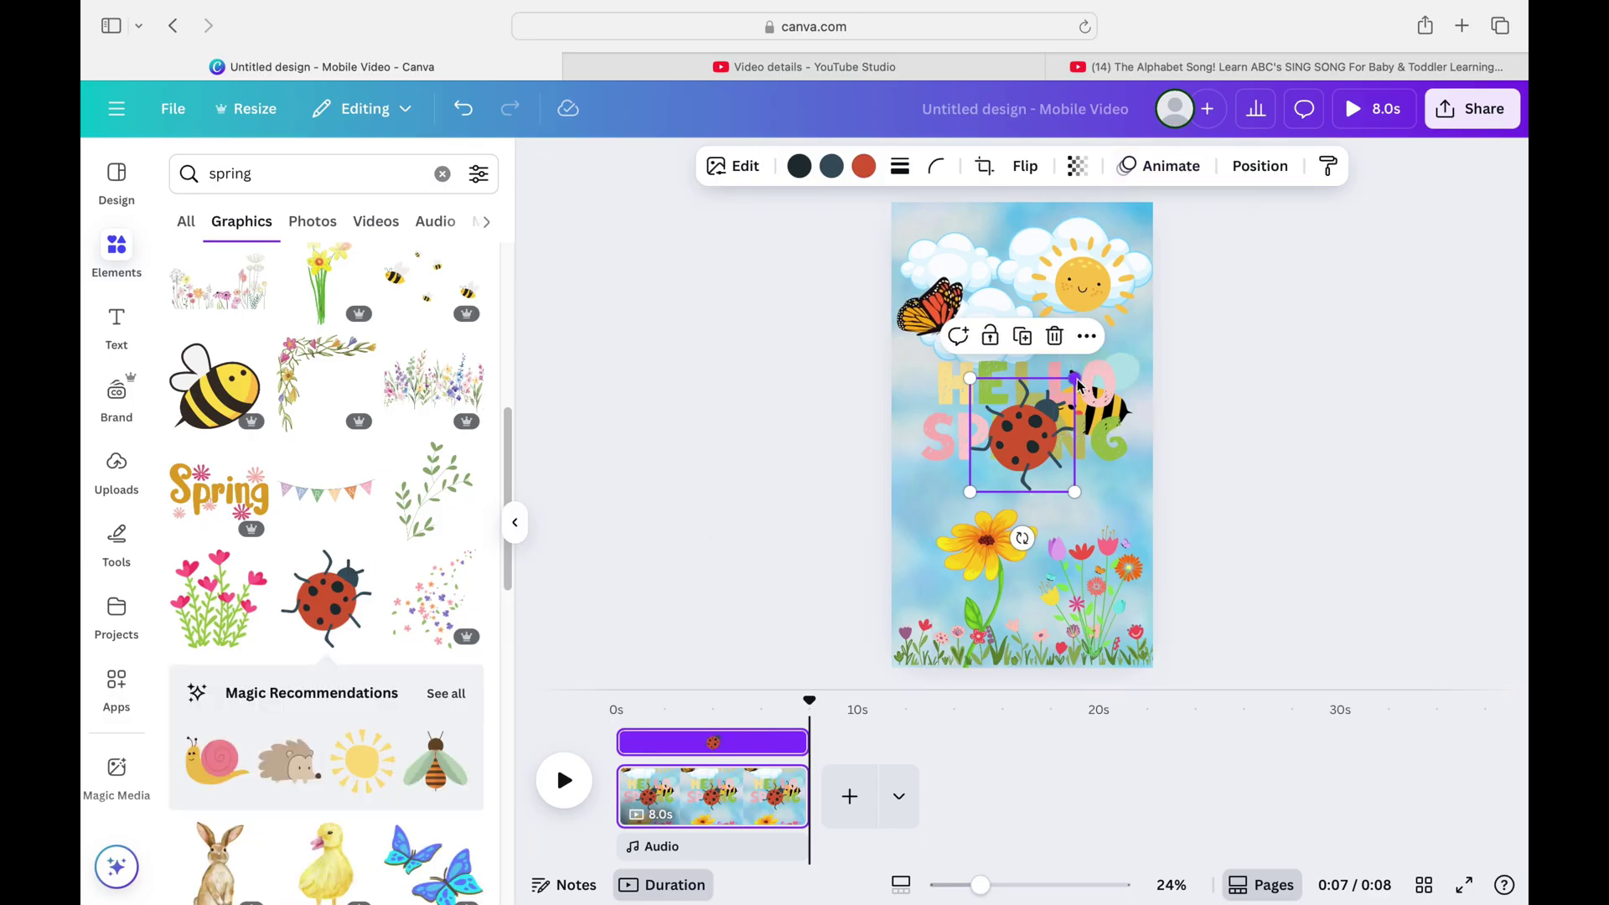
pyautogui.moveTo(1078, 384); pyautogui.dragTo(945, 609)
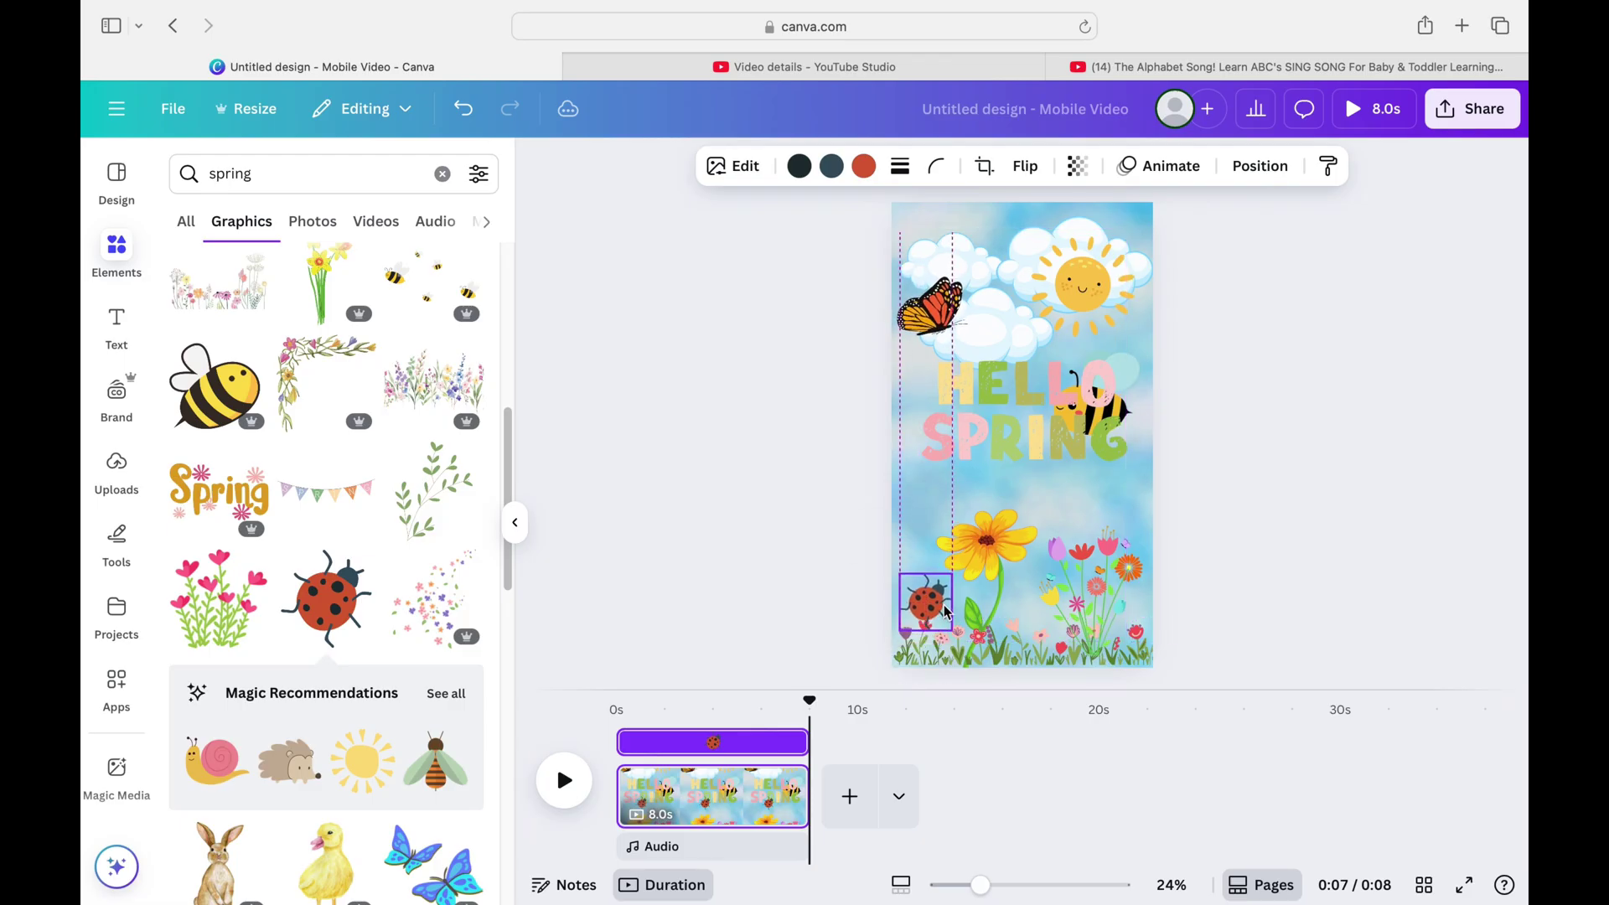
pyautogui.moveTo(944, 611); pyautogui.dragTo(945, 611)
pyautogui.click(1281, 438)
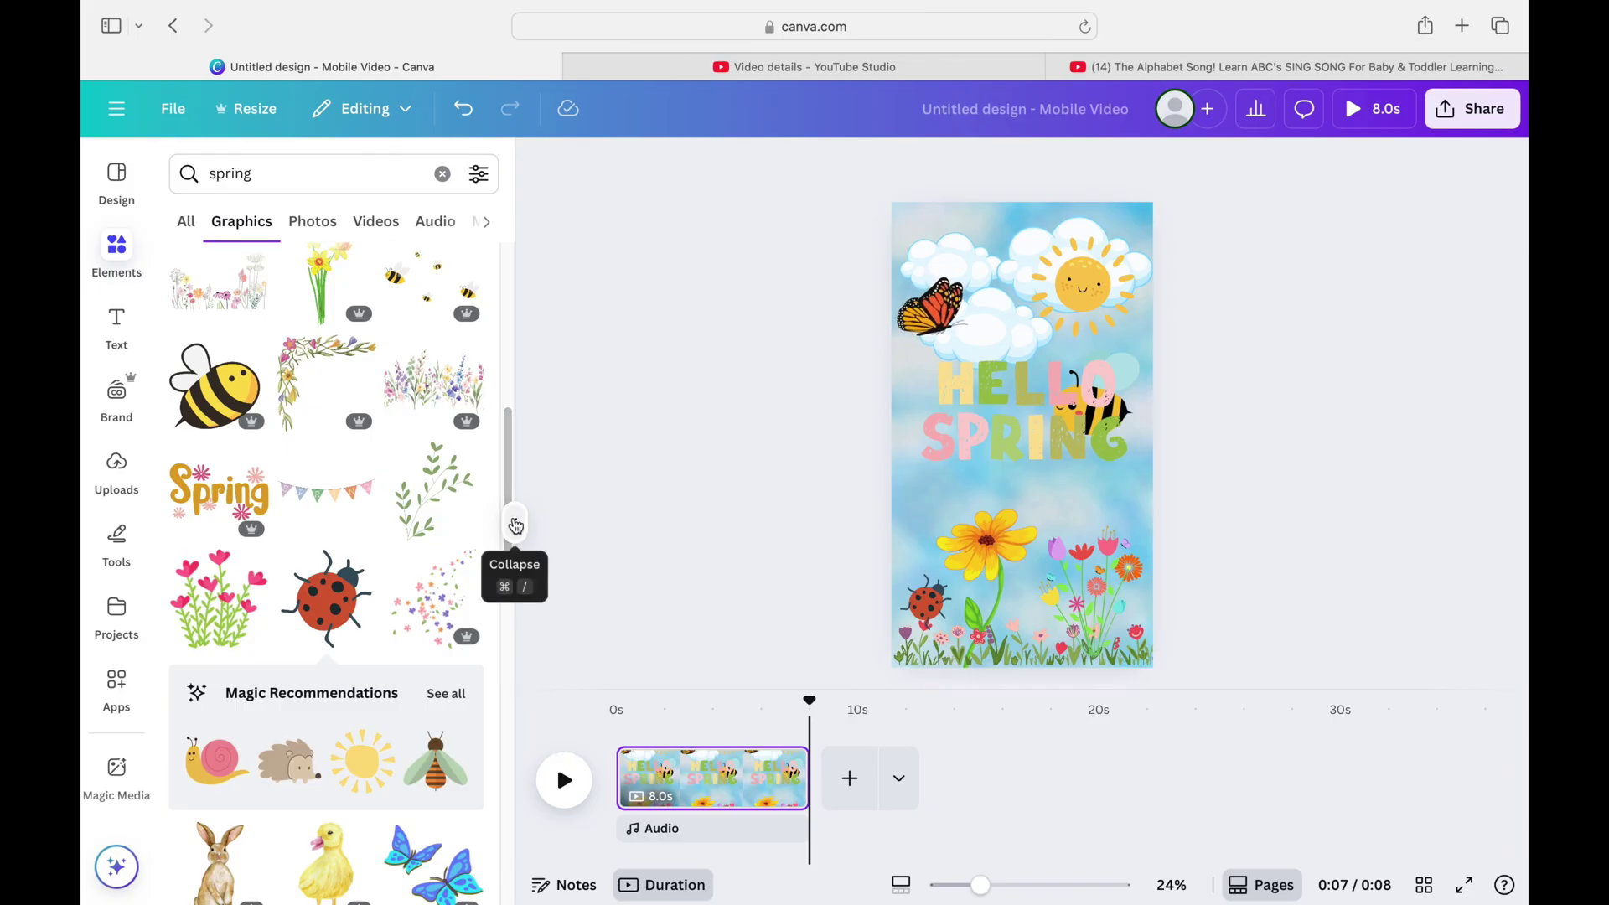
# Step: Add the pastel "SPRING" bunting and stretch it across the top of the page at about 1,071 by 259
pyautogui.click(327, 490)
pyautogui.moveTo(1024, 442); pyautogui.dragTo(1025, 244)
pyautogui.moveTo(1075, 245); pyautogui.dragTo(1146, 231)
pyautogui.moveTo(969, 220); pyautogui.dragTo(897, 204)
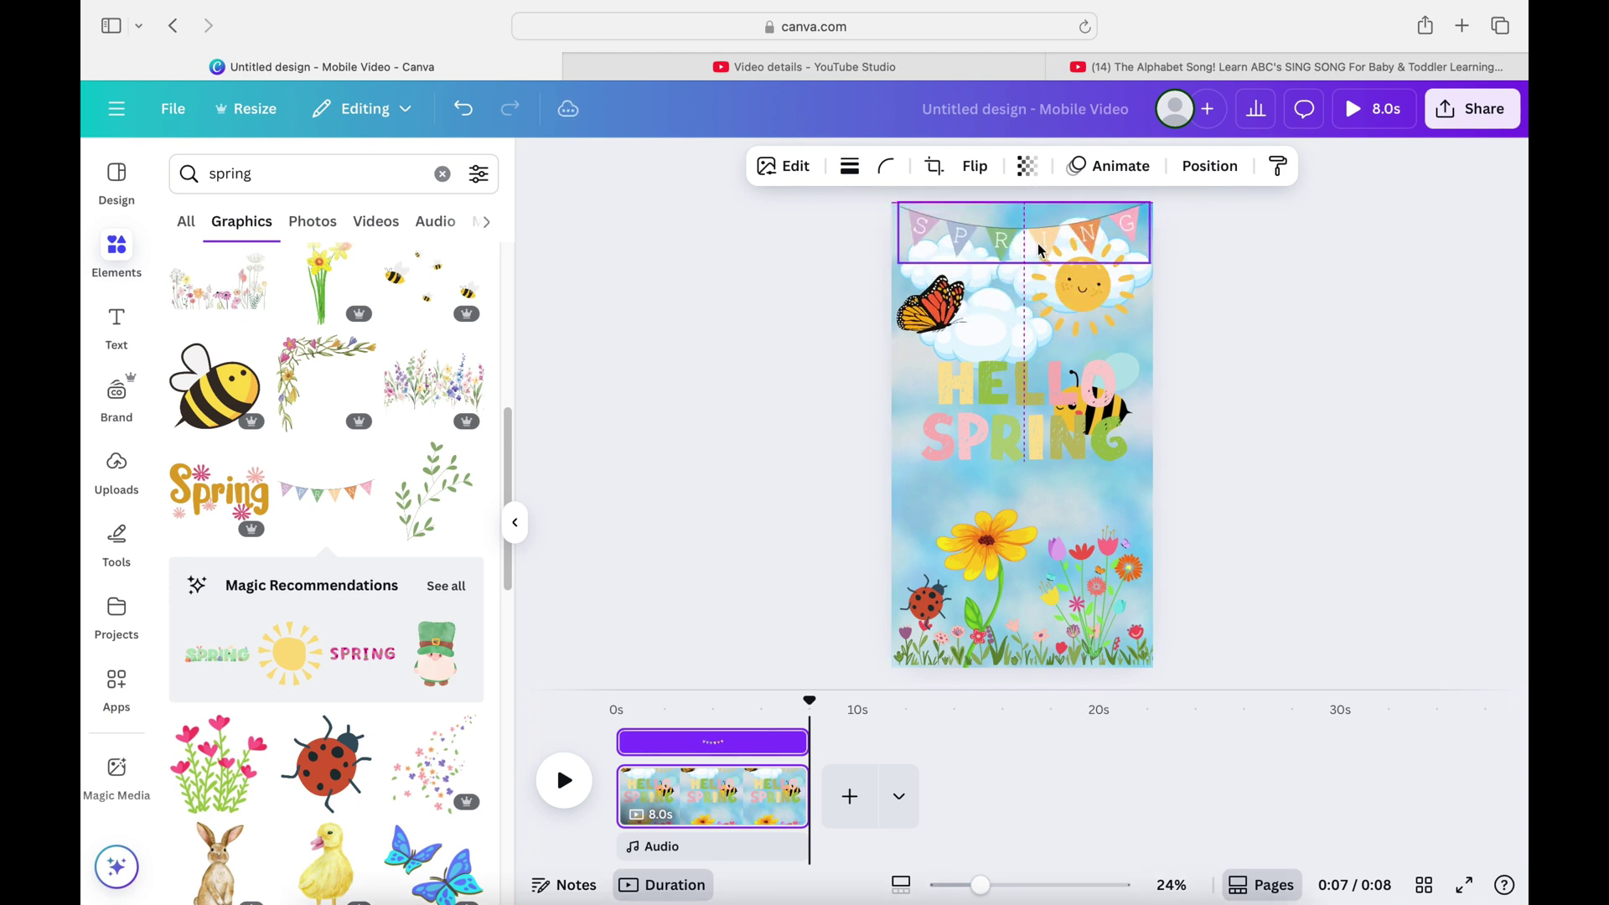
pyautogui.moveTo(1038, 249); pyautogui.dragTo(1038, 250)
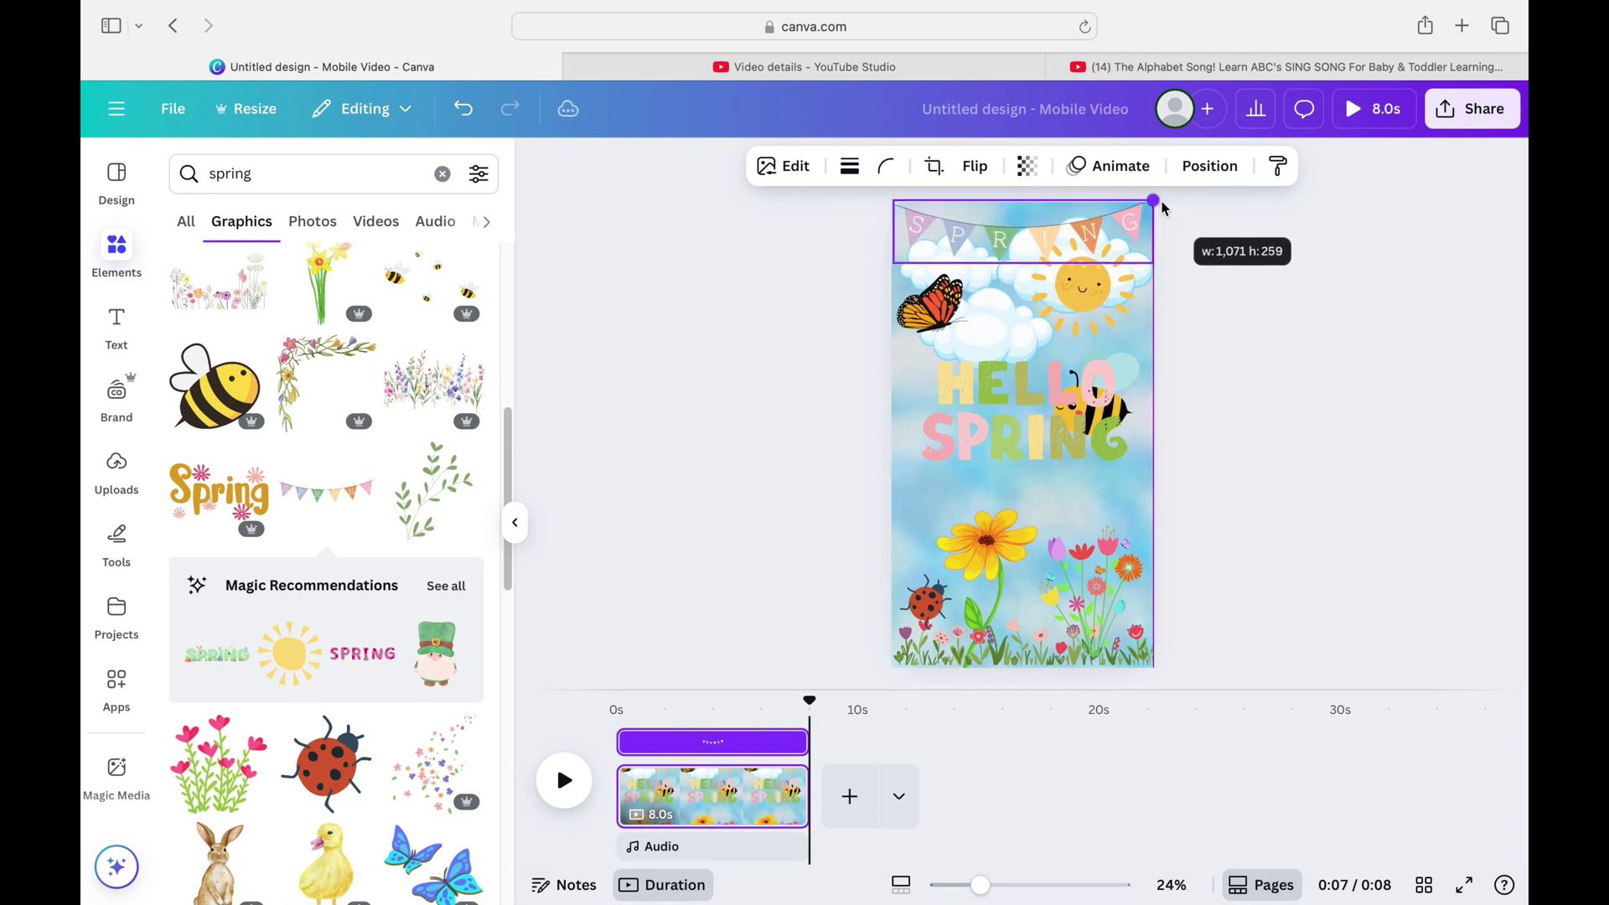
pyautogui.click(1246, 362)
# Step: Play back the scene to review the animation with the bunting and ladybug in place
pyautogui.click(671, 736)
pyautogui.press('space')
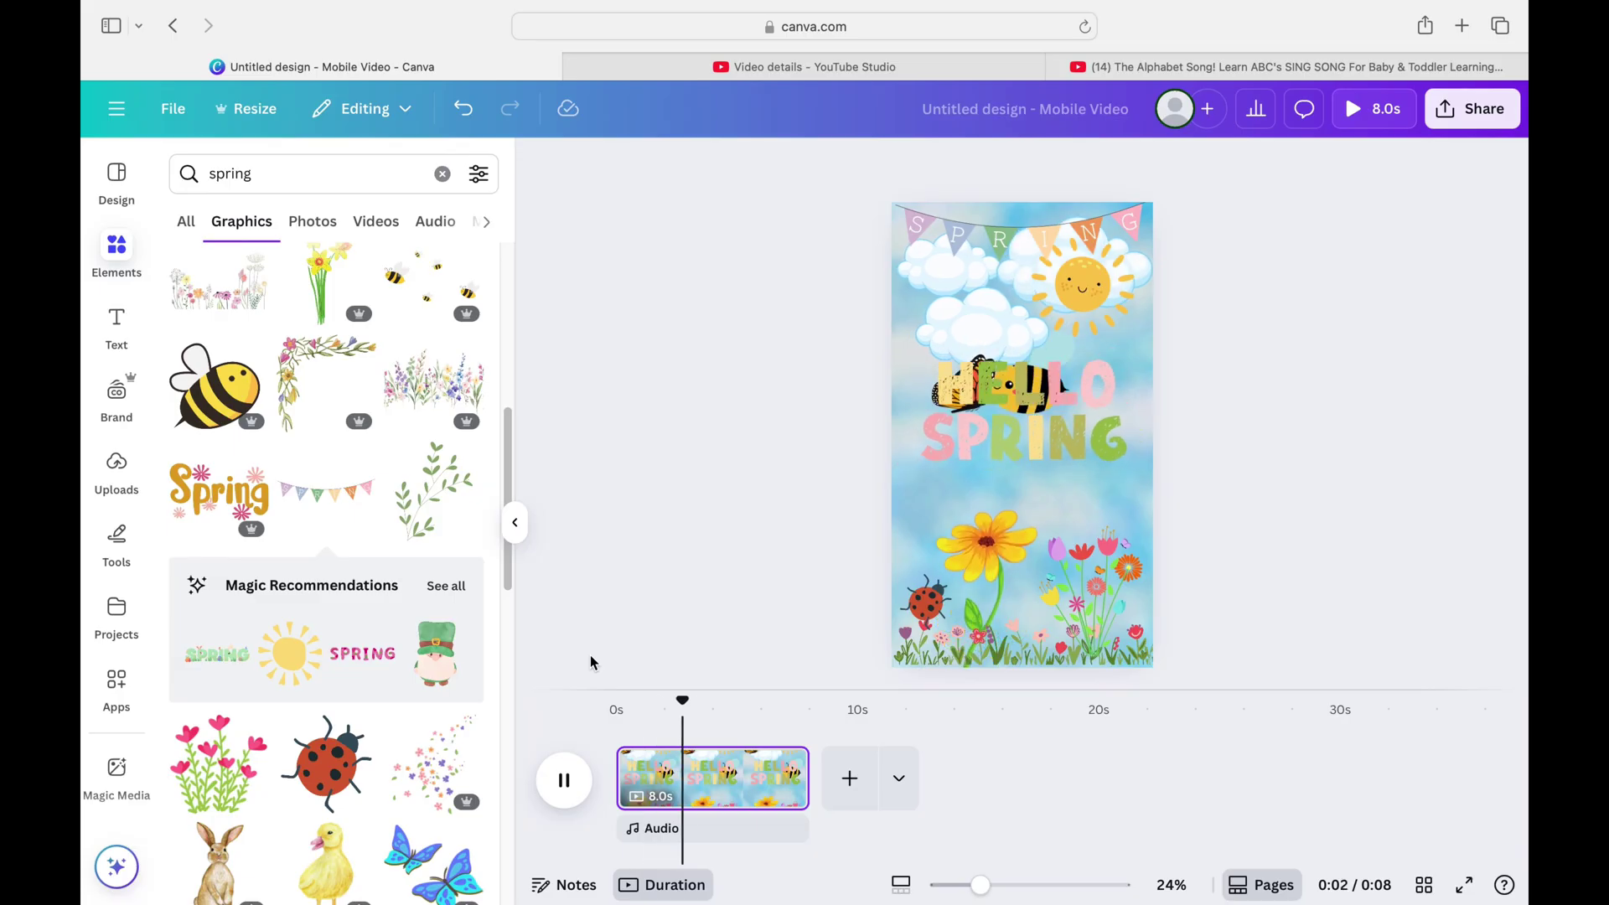
pyautogui.click(564, 780)
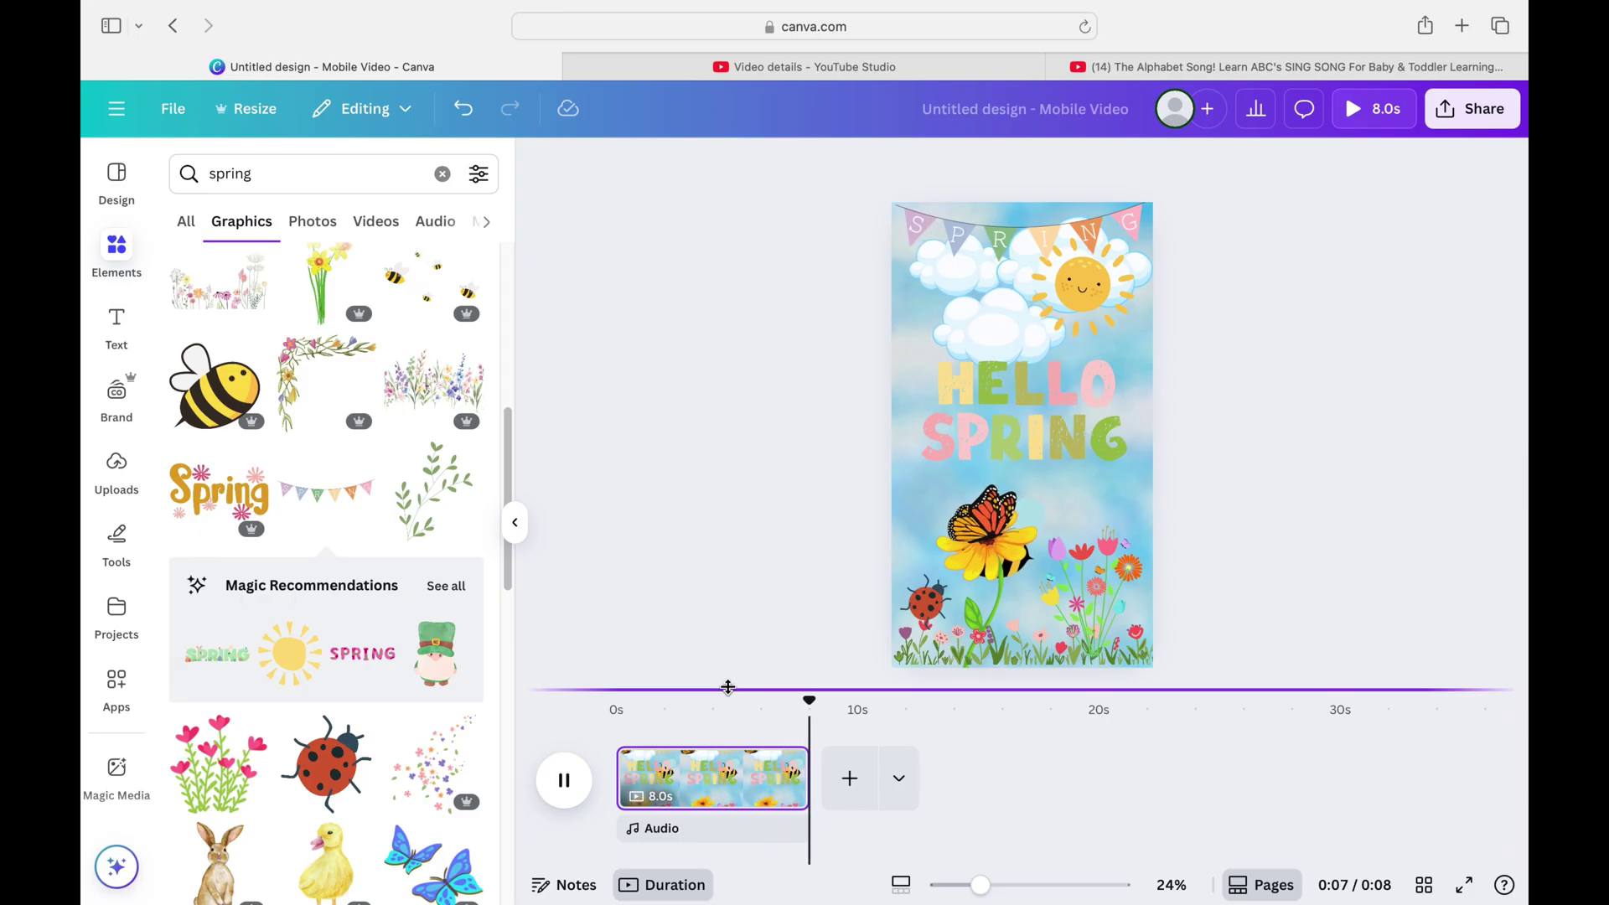
# Step: Add a blank second page, insert the red ladybug graphic, enlarge it, and centre it on the page
pyautogui.click(846, 767)
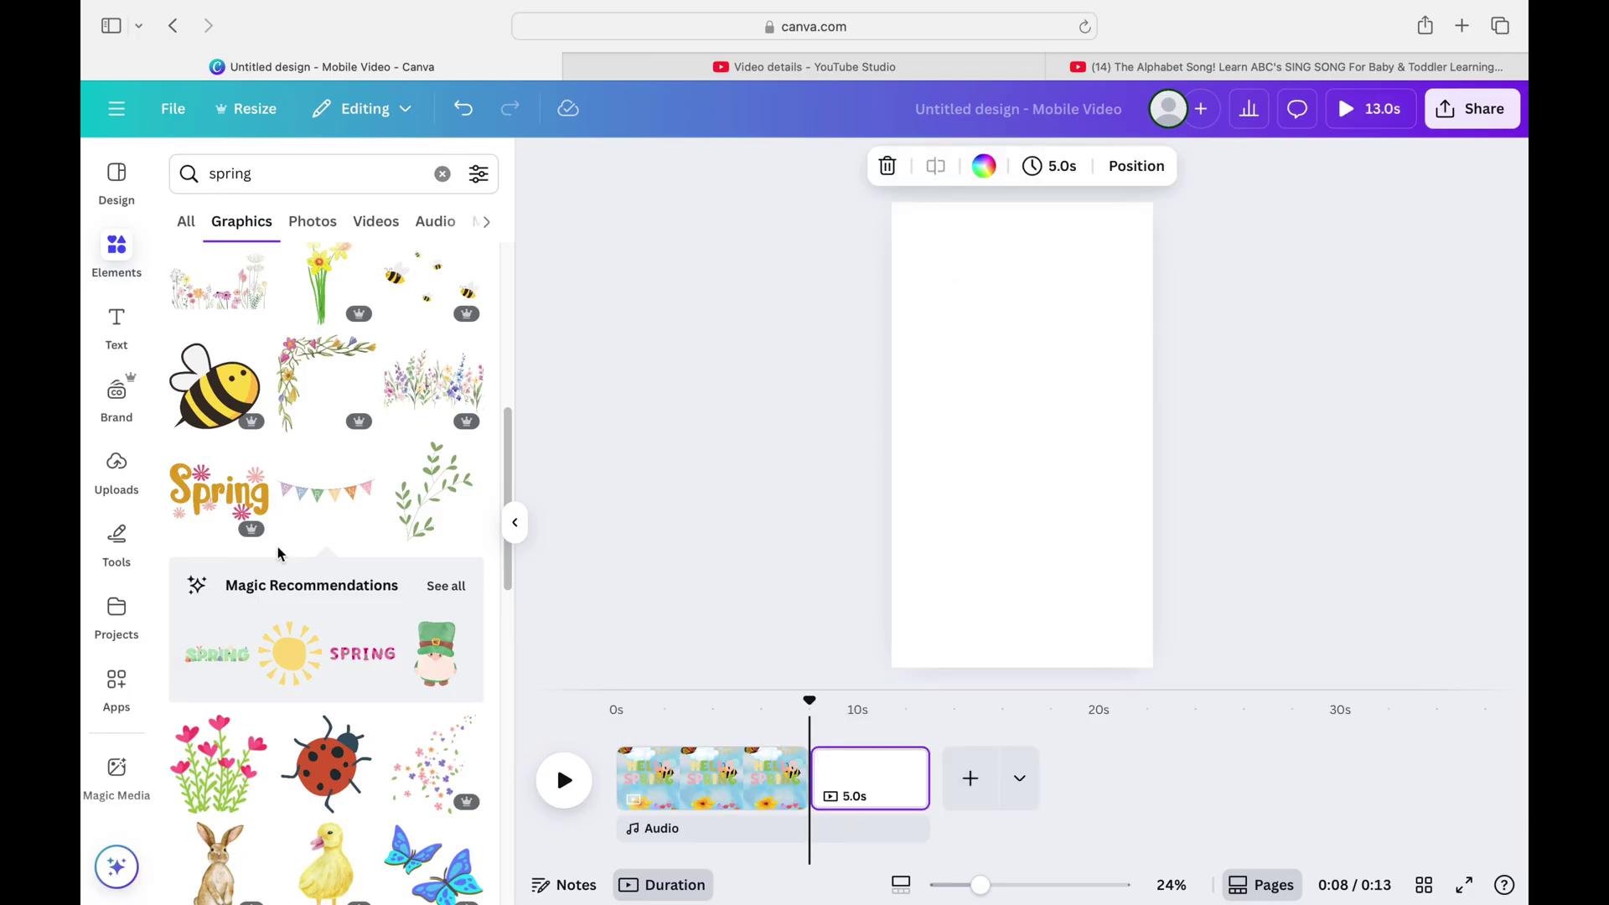
pyautogui.click(316, 780)
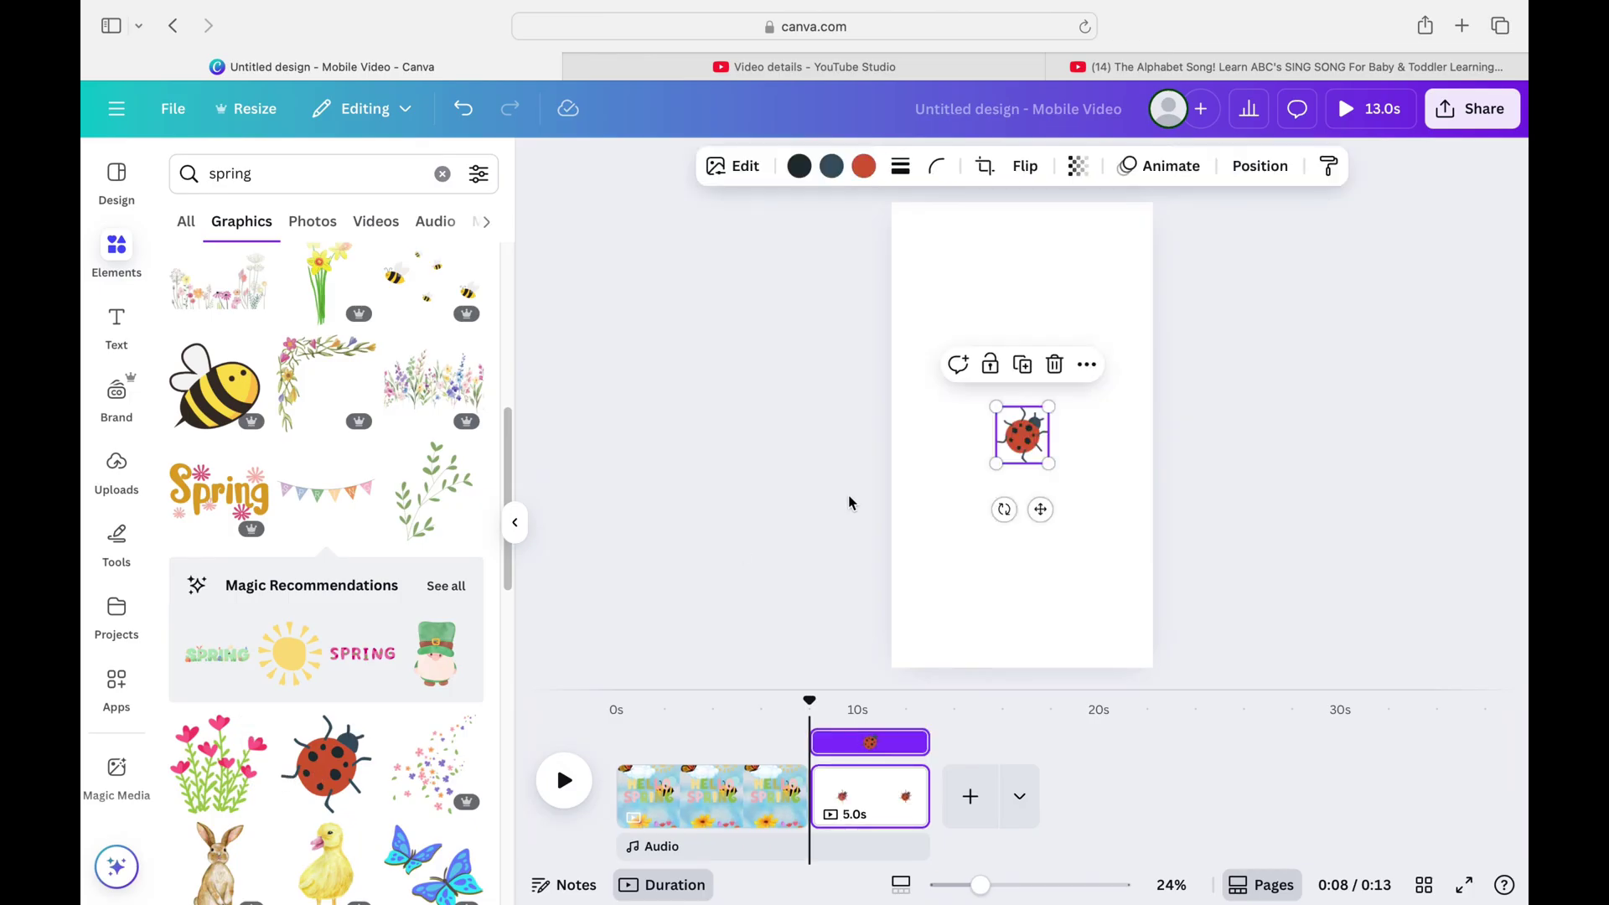
pyautogui.moveTo(1052, 405); pyautogui.dragTo(1148, 365)
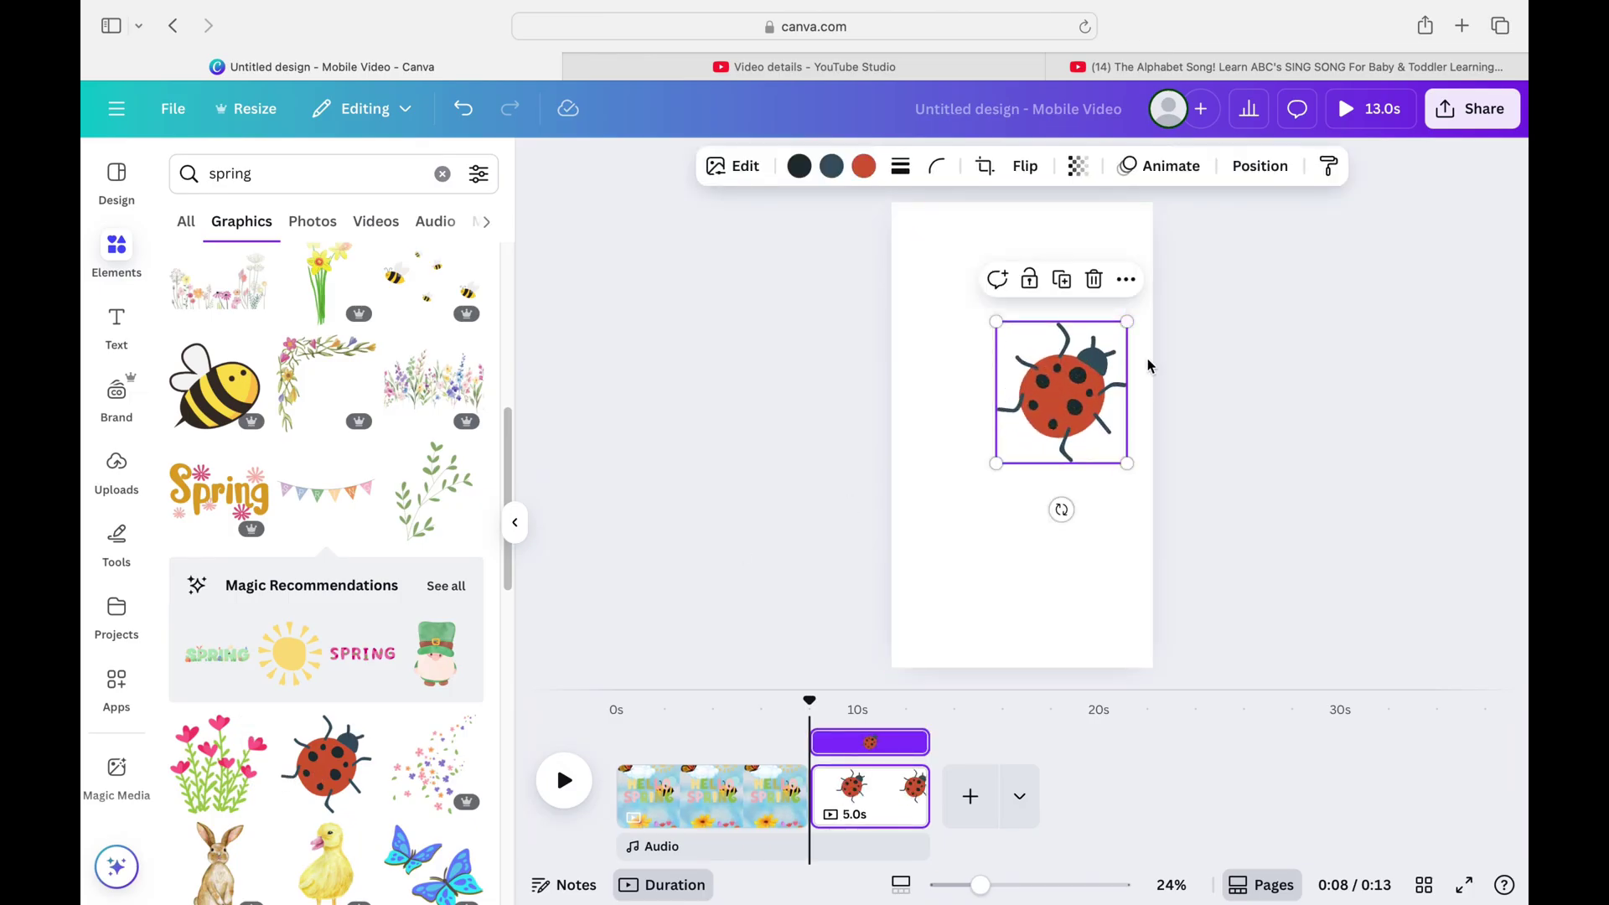
pyautogui.moveTo(1053, 422); pyautogui.dragTo(1038, 446)
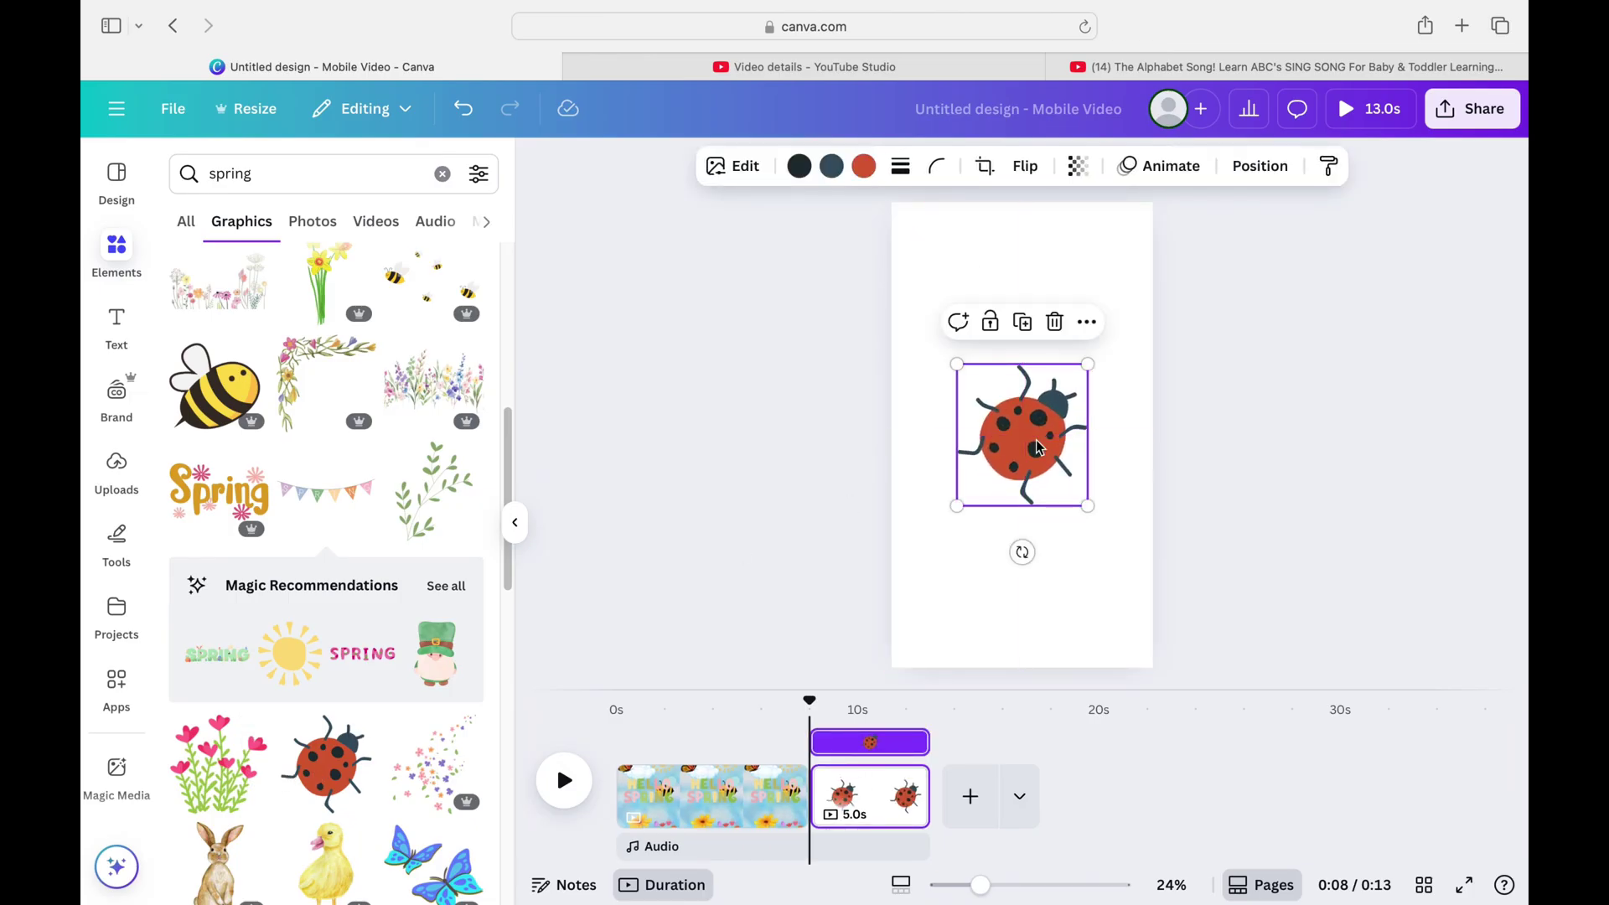
pyautogui.click(1202, 397)
# Step: Add a heading to the ladybug page and replace its placeholder text with "What bug is this?"
pyautogui.click(117, 326)
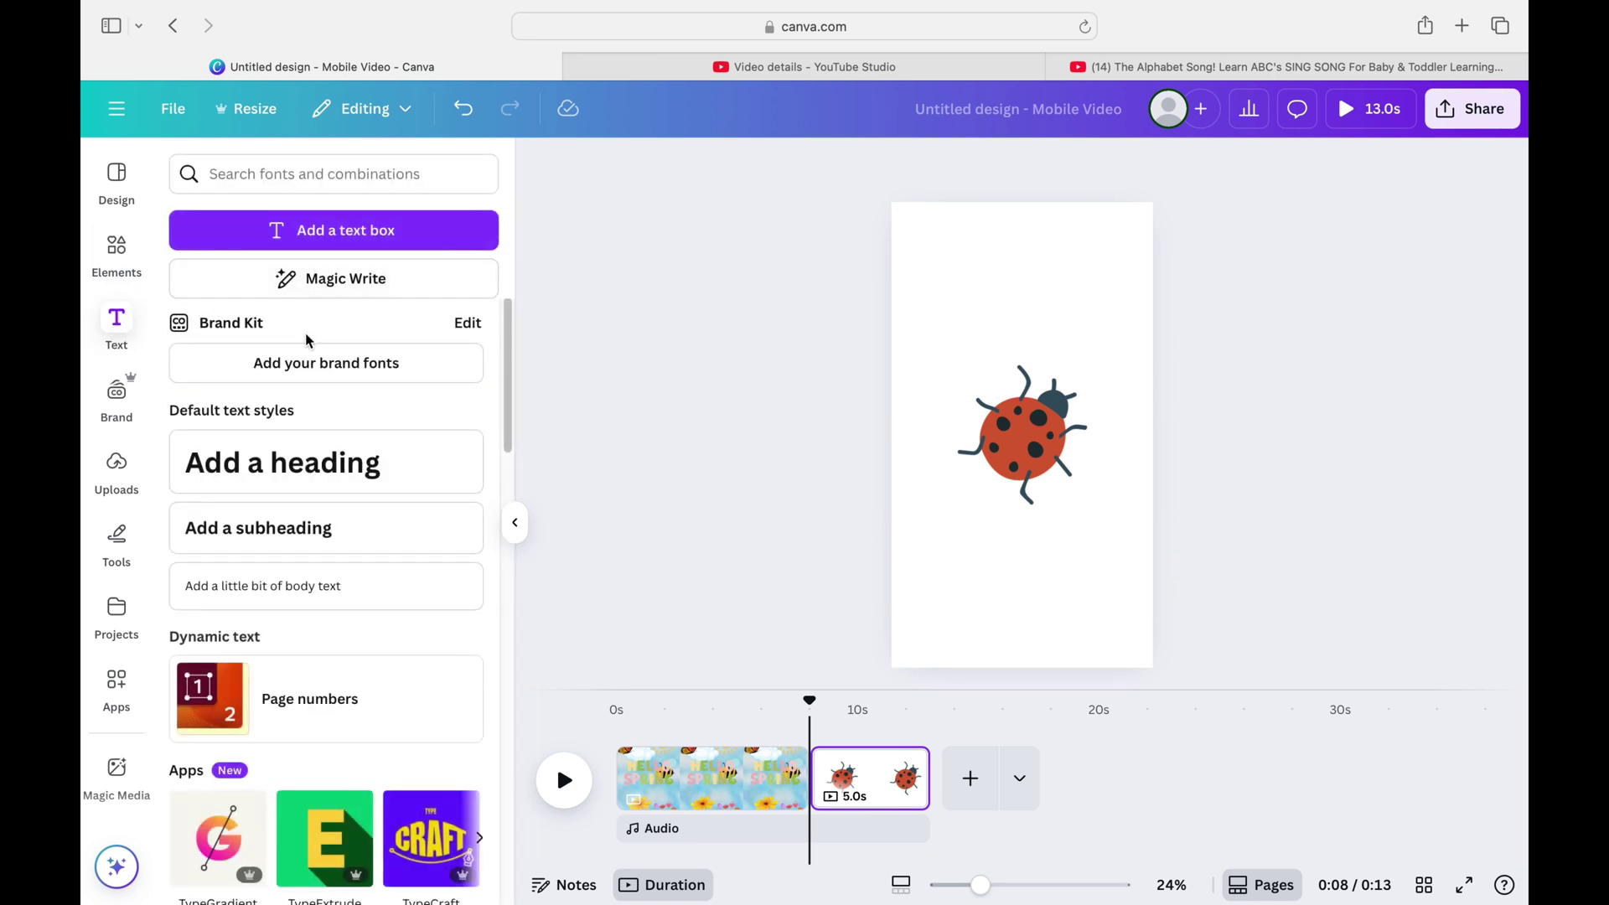
pyautogui.click(281, 462)
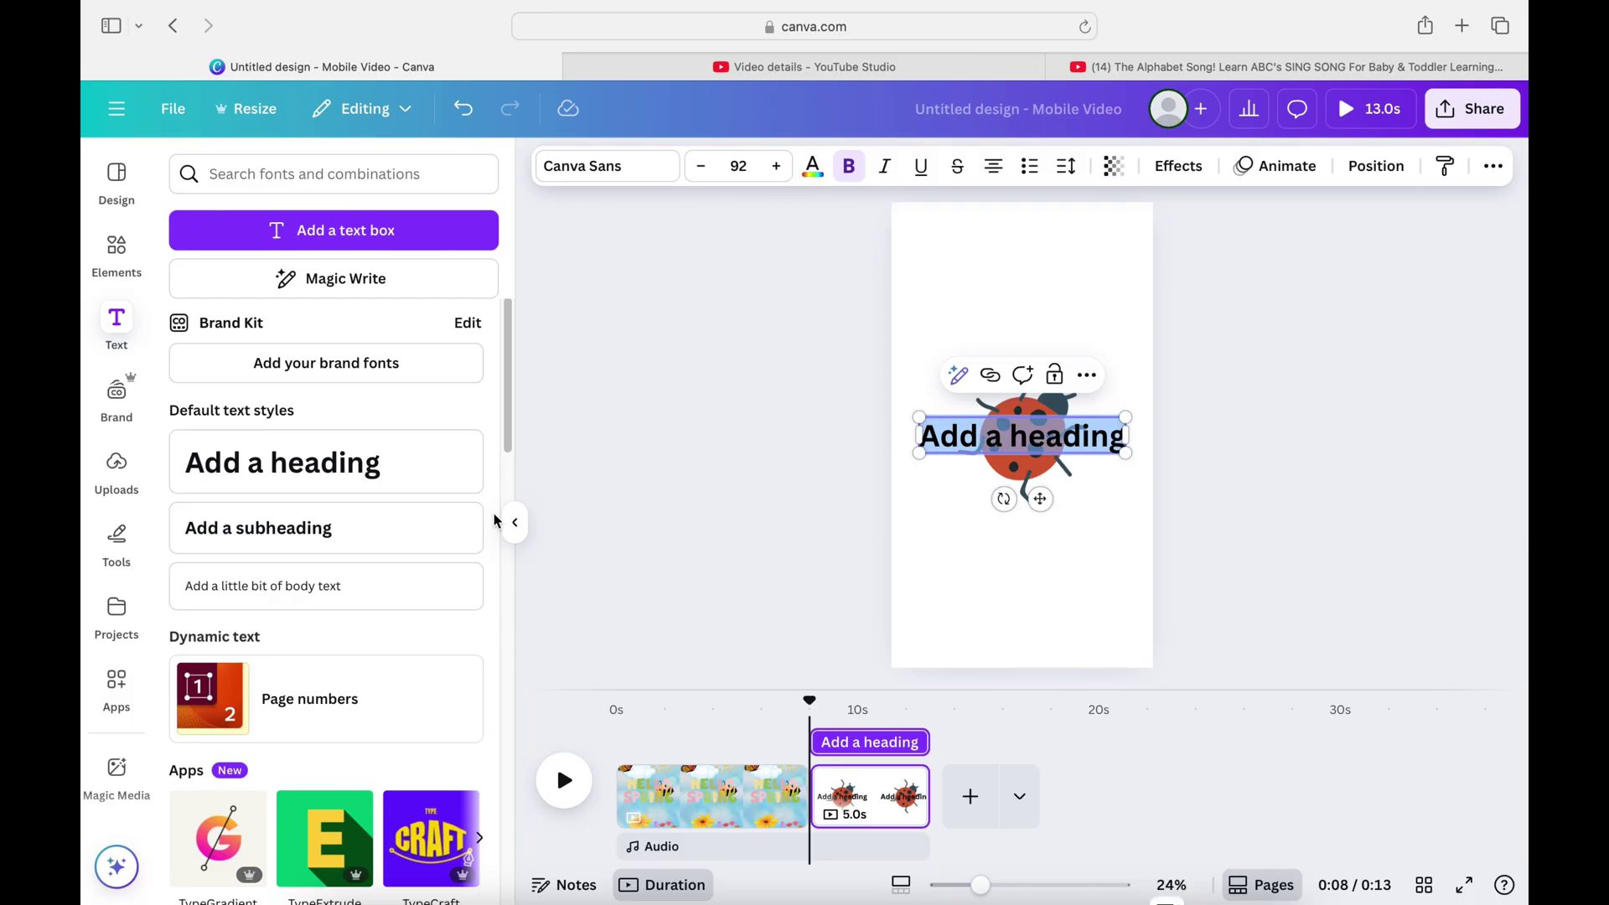
pyautogui.moveTo(511, 435); pyautogui.dragTo(519, 536)
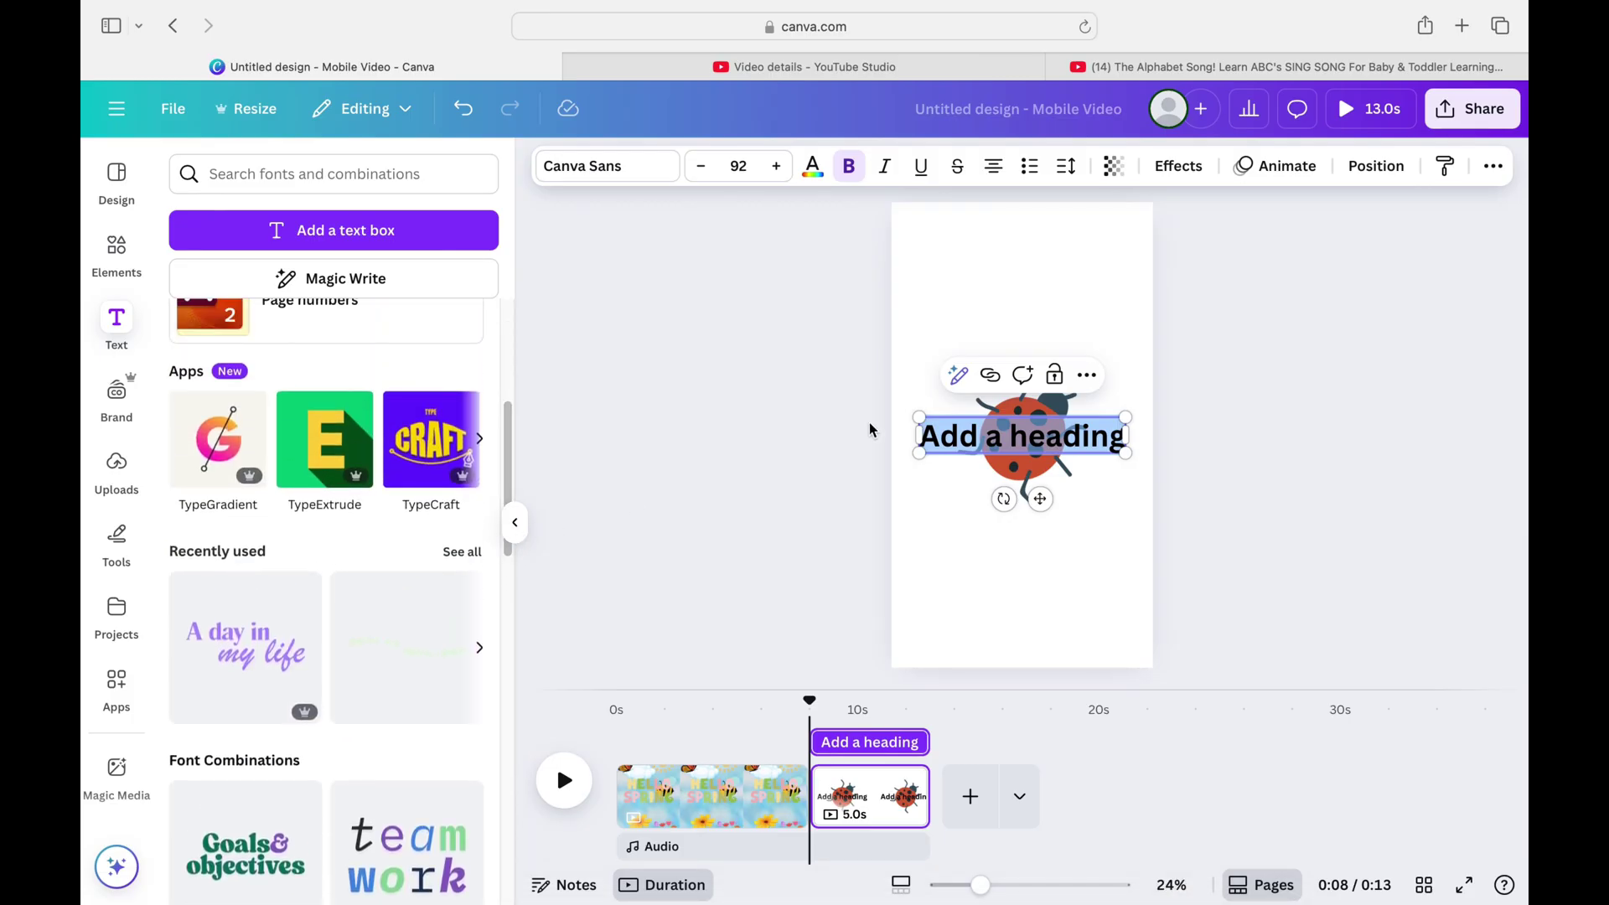
pyautogui.doubleClick(1021, 436)
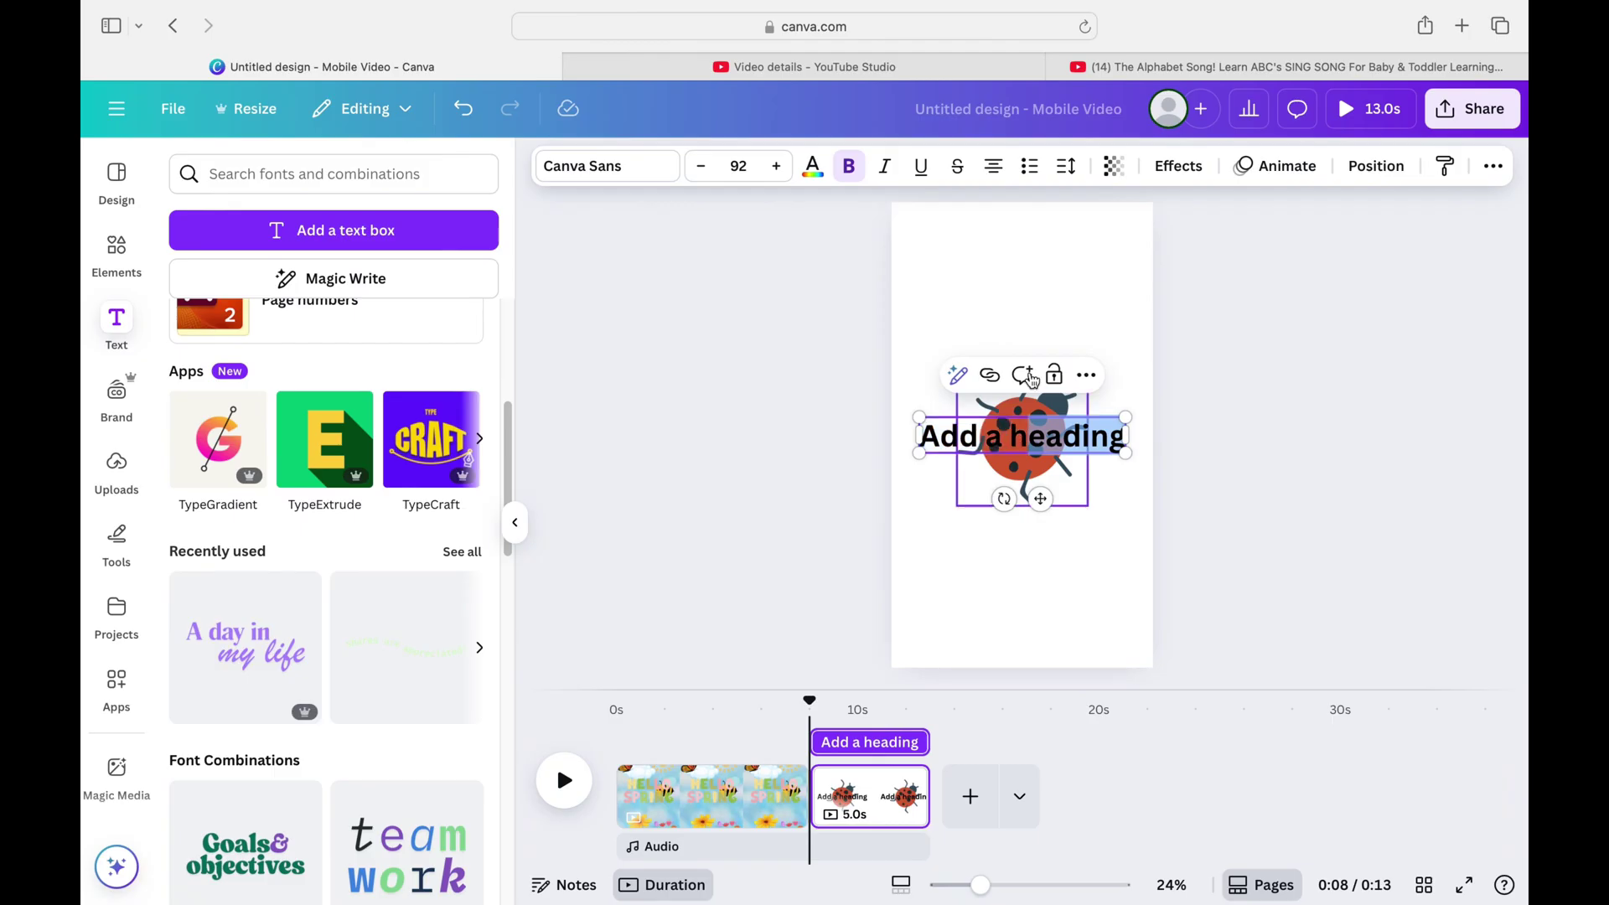
pyautogui.press('BackSpace')
pyautogui.press('BackSpace')
pyautogui.press('BackSpace')
pyautogui.press('BackSpace')
pyautogui.press('BackSpace')
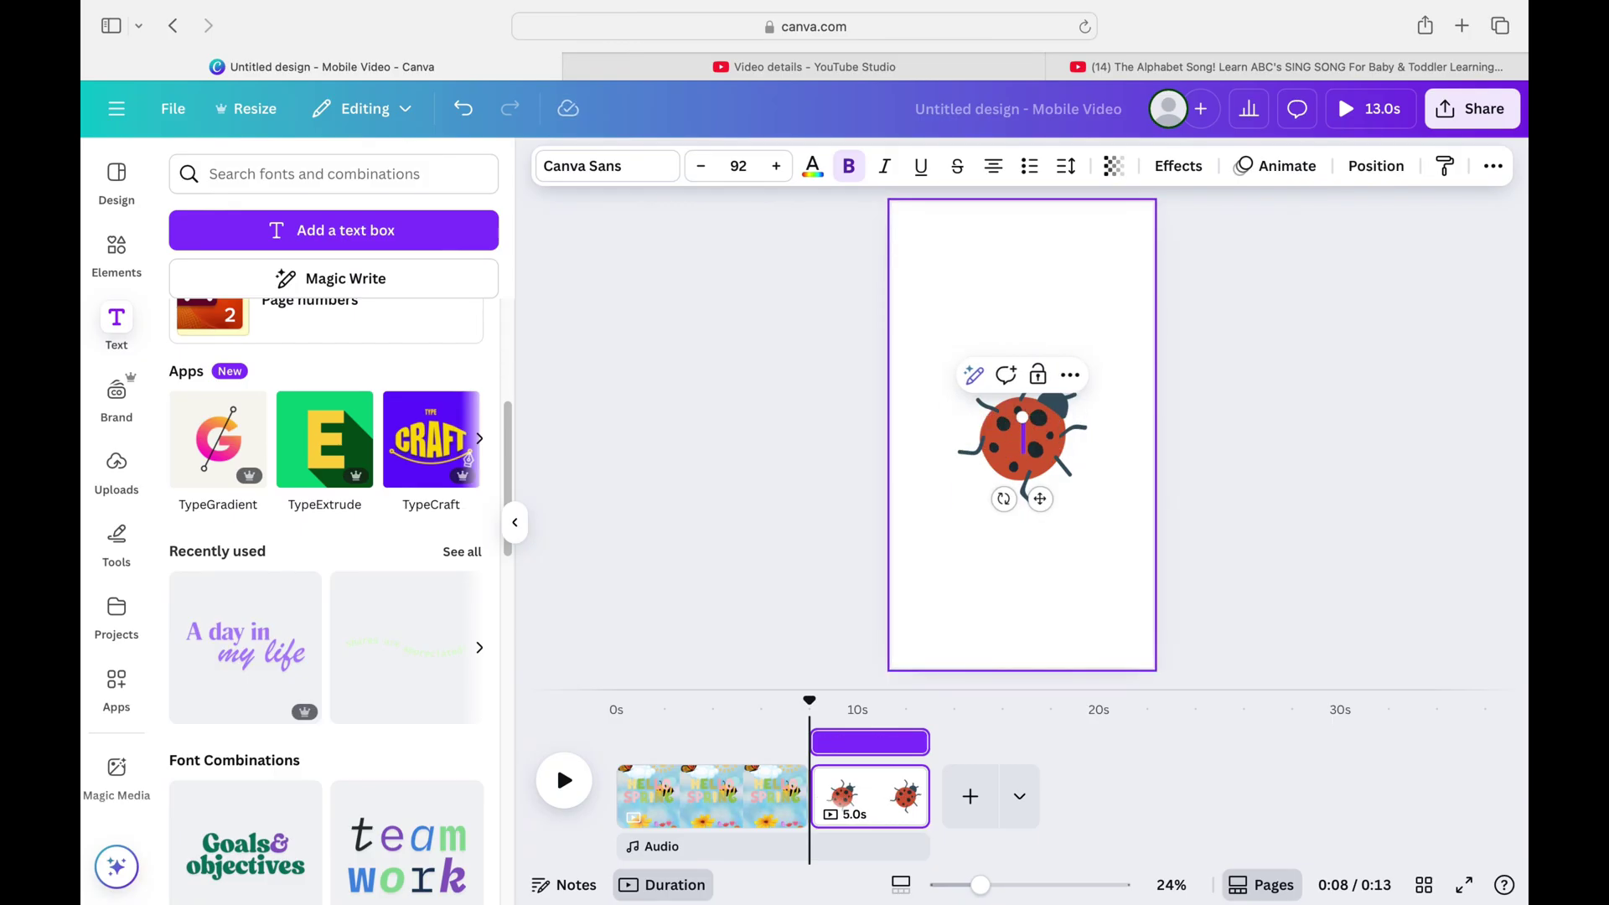
pyautogui.write('What')
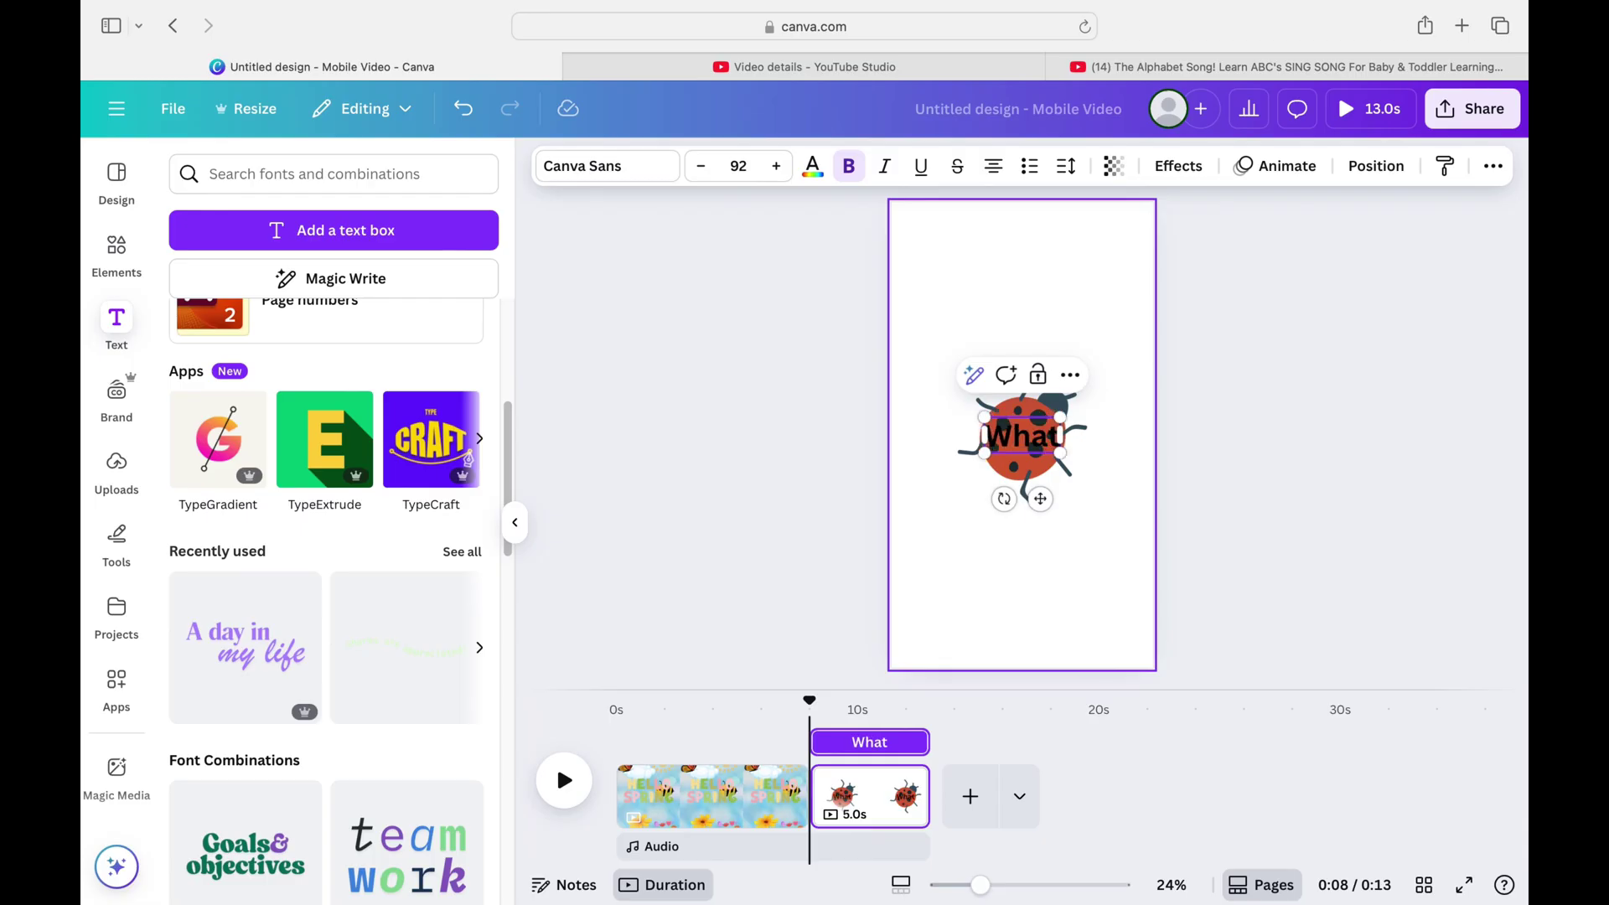
pyautogui.write(' bug is this')
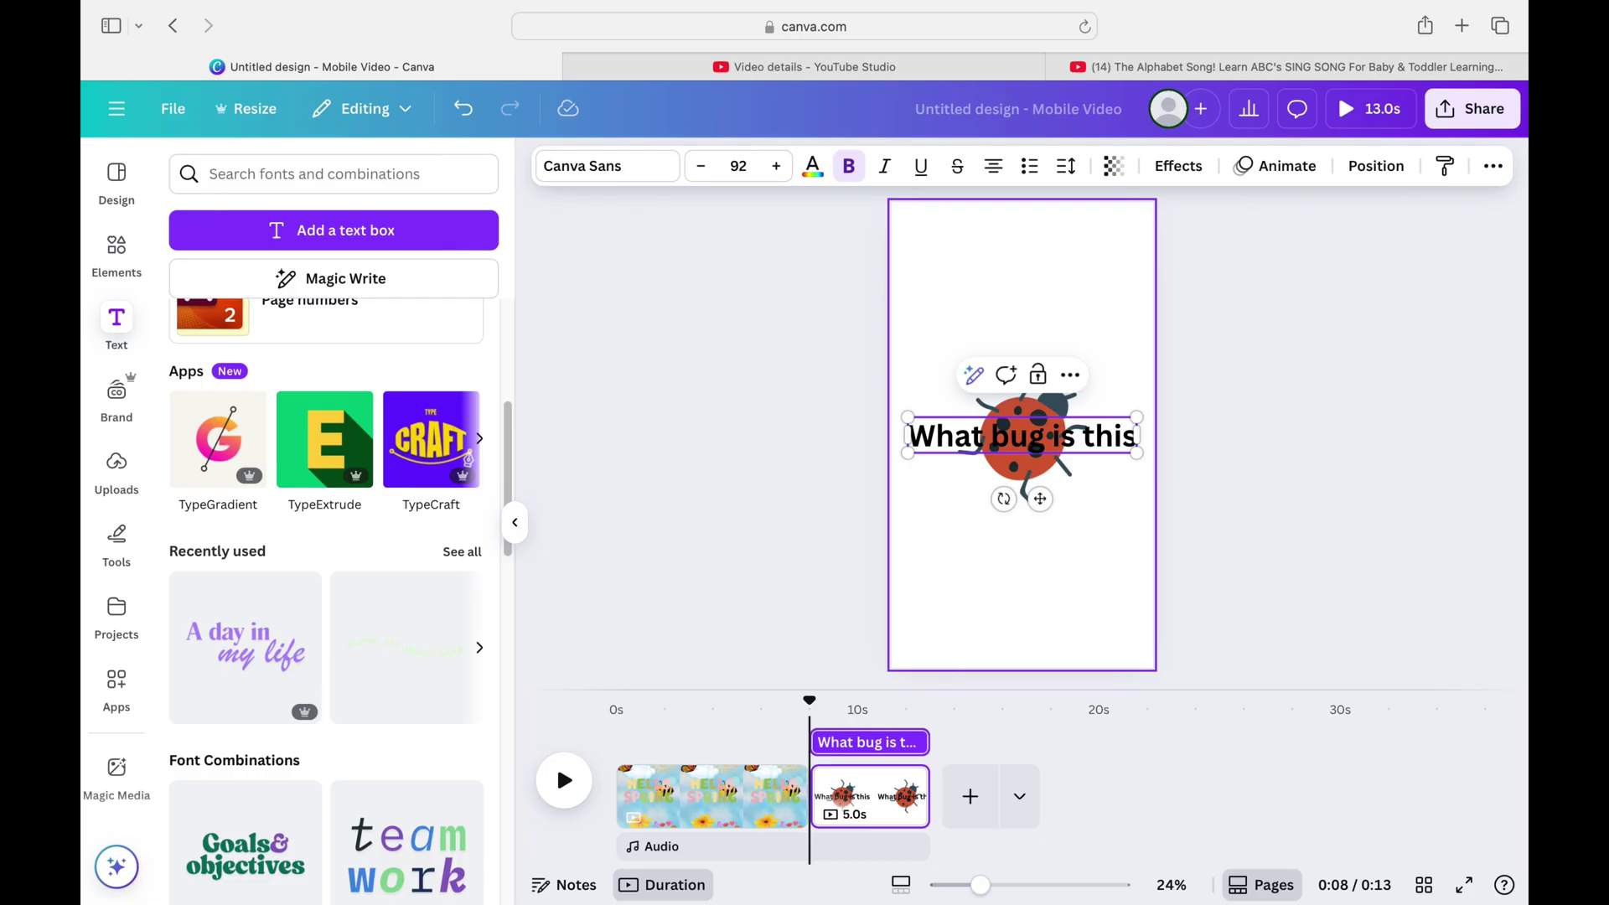
pyautogui.write('?')
pyautogui.press('BackSpace')
pyautogui.write('?')
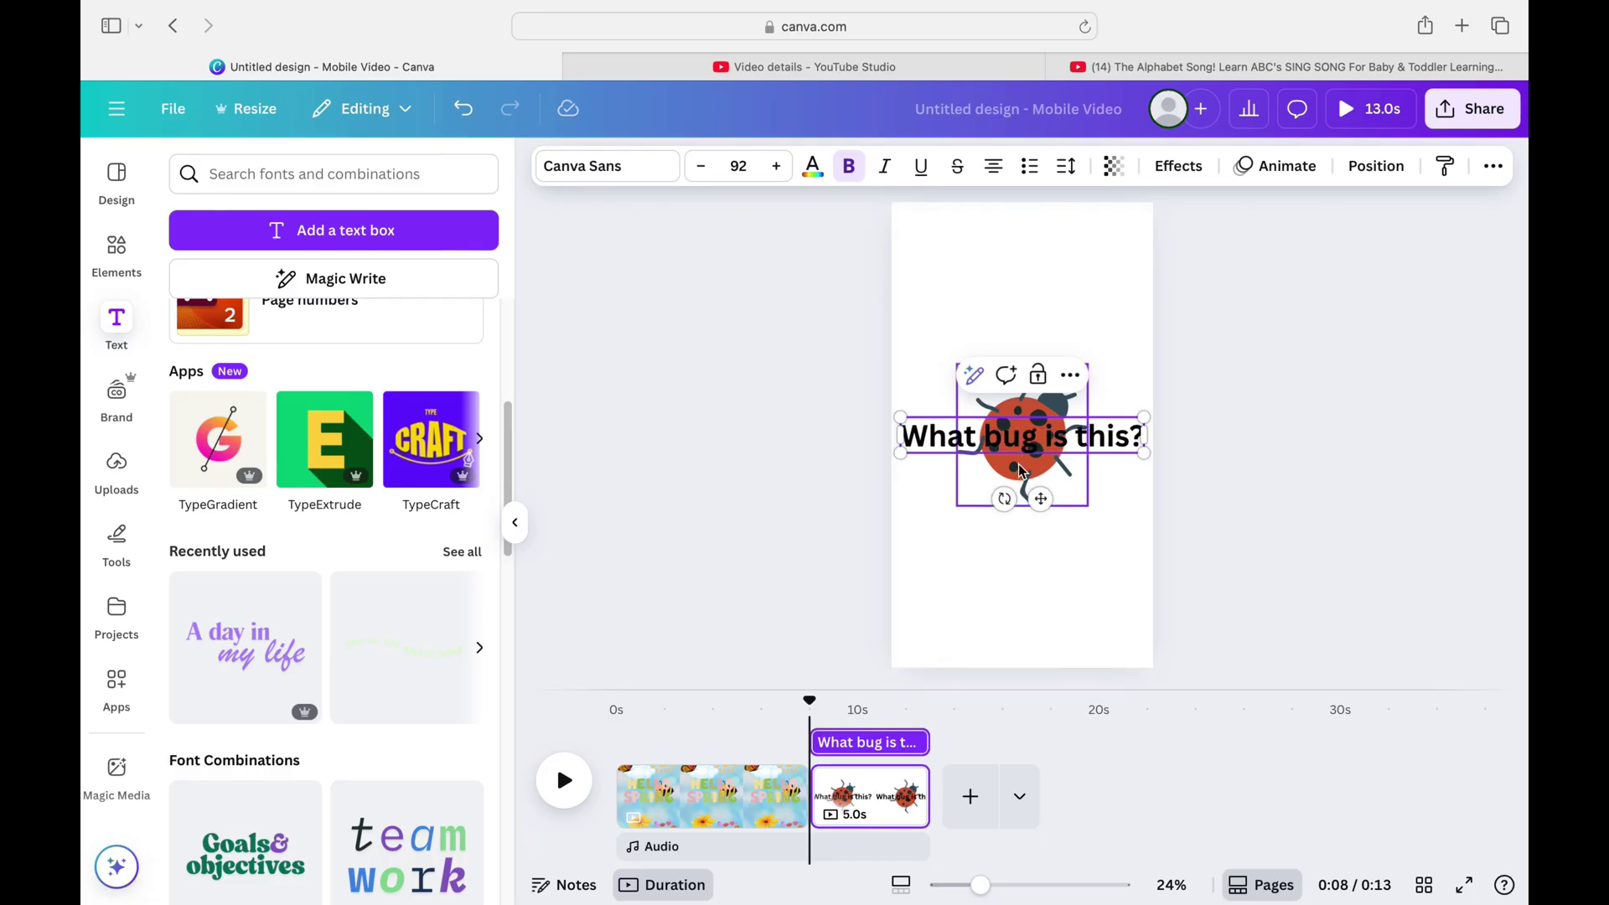
# Step: Move the heading above the ladybug, shrink it to font size 82.9, and centre it across the page
pyautogui.moveTo(1042, 500); pyautogui.dragTo(1043, 341)
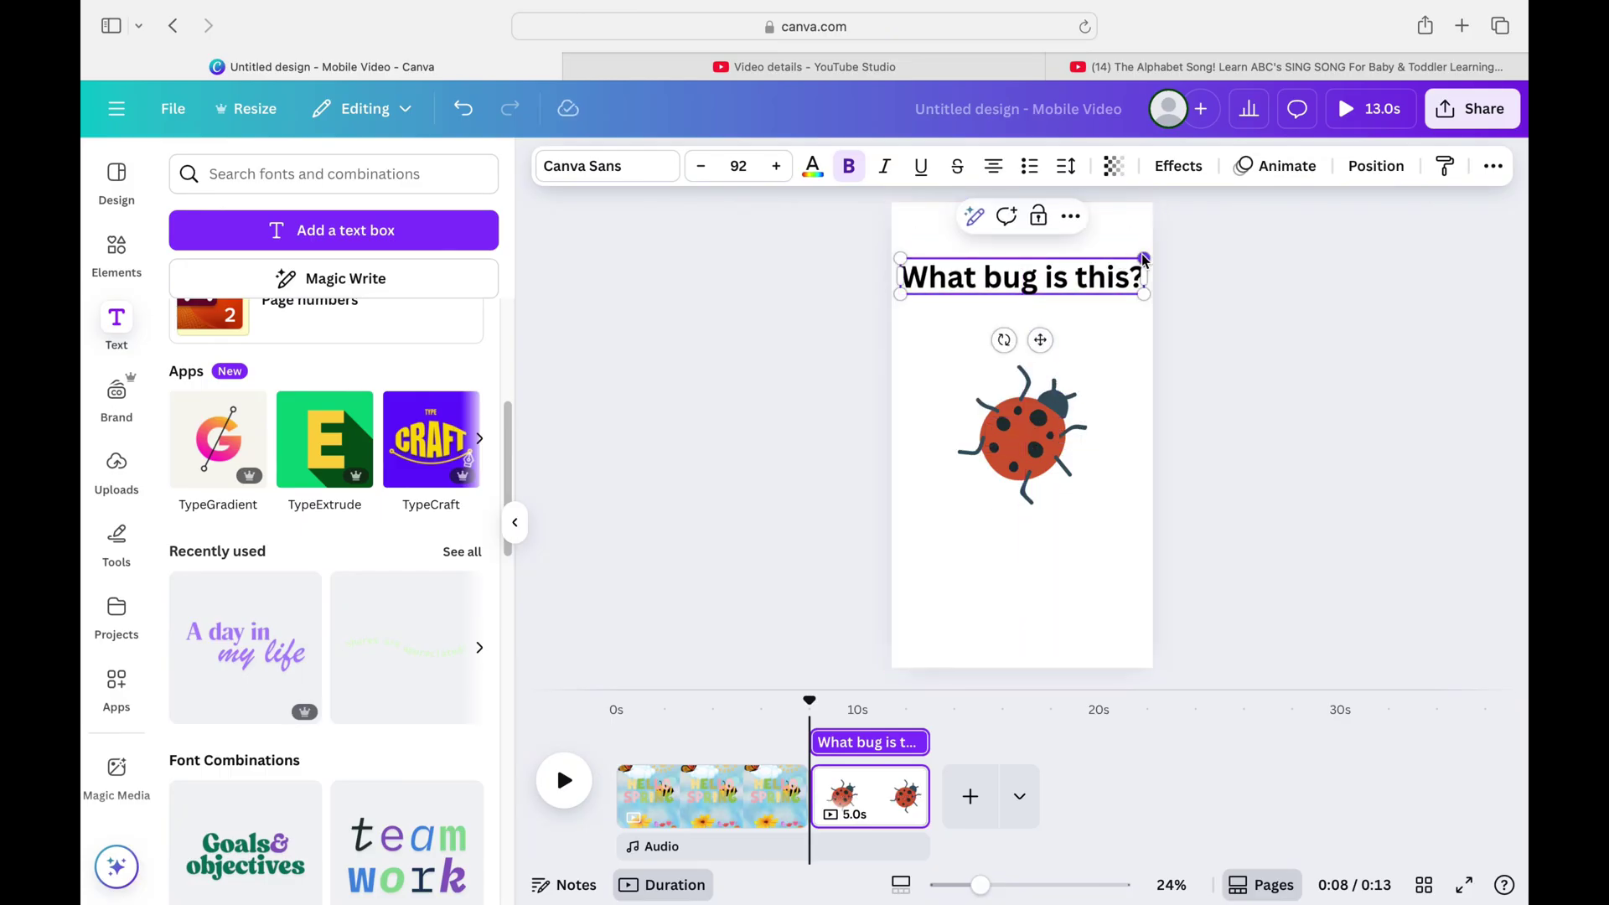
pyautogui.moveTo(1141, 258); pyautogui.dragTo(1118, 266)
pyautogui.moveTo(1029, 341); pyautogui.dragTo(1039, 357)
pyautogui.click(1209, 416)
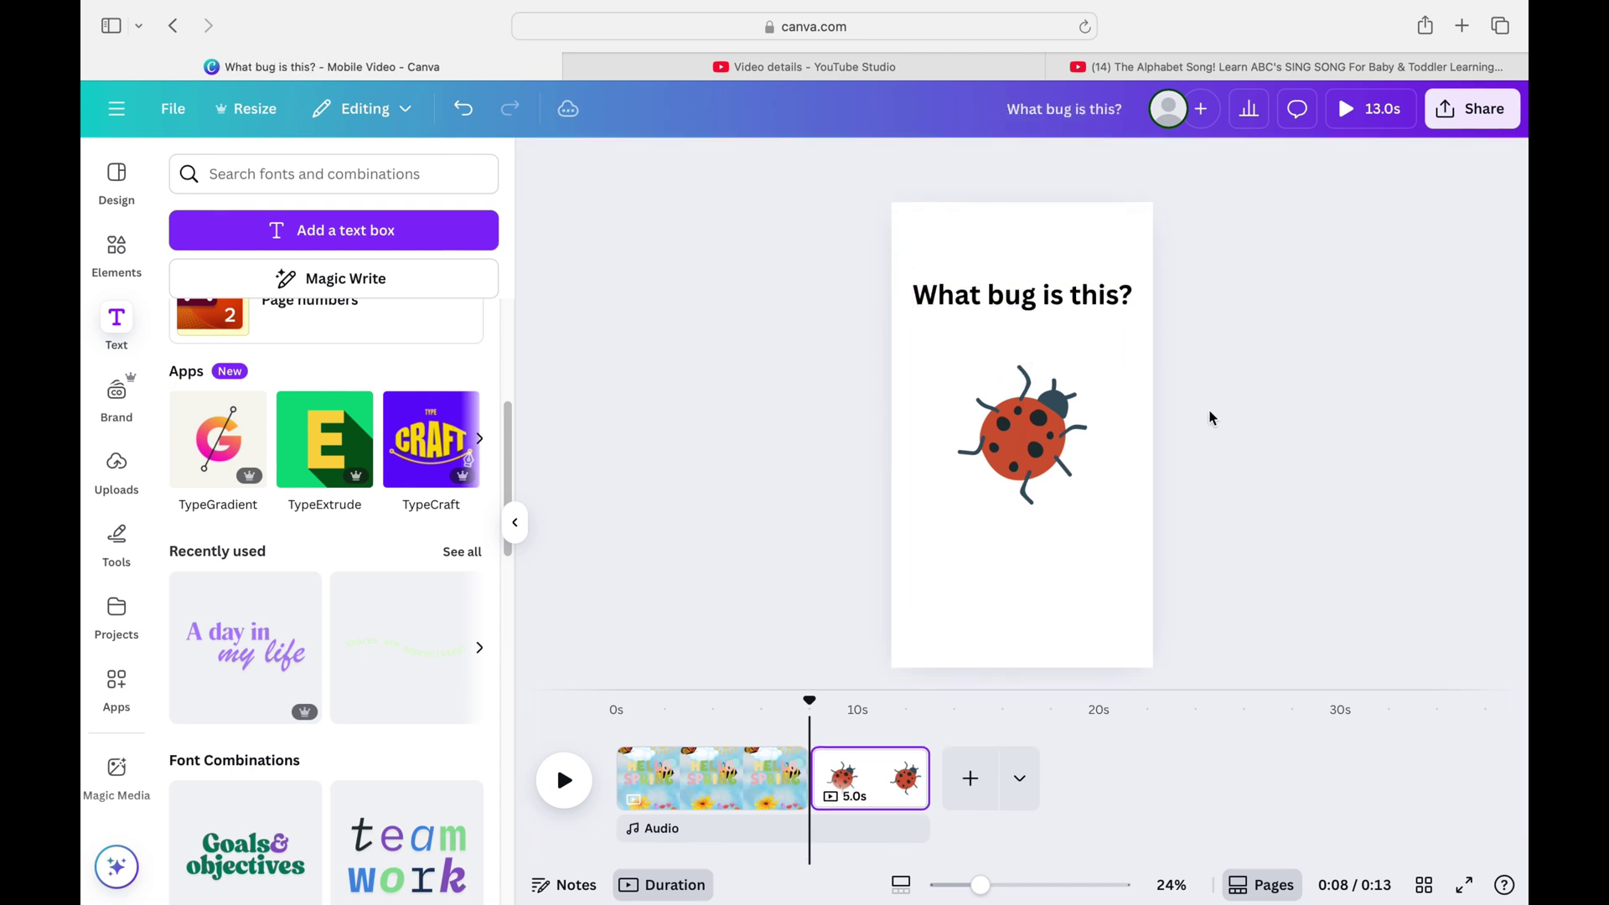
# Step: Enlarge the ladybug slightly and give it the Wiggle effect, and apply the Rise animation on enter to the heading
pyautogui.click(1068, 444)
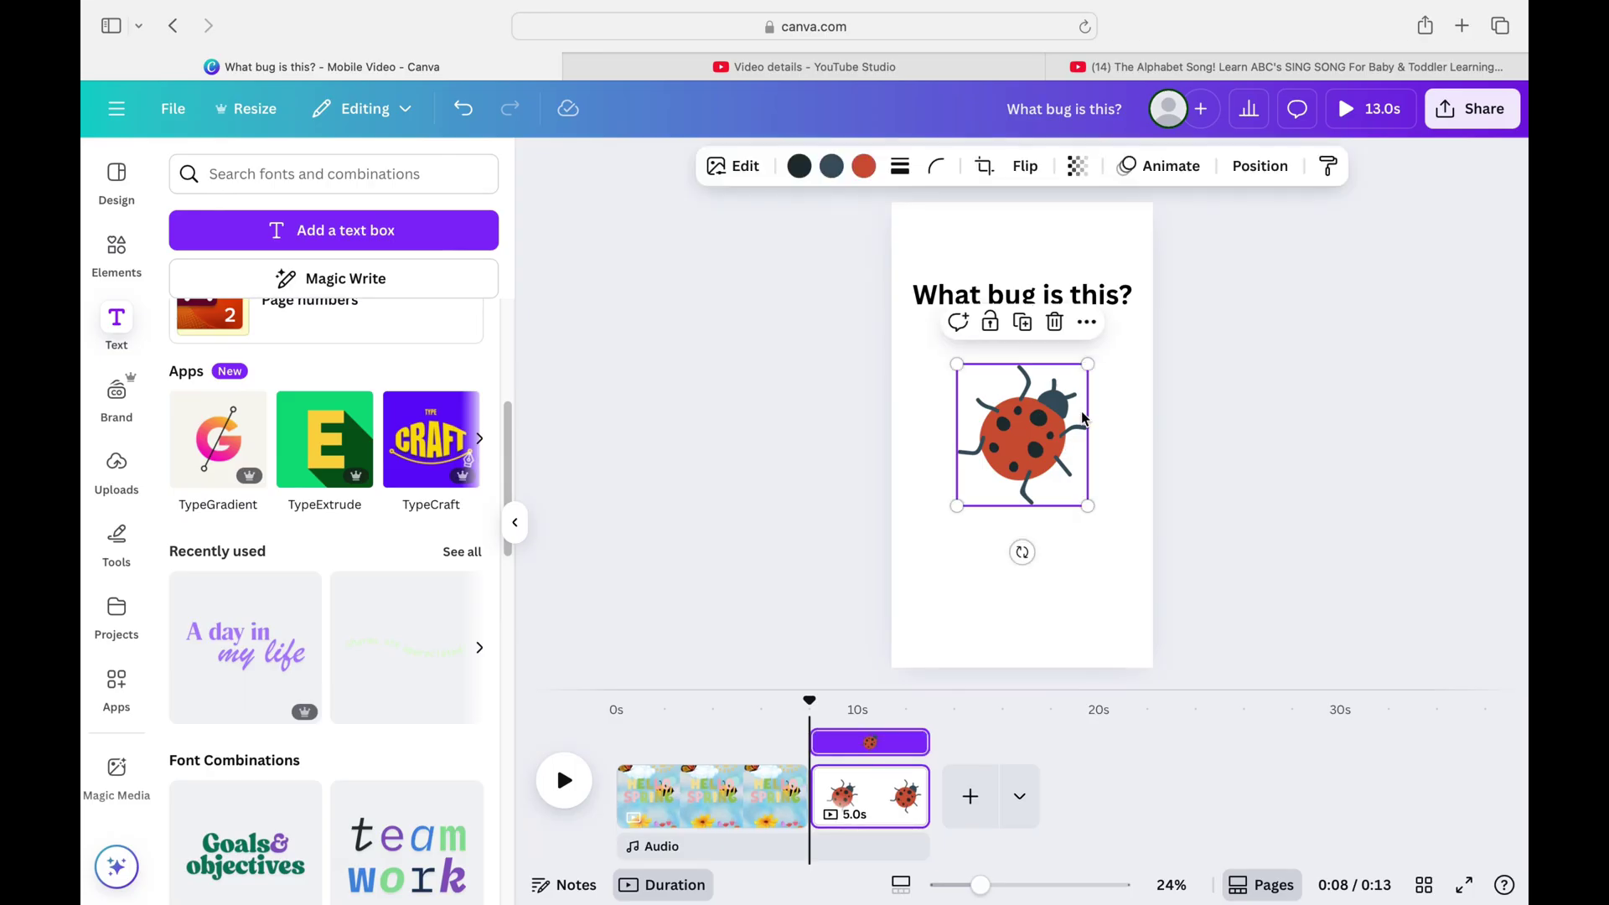
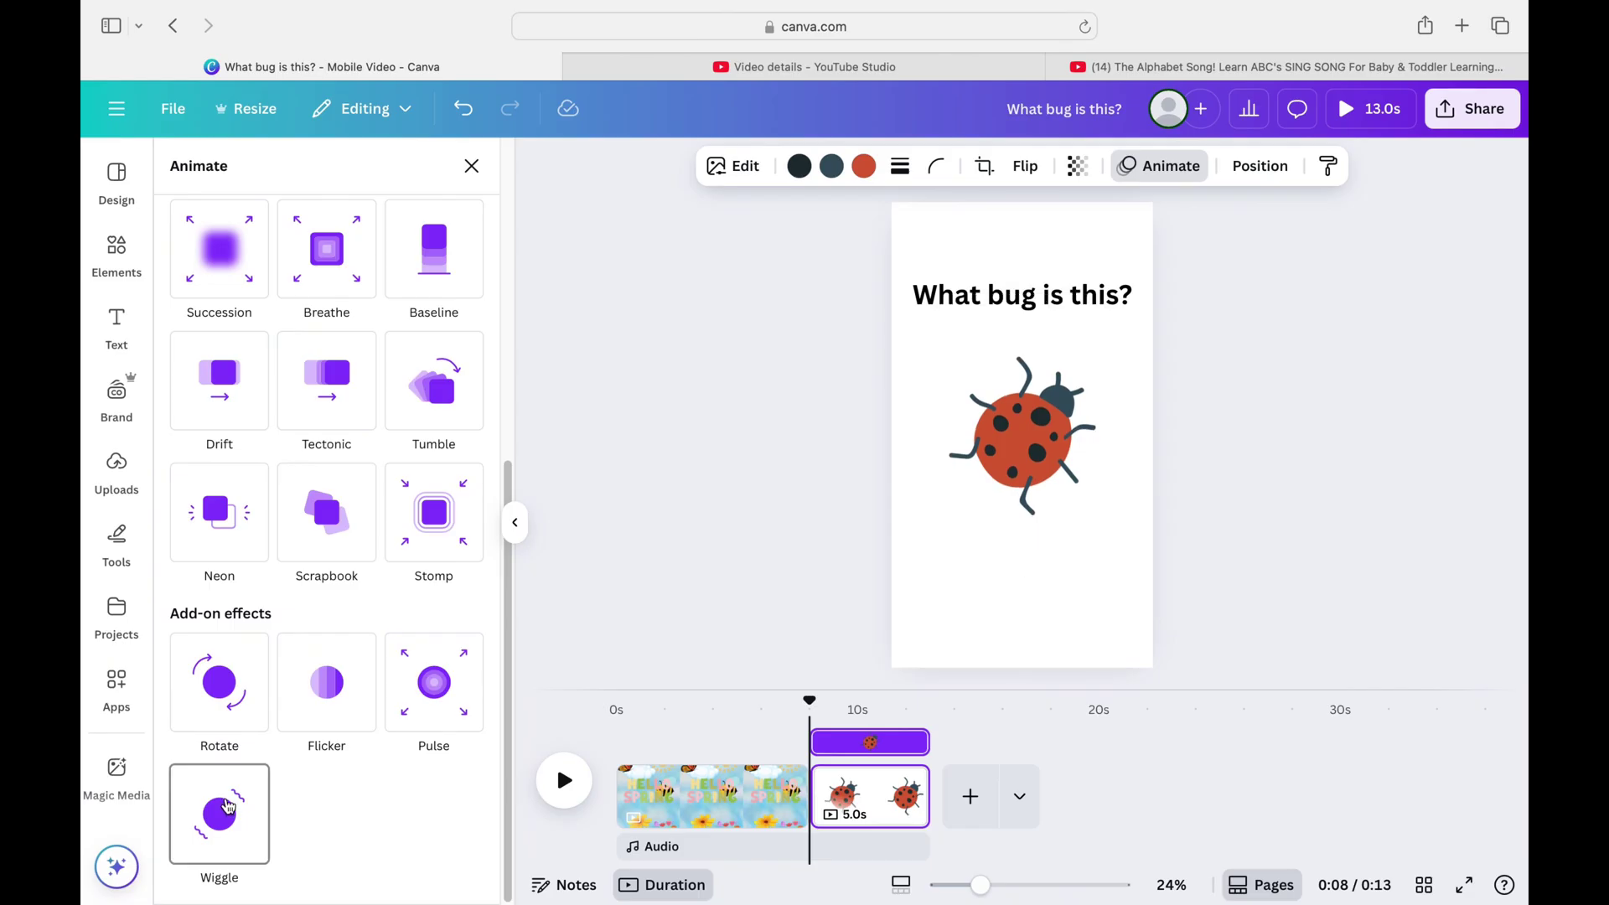
pyautogui.click(228, 806)
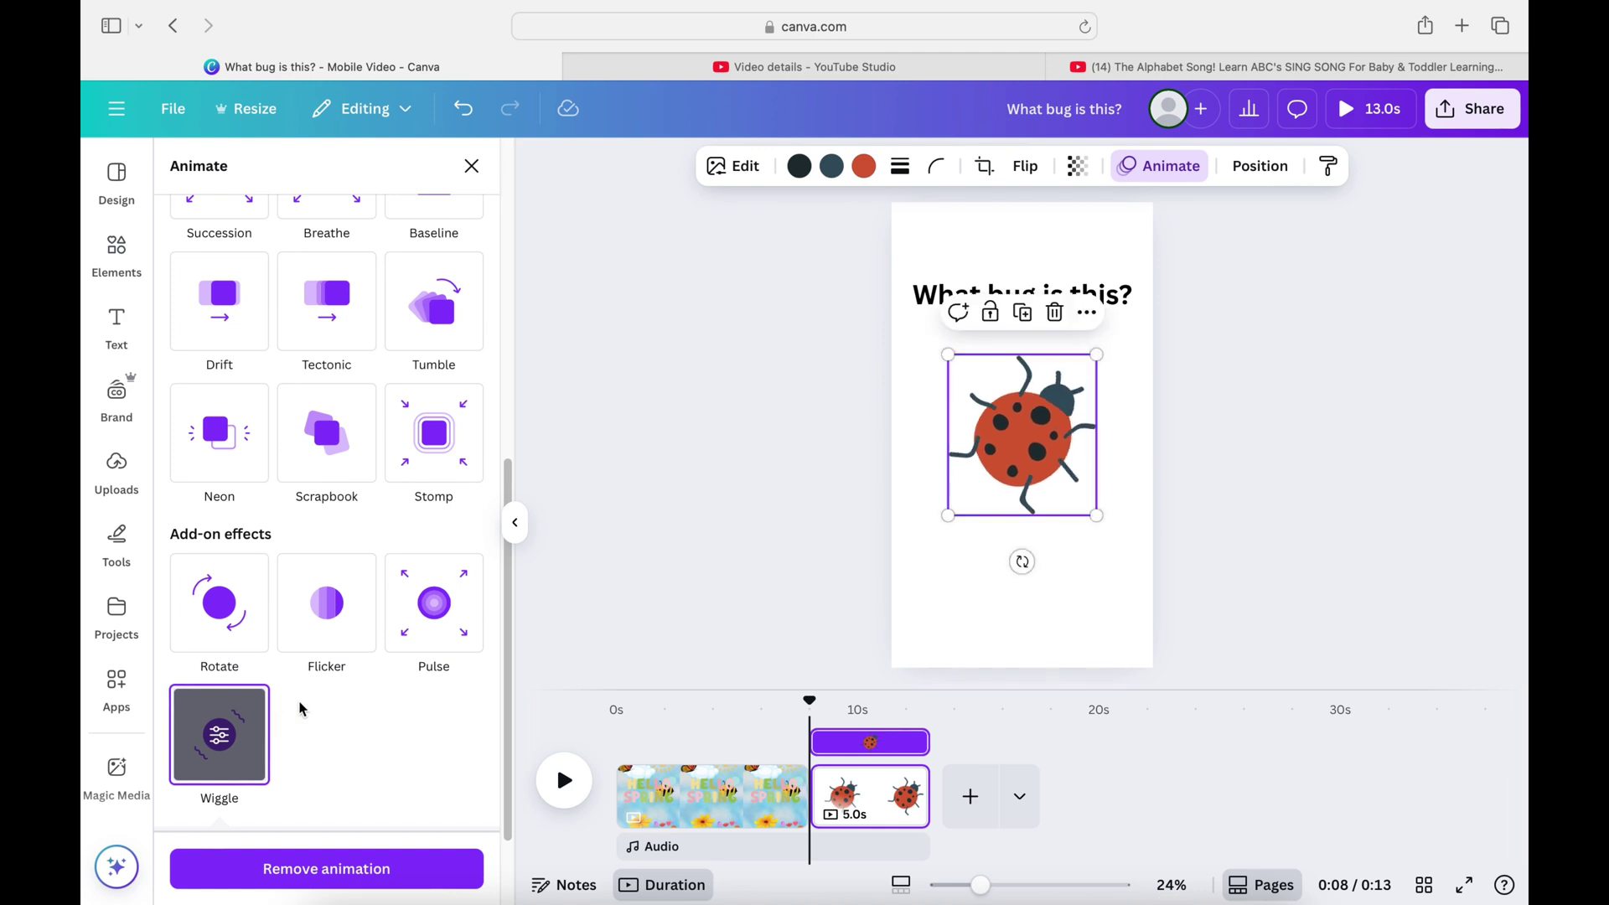
pyautogui.click(1123, 293)
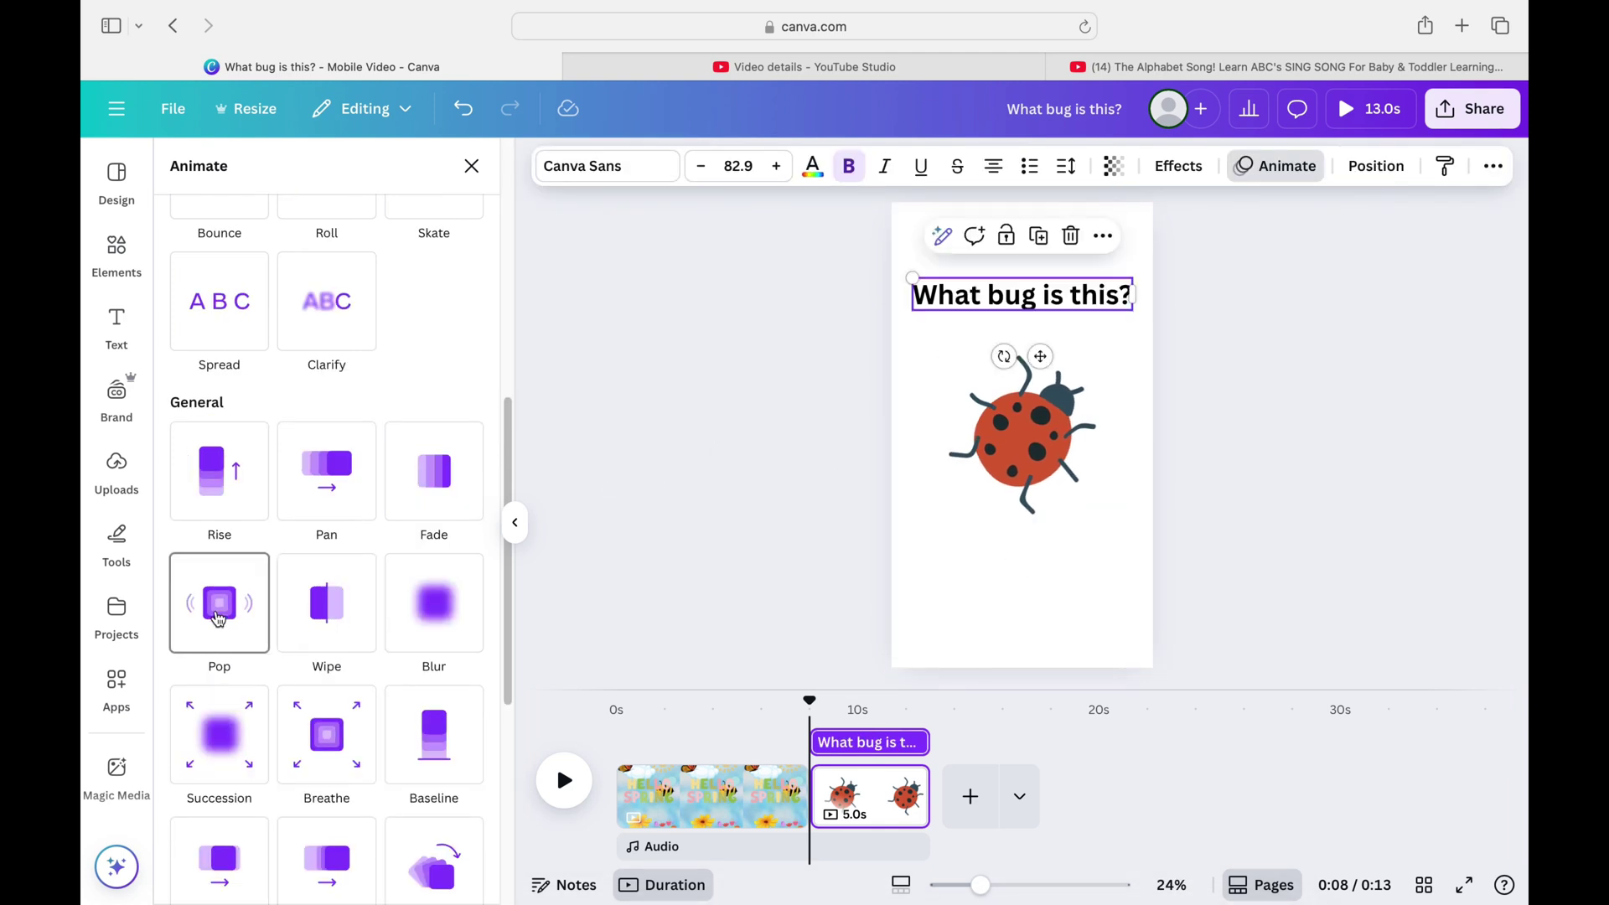
pyautogui.click(233, 504)
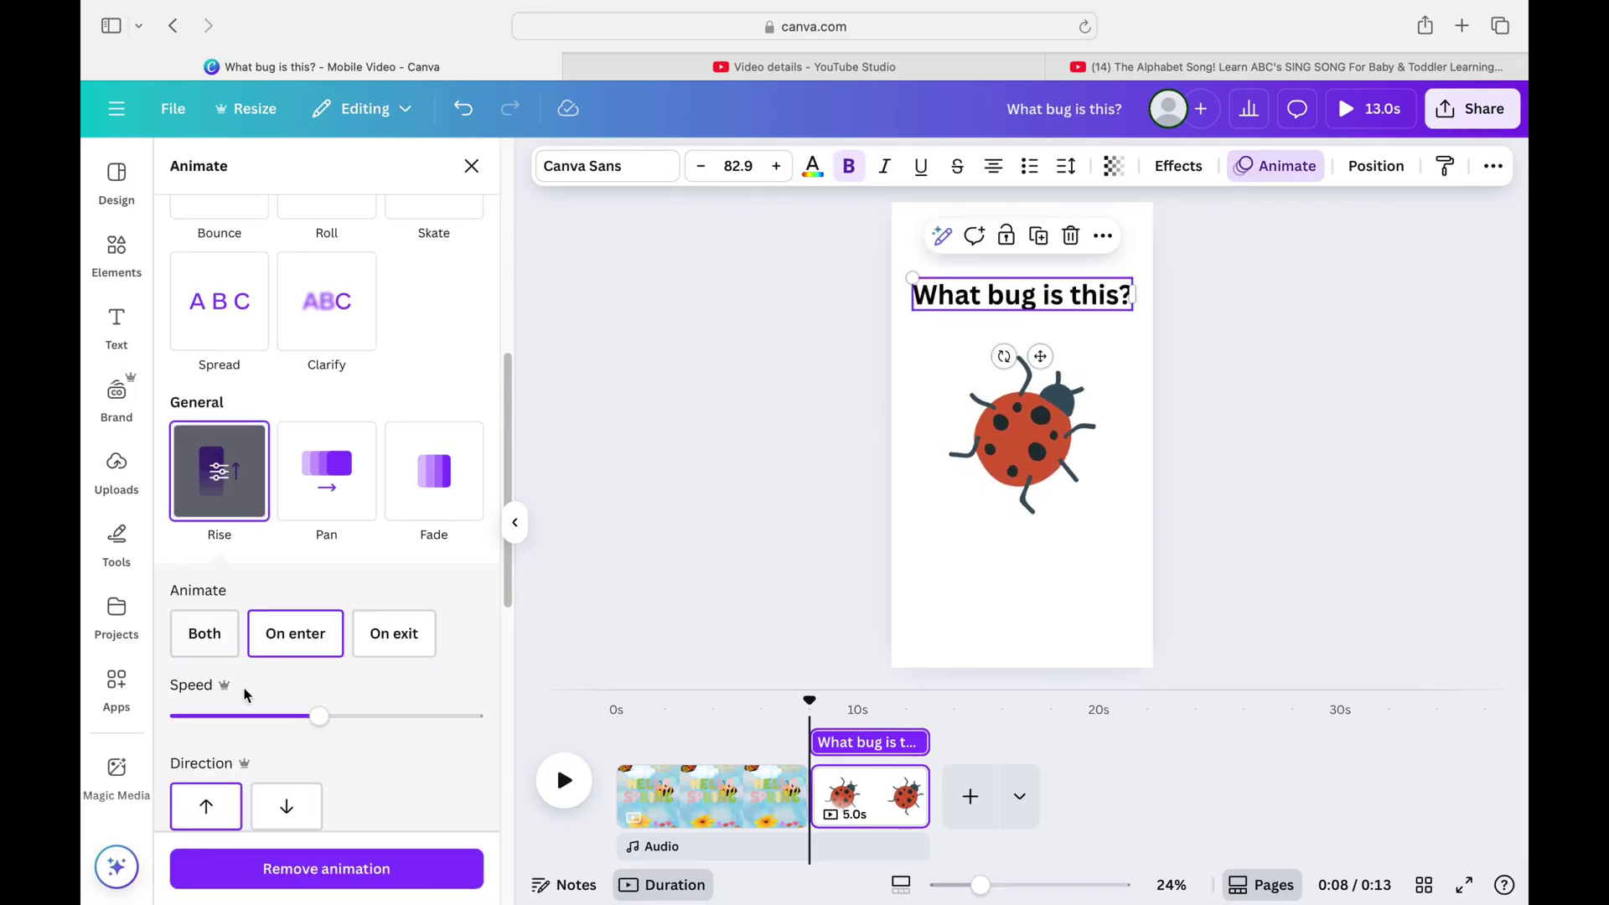
pyautogui.moveTo(310, 718); pyautogui.dragTo(228, 718)
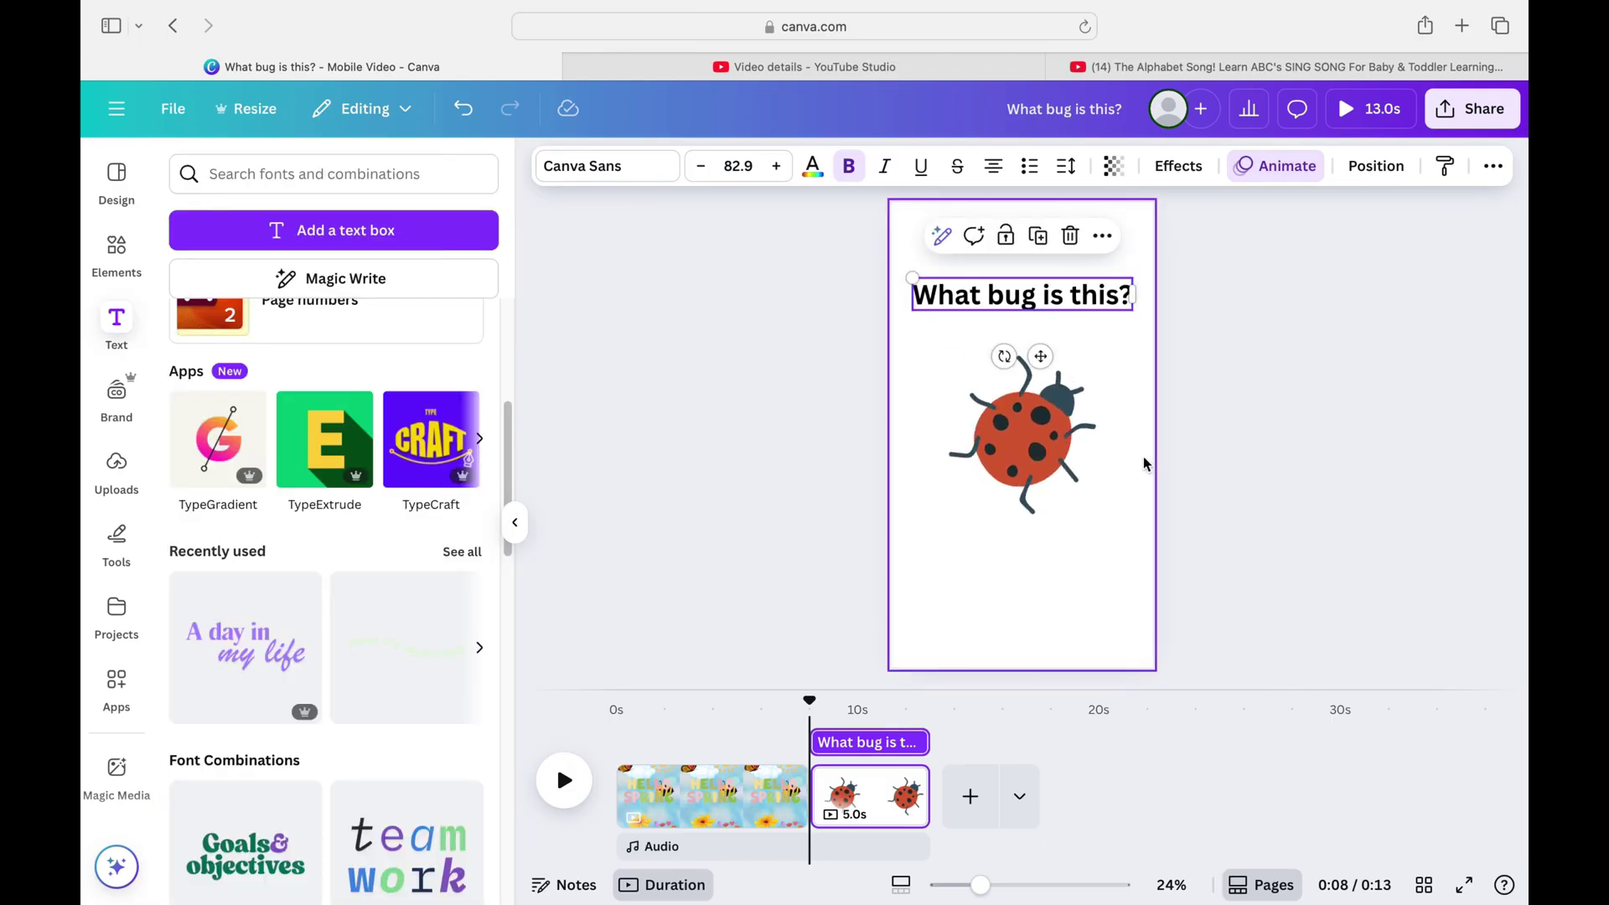
pyautogui.click(1101, 488)
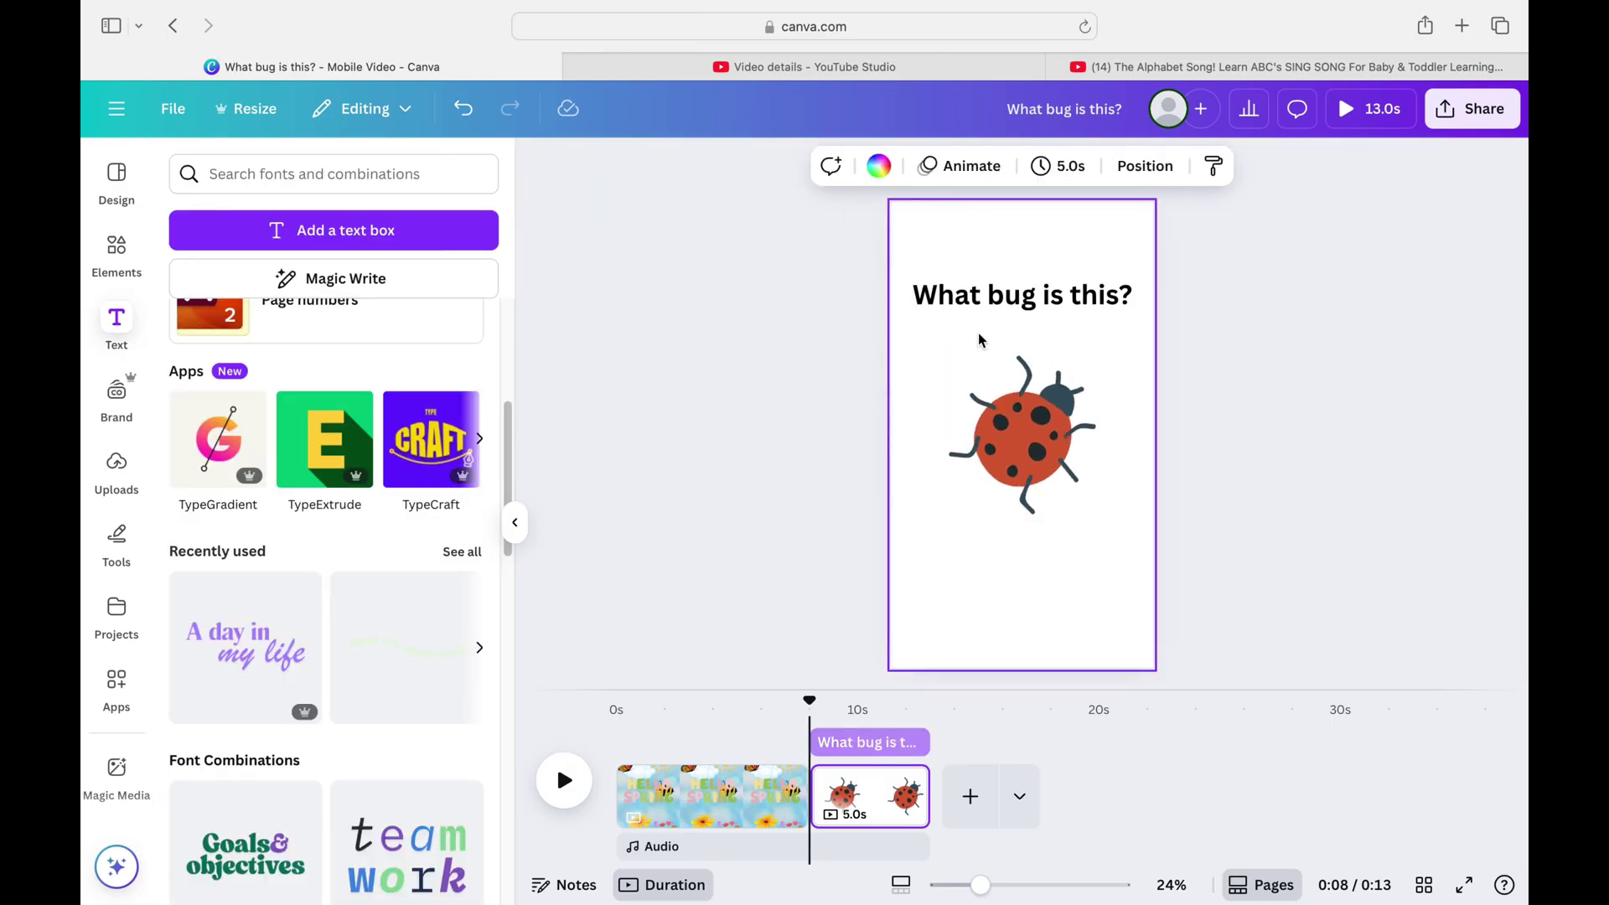
# Step: Browse the Display fonts for the heading, try Gulfs Display, and set the font to Lemonade Display
pyautogui.click(983, 300)
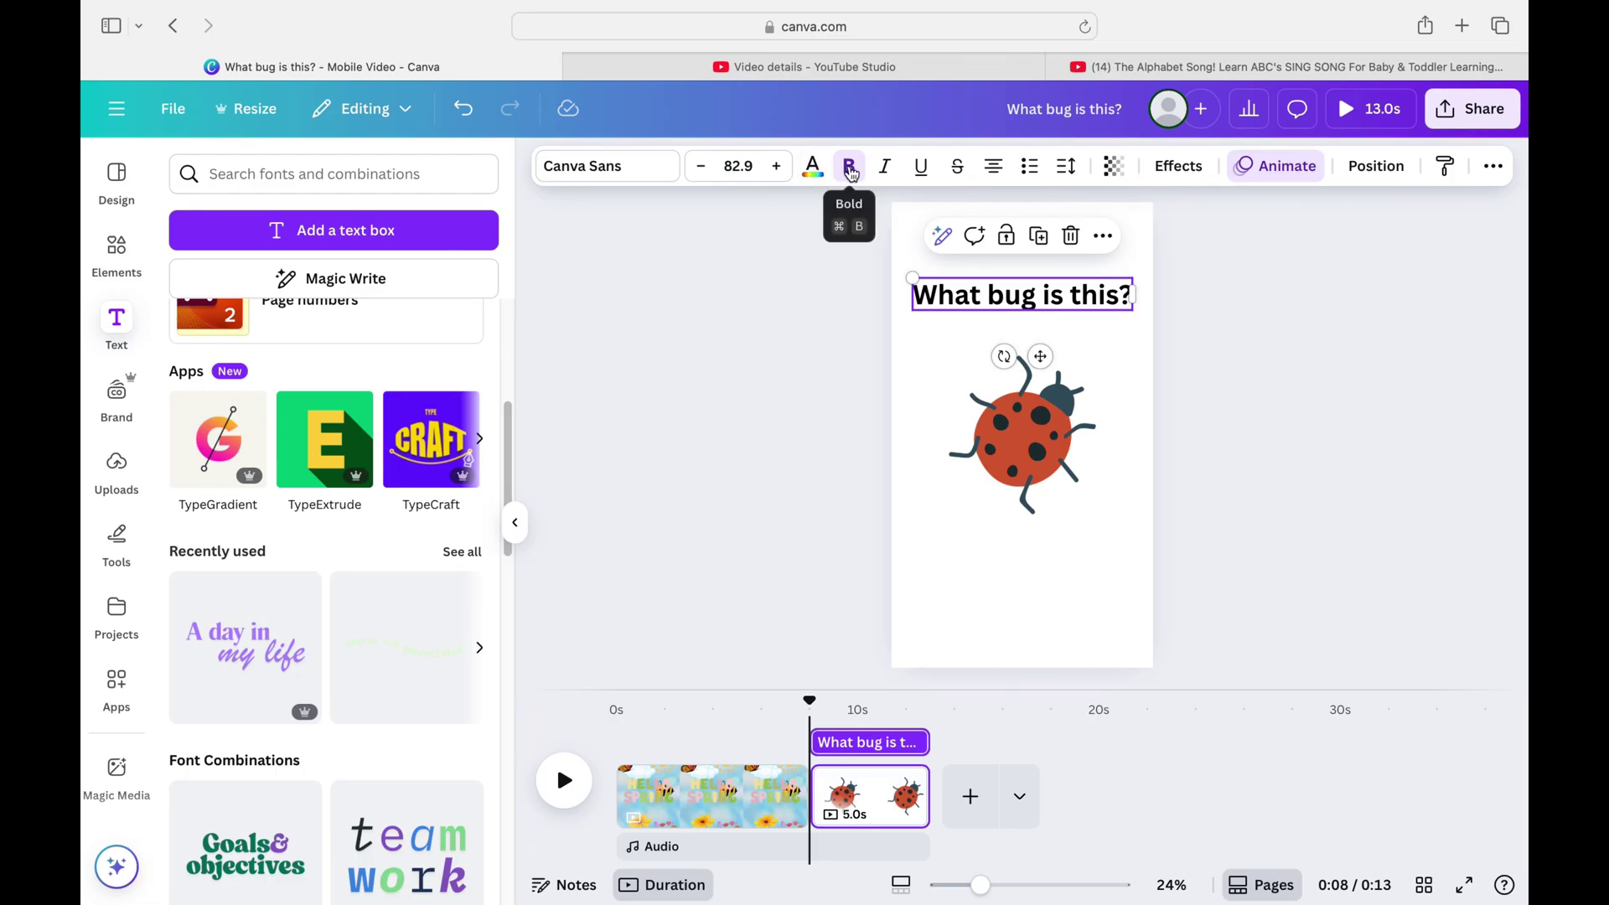
pyautogui.click(663, 163)
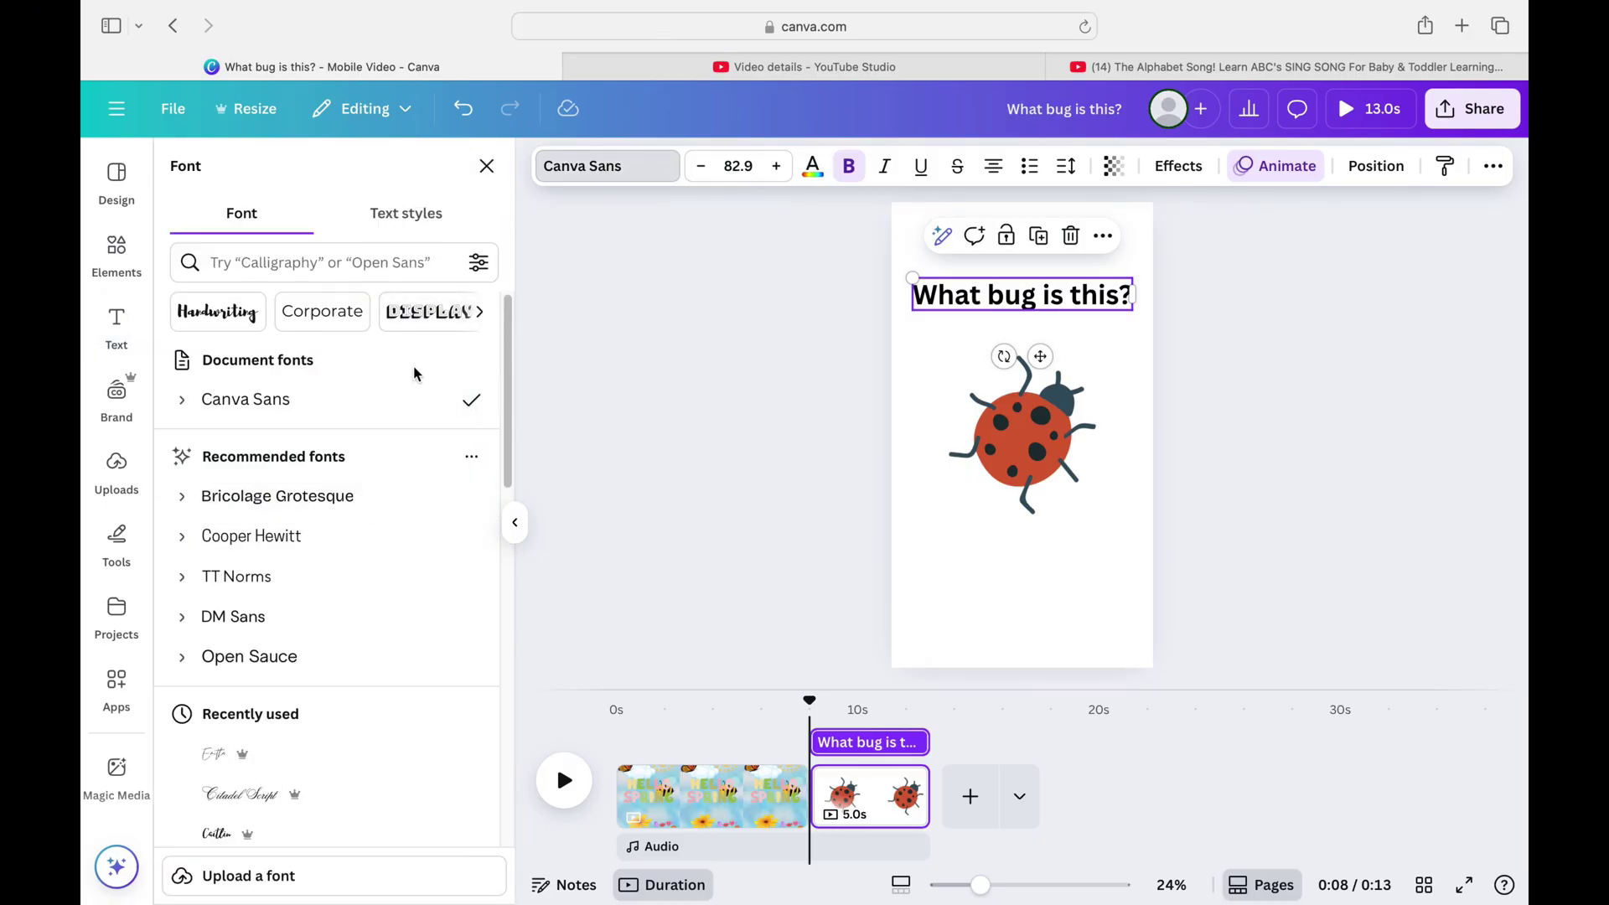
pyautogui.click(442, 309)
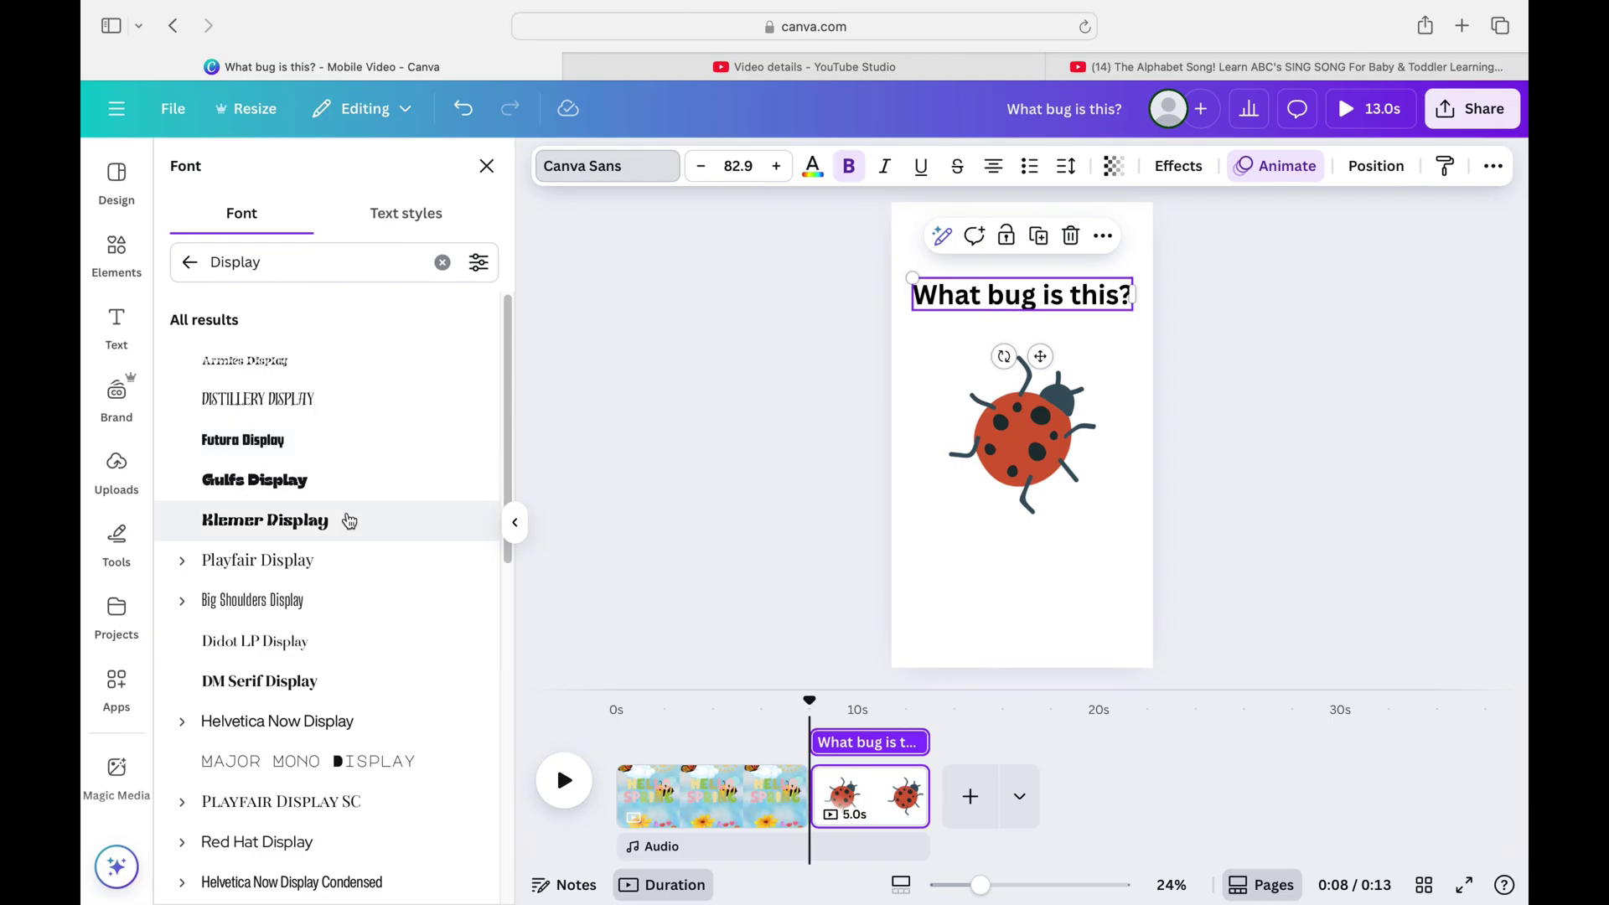
pyautogui.click(349, 499)
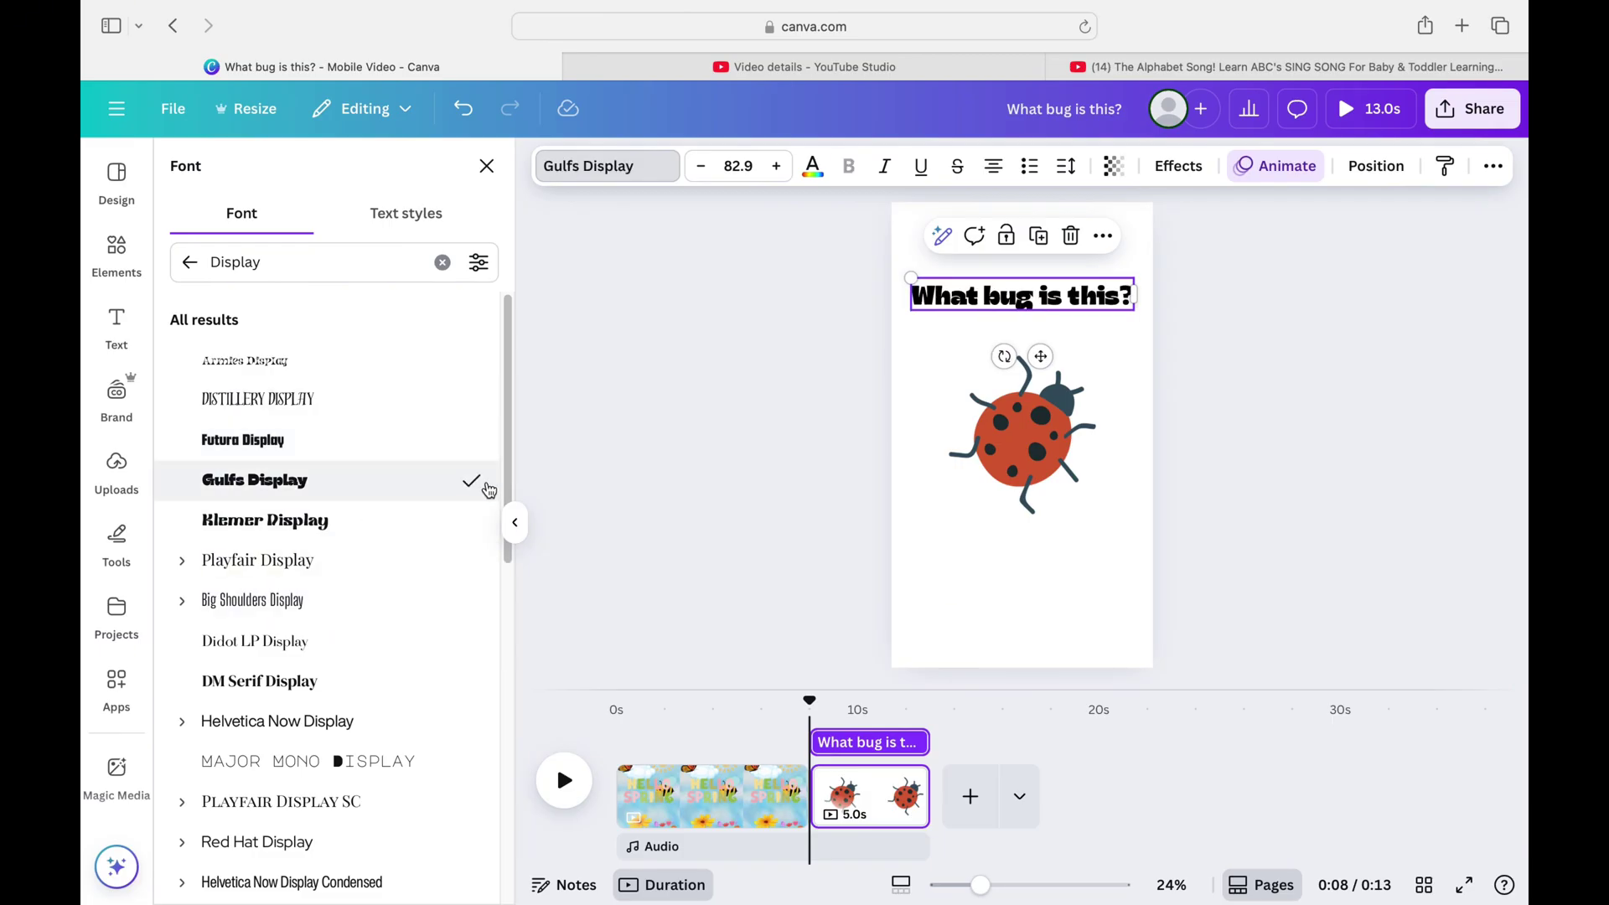
pyautogui.scroll(-10, 506, 537)
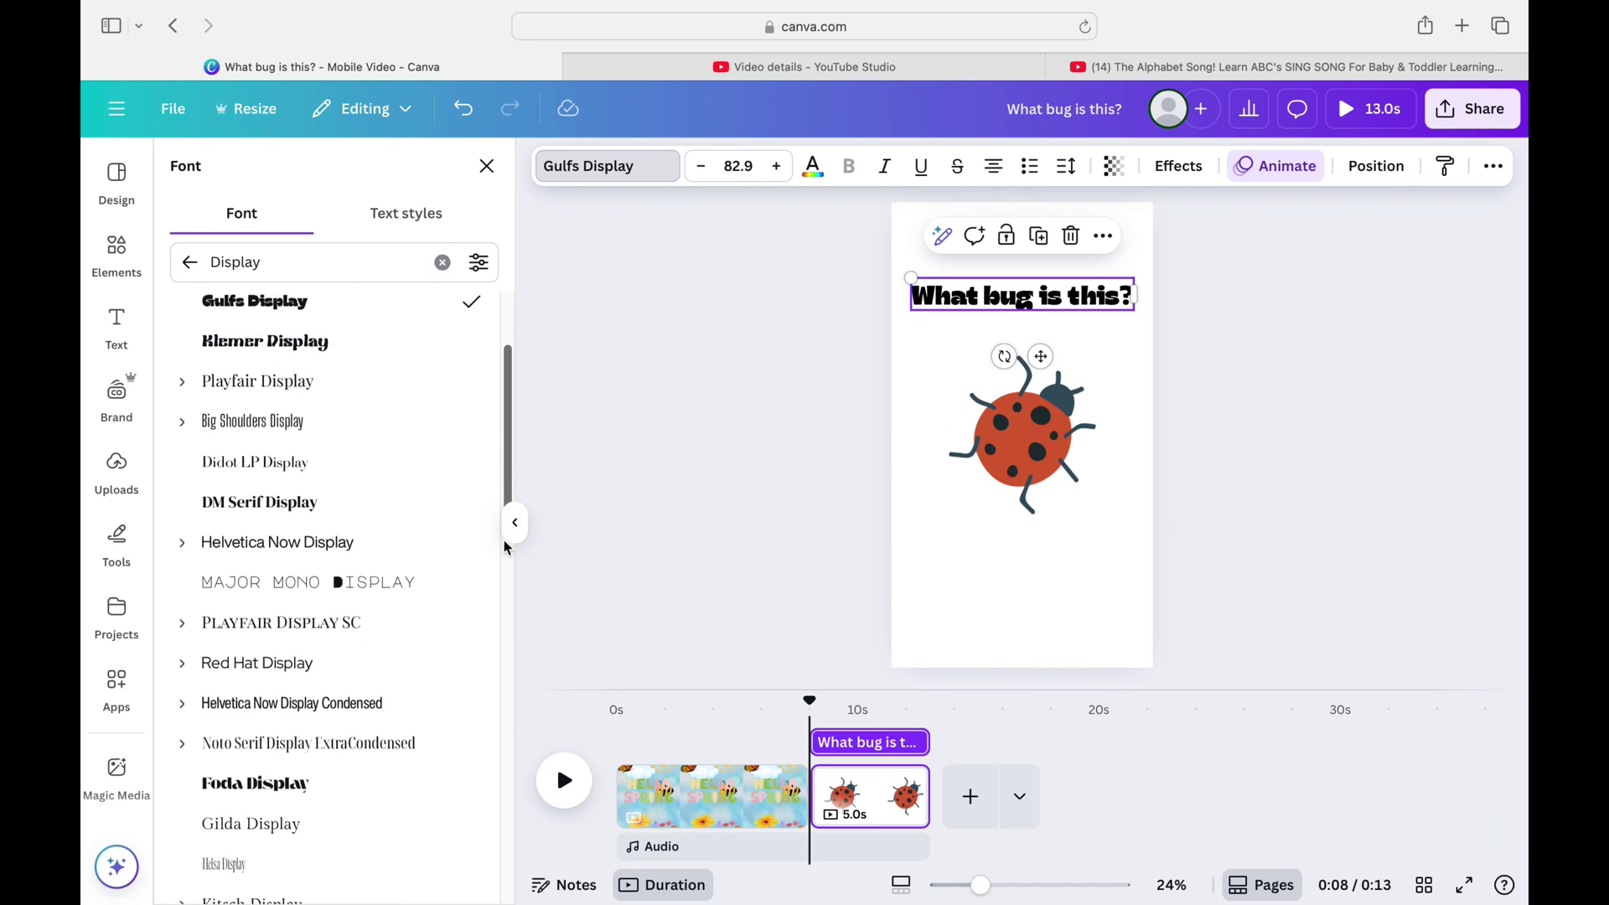
pyautogui.scroll(-1, 486, 662)
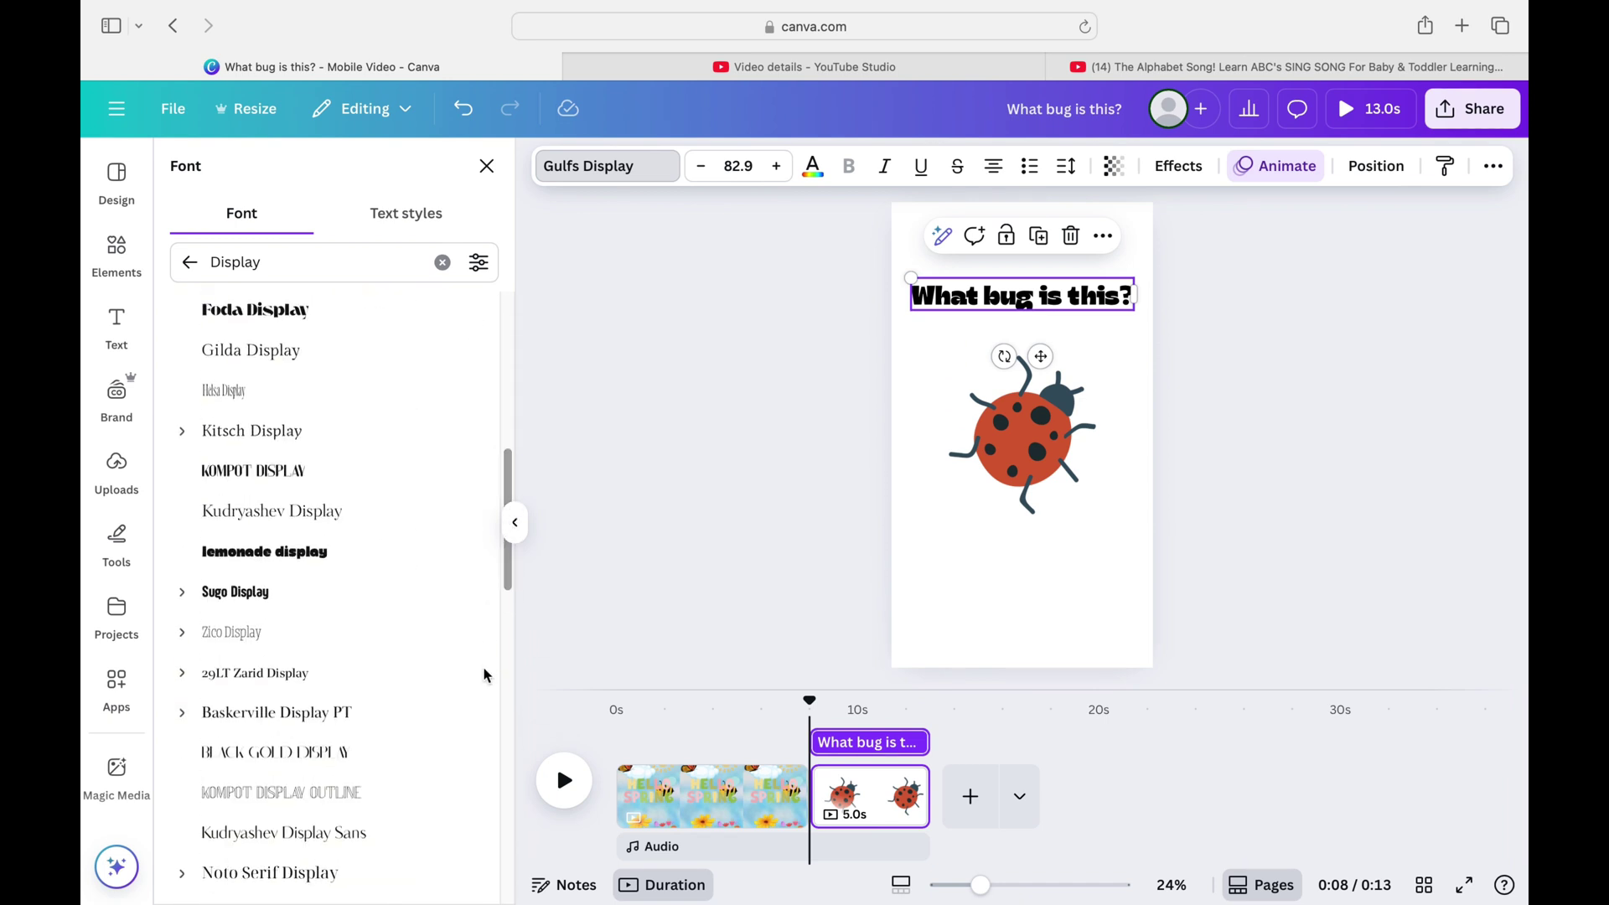
pyautogui.click(361, 576)
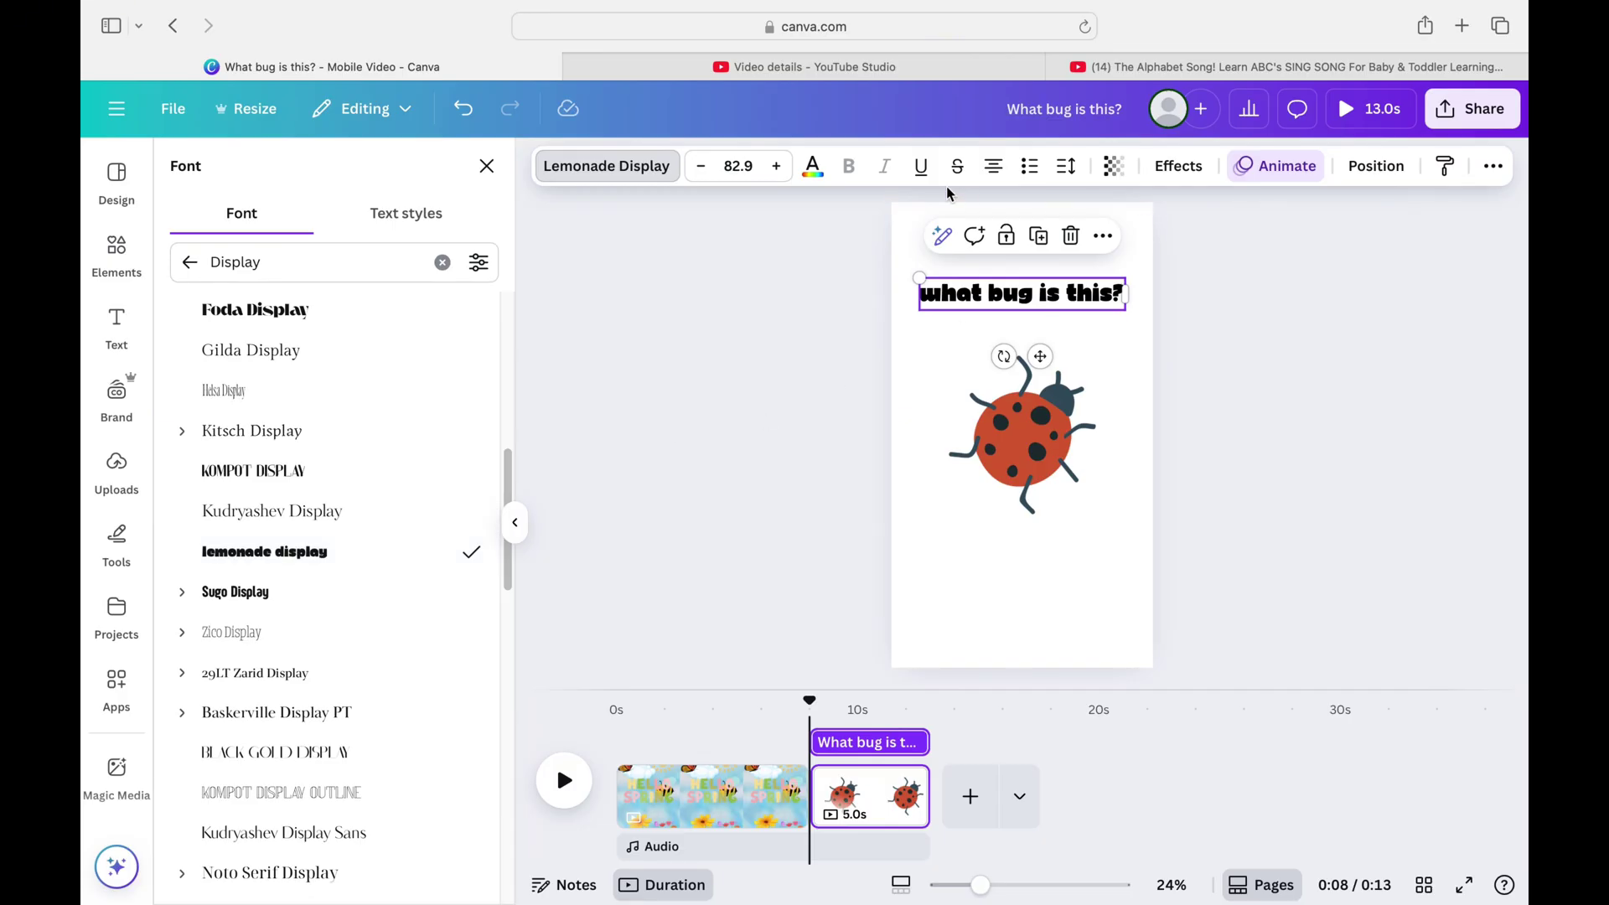
# Step: Try the Lift effect at intensity 100 on the heading, and apply the Outline effect with thickness 50 instead
pyautogui.click(1182, 166)
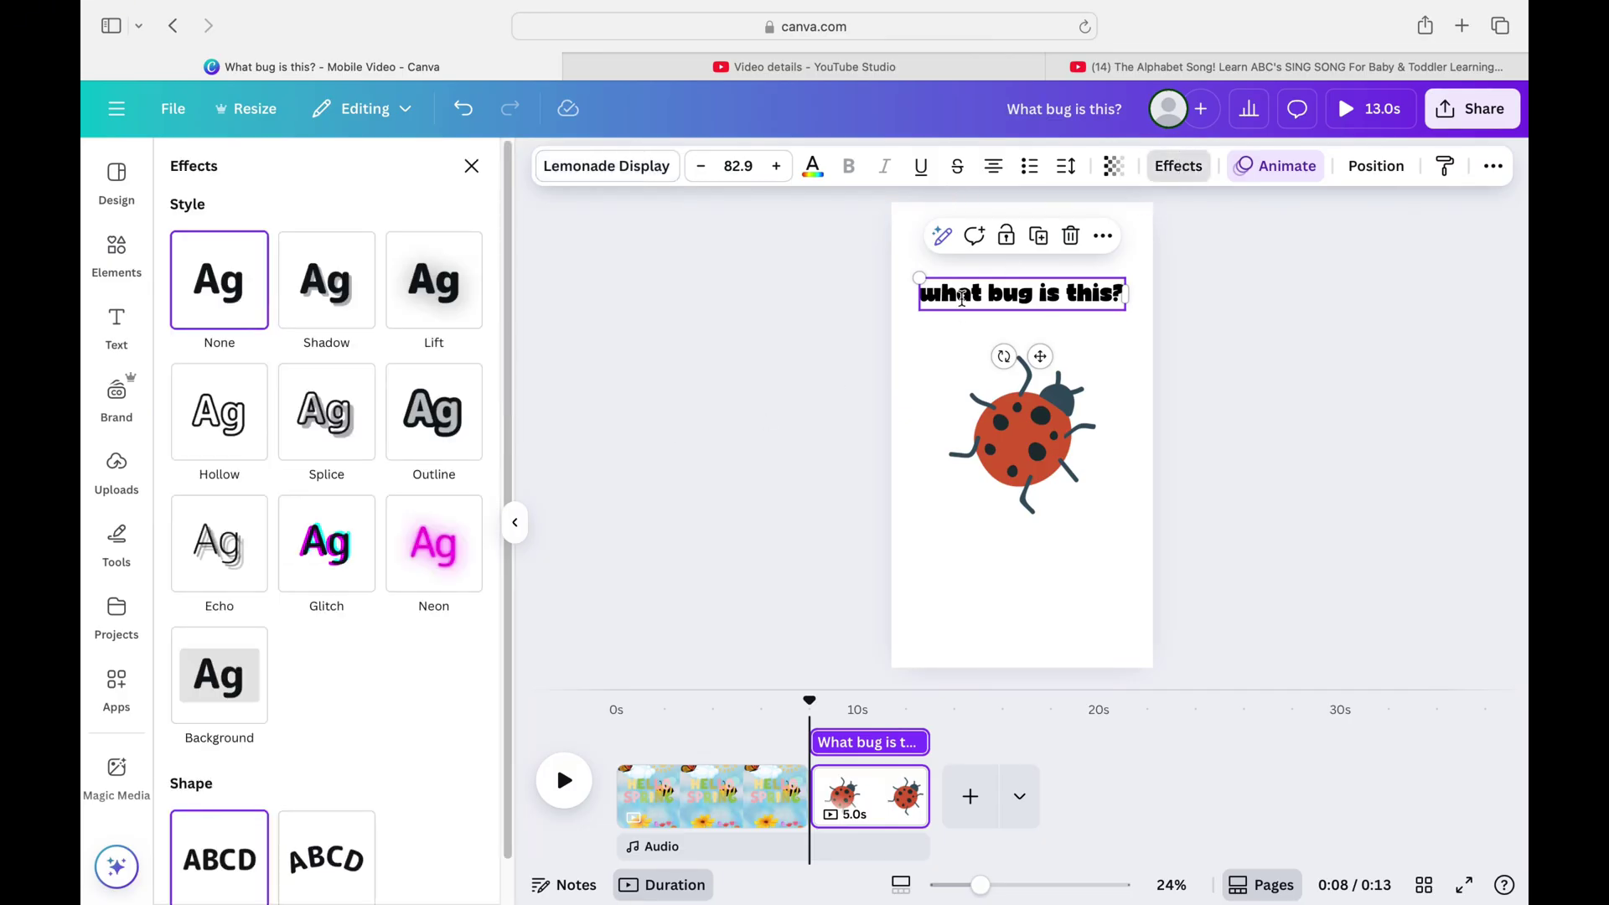
pyautogui.click(436, 312)
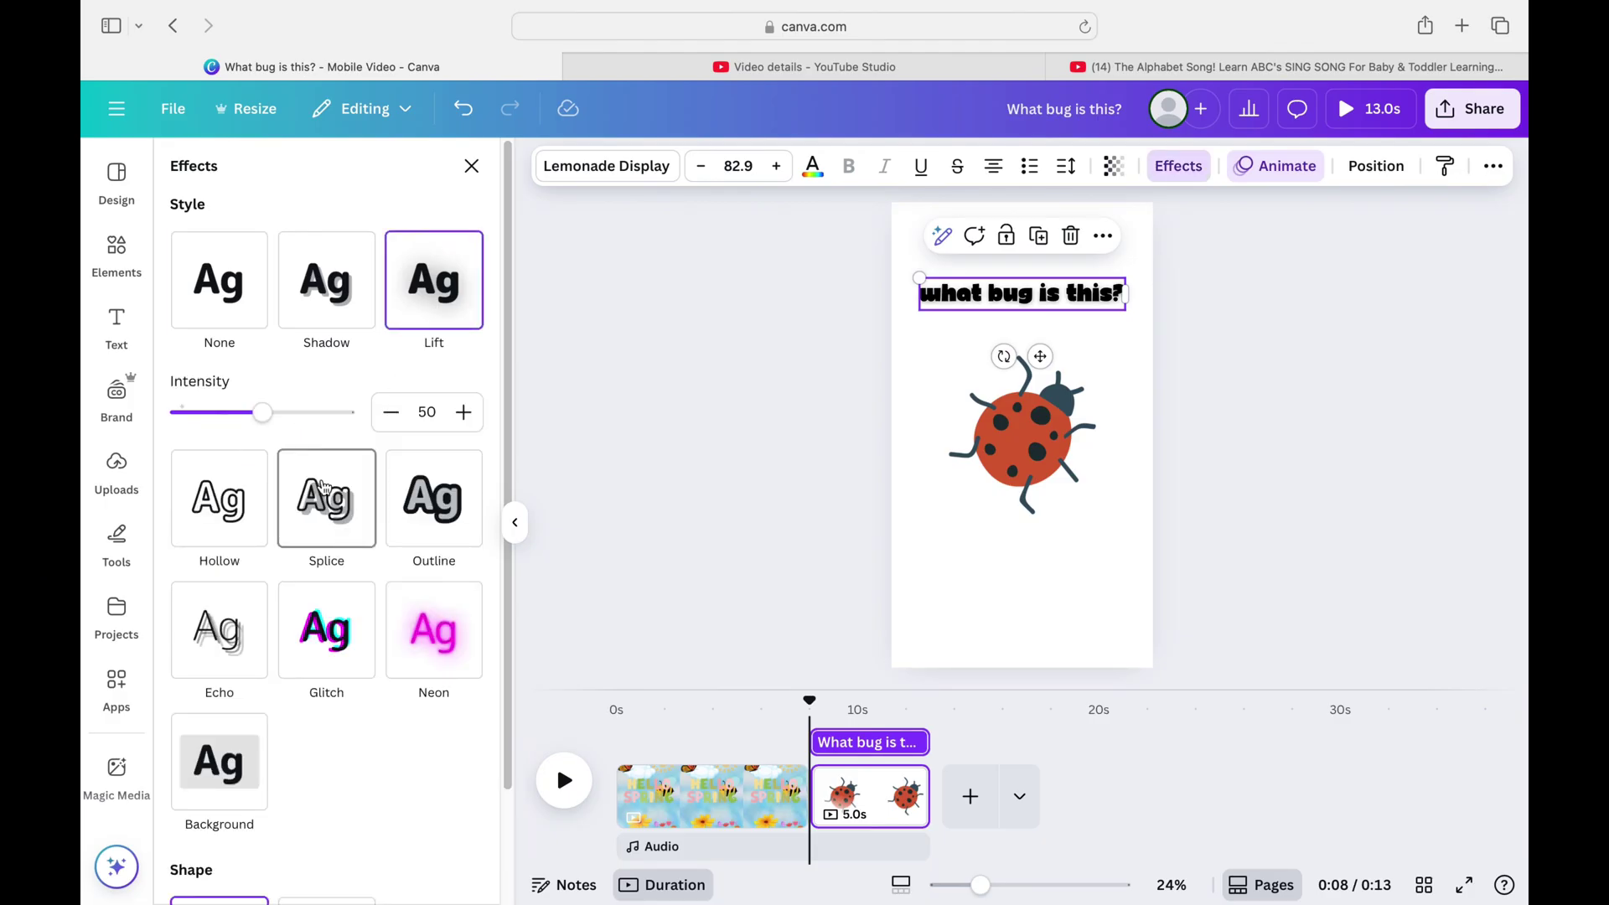
pyautogui.moveTo(262, 412); pyautogui.dragTo(396, 431)
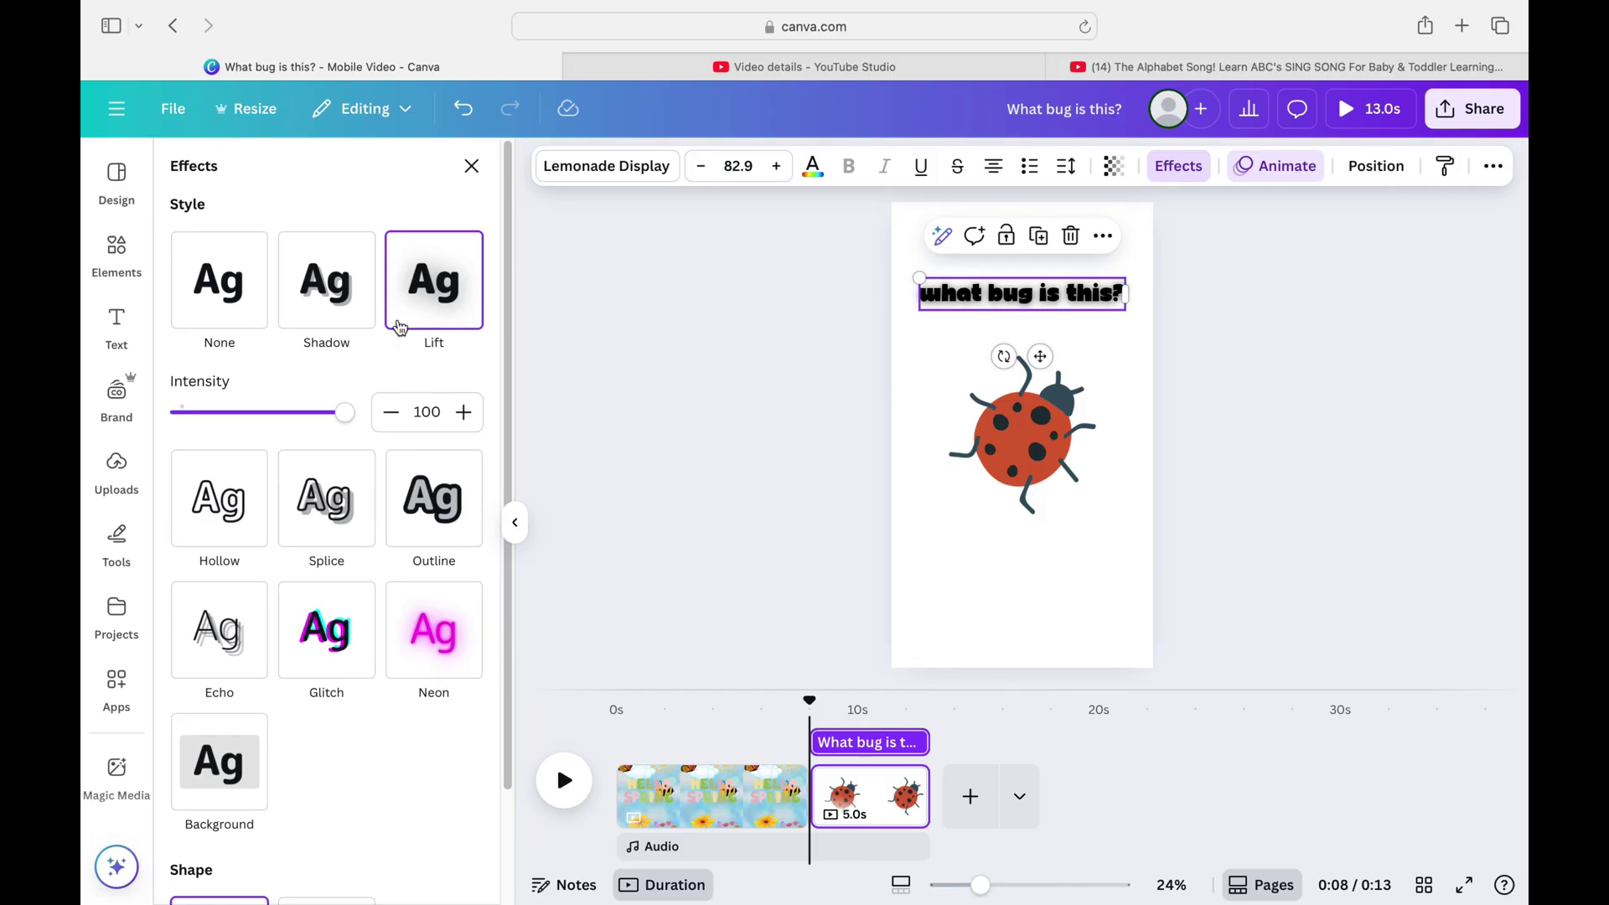
pyautogui.click(451, 520)
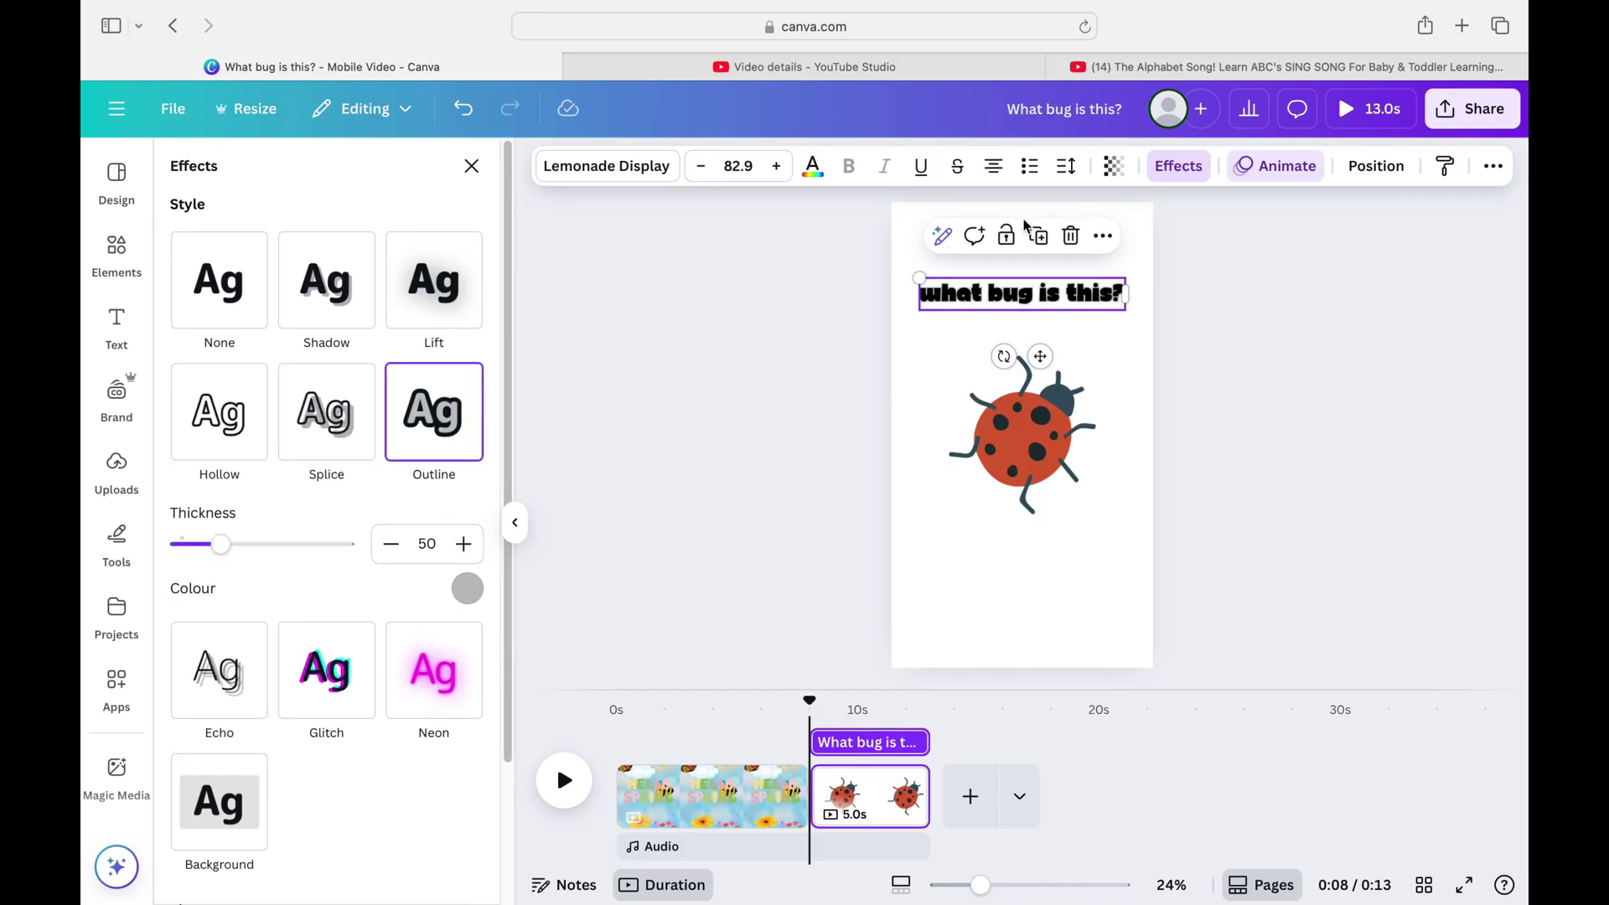
# Step: Try green, red, orange and purple as the heading's text colour, and set it to the black photo colour
pyautogui.click(812, 167)
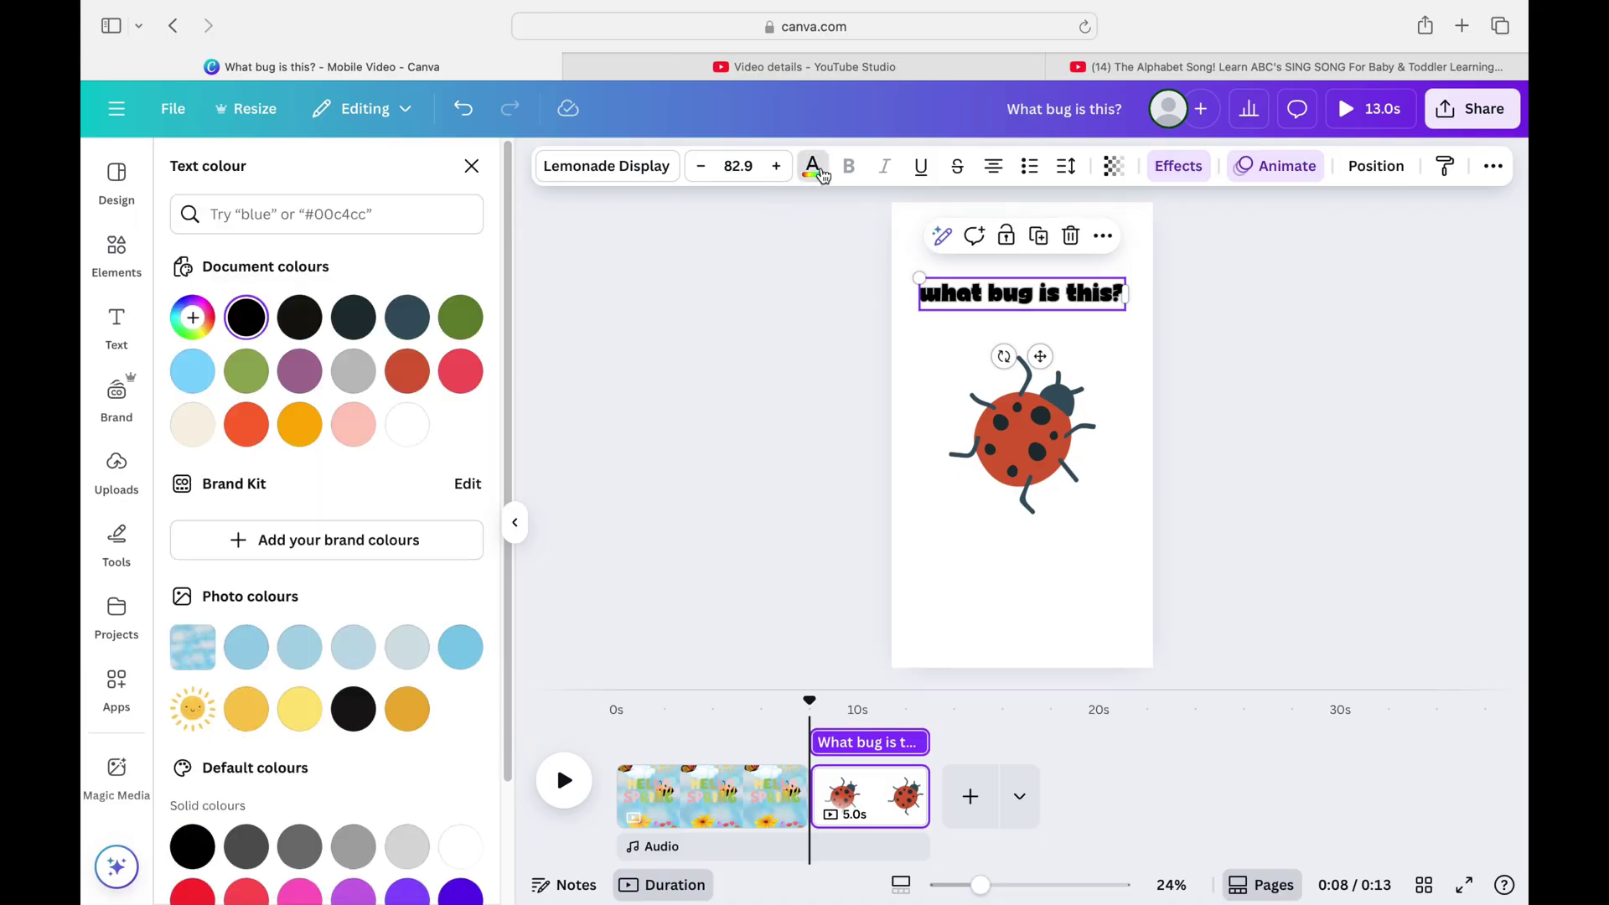
pyautogui.click(457, 320)
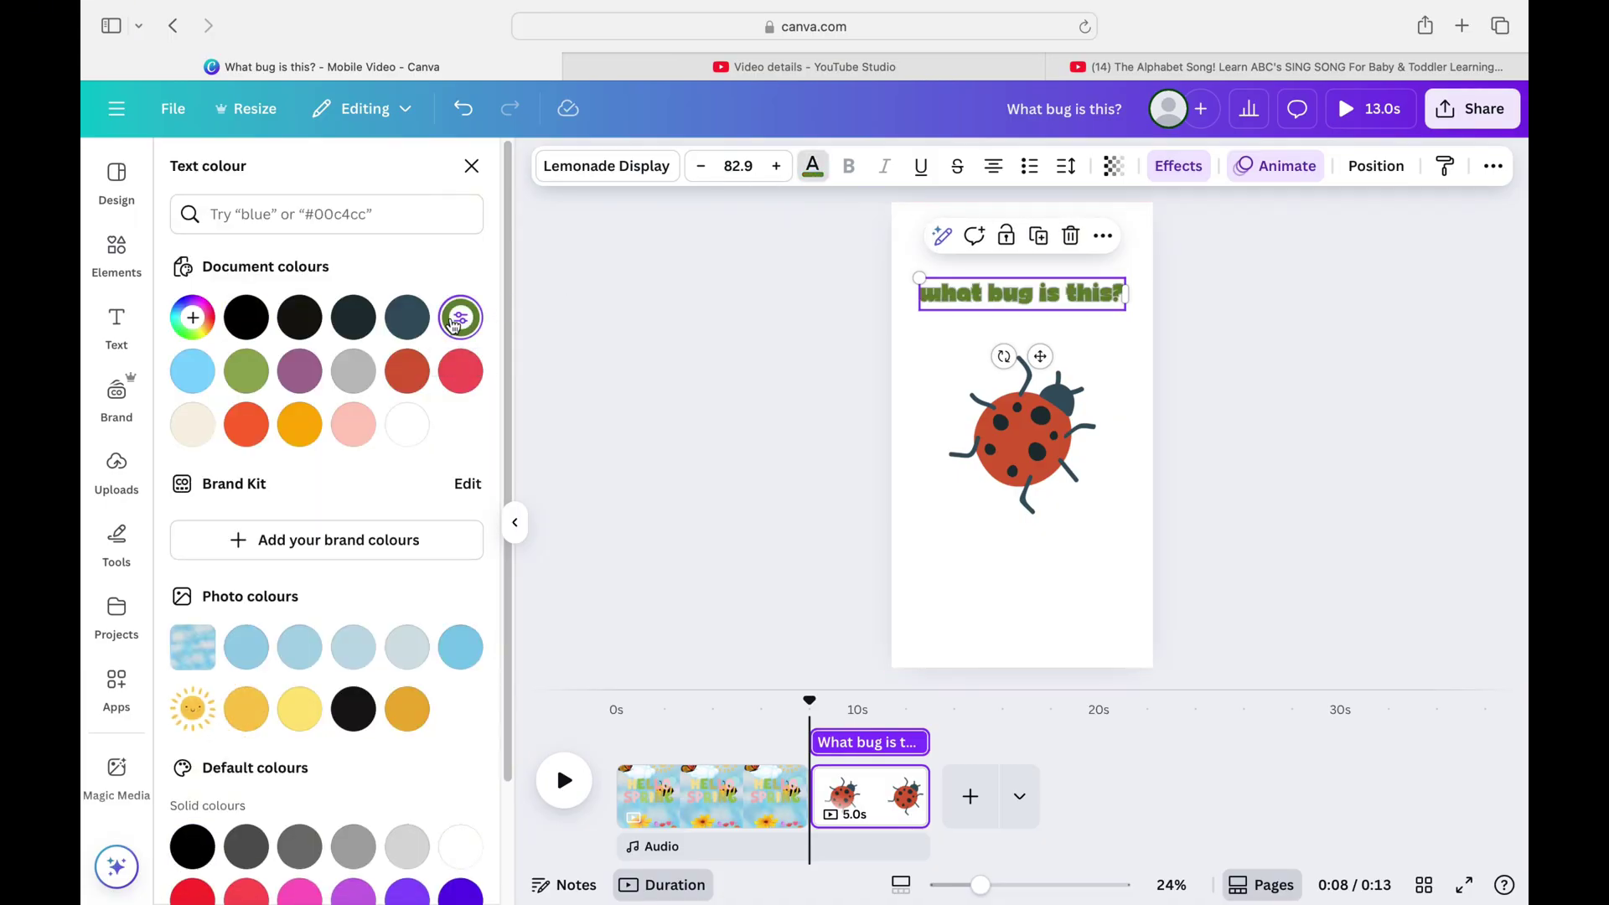
pyautogui.click(460, 370)
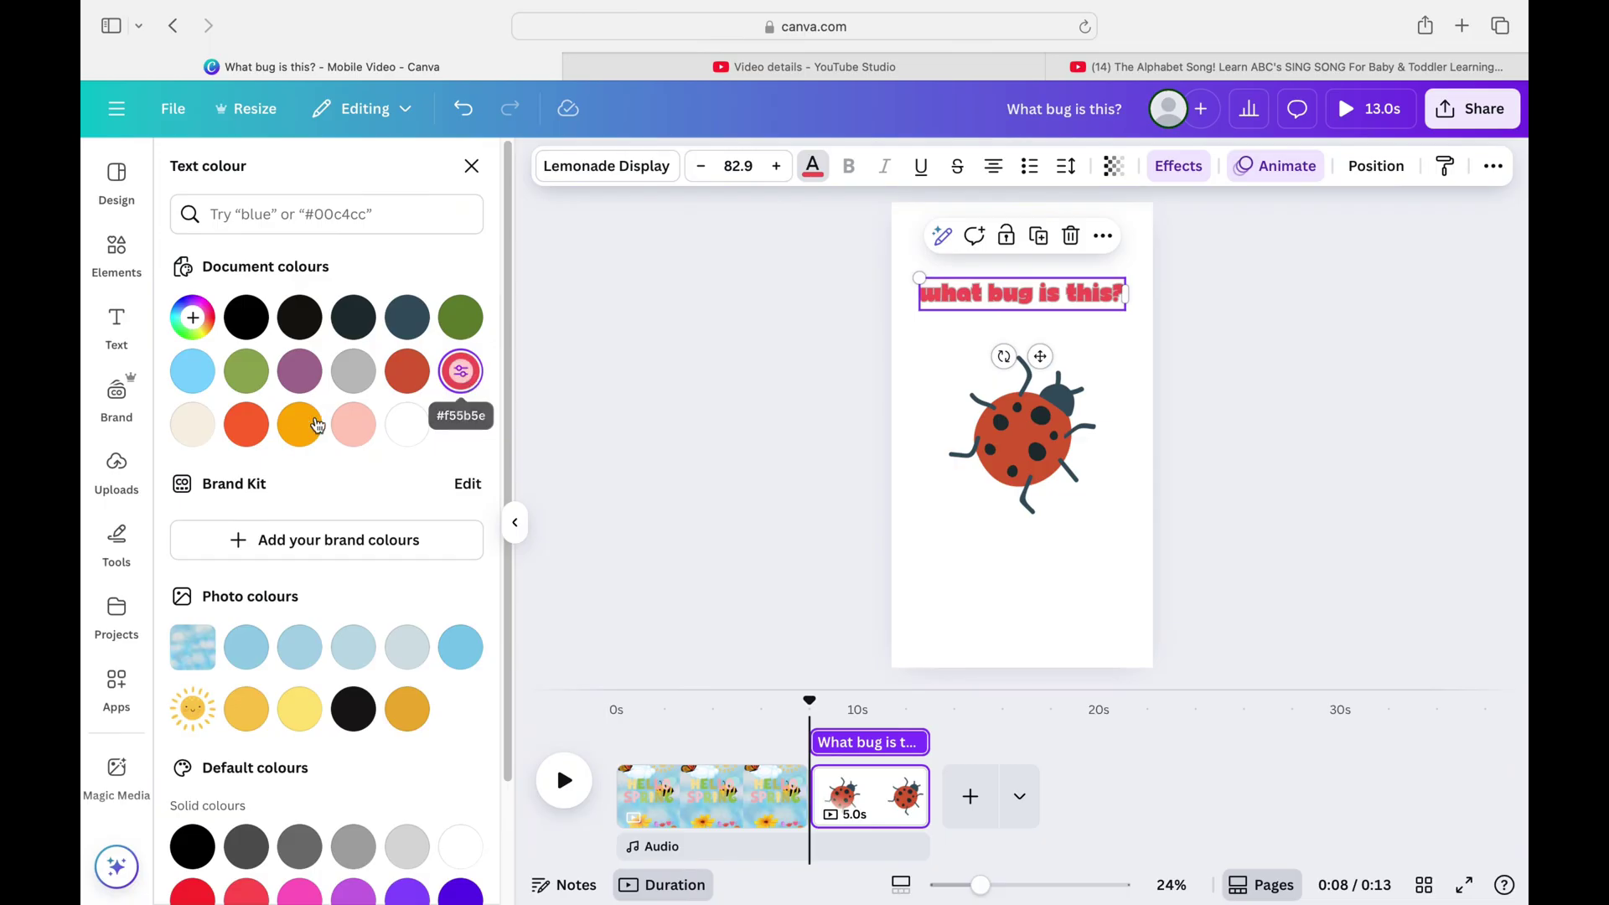
pyautogui.click(288, 437)
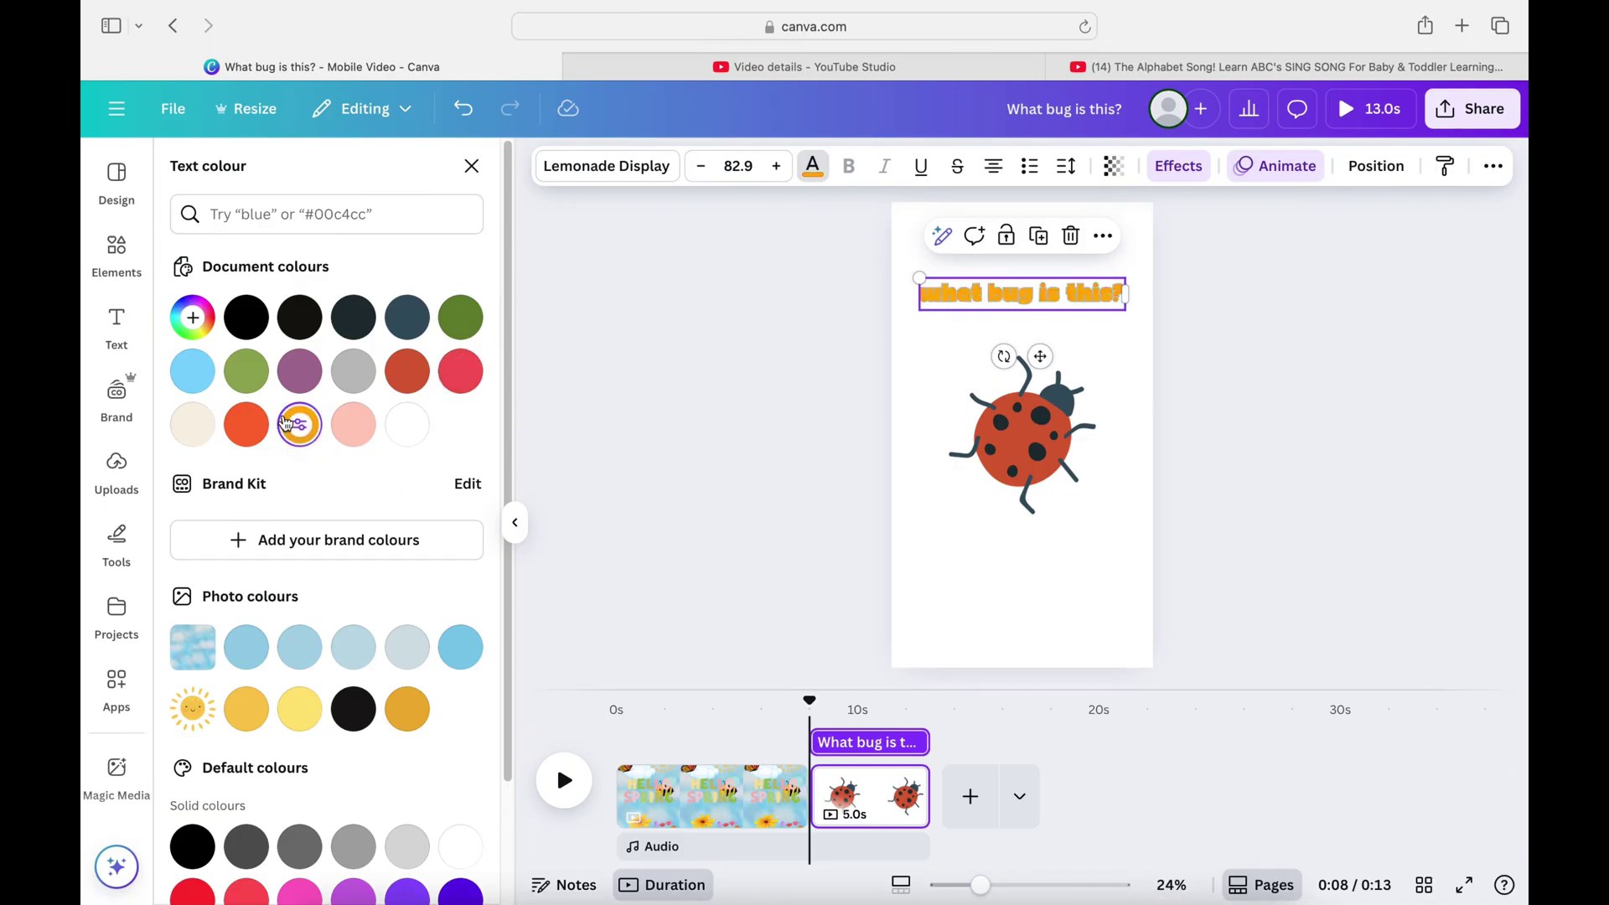
pyautogui.click(295, 379)
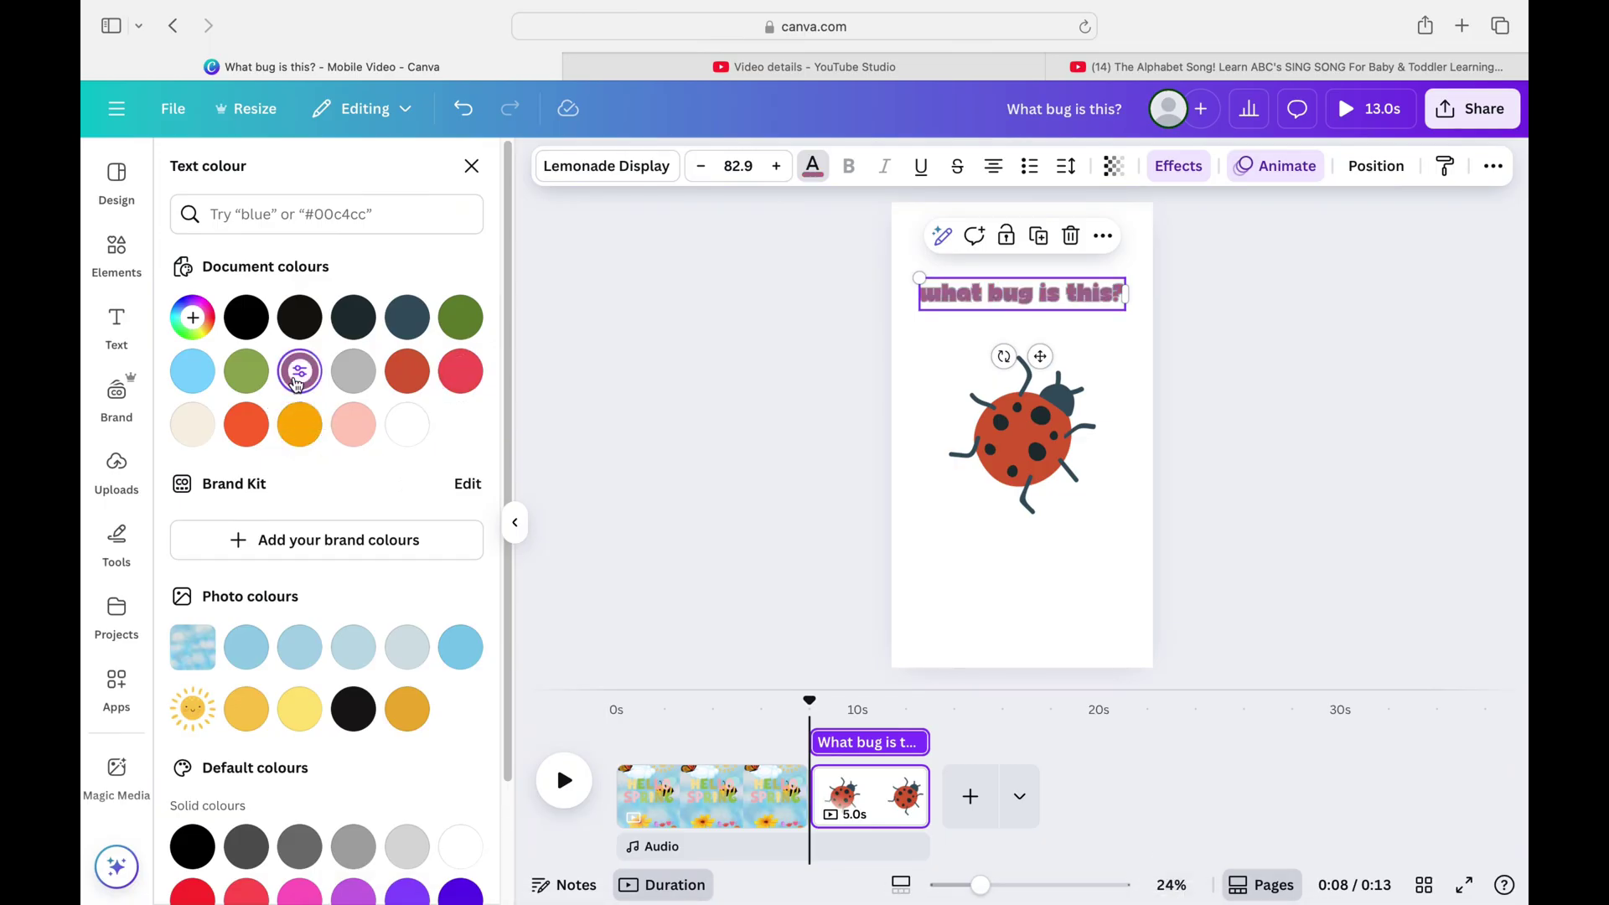
pyautogui.click(251, 660)
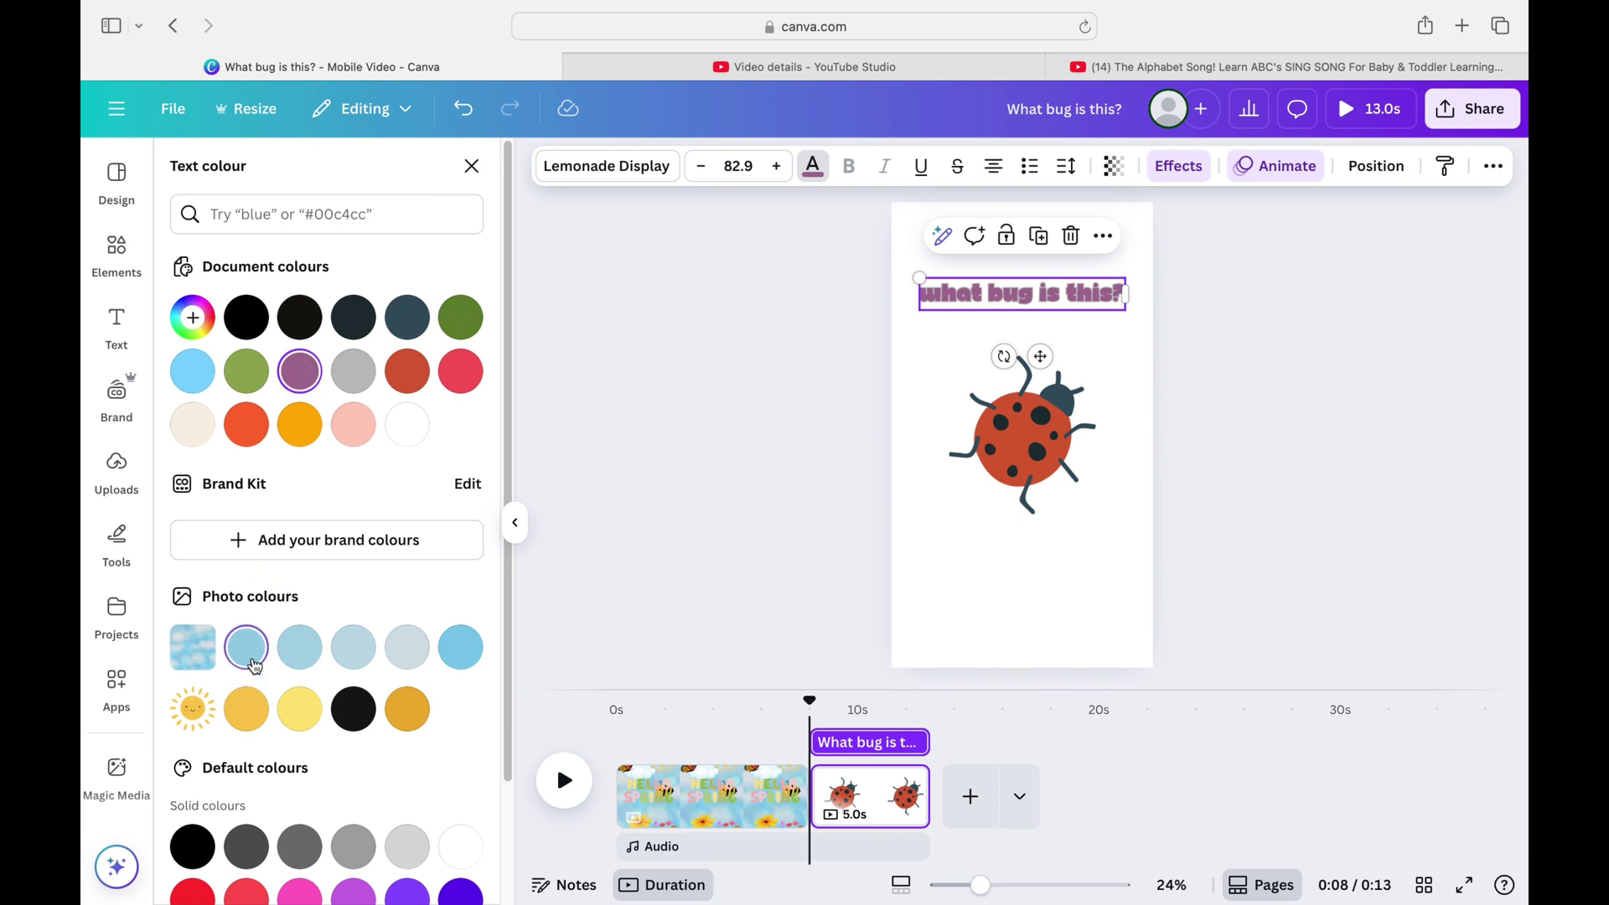
pyautogui.click(352, 709)
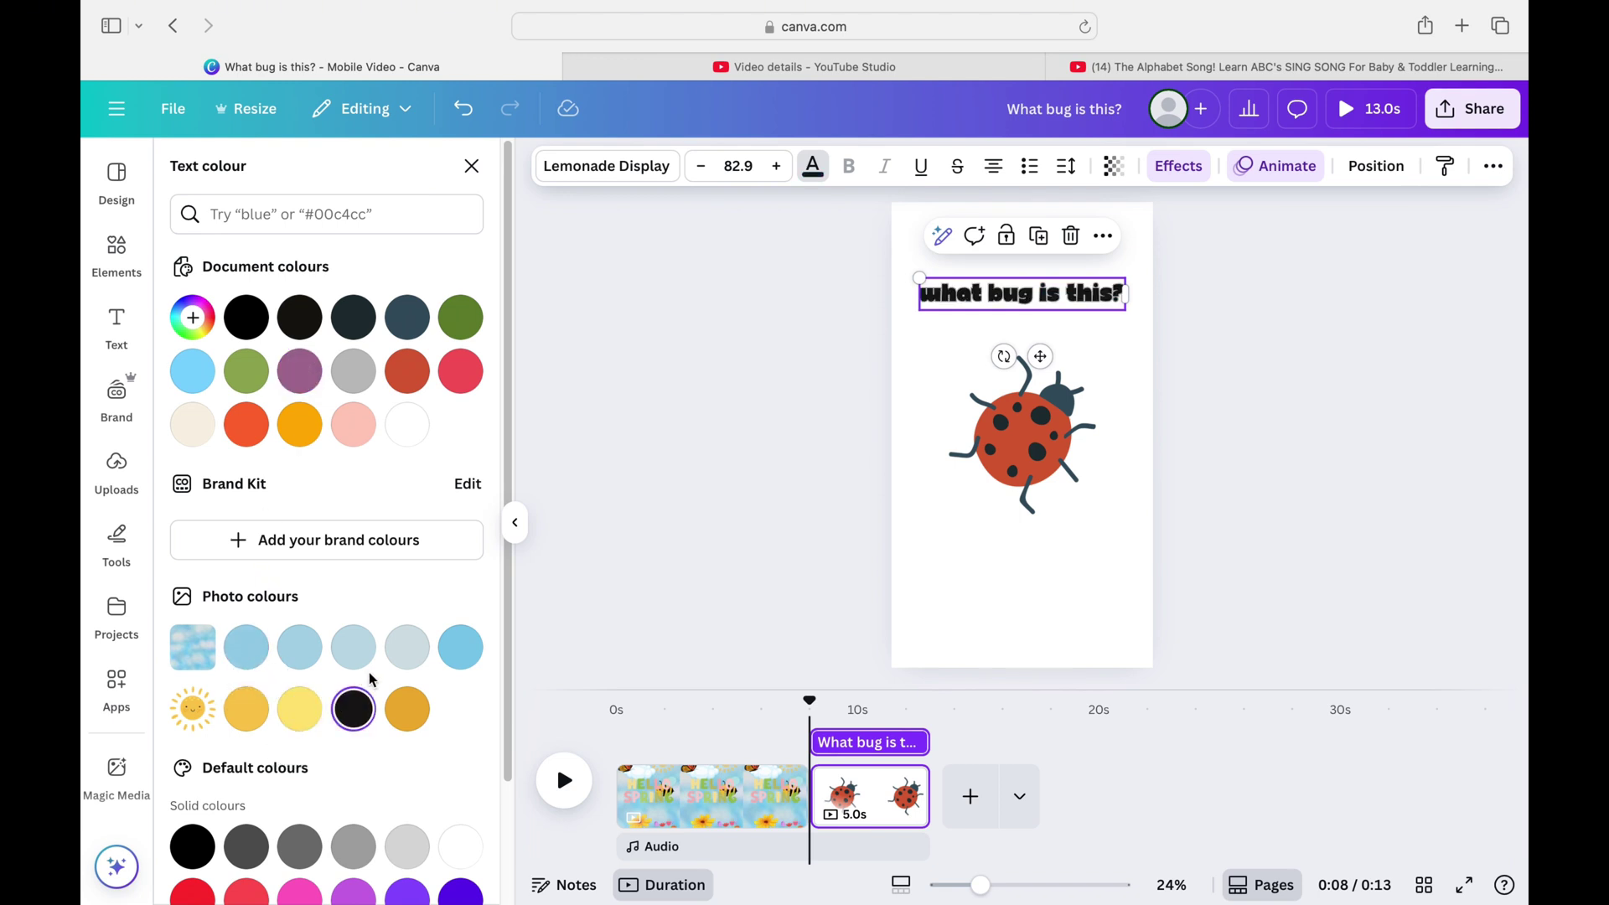
# Step: Try light blue for the heading's text, and set its text colour to the pale yellow photo colour
pyautogui.click(460, 649)
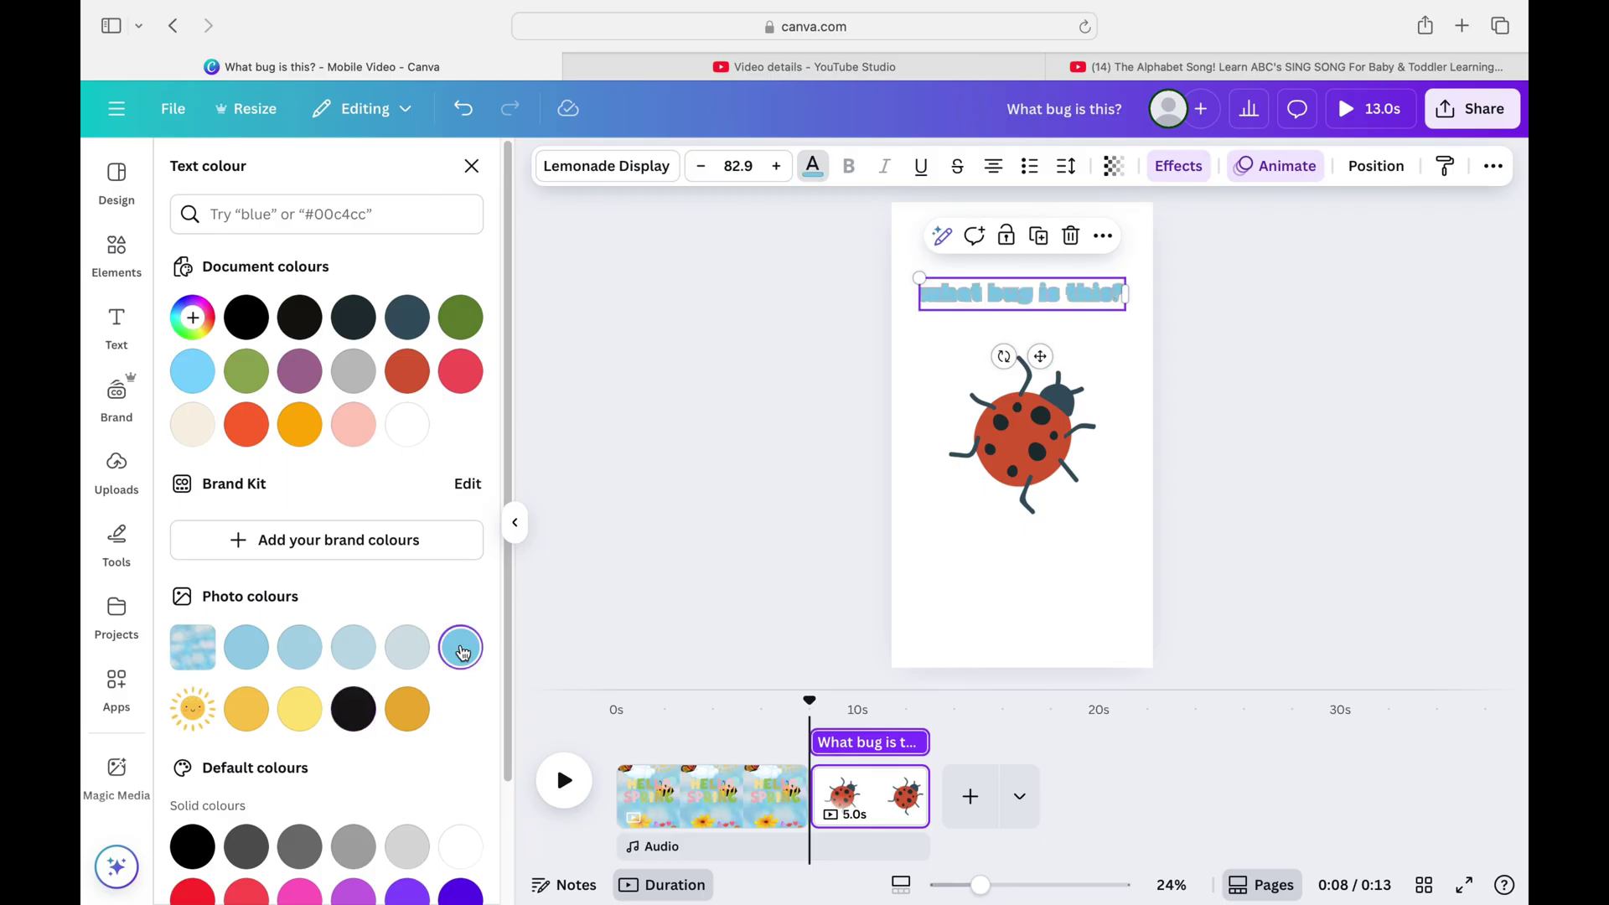
pyautogui.click(294, 709)
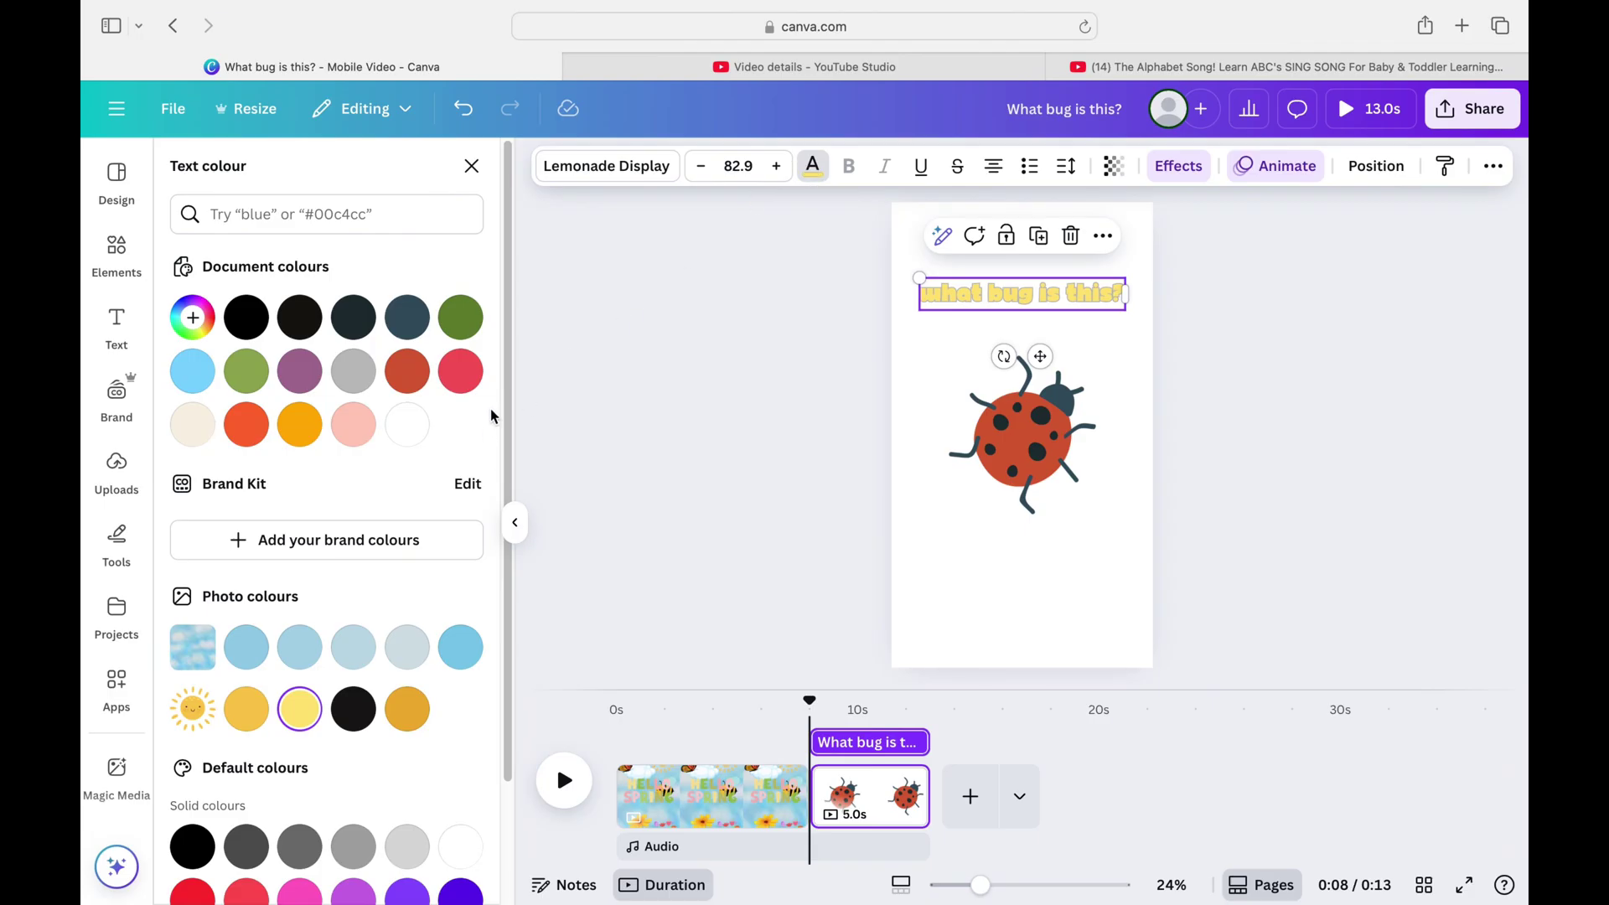
pyautogui.moveTo(506, 364); pyautogui.dragTo(506, 551)
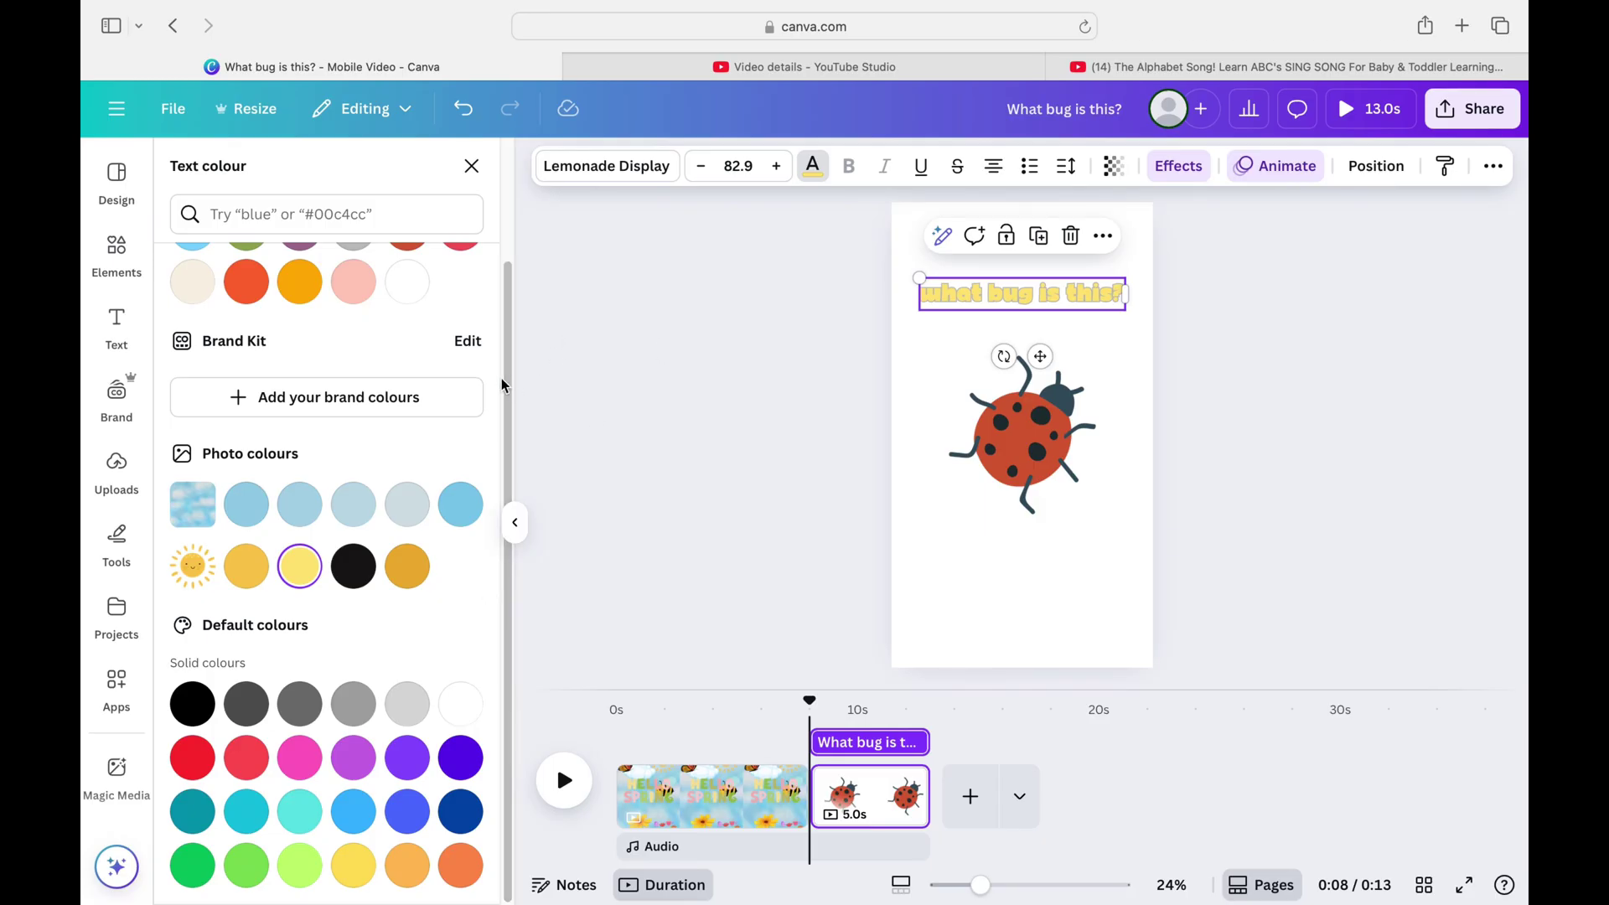
pyautogui.moveTo(516, 442); pyautogui.dragTo(602, 205)
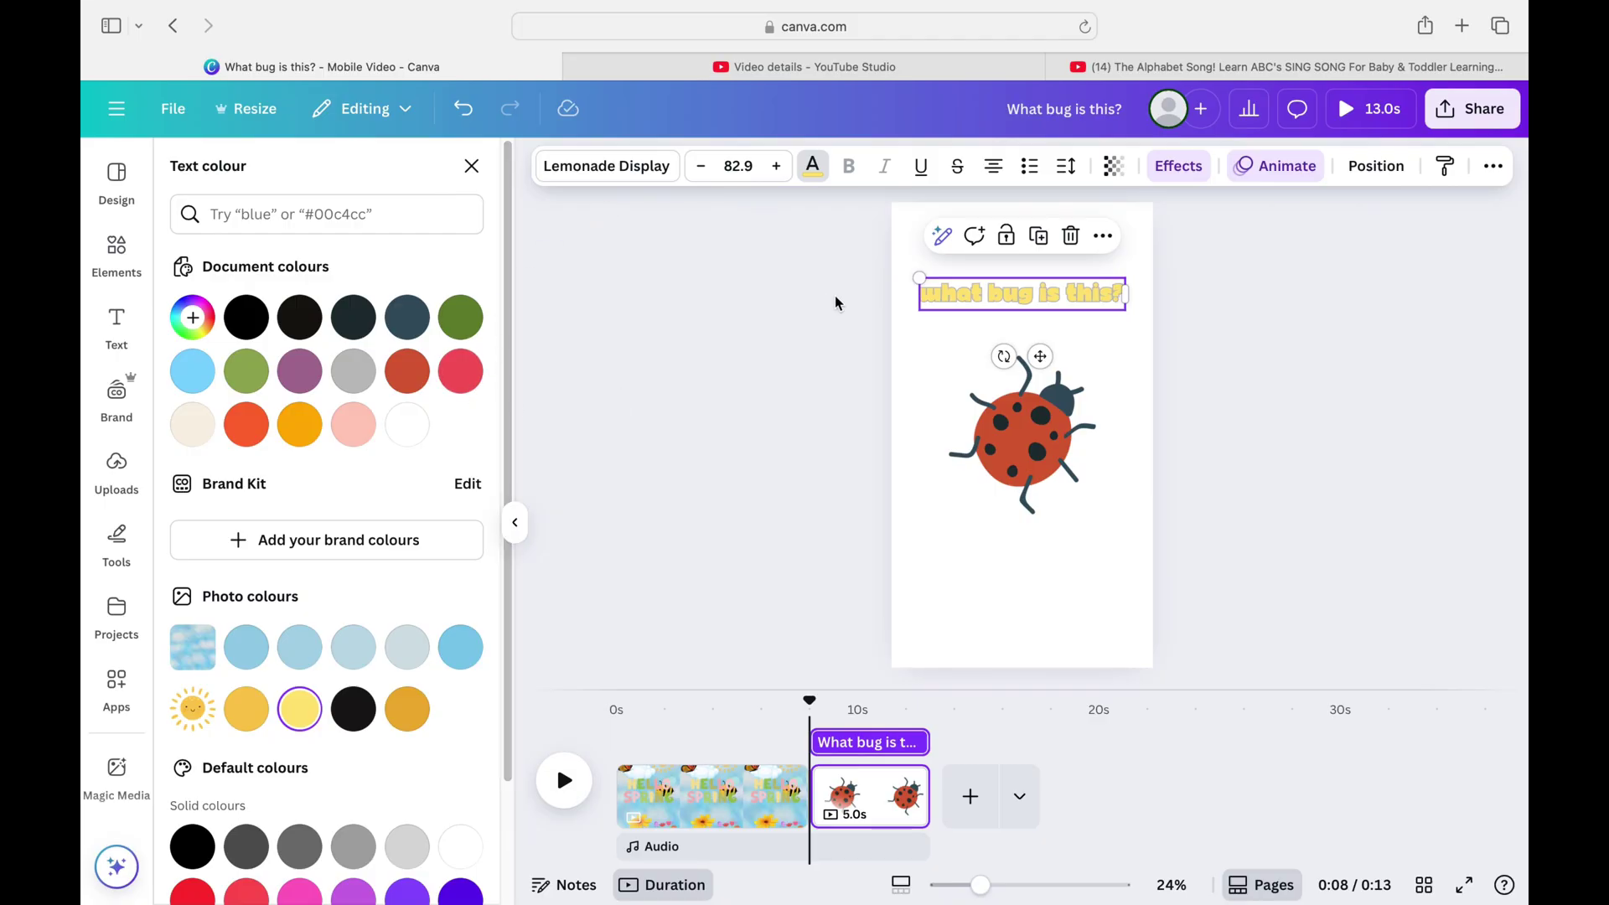
pyautogui.click(827, 179)
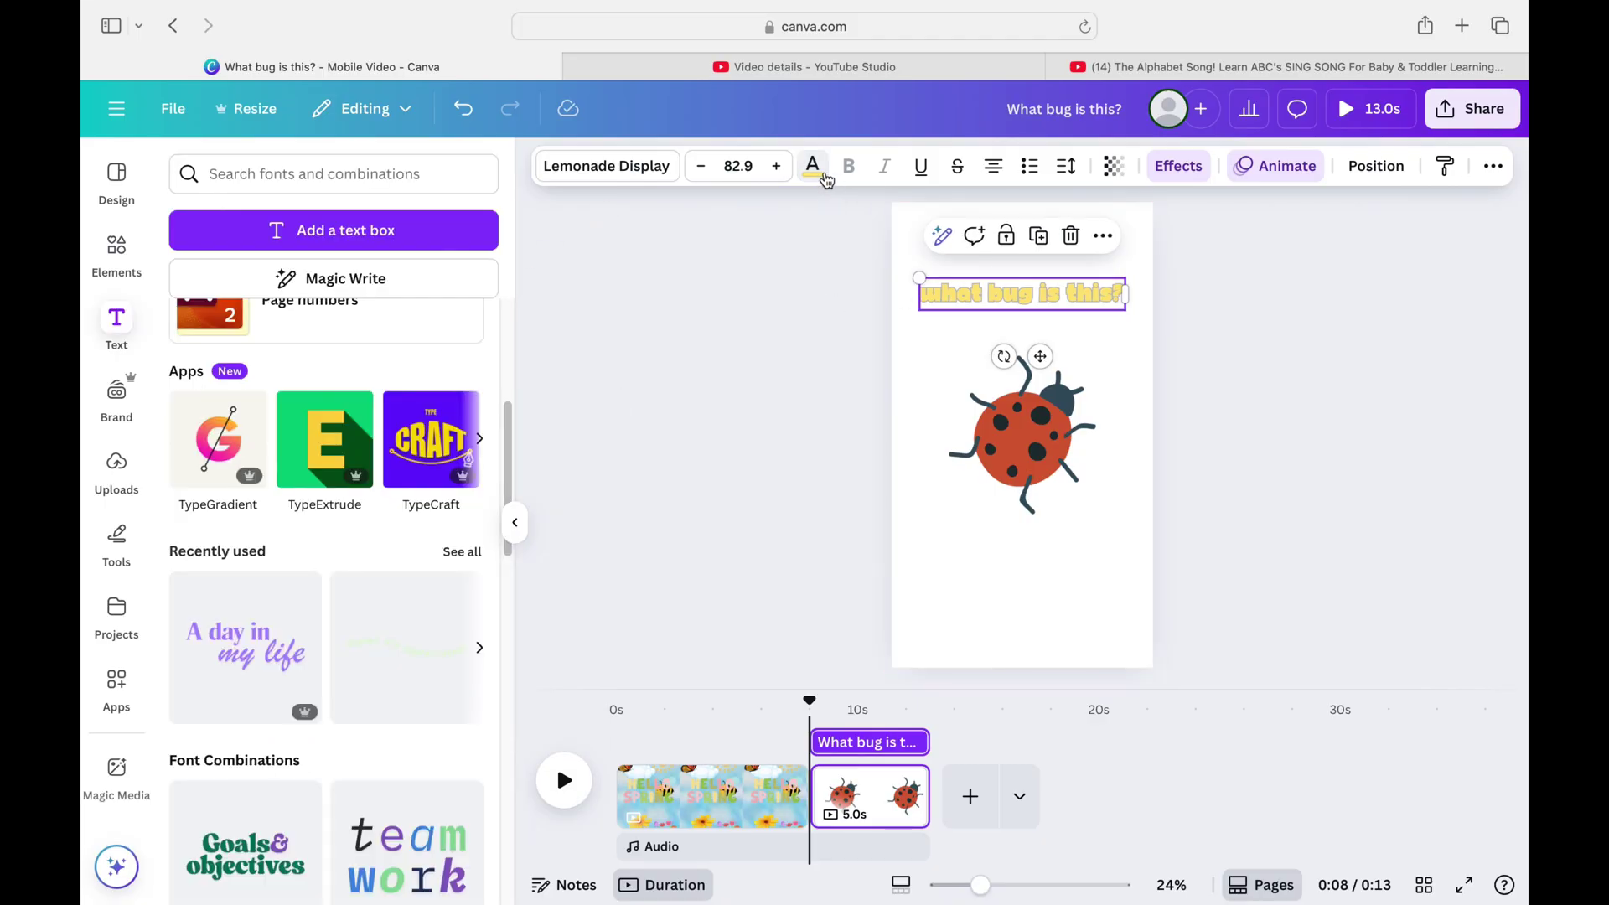
pyautogui.click(826, 178)
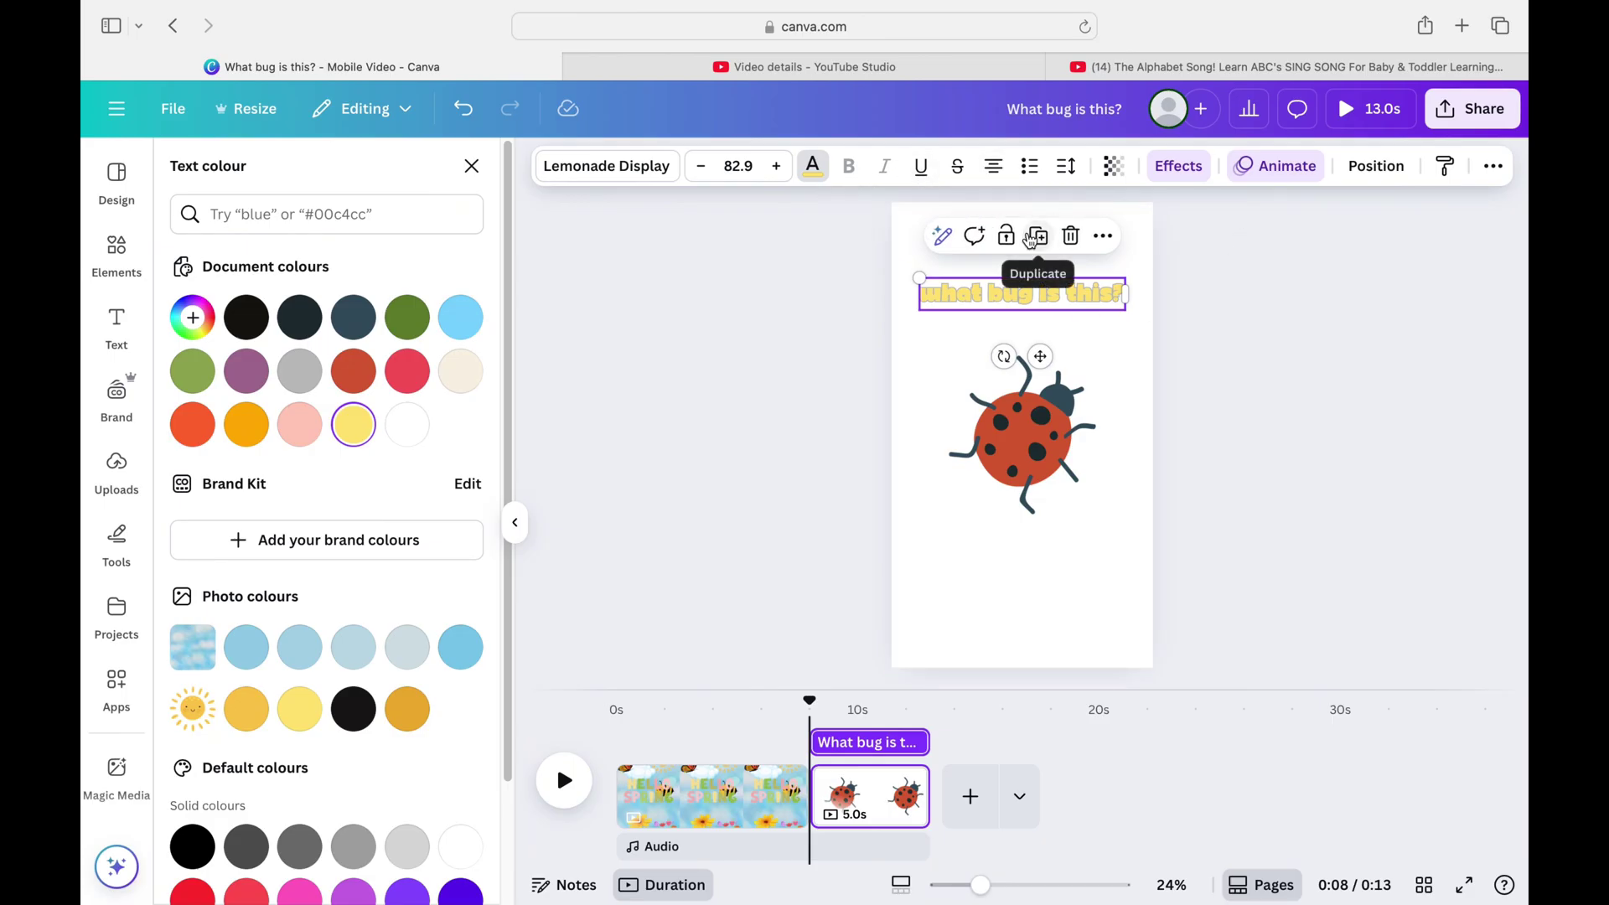
# Step: Set the colour of the heading's Outline effect to black
pyautogui.click(1178, 166)
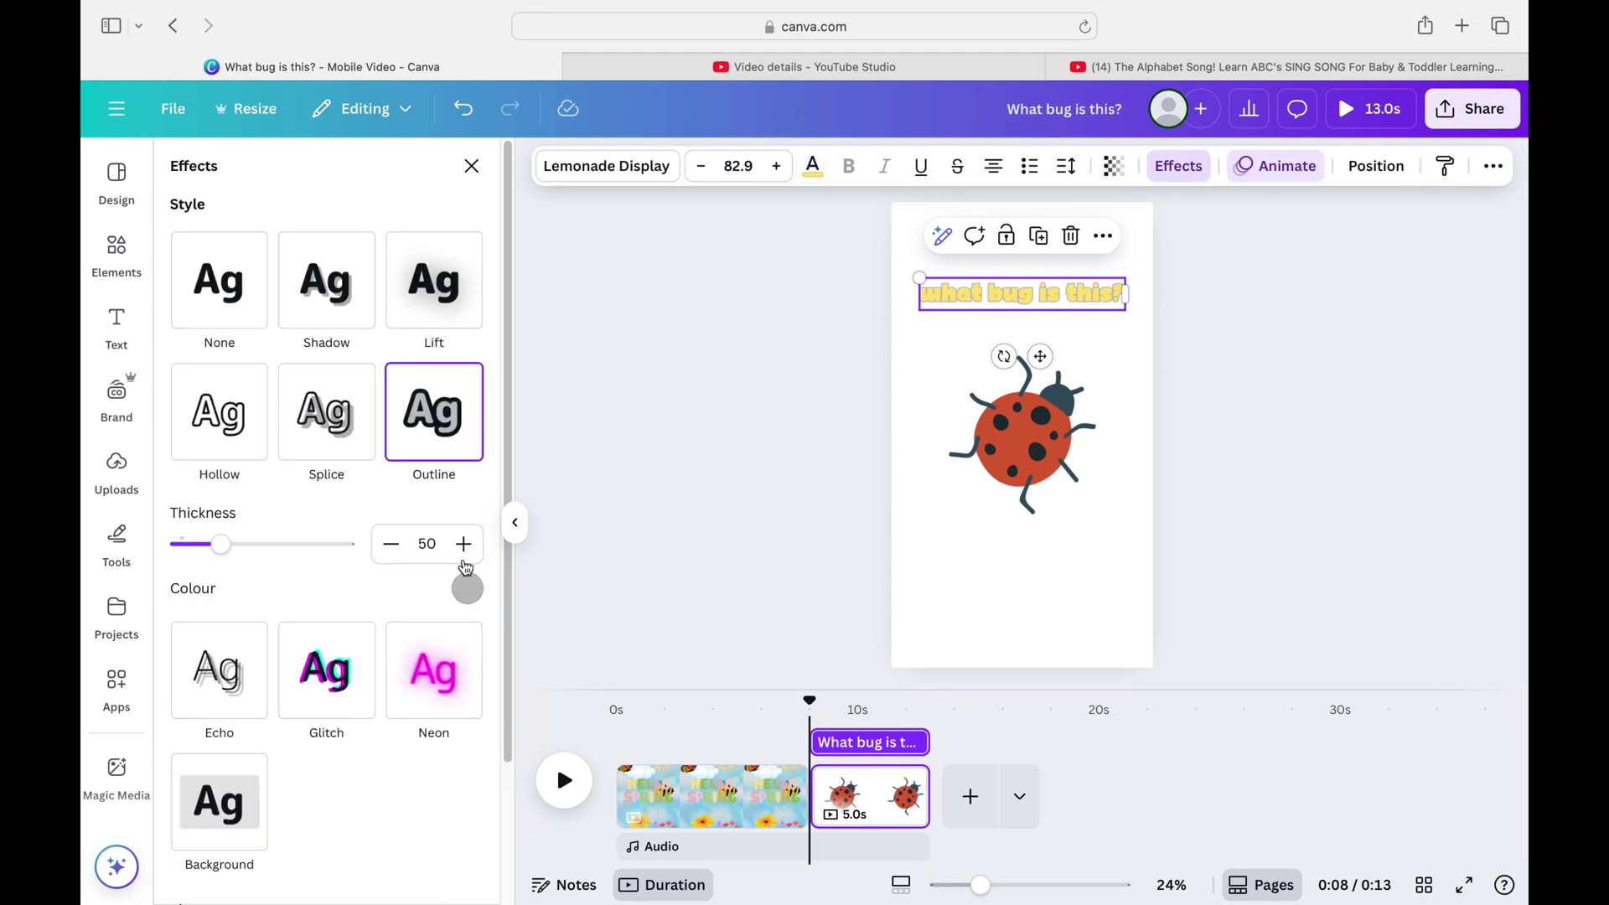
pyautogui.click(472, 590)
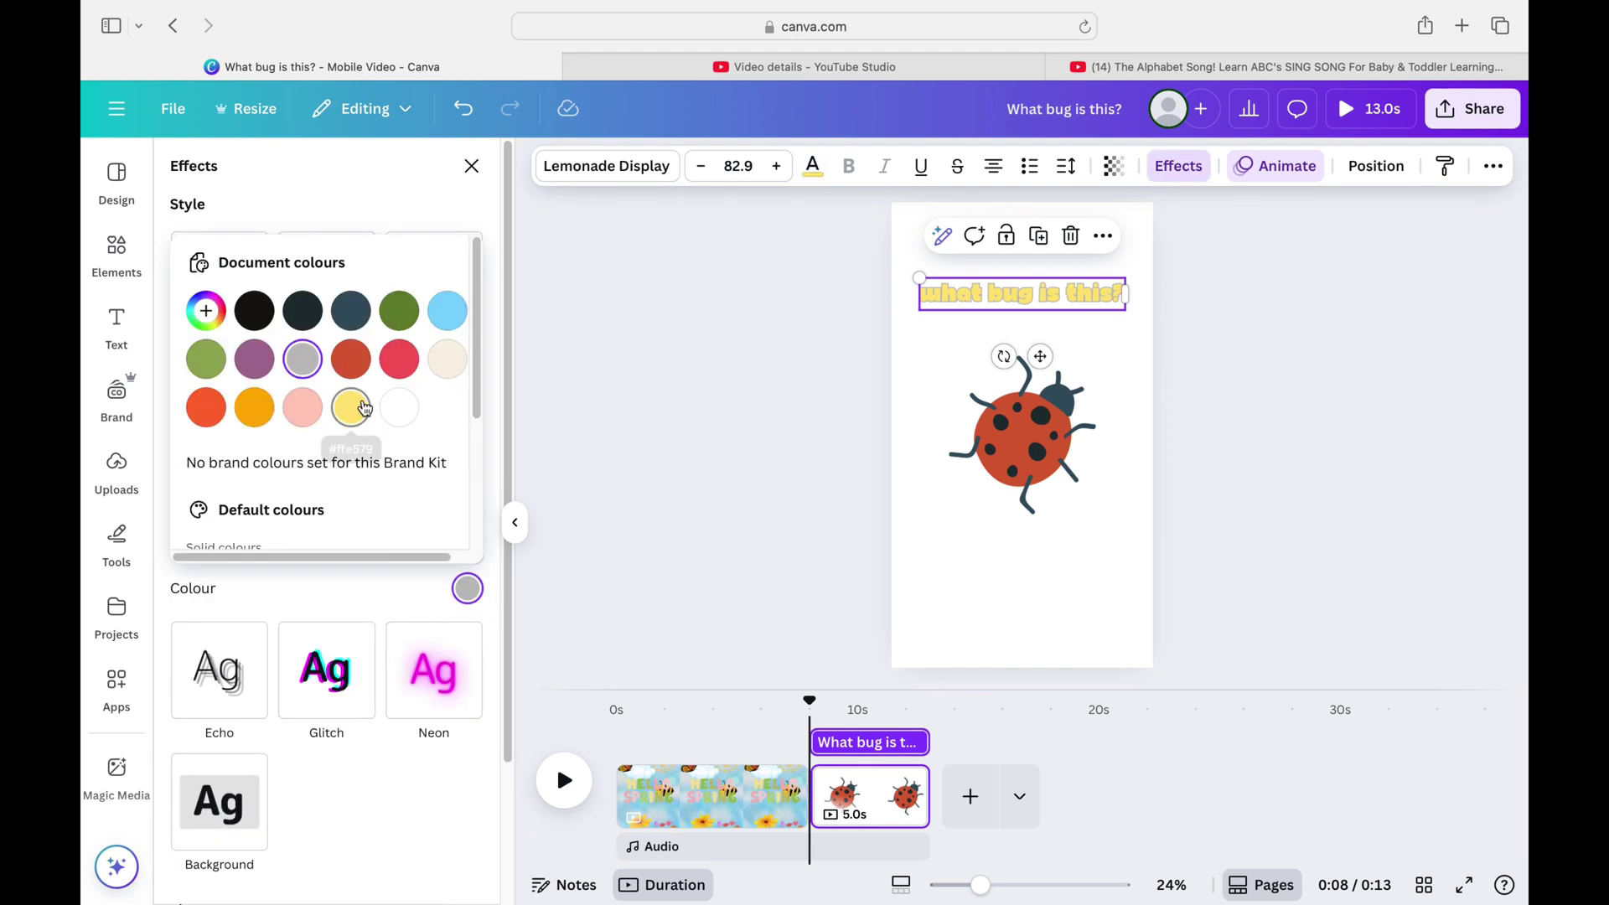
pyautogui.click(256, 321)
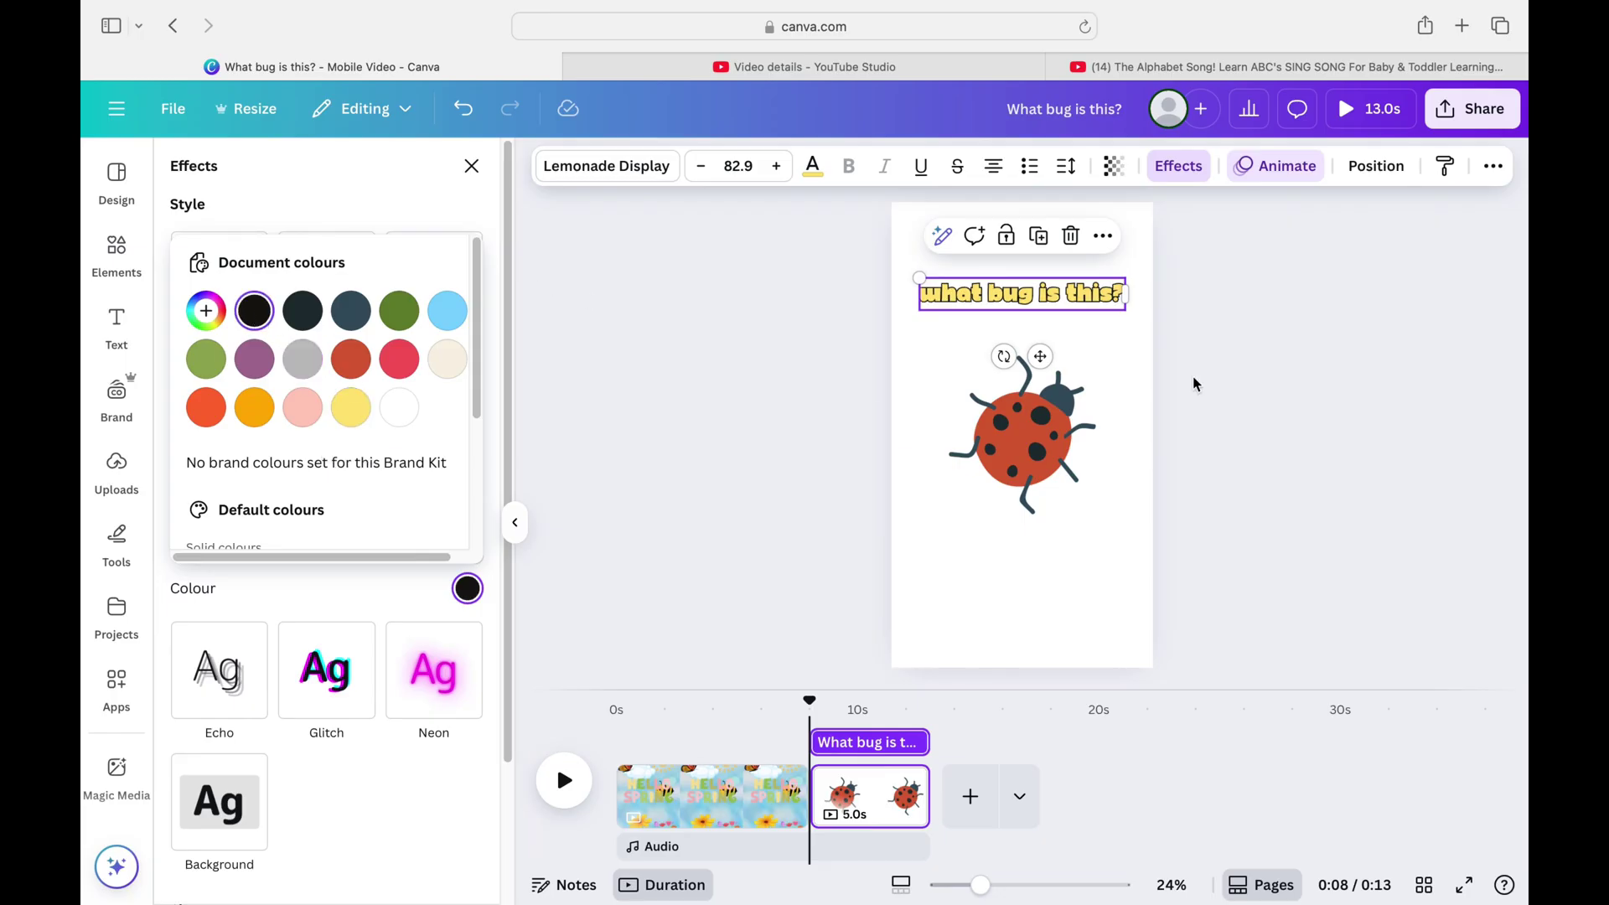
pyautogui.press('Escape')
pyautogui.press('Escape')
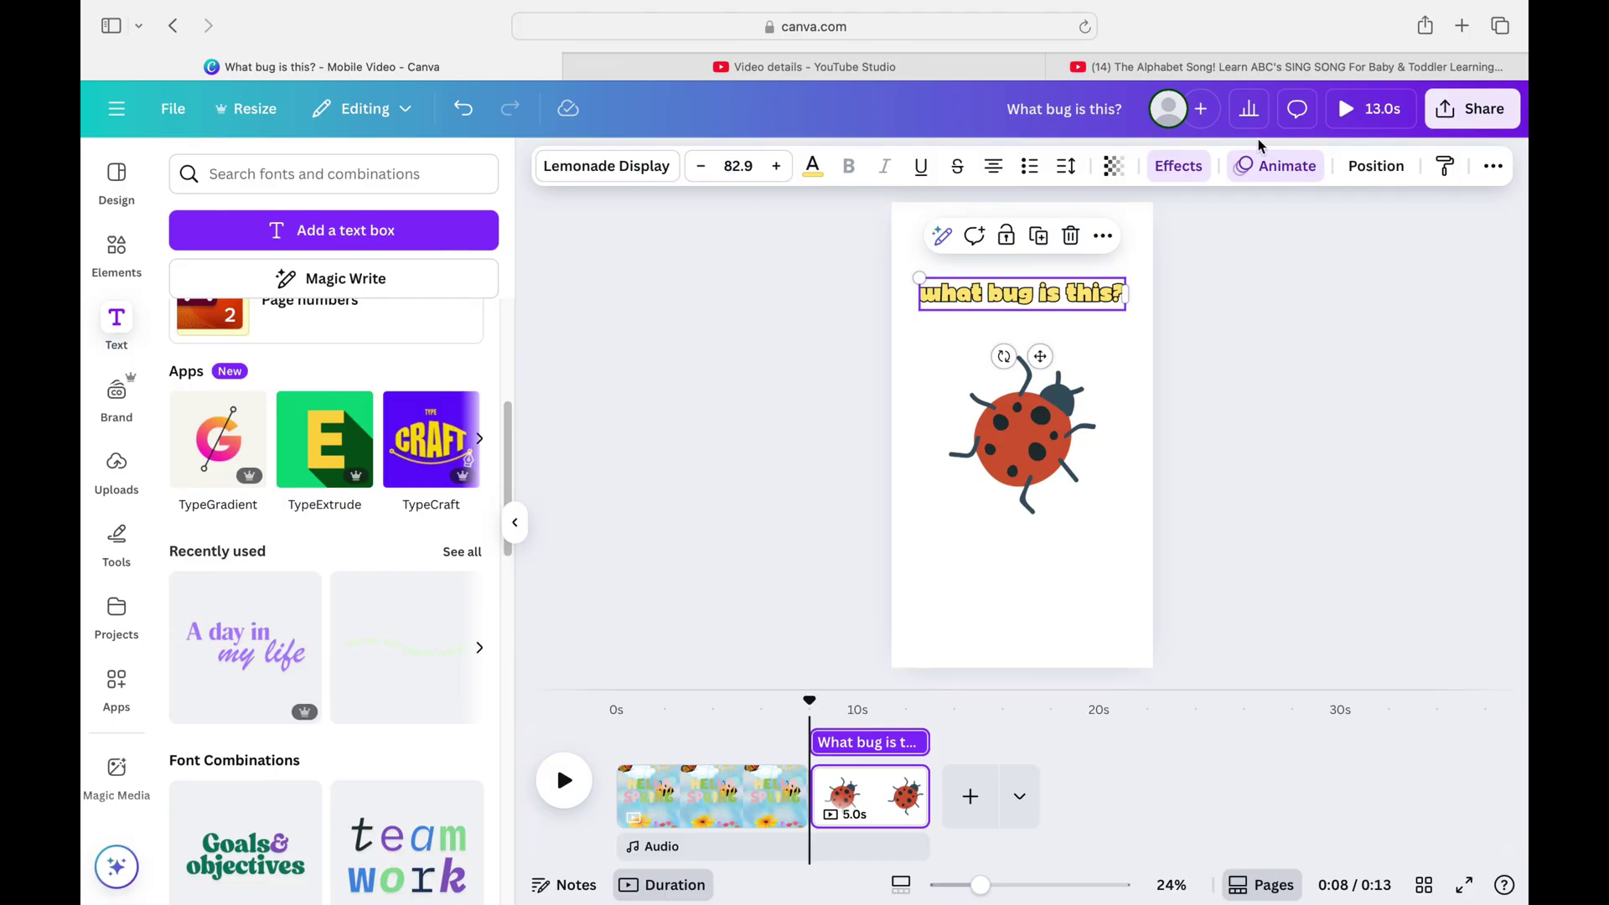
# Step: Change the heading's animation to Bounce on enter, and reduce its intensity to about a quarter of the range
pyautogui.click(1274, 168)
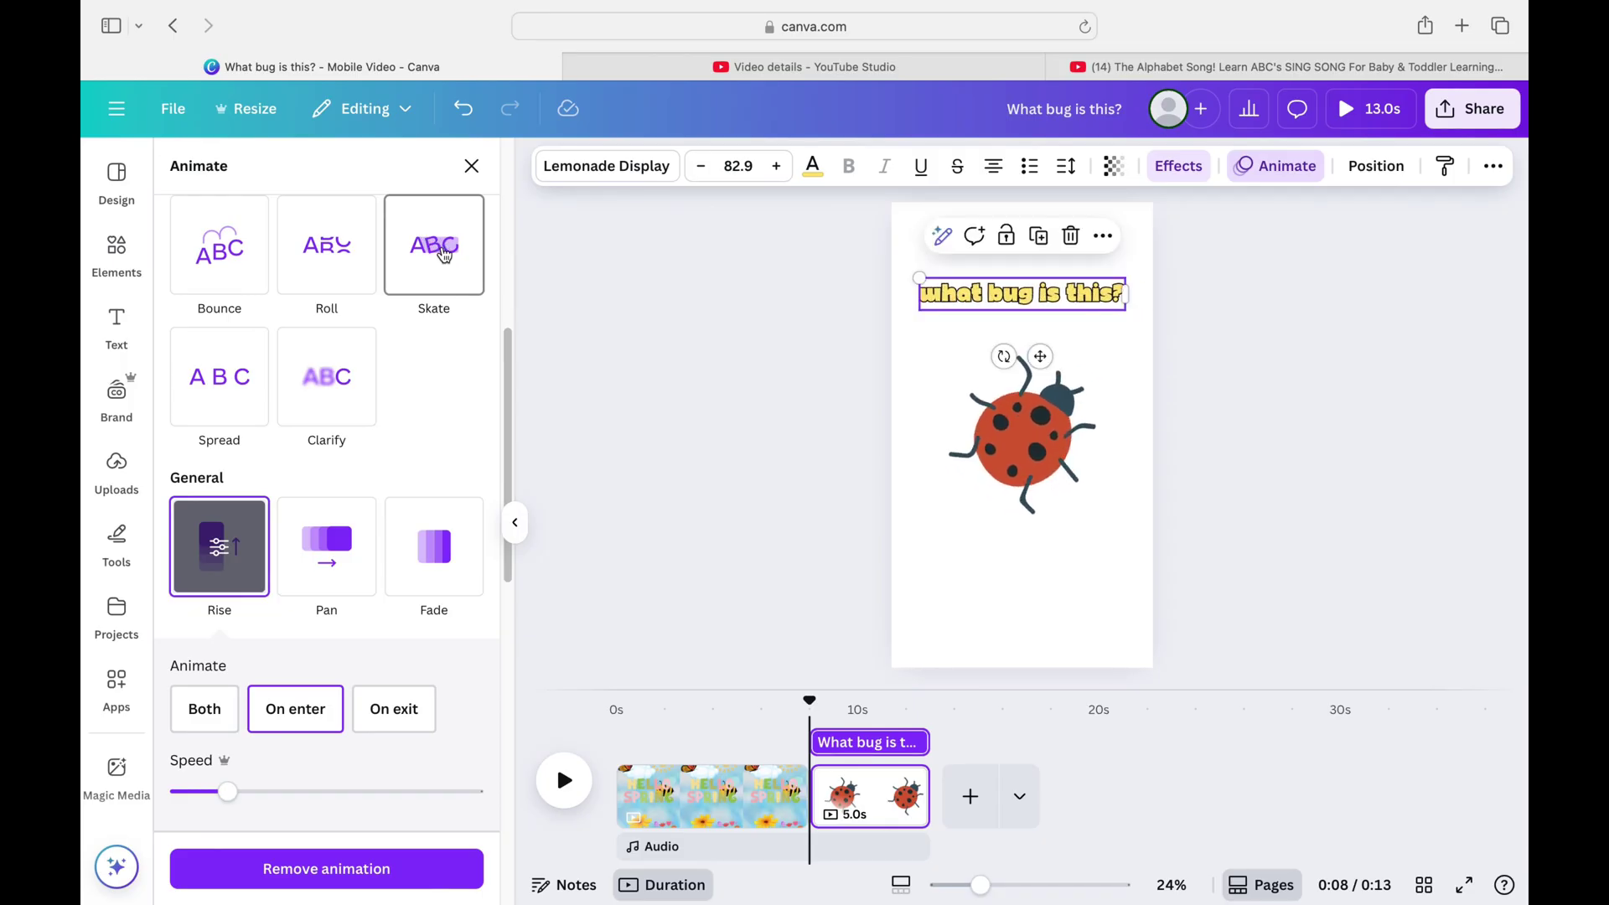
pyautogui.moveTo(510, 350); pyautogui.dragTo(526, 243)
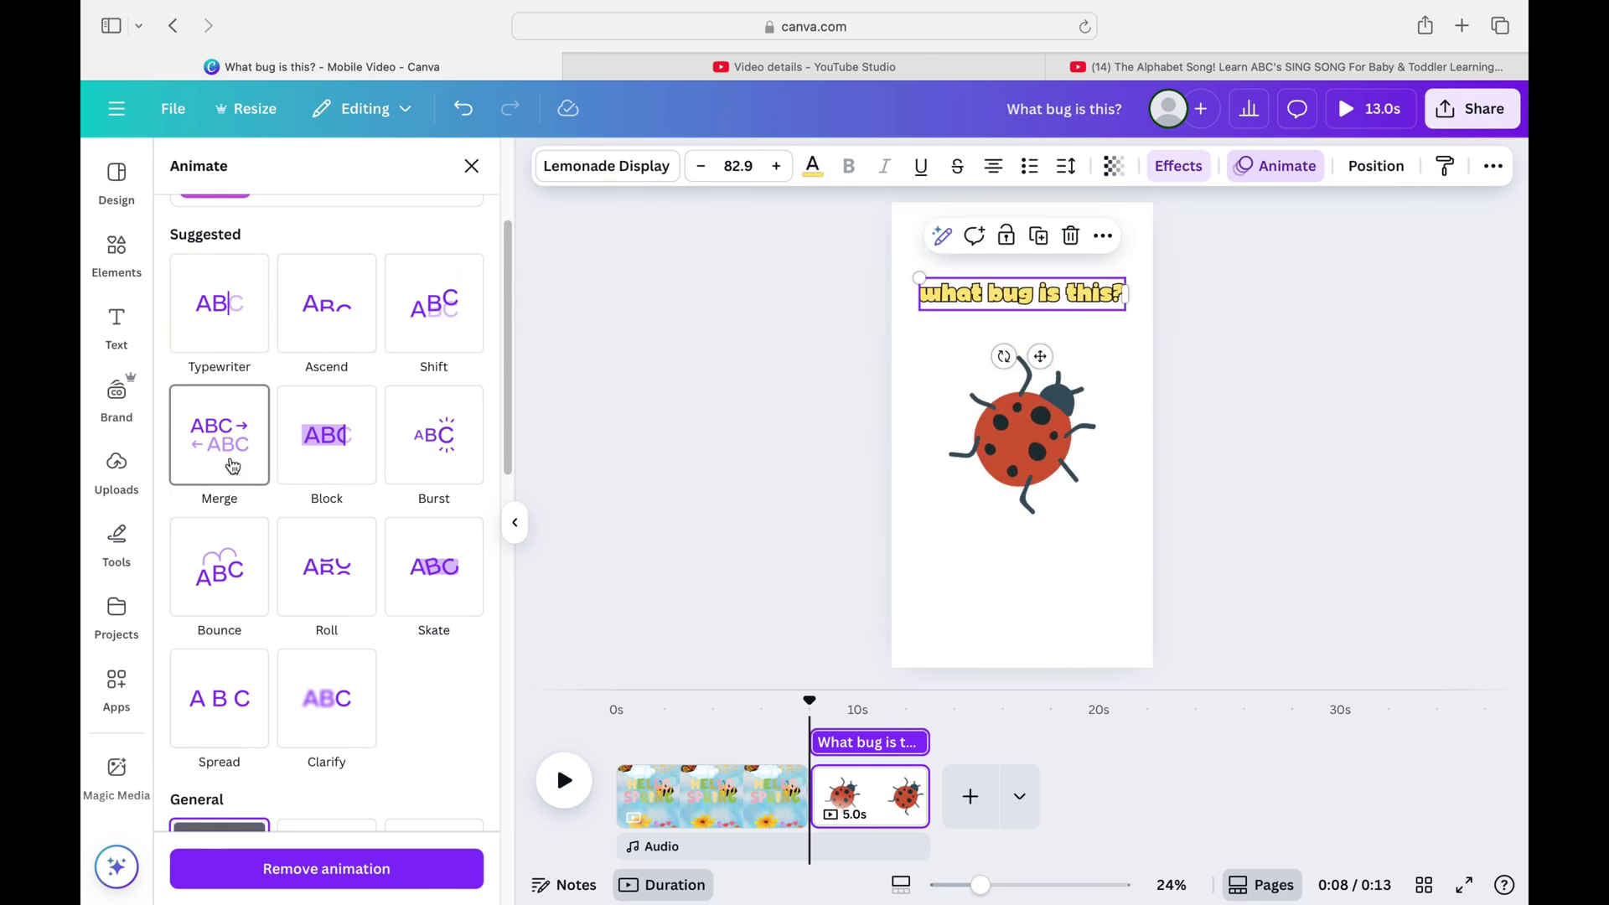
pyautogui.click(229, 555)
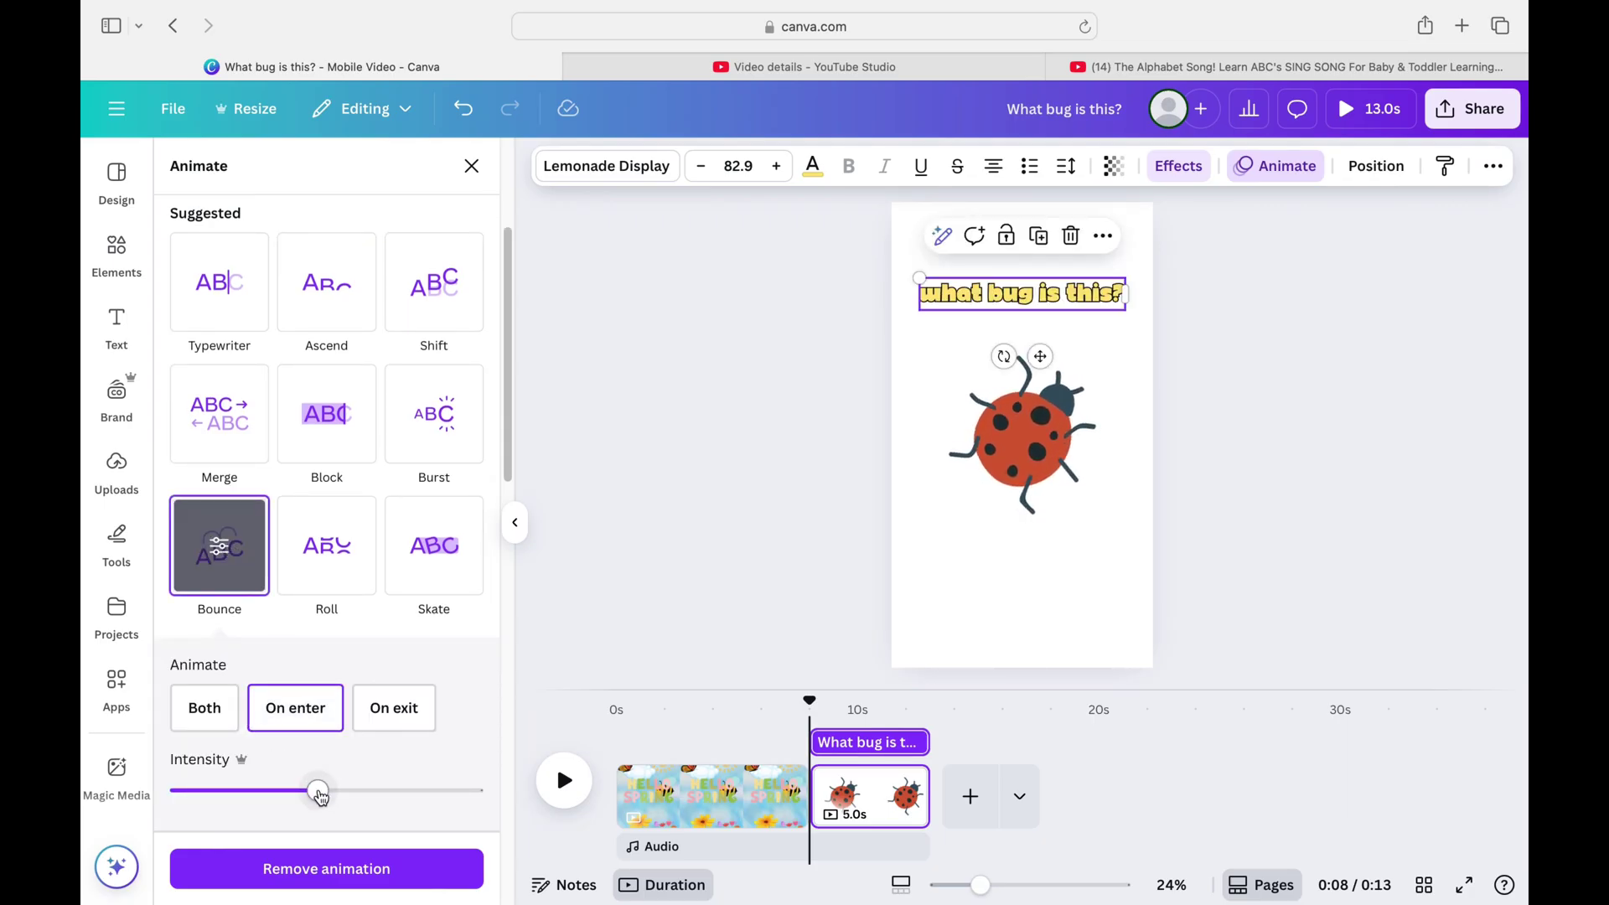
pyautogui.moveTo(326, 791); pyautogui.dragTo(245, 792)
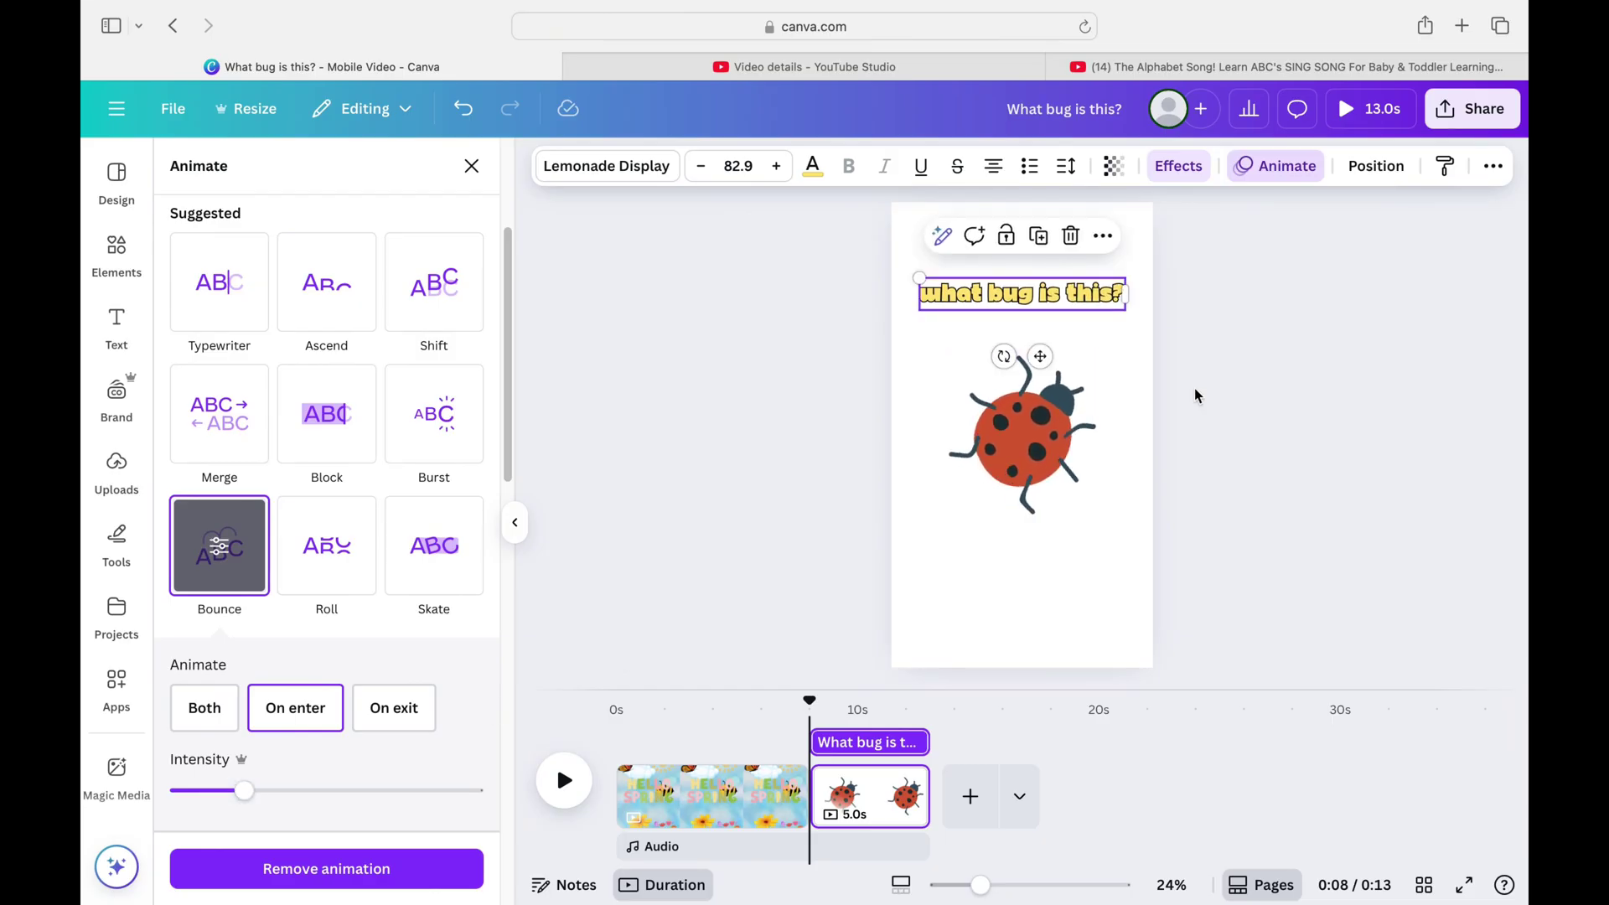
pyautogui.press('Escape')
pyautogui.click(1171, 362)
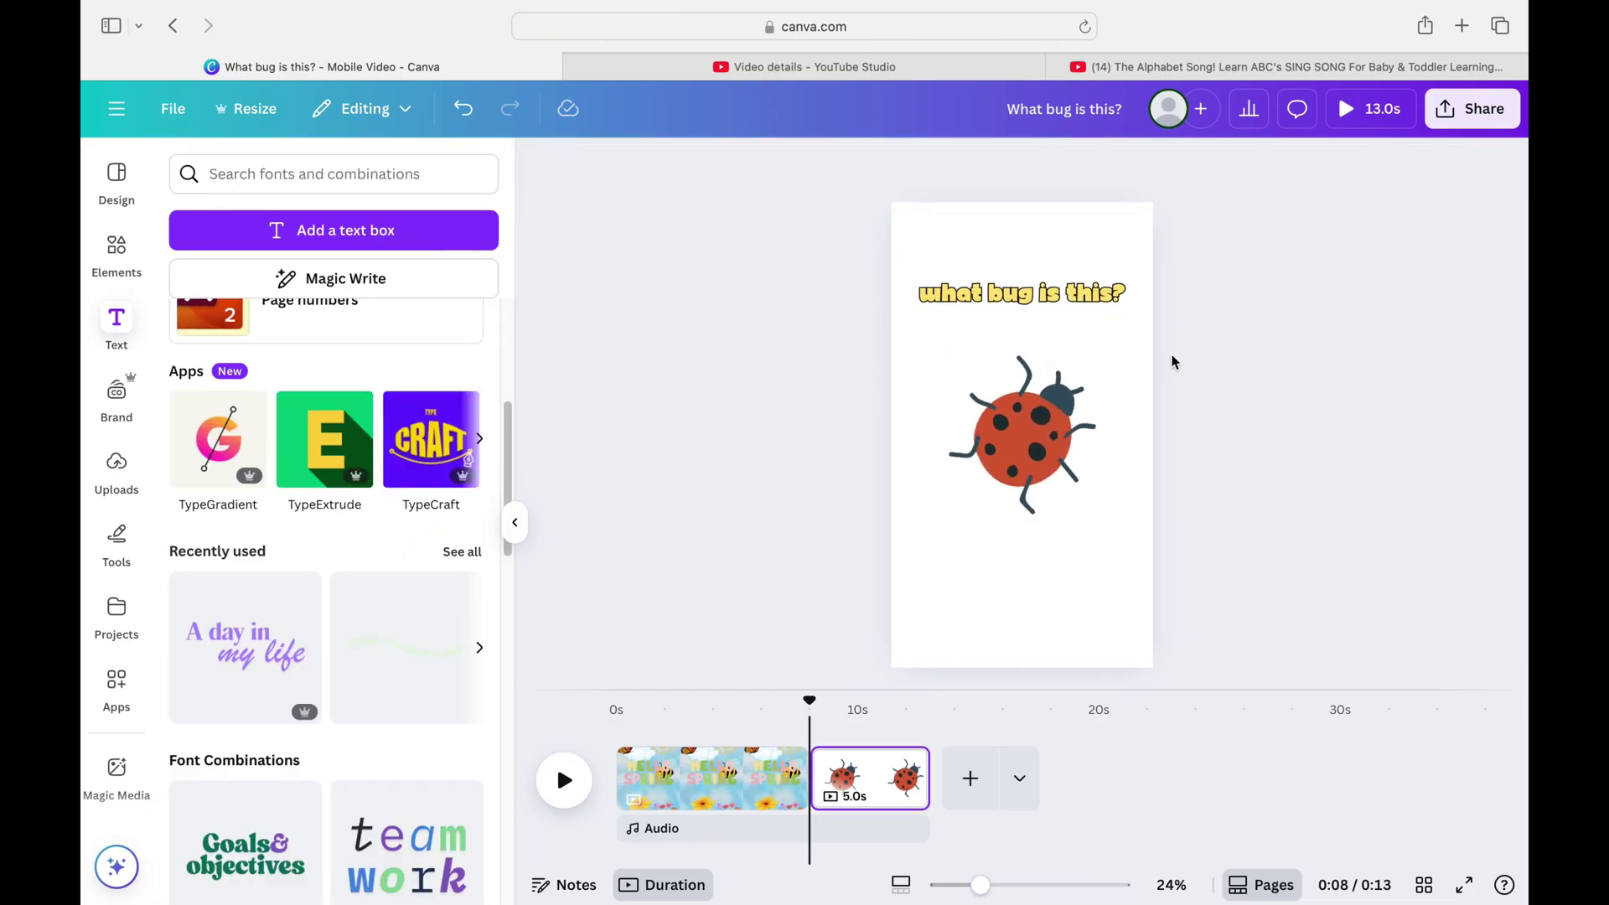
# Step: Search the elements for "grass background" and show all the matching graphics
pyautogui.click(1111, 356)
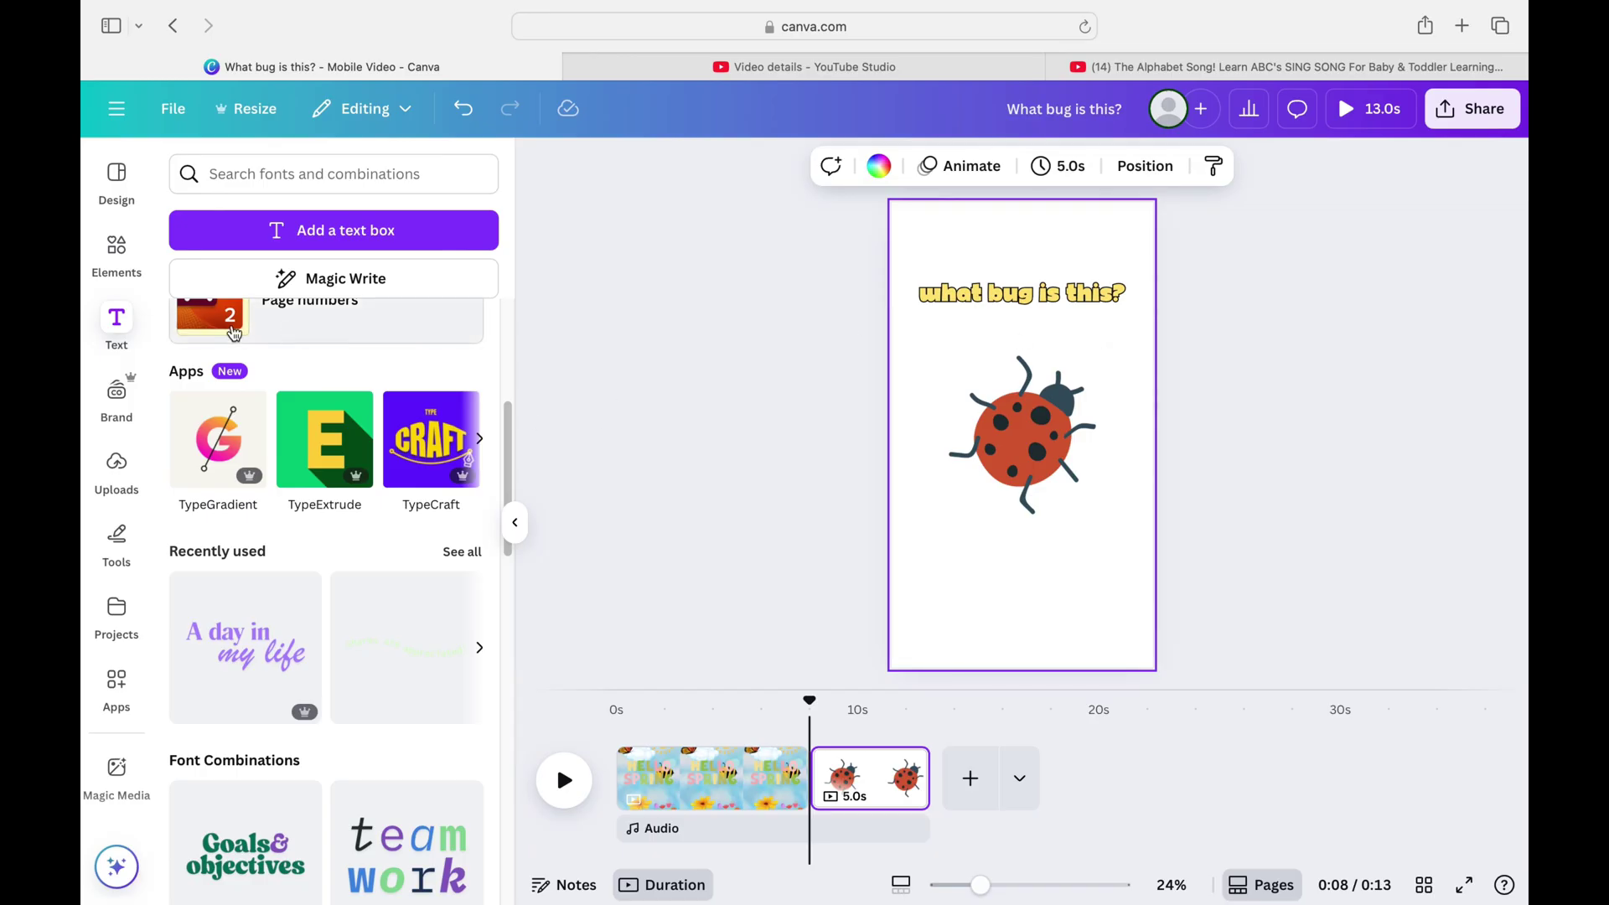
pyautogui.click(112, 278)
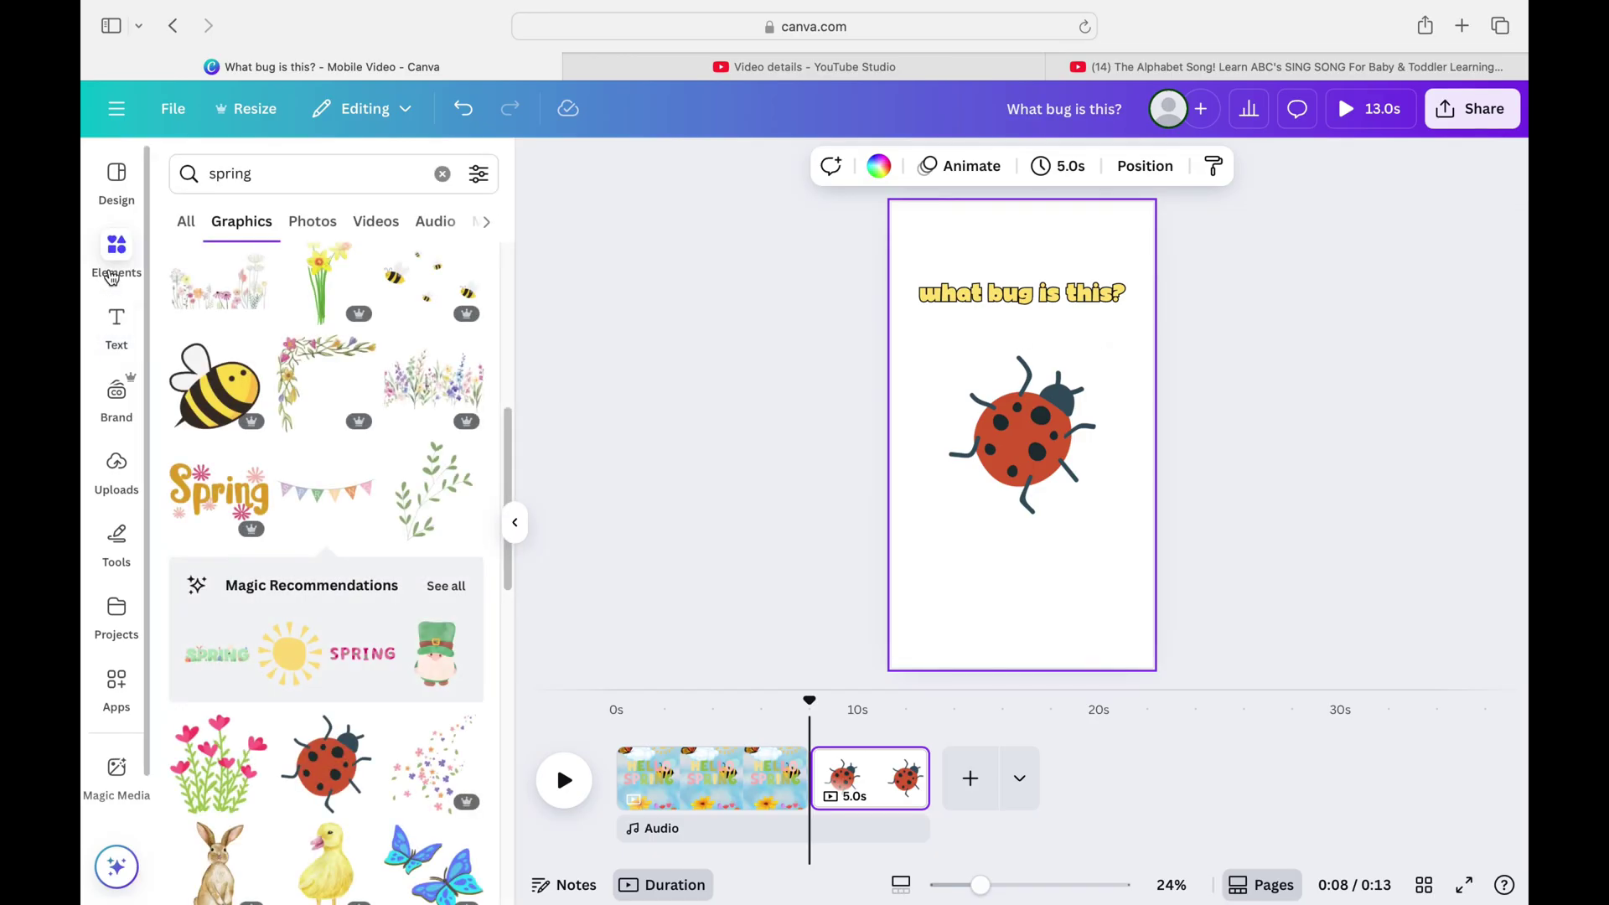
pyautogui.click(287, 186)
pyautogui.click(442, 173)
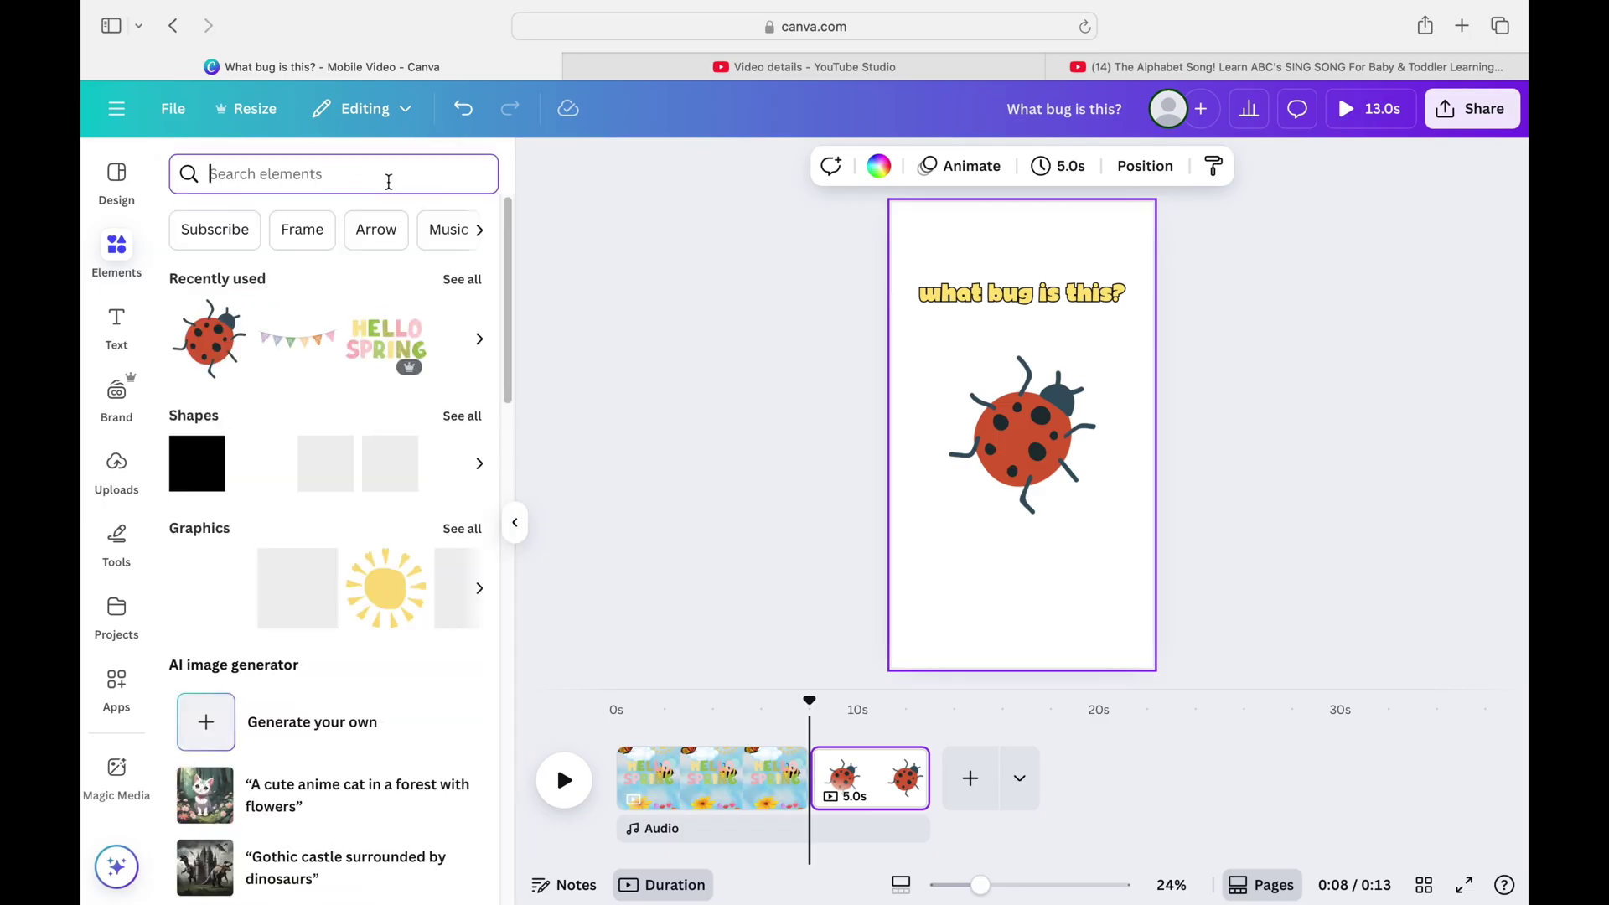
pyautogui.write('gra')
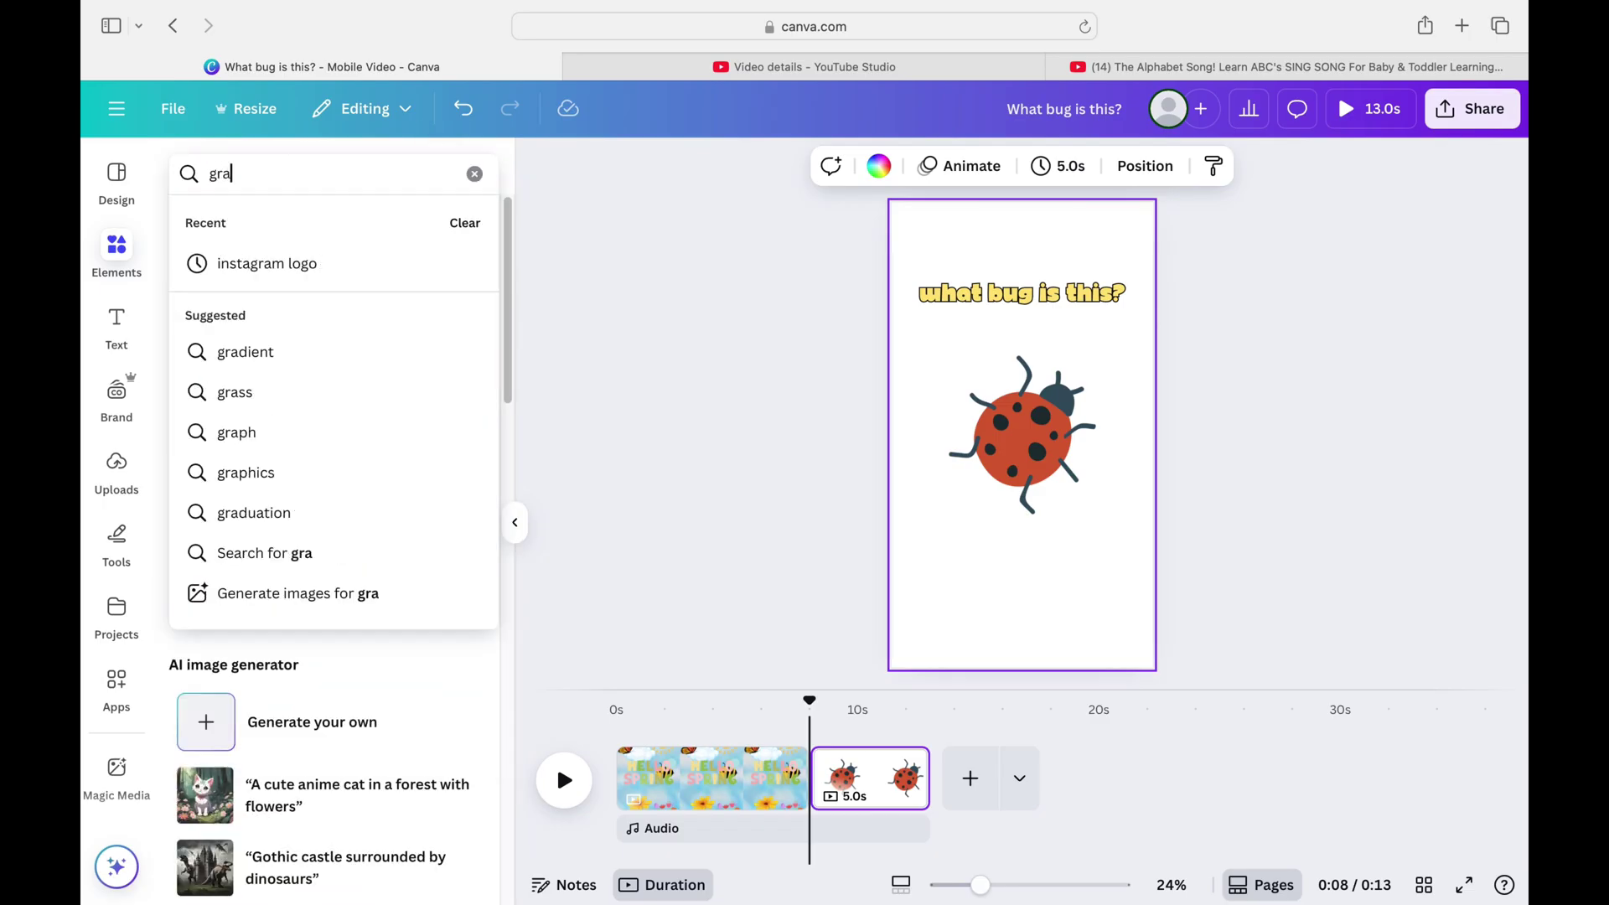
pyautogui.write('ss back')
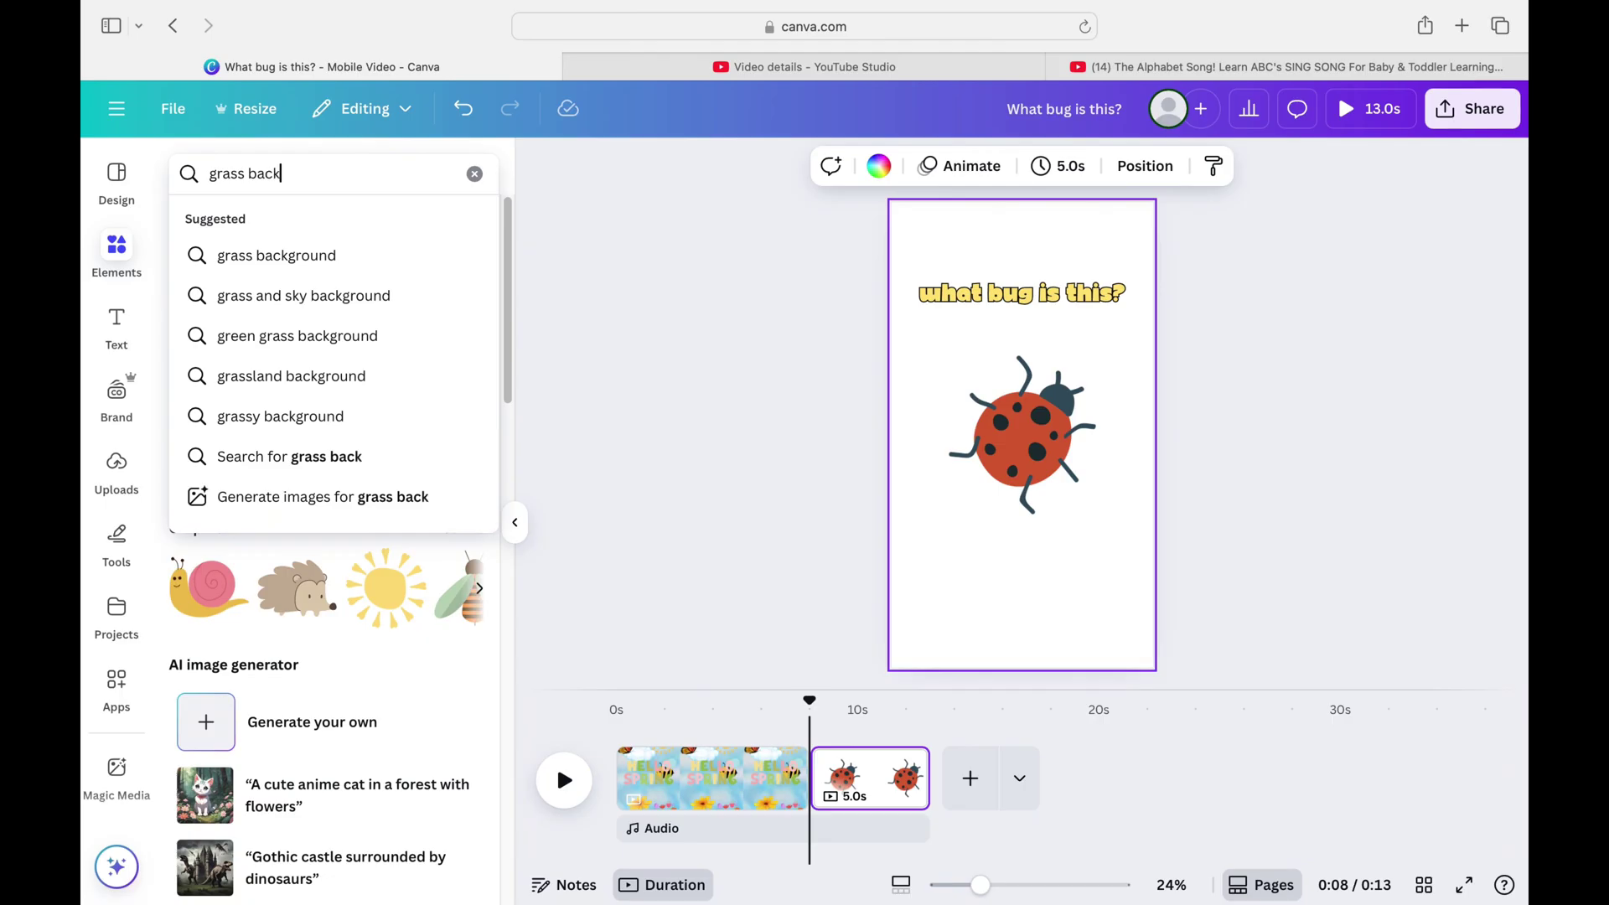
pyautogui.click(355, 260)
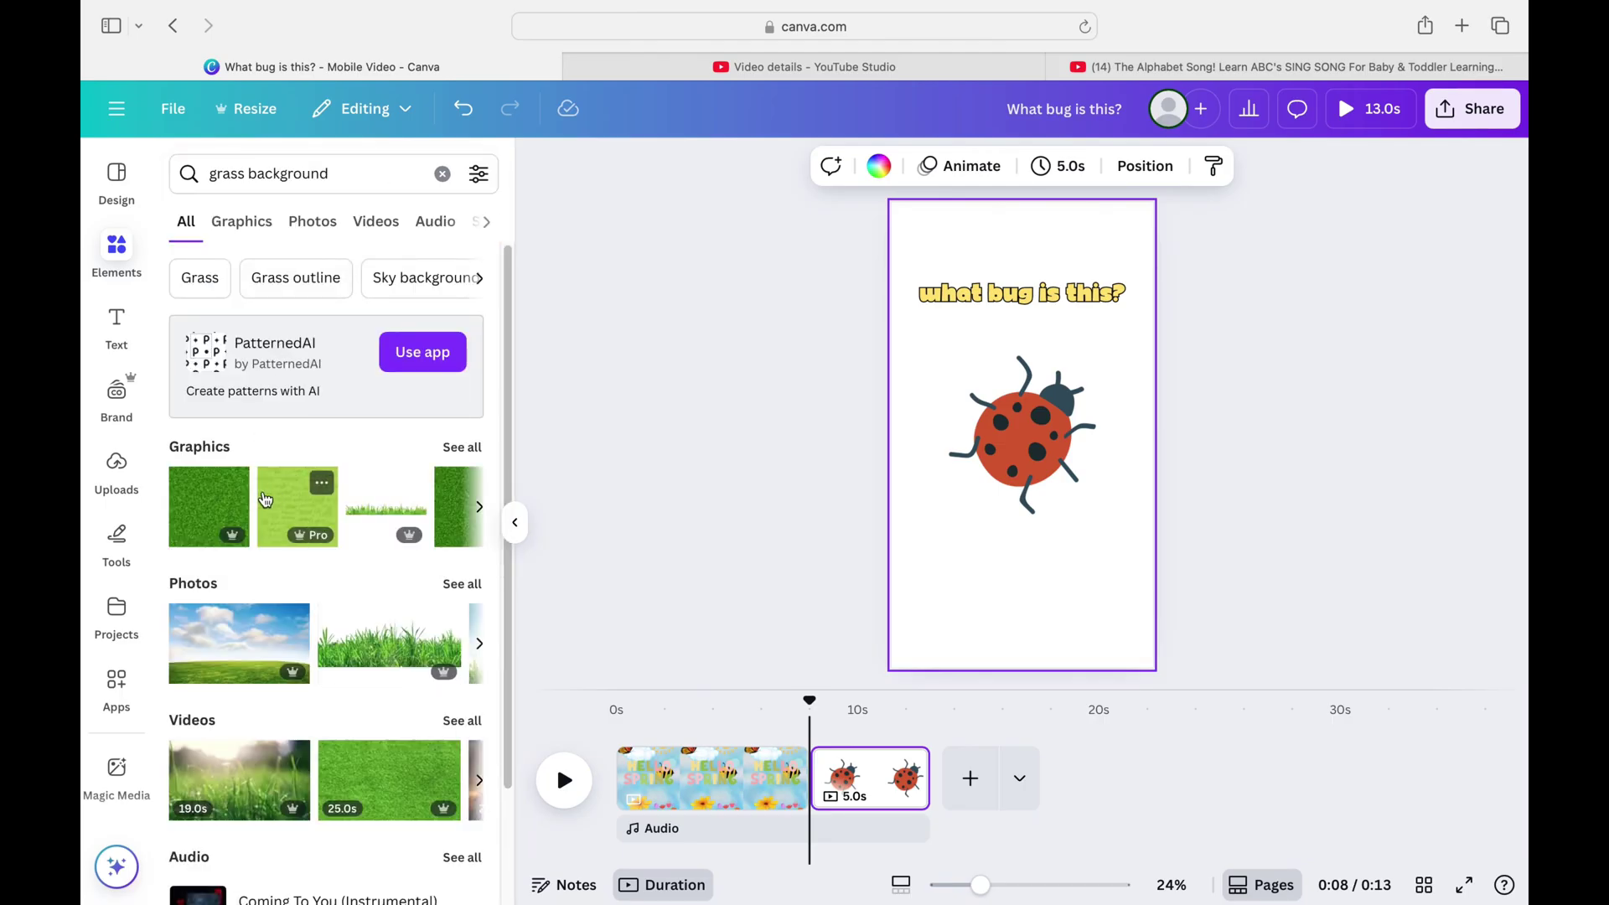
pyautogui.click(462, 449)
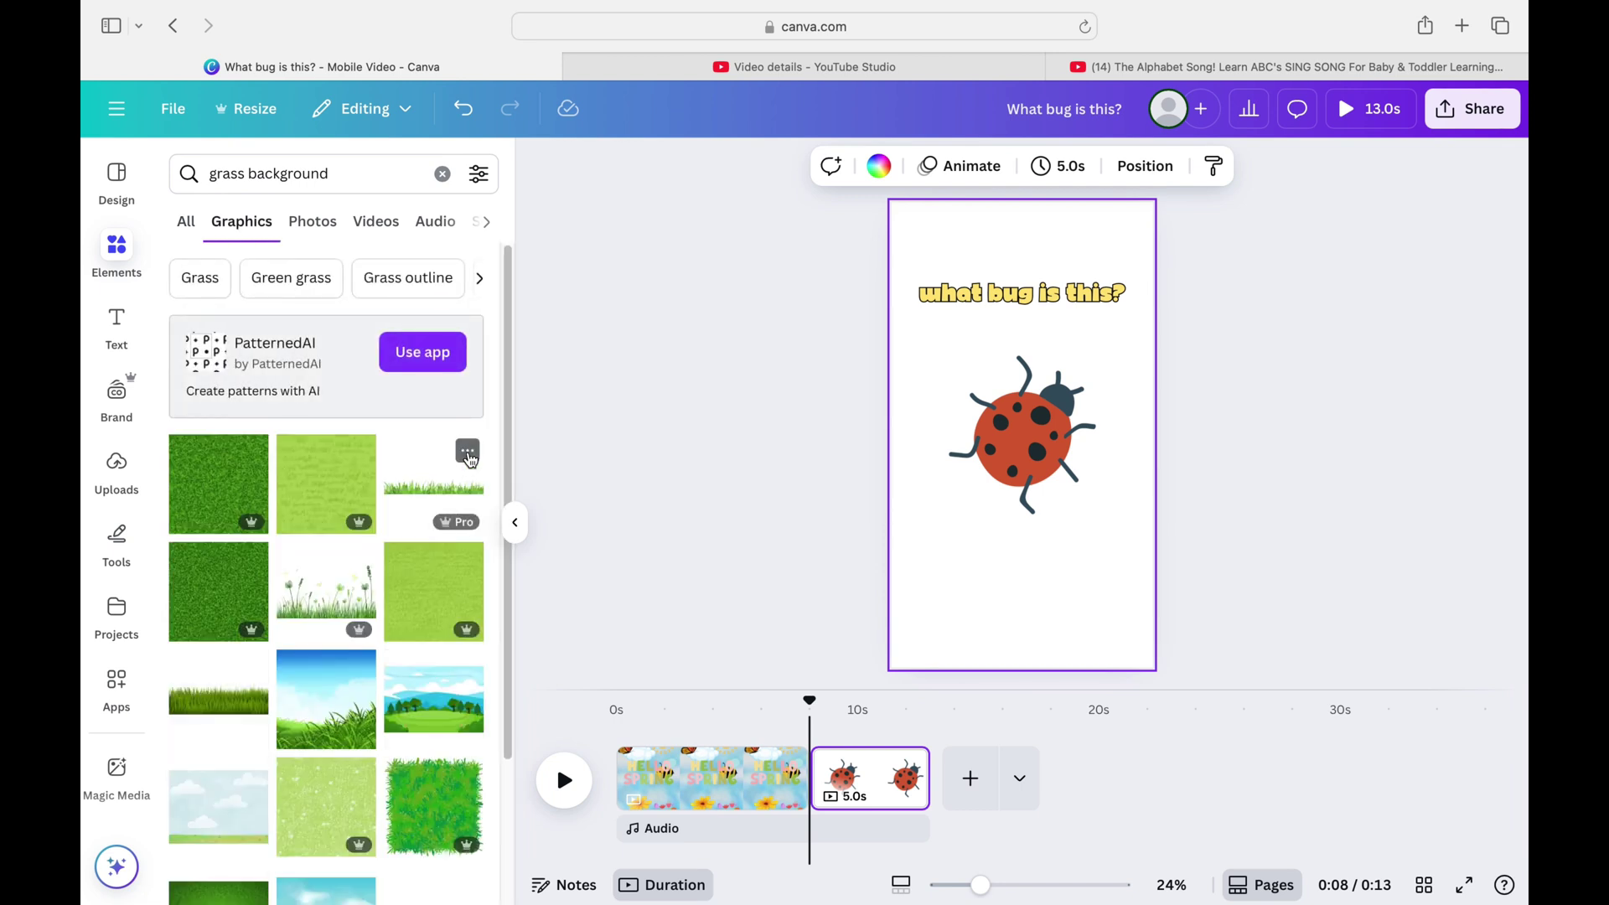
pyautogui.click(430, 792)
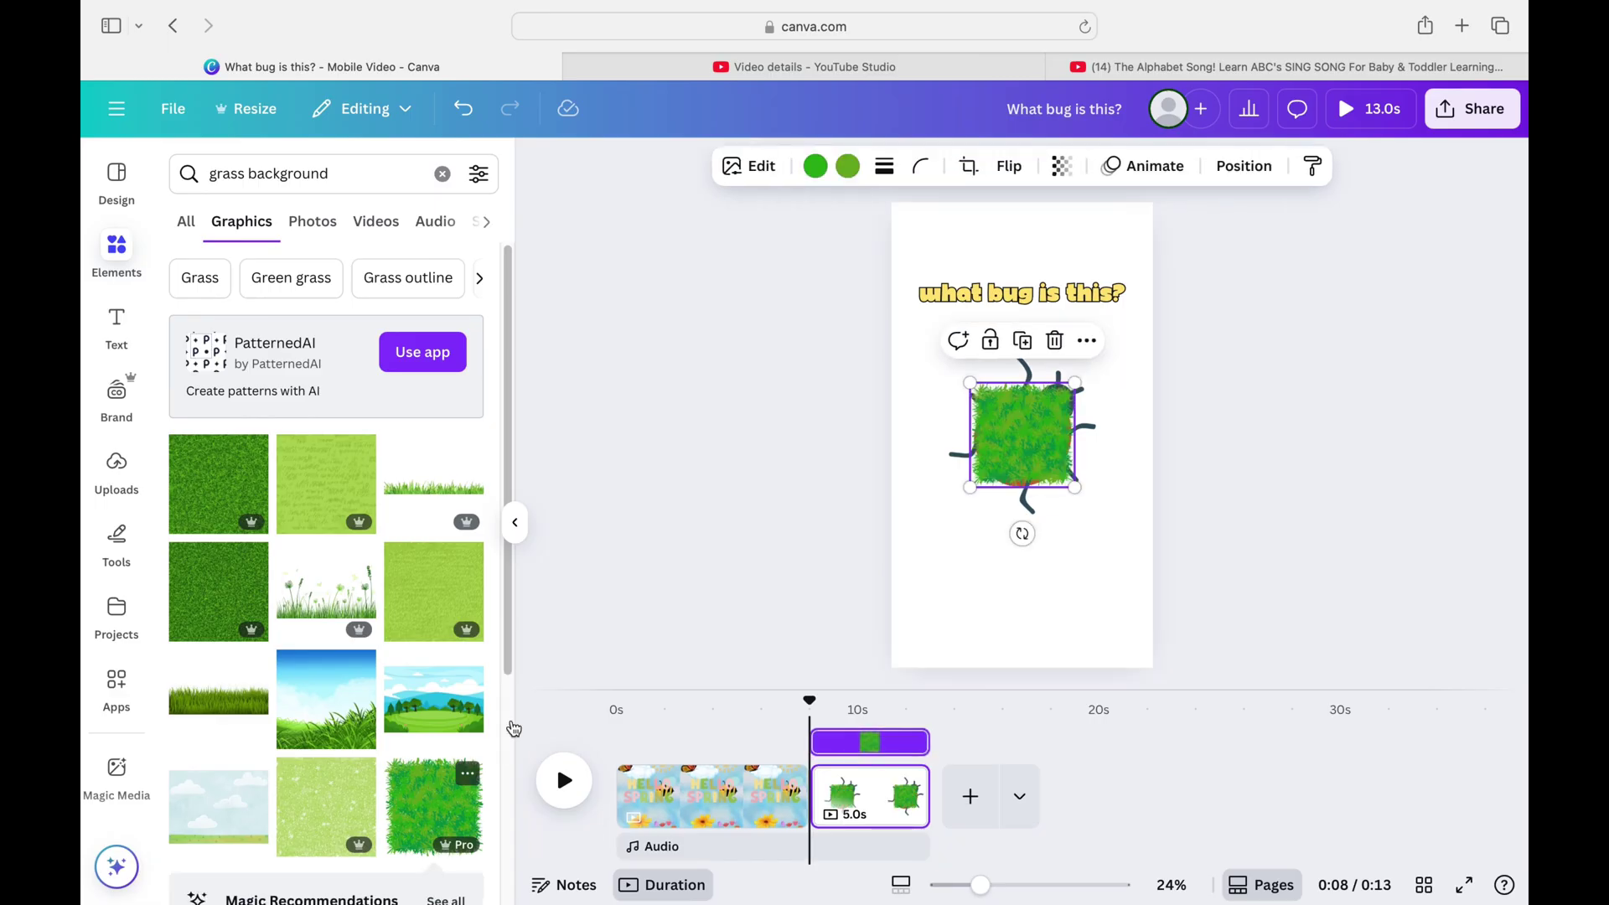
pyautogui.click(1086, 342)
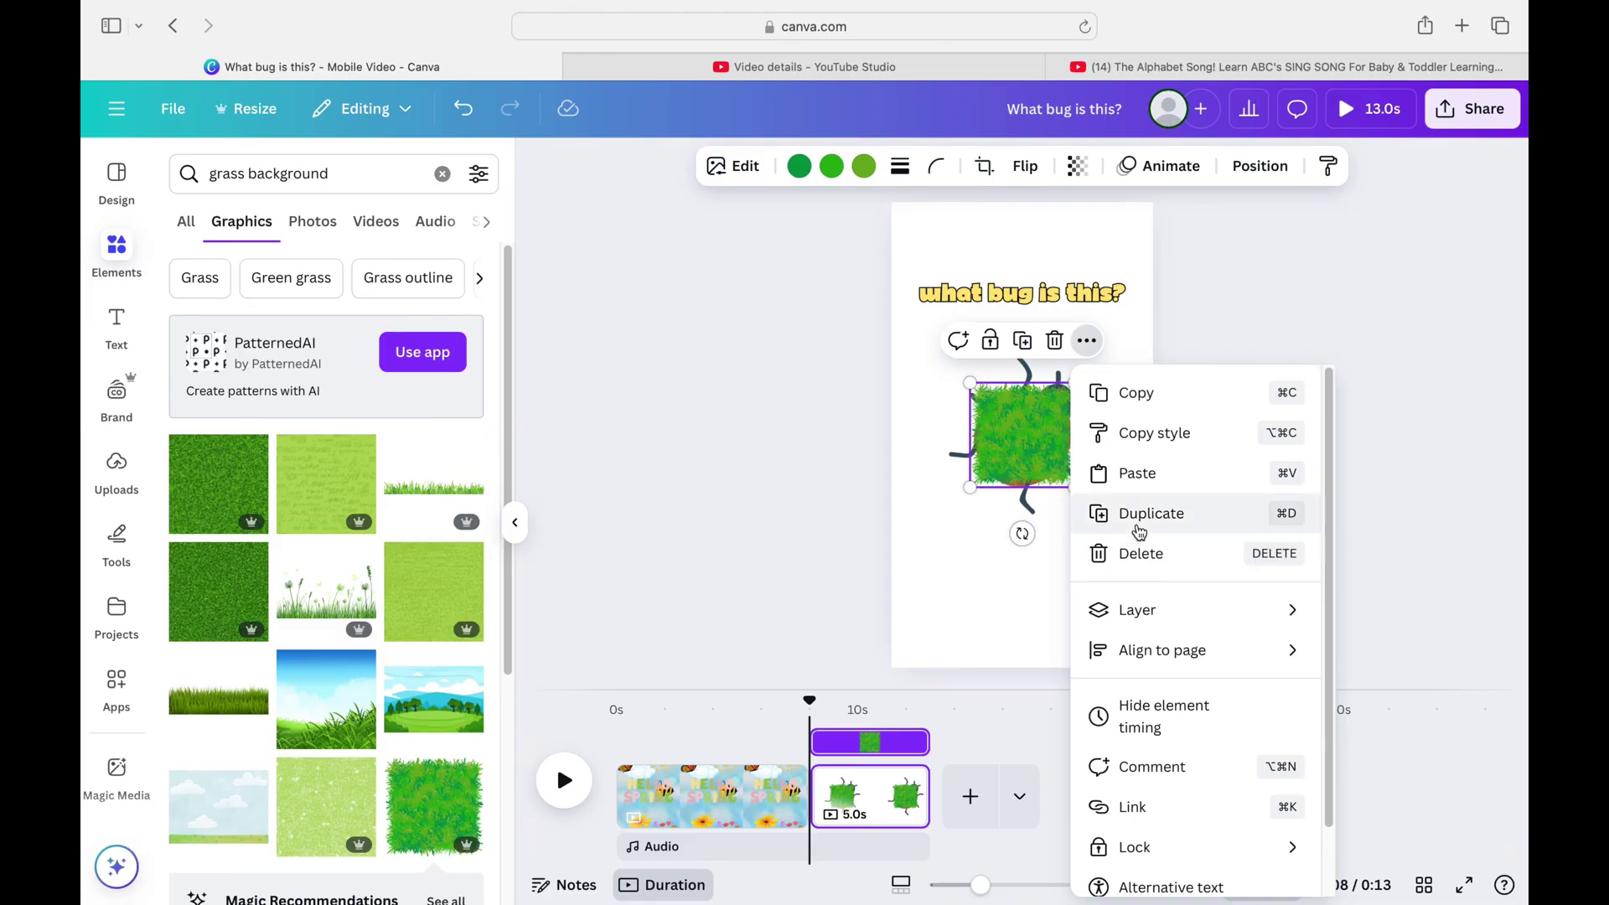
pyautogui.click(1140, 553)
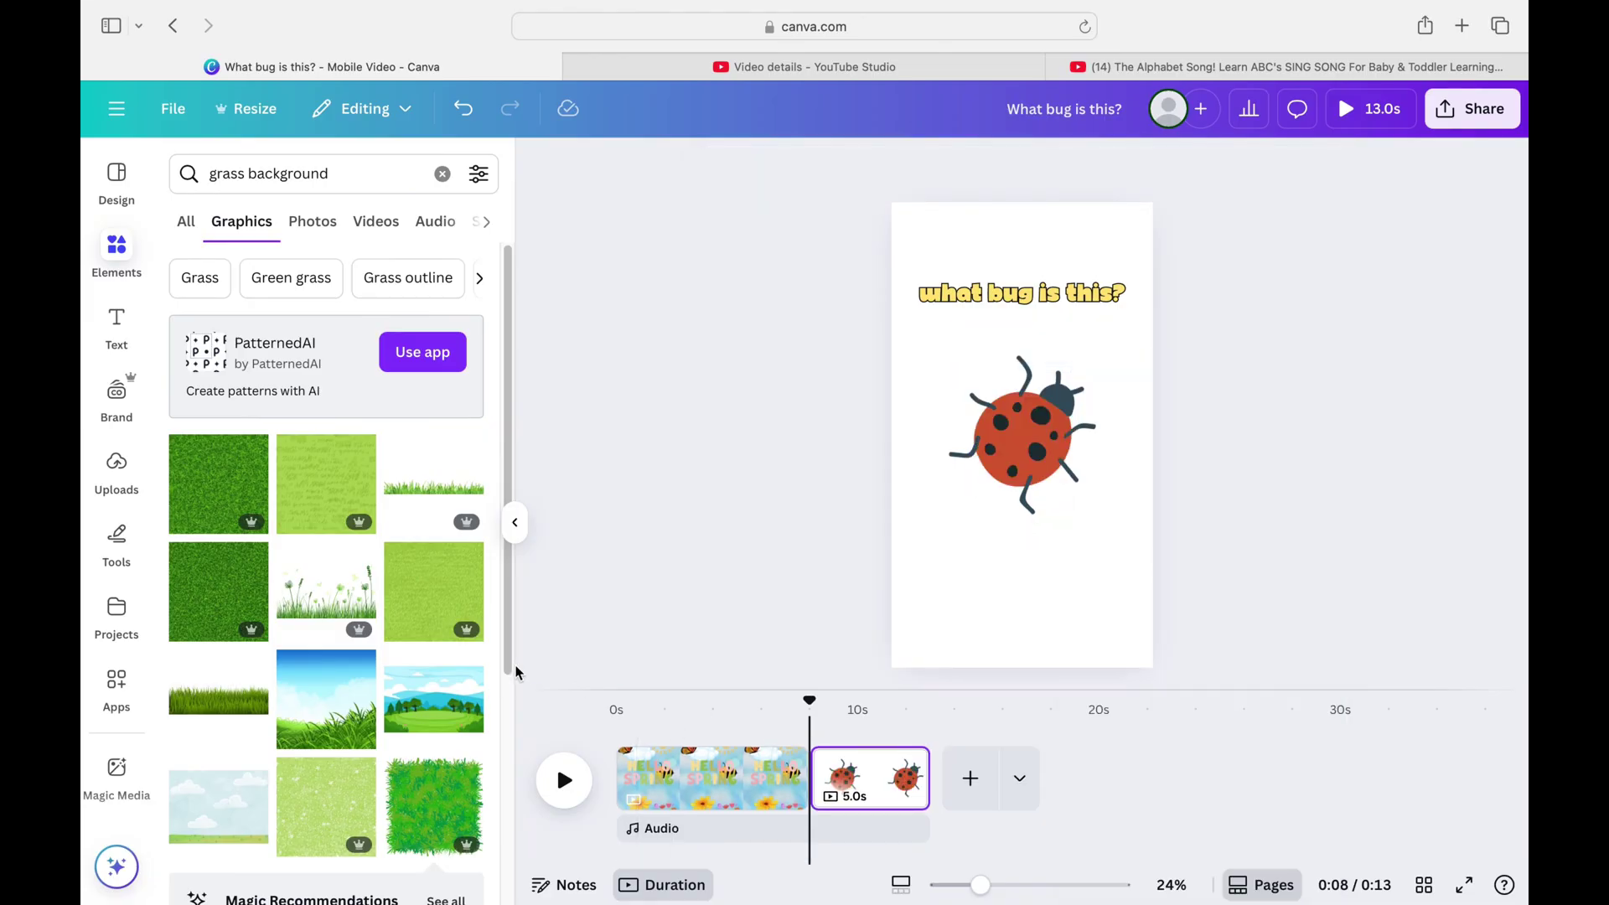
# Step: Add the graphic of green grass under a blue sky to the ladybug page and set it as the page background
pyautogui.click(326, 696)
pyautogui.click(1086, 288)
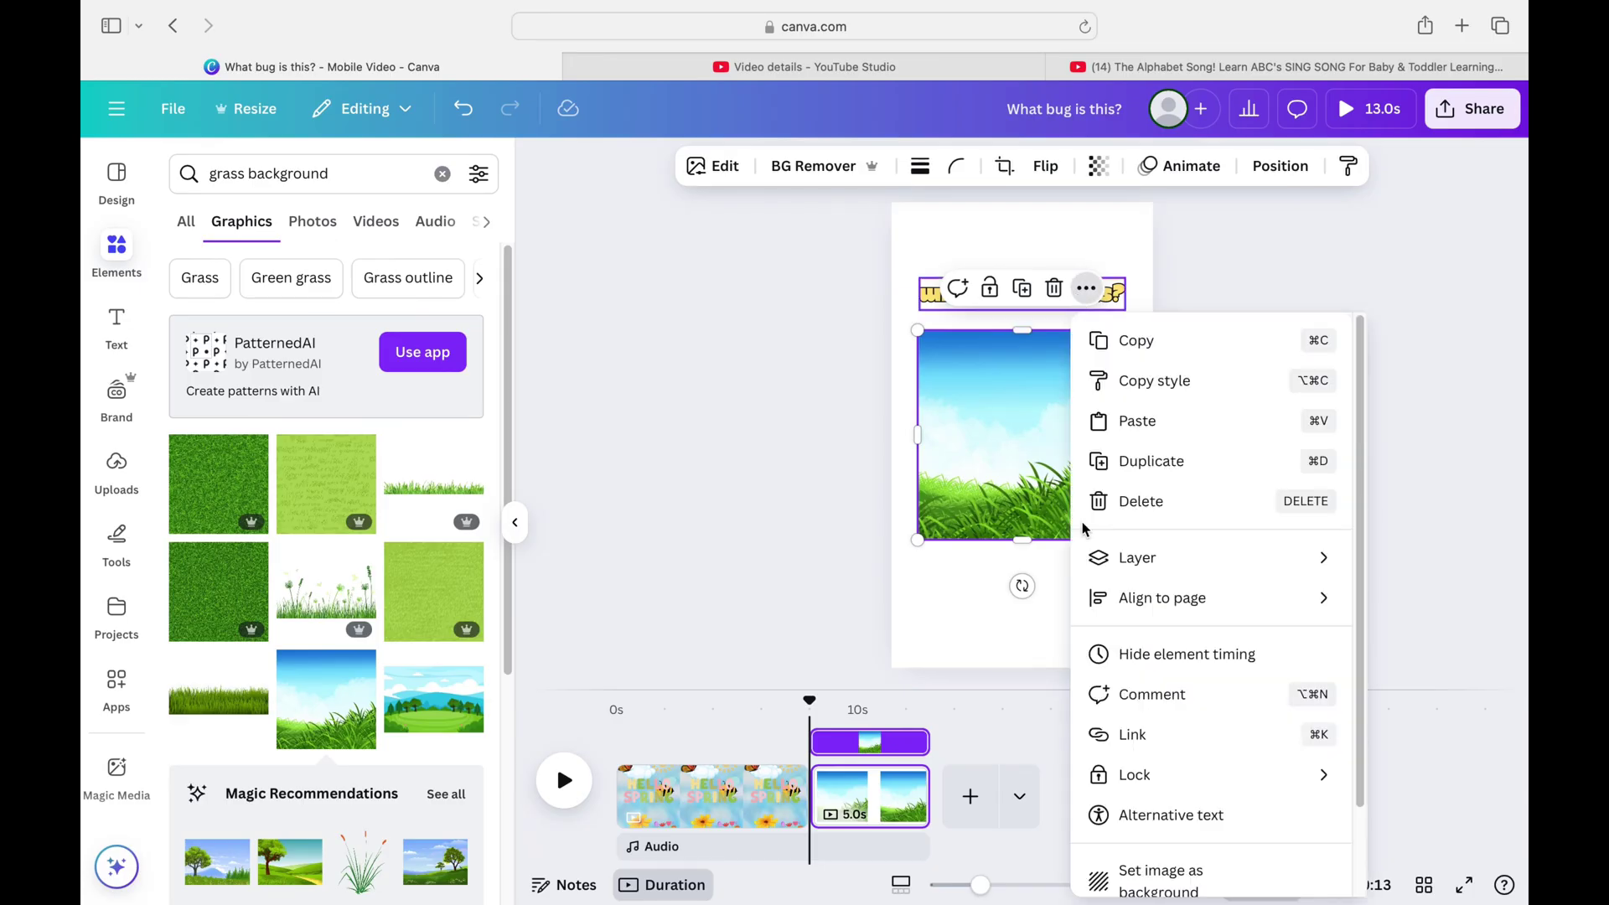
pyautogui.click(1171, 884)
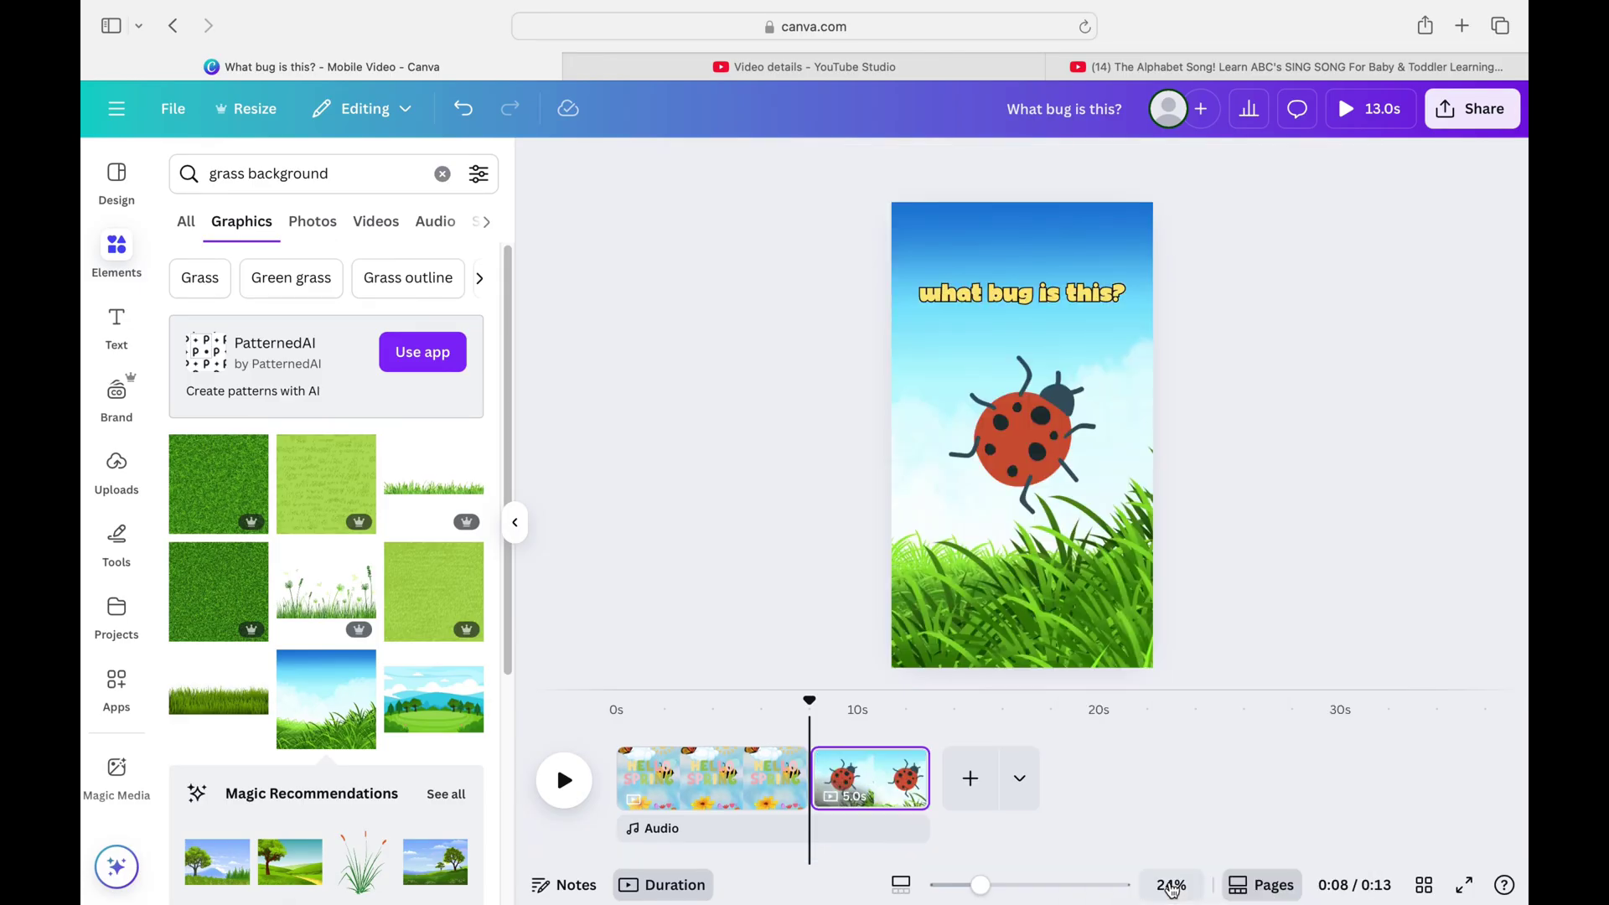
# Step: Enlarge the heading to font size 104, wrap it onto two lines centred above the ladybug, and play back the page
pyautogui.click(1073, 295)
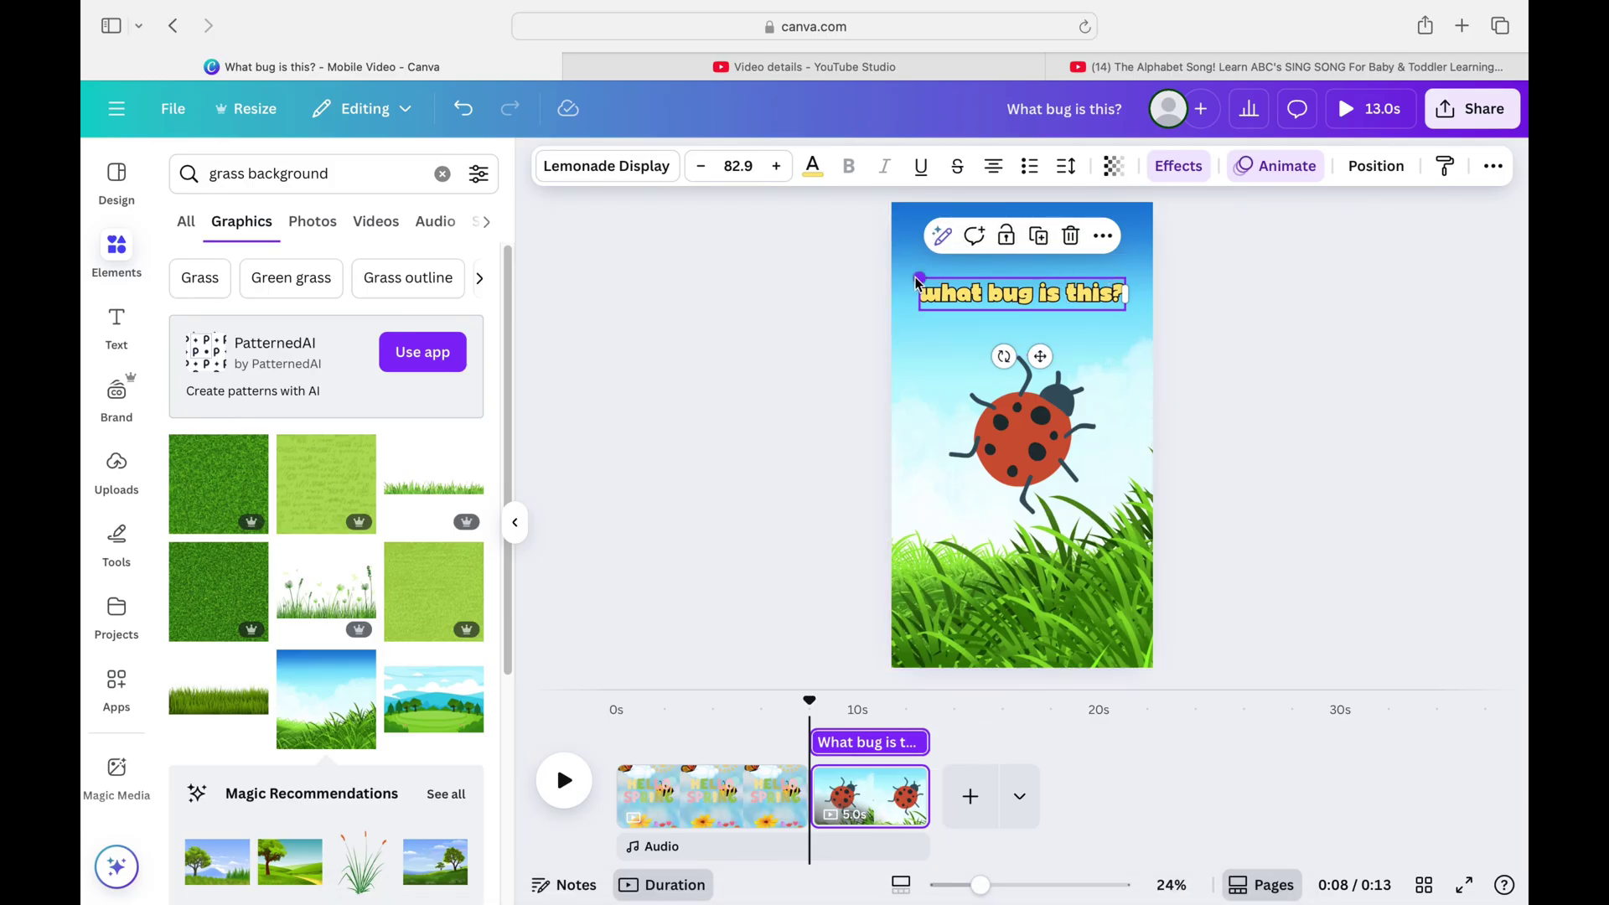
pyautogui.moveTo(919, 279); pyautogui.dragTo(873, 240)
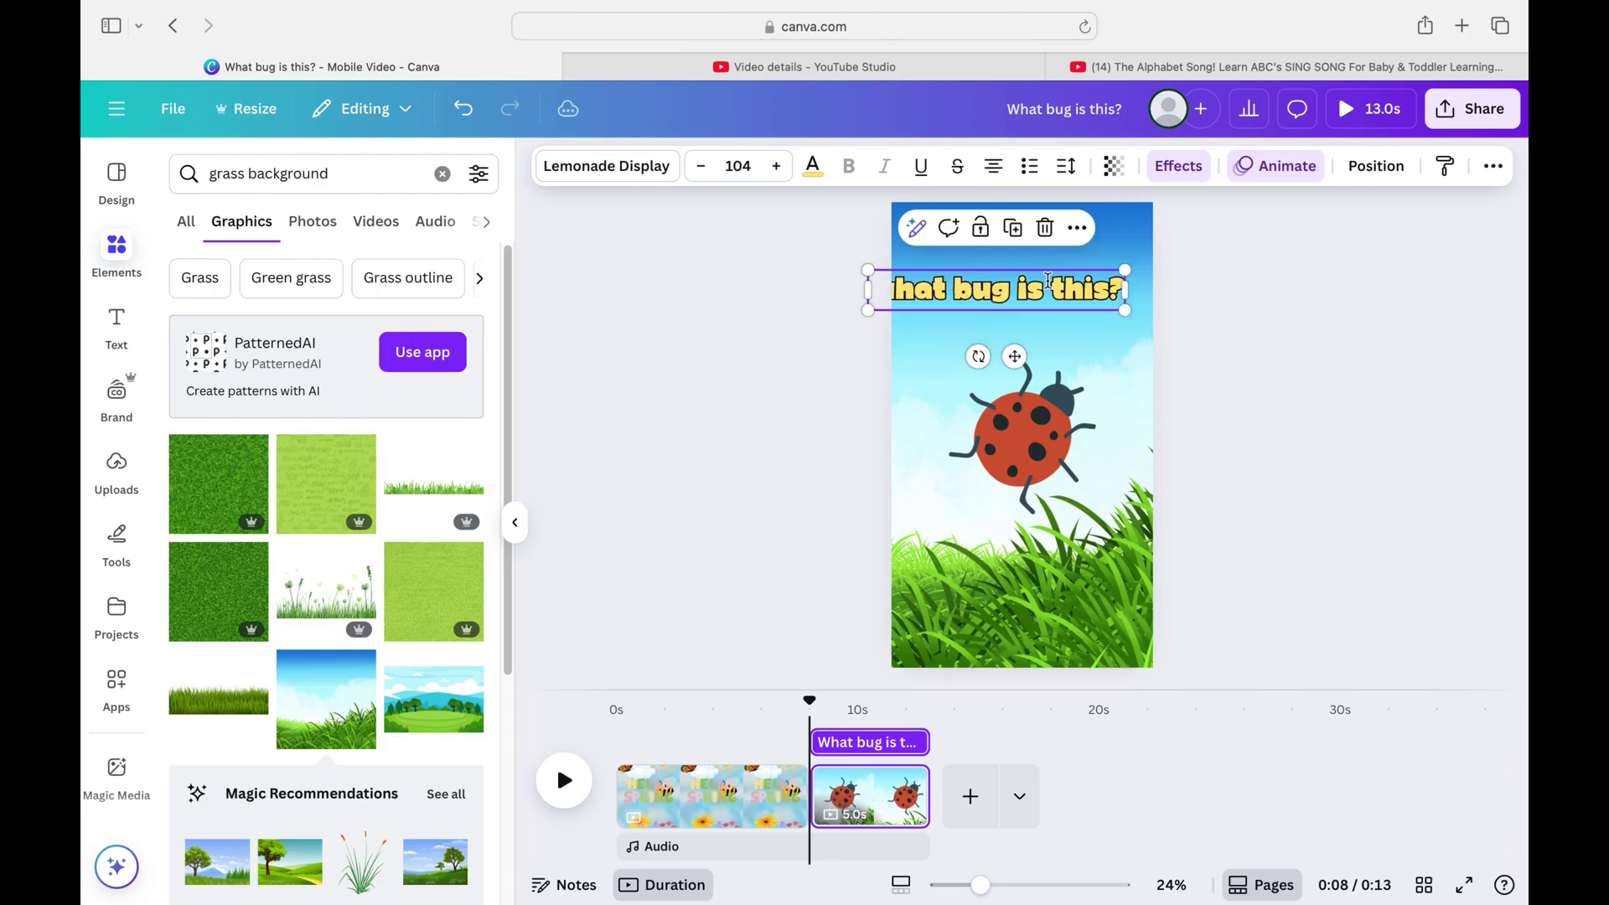
pyautogui.moveTo(1014, 356)
pyautogui.mouseDown()
pyautogui.moveTo(1046, 345)
pyautogui.moveTo(1016, 351)
pyautogui.mouseUp()
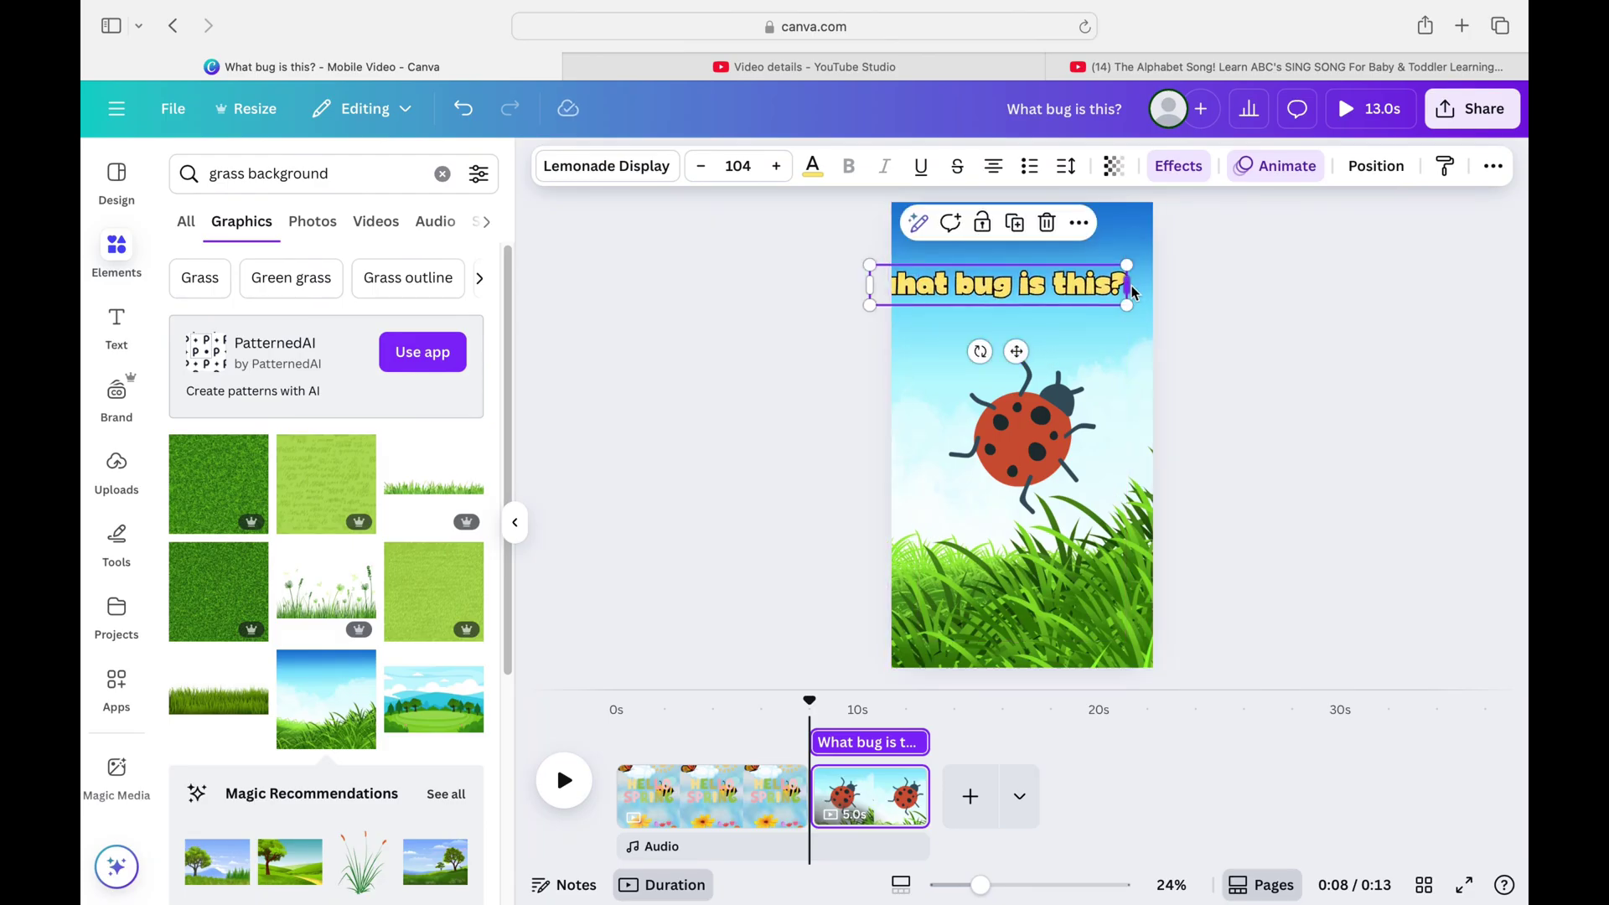
pyautogui.moveTo(1130, 291); pyautogui.dragTo(1082, 308)
pyautogui.moveTo(1084, 294); pyautogui.dragTo(1084, 298)
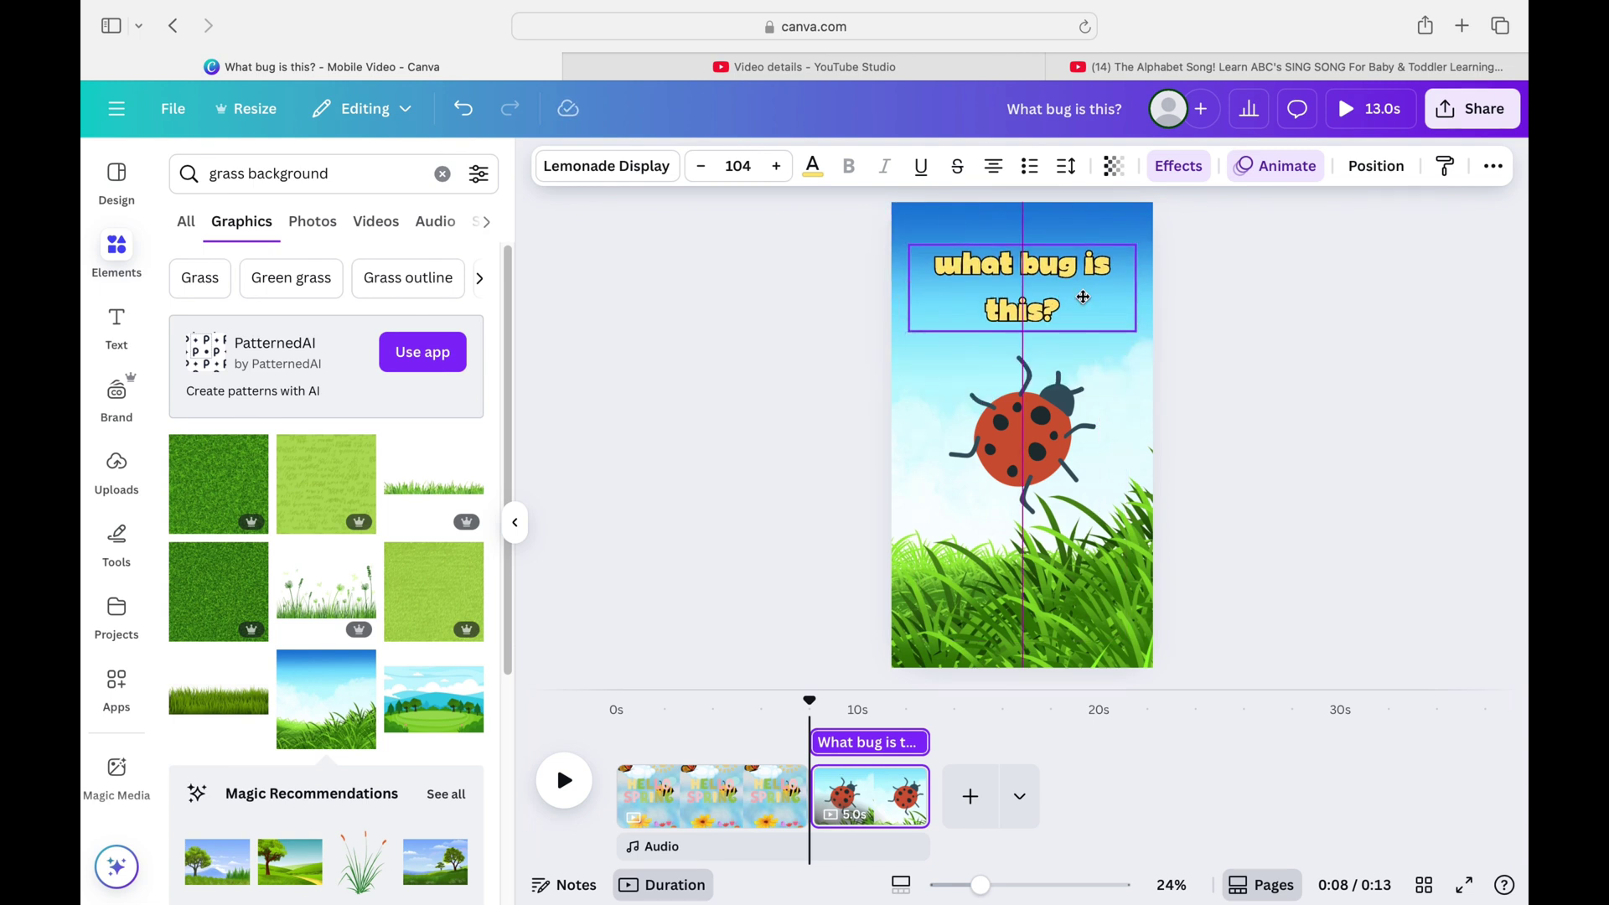
pyautogui.click(1204, 352)
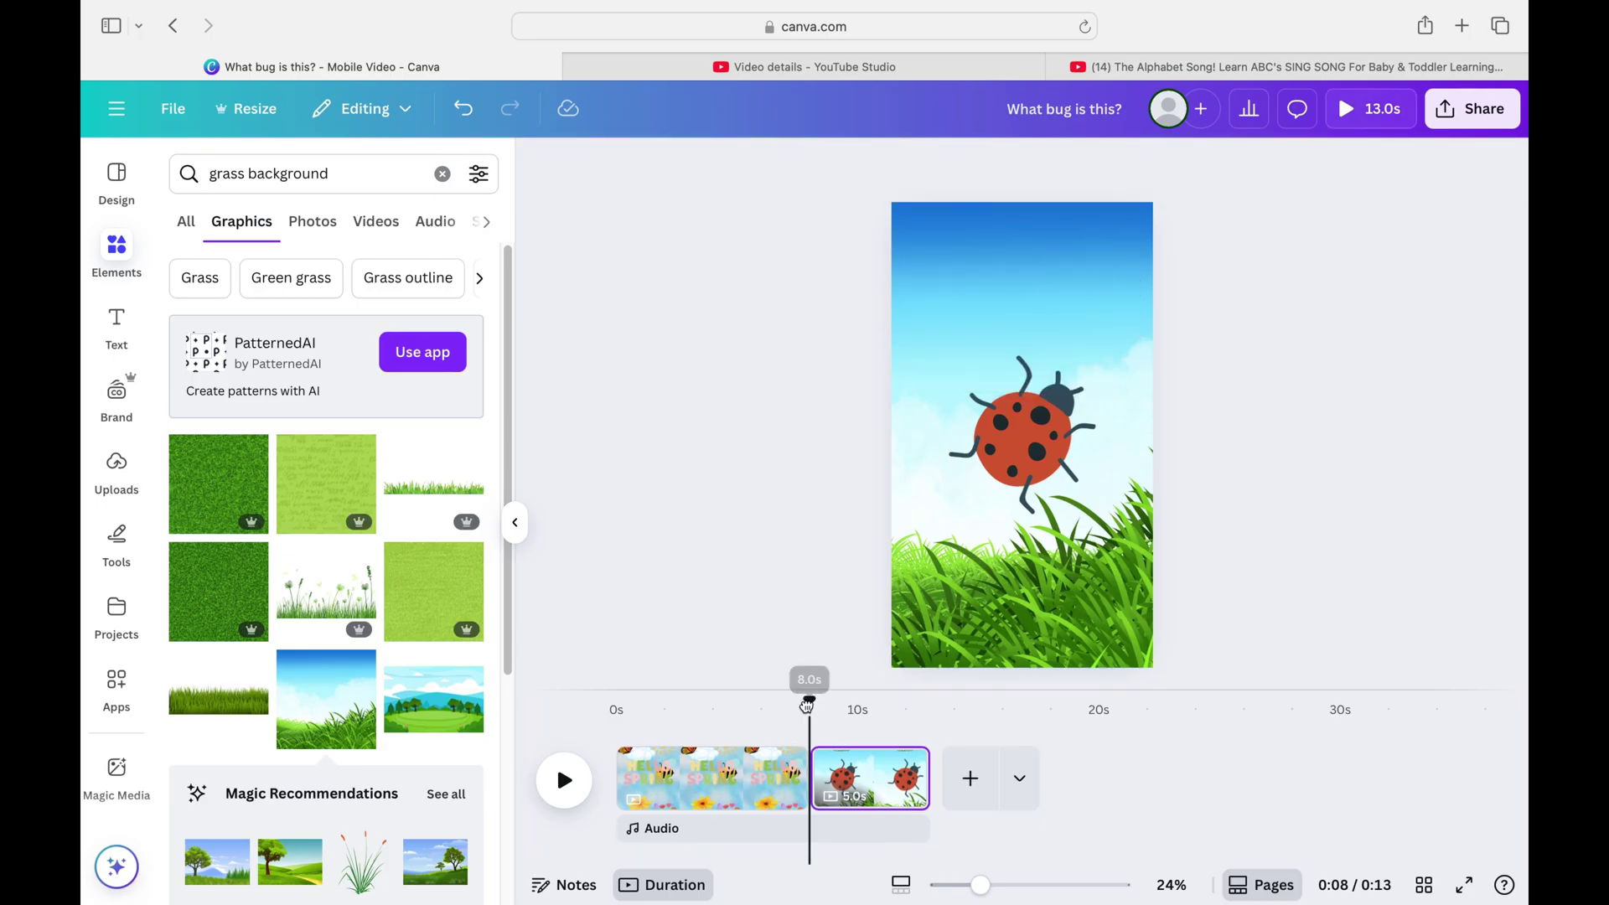
pyautogui.click(584, 782)
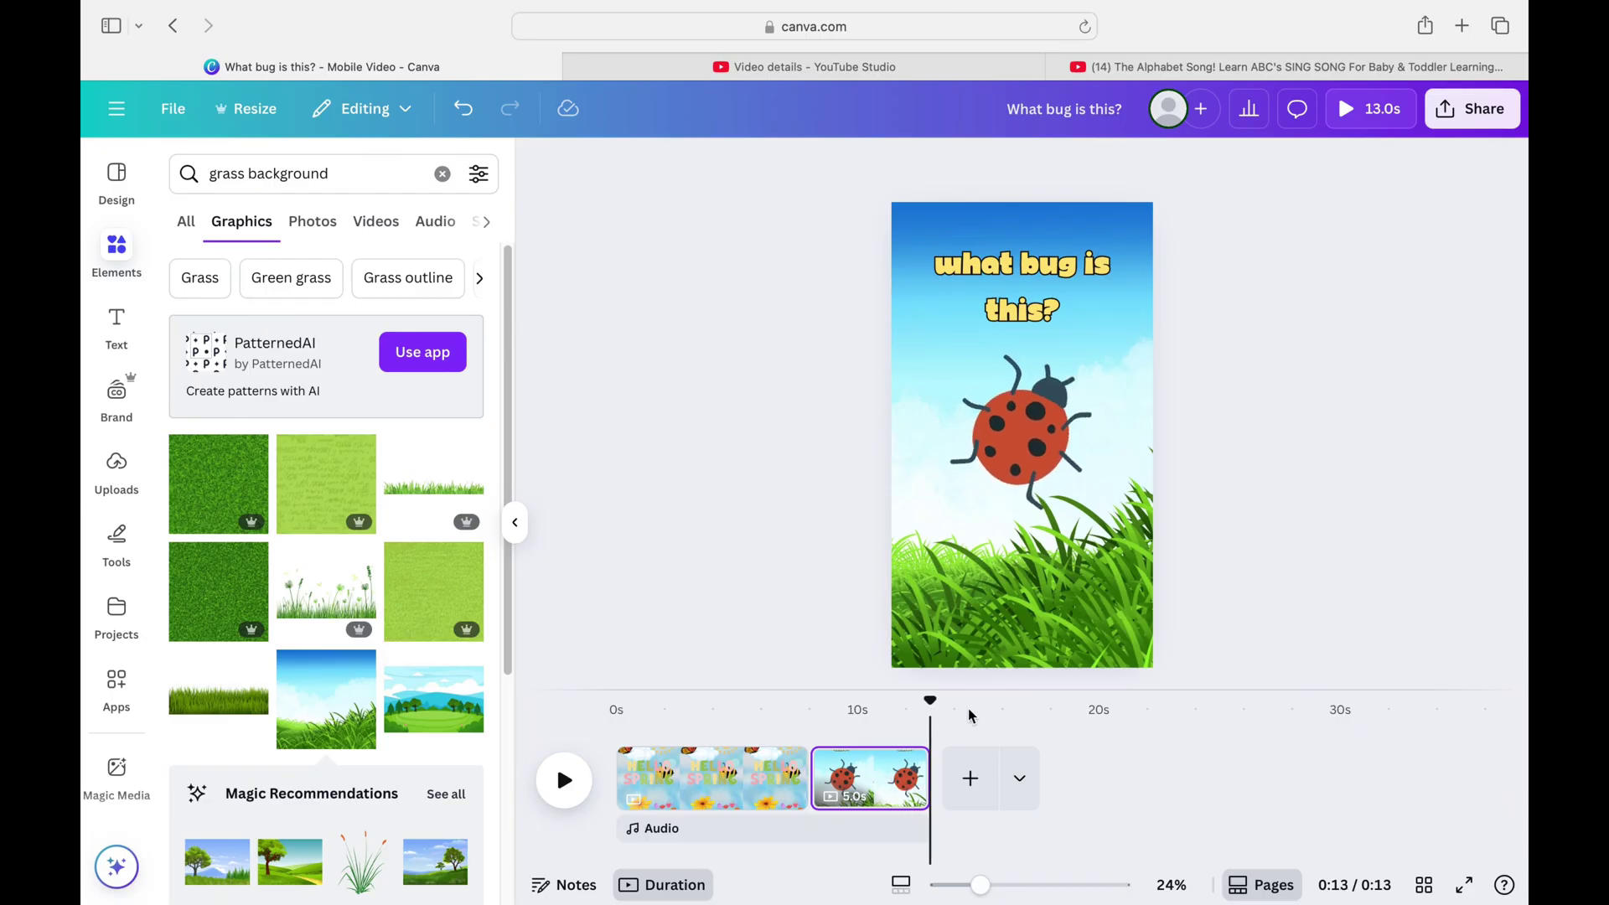
# Step: Add a new page after the ladybug page, browse the "grass background" photos, and fill the page with the picture of pink flowers
pyautogui.click(970, 778)
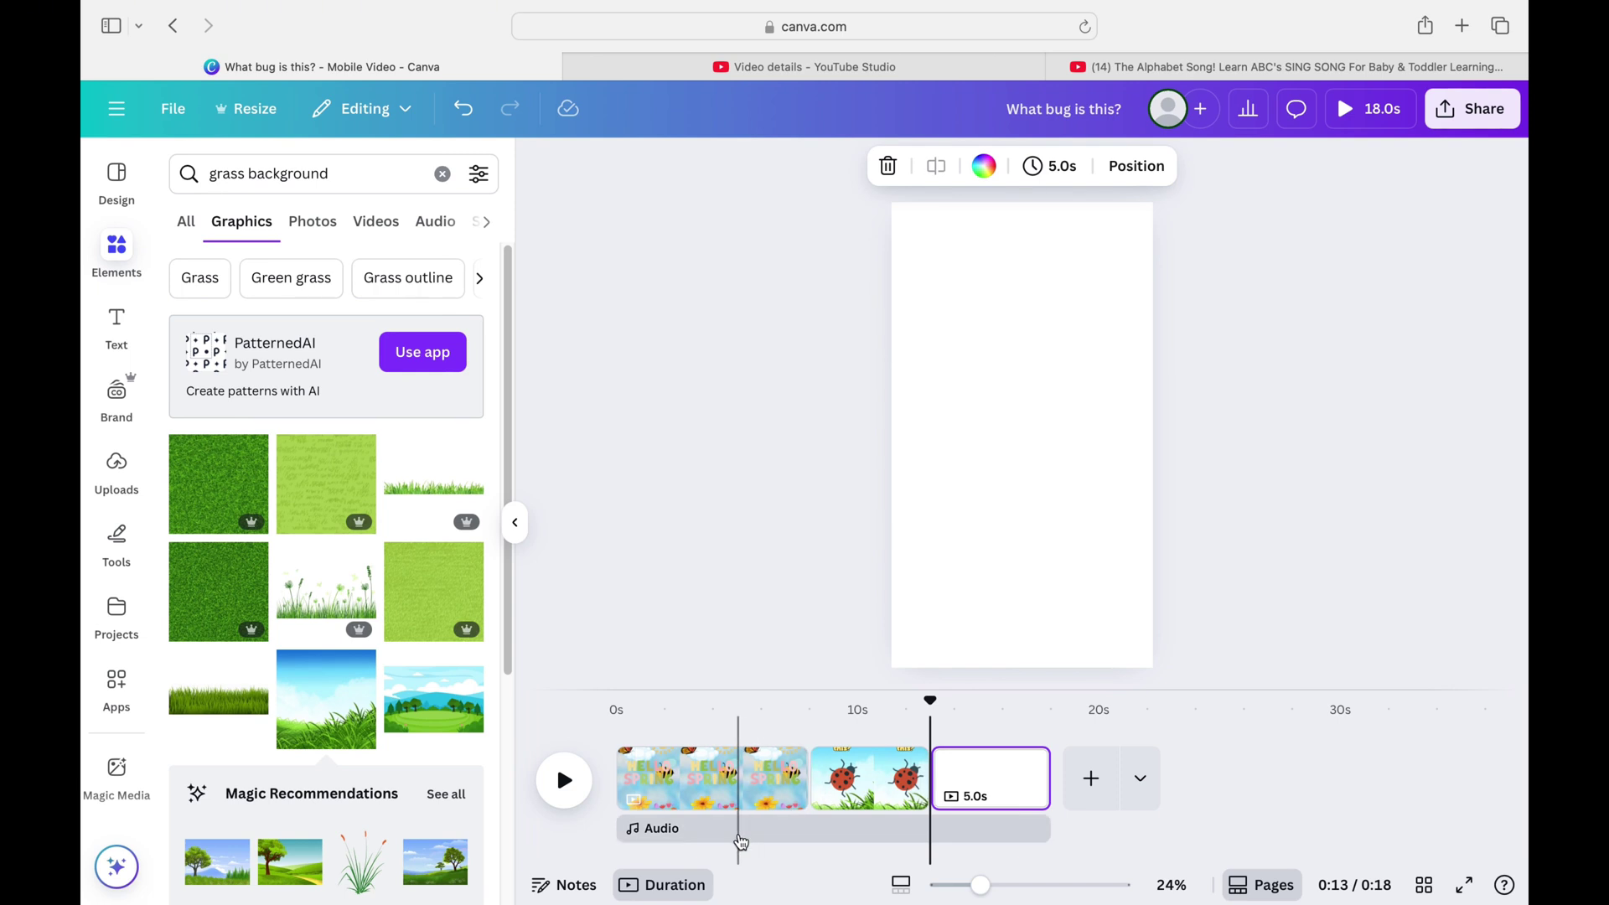
pyautogui.click(433, 223)
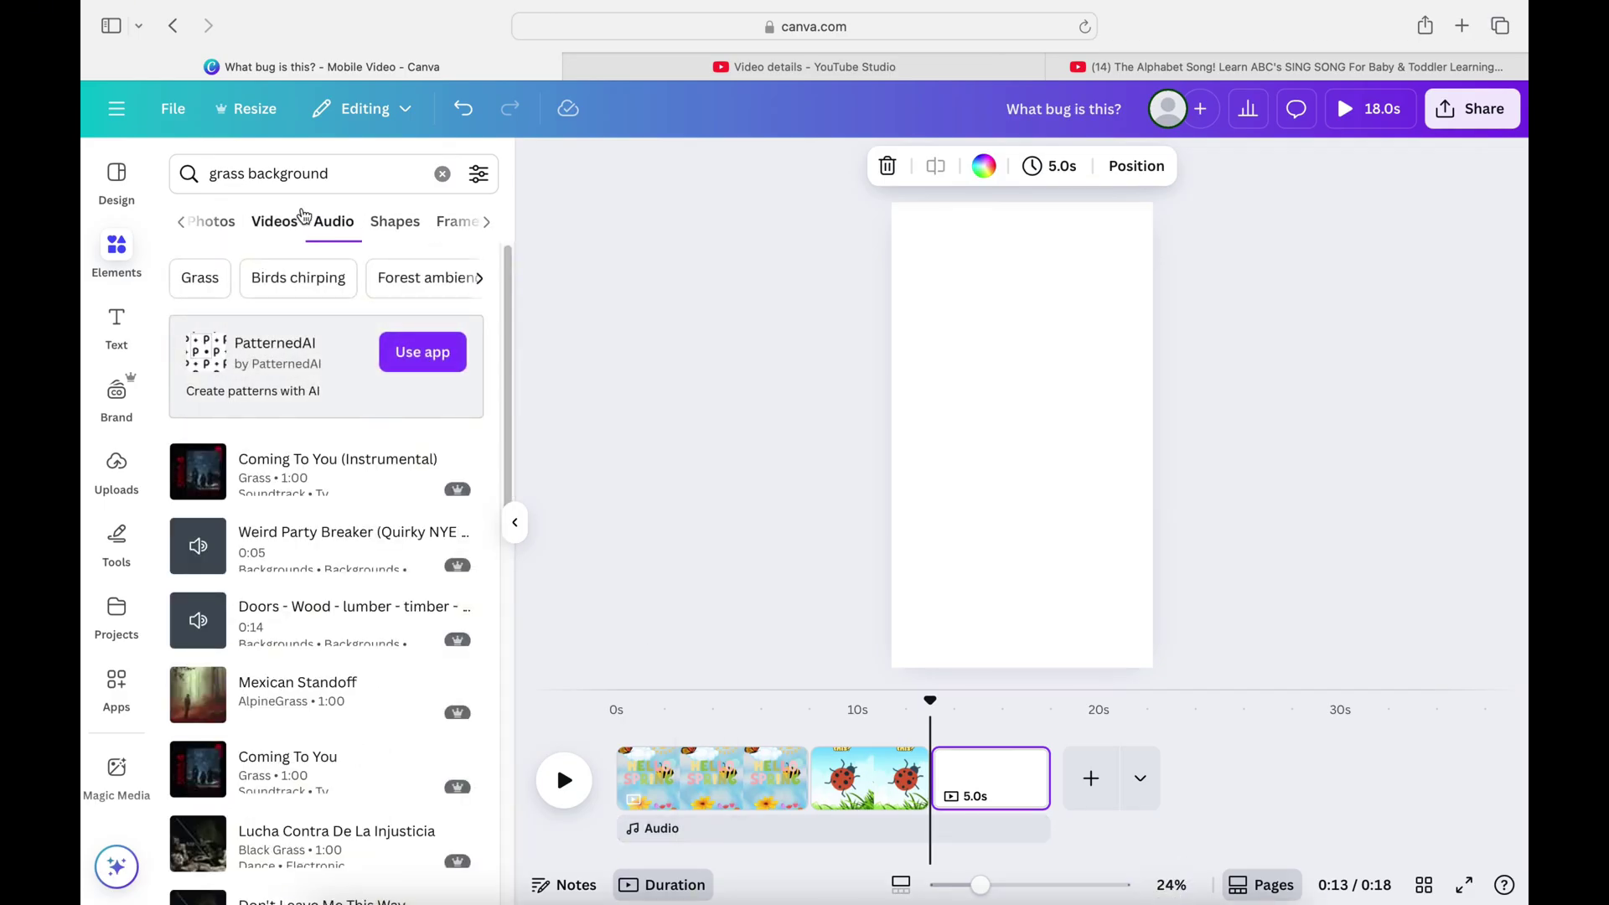
pyautogui.click(183, 223)
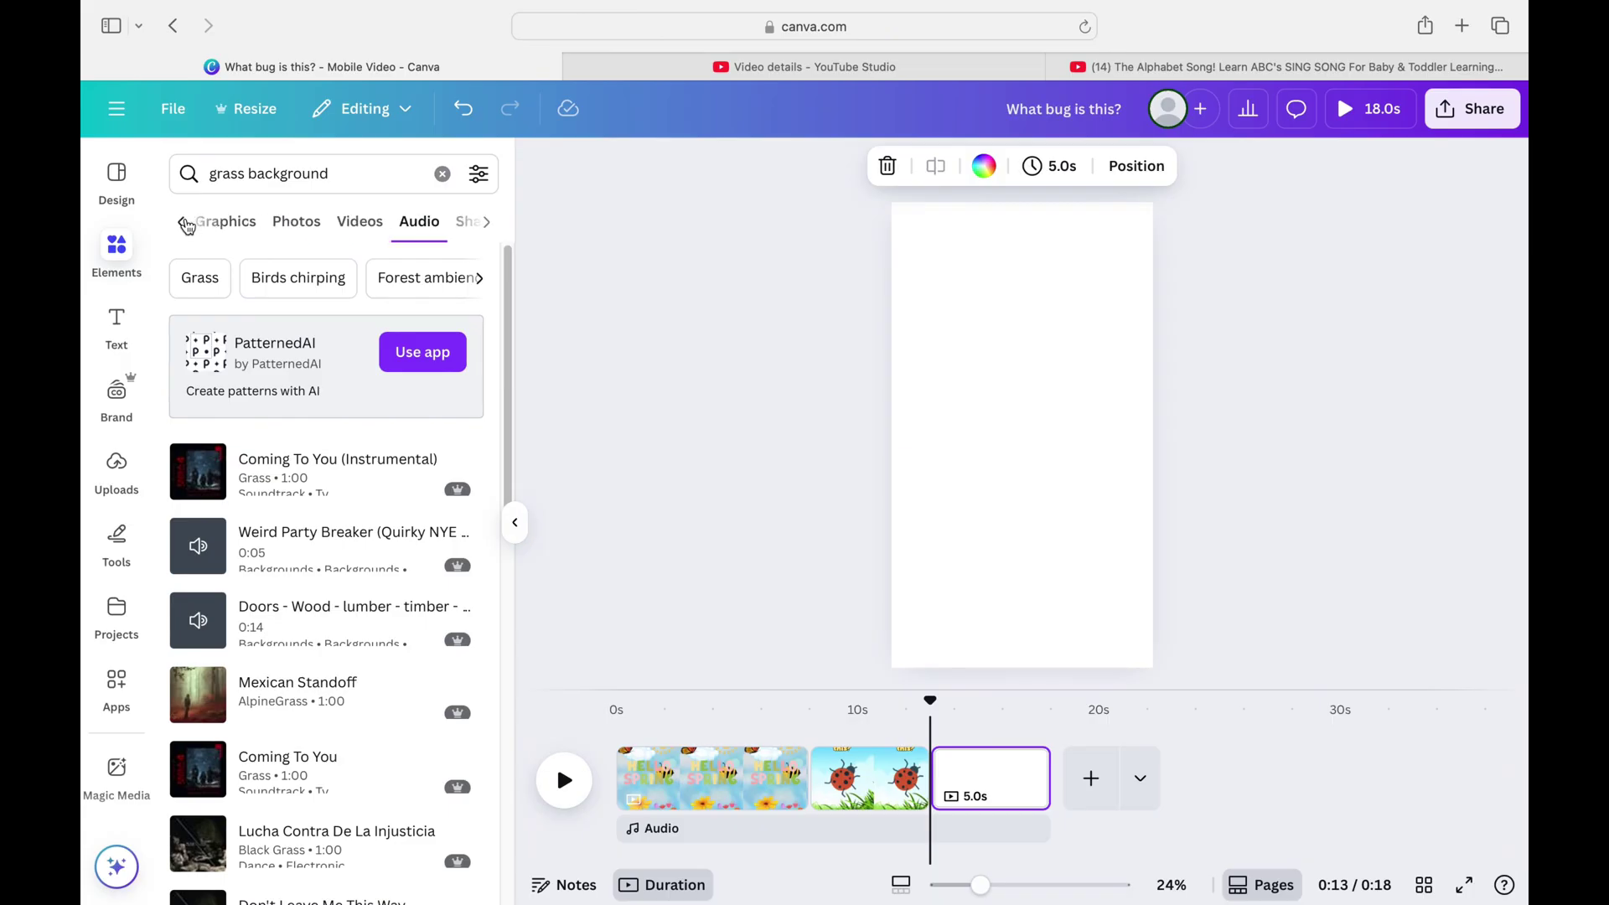
pyautogui.click(186, 223)
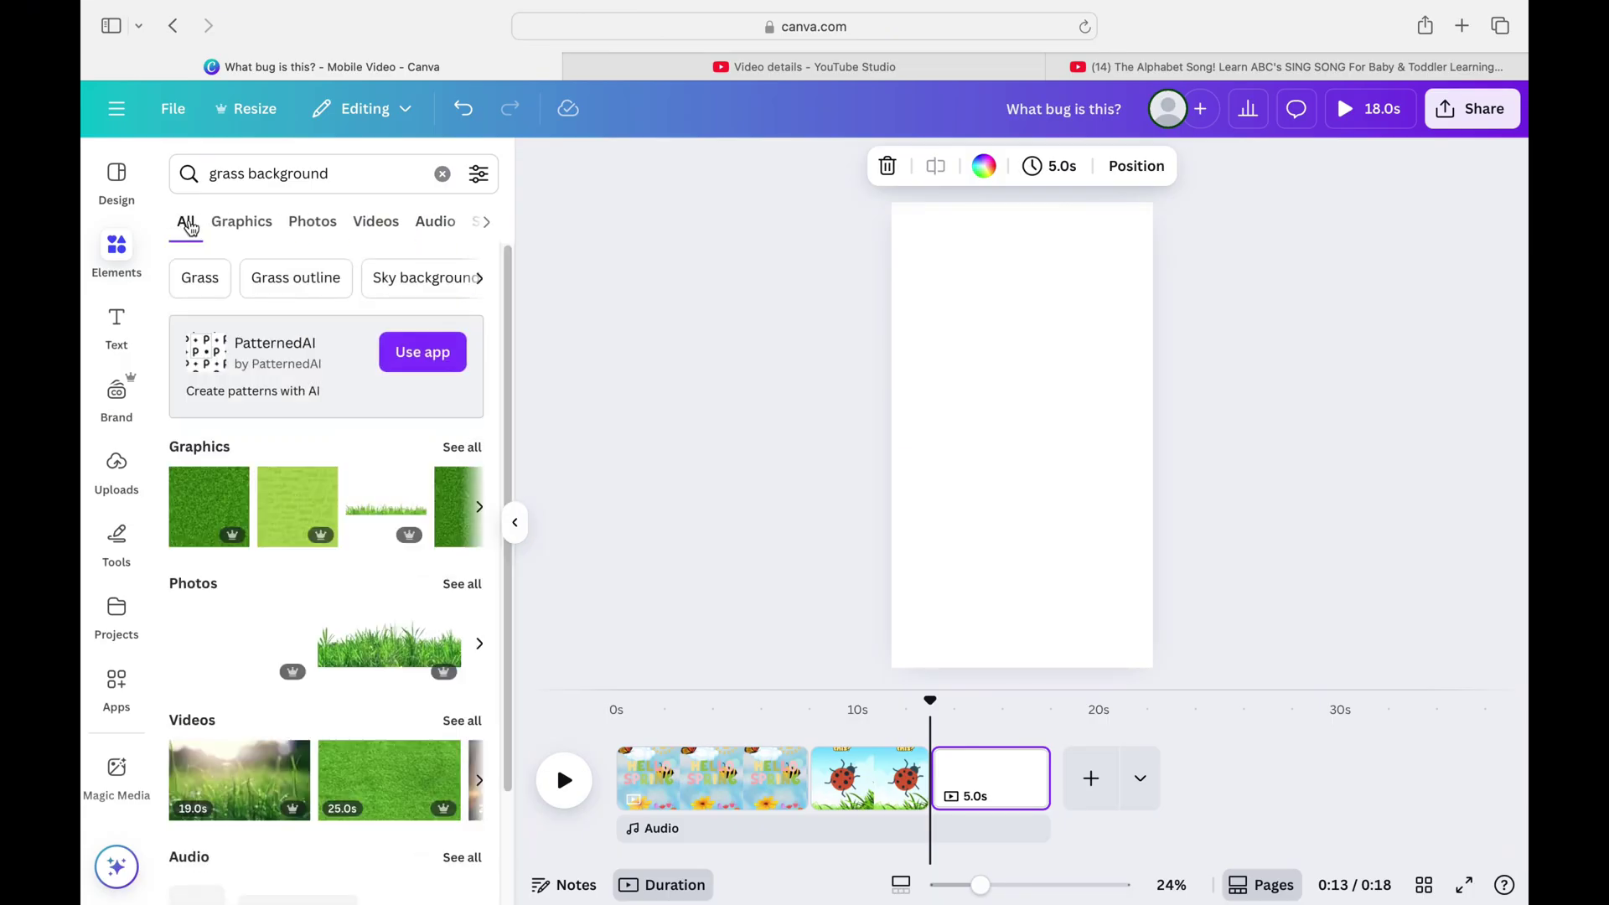
pyautogui.click(239, 224)
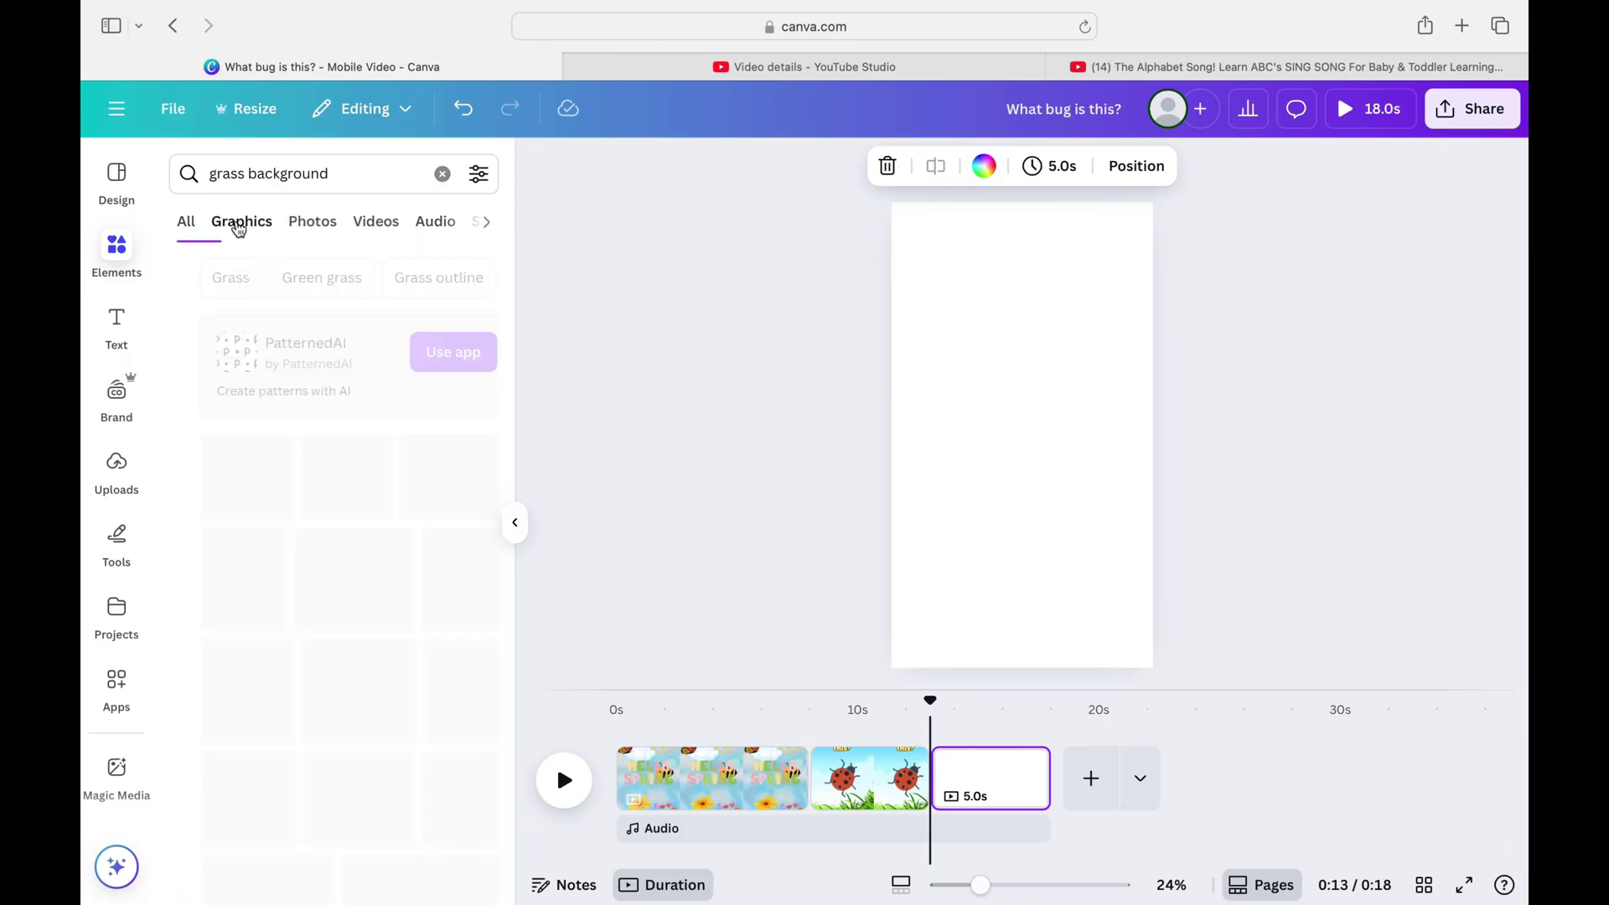
pyautogui.click(304, 220)
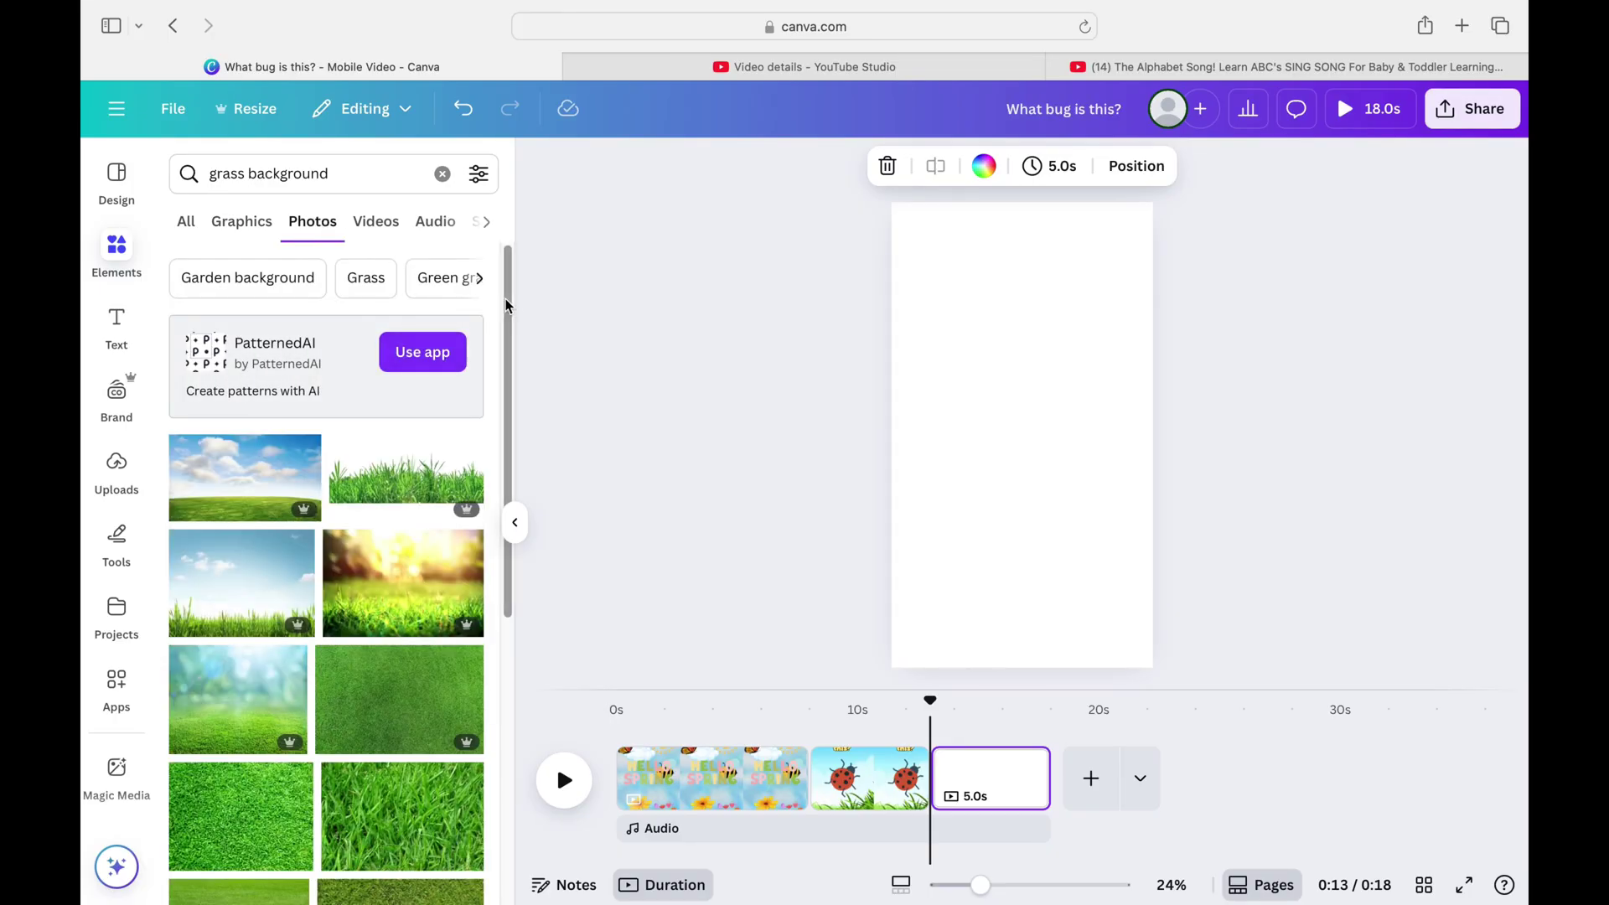
pyautogui.moveTo(505, 303); pyautogui.dragTo(459, 568)
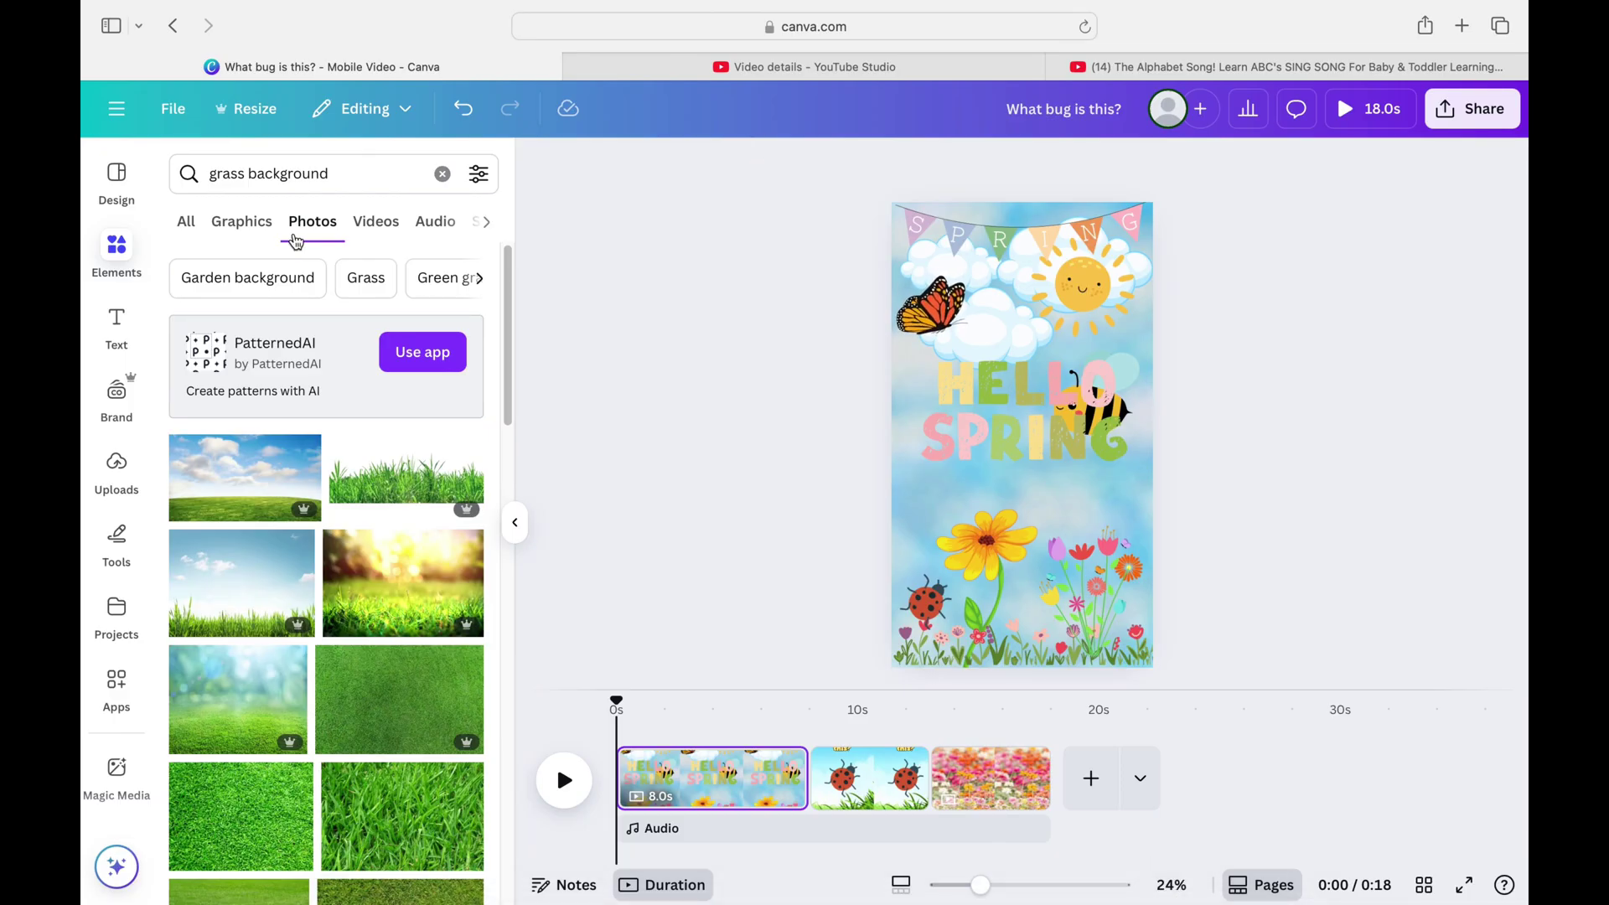
pyautogui.click(490, 225)
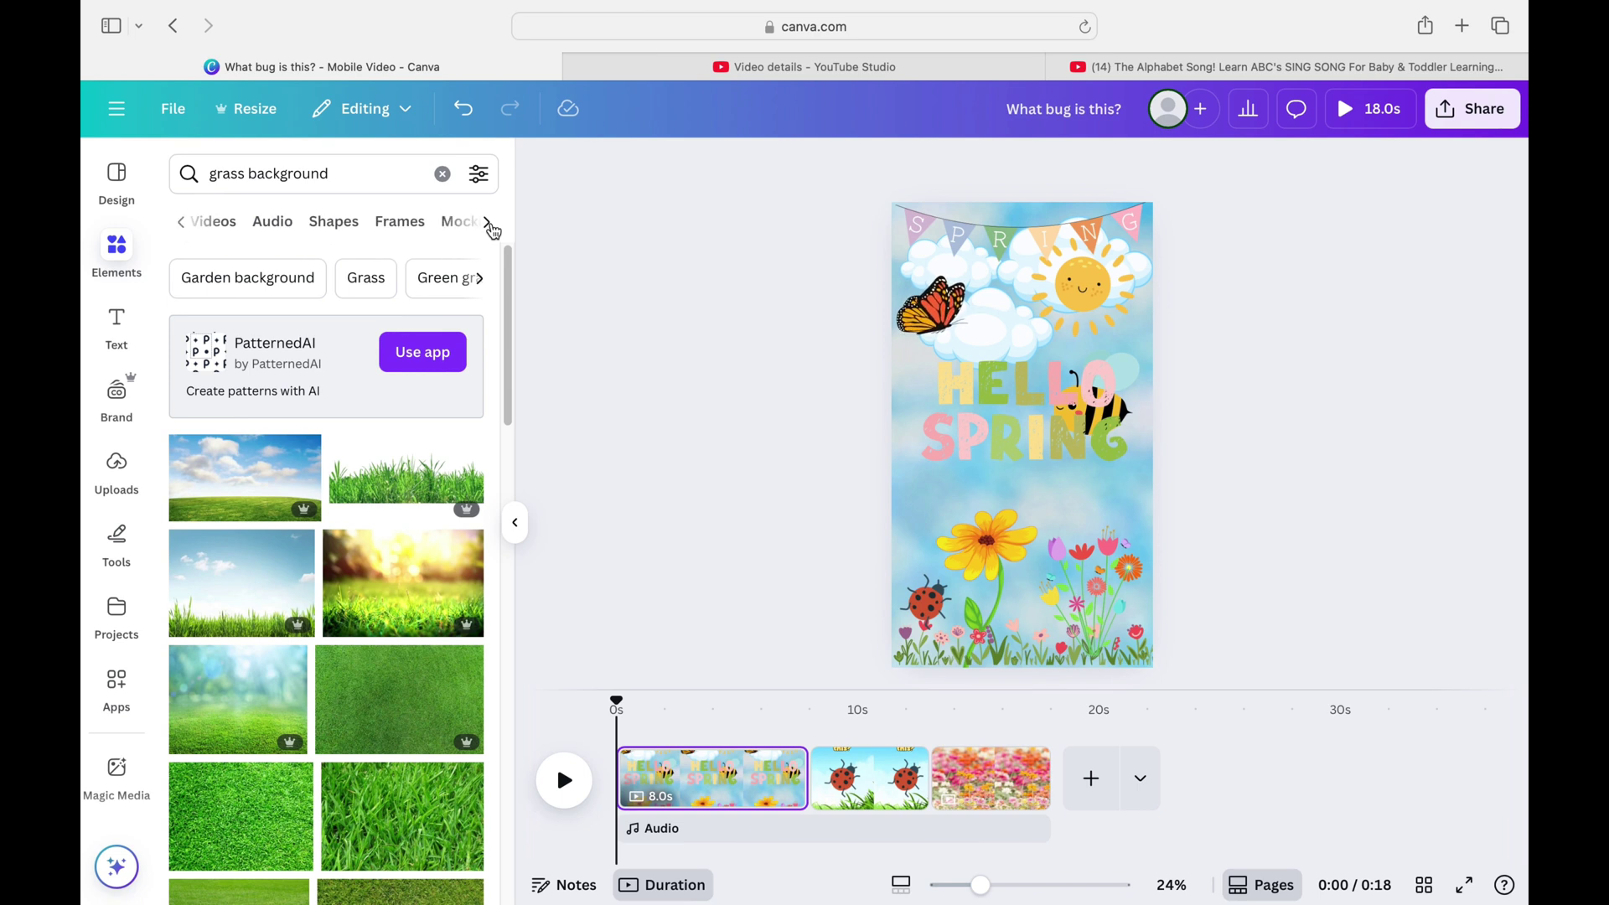
pyautogui.click(489, 224)
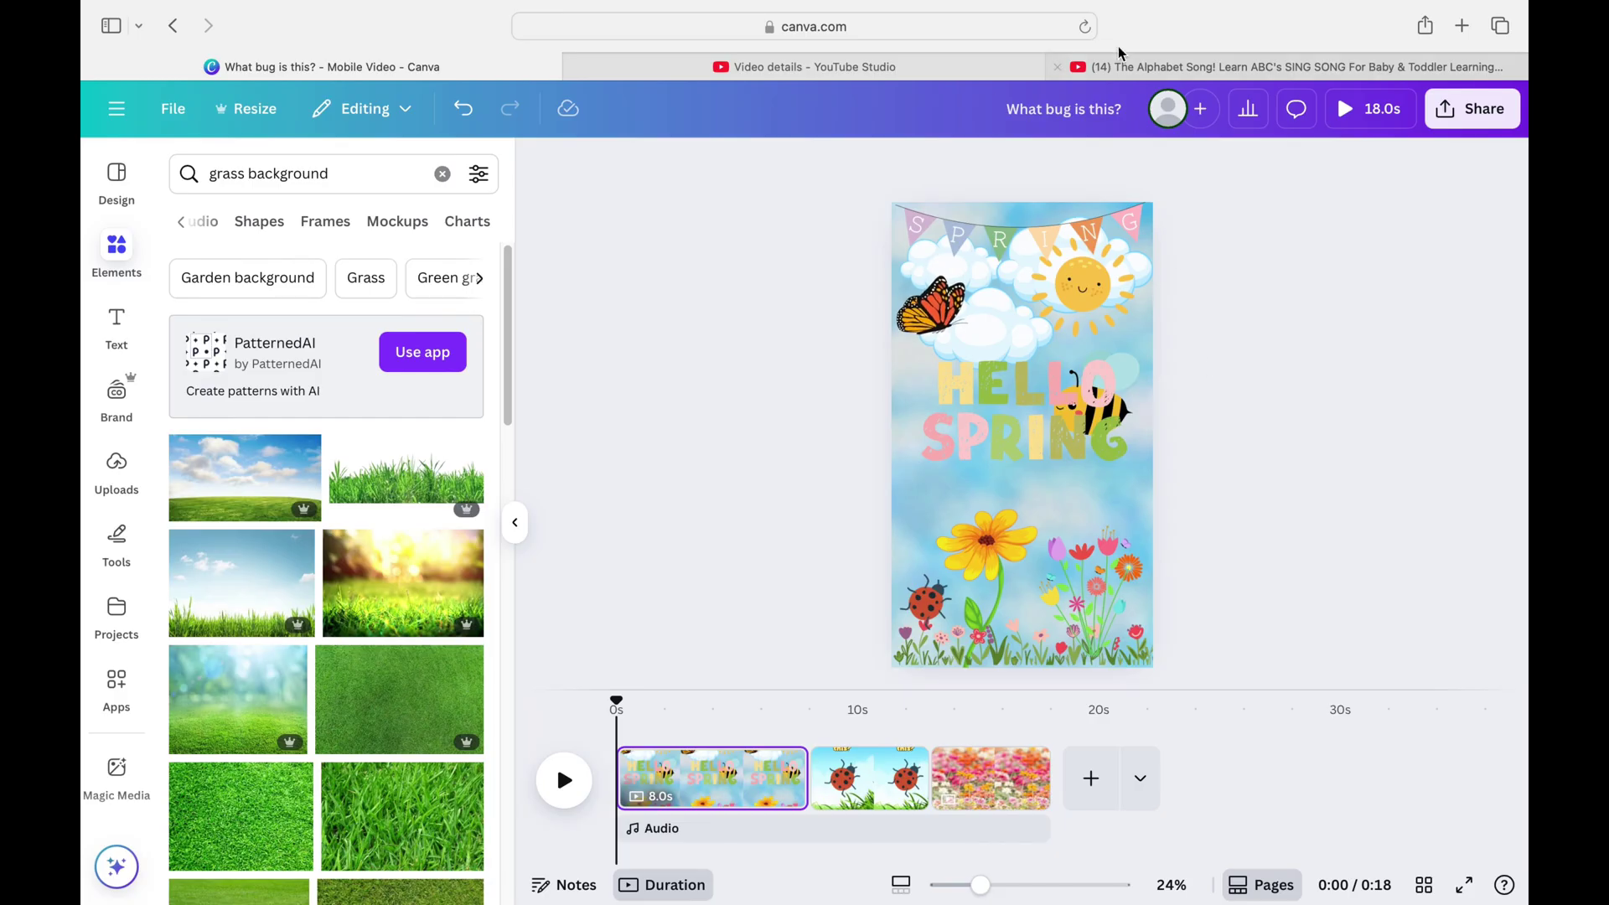
pyautogui.moveTo(1073, 7)
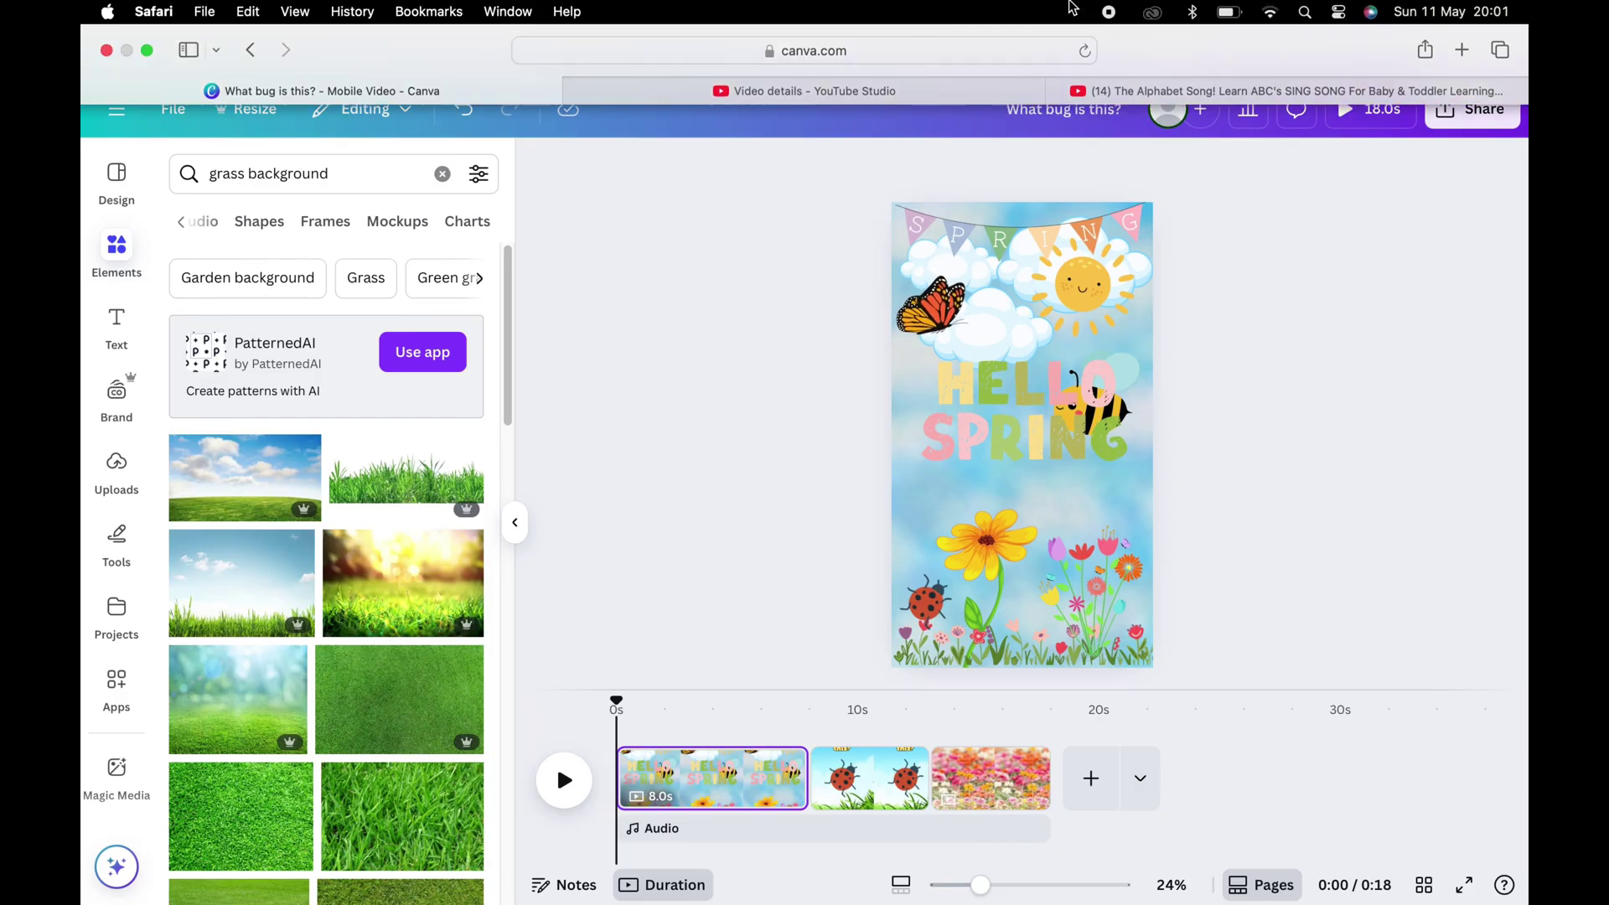